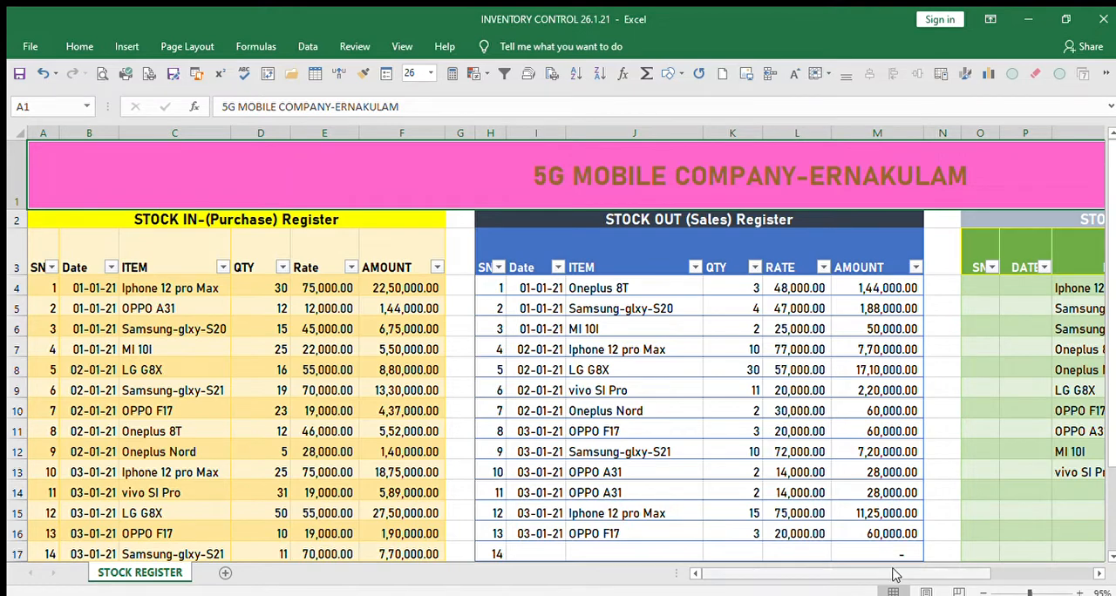
Review the purchase, sales and closing stock registers, and inspect the Stock-ALERT formula of the first closing stock item.
{"action": "mouse_move", "coordinate": [839, 579]}
{"action": "left_mouse_down"}
{"action": "mouse_move", "coordinate": [890, 579]}
{"action": "mouse_move", "coordinate": [833, 579]}
{"action": "left_mouse_up"}
{"action": "left_click_drag", "start_coordinate": [787, 573], "coordinate": [837, 576]}
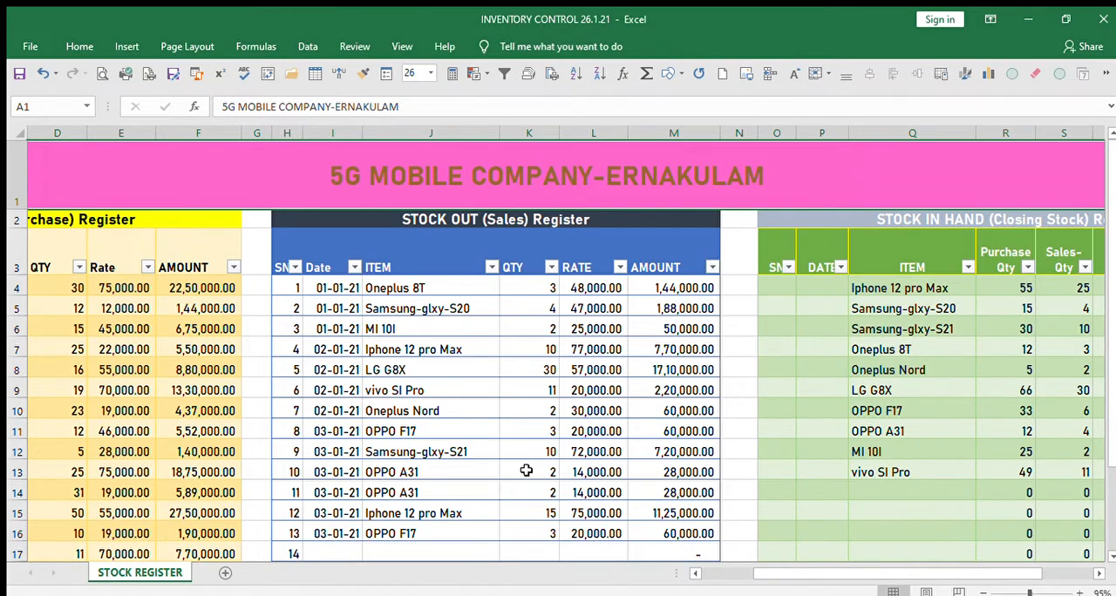
{"action": "left_click_drag", "start_coordinate": [864, 571], "coordinate": [916, 582]}
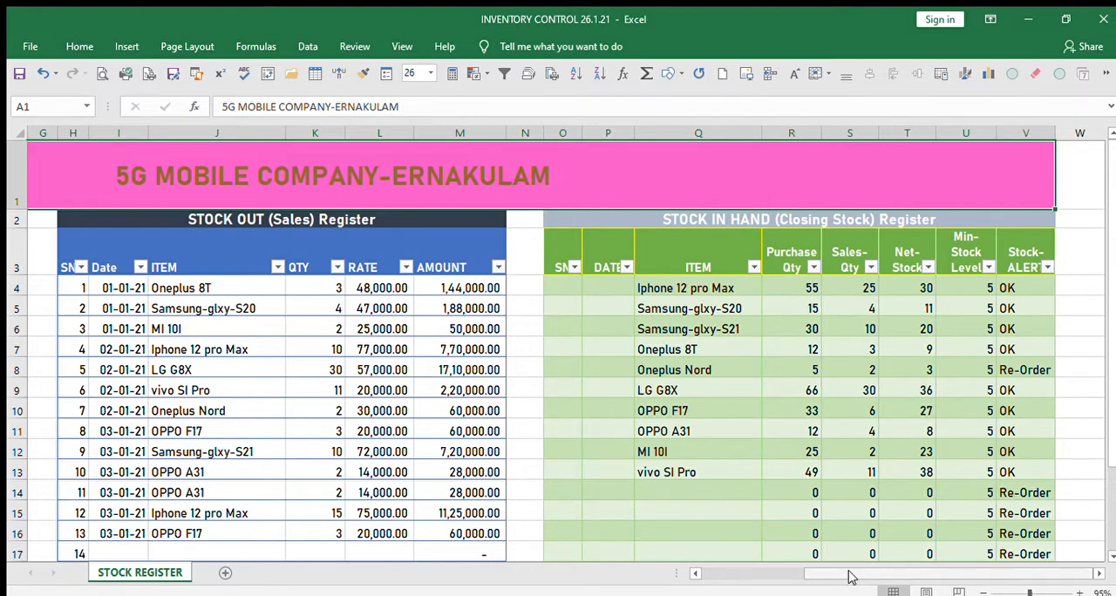
{"action": "left_click_drag", "start_coordinate": [850, 577], "coordinate": [747, 576]}
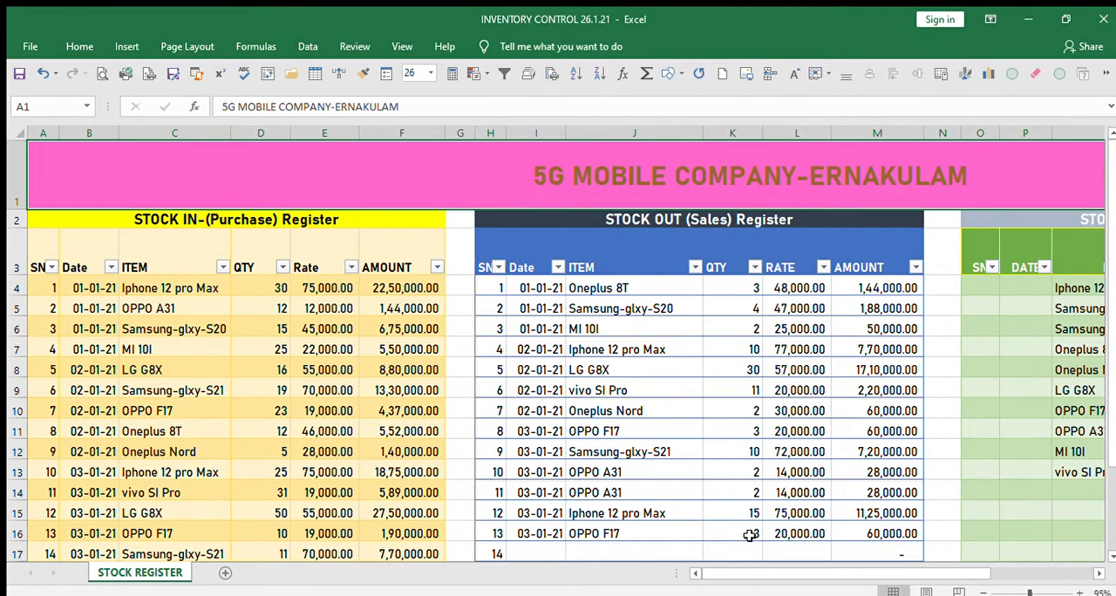
{"action": "left_click_drag", "start_coordinate": [715, 574], "coordinate": [816, 575]}
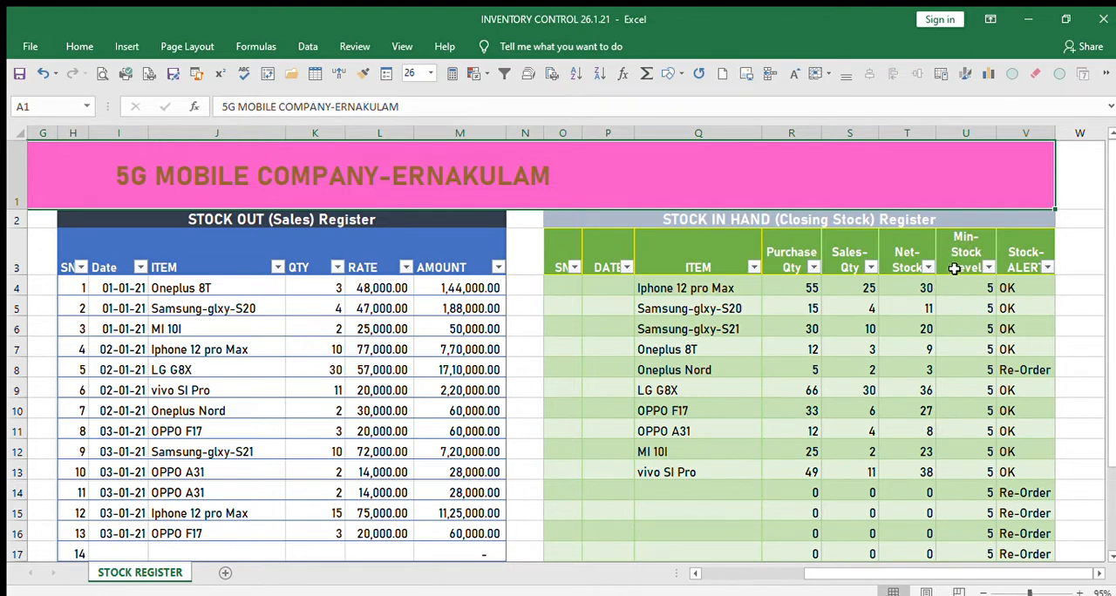
{"action": "scroll", "coordinate": [959, 296], "scroll_direction": "down", "scroll_amount": 3}
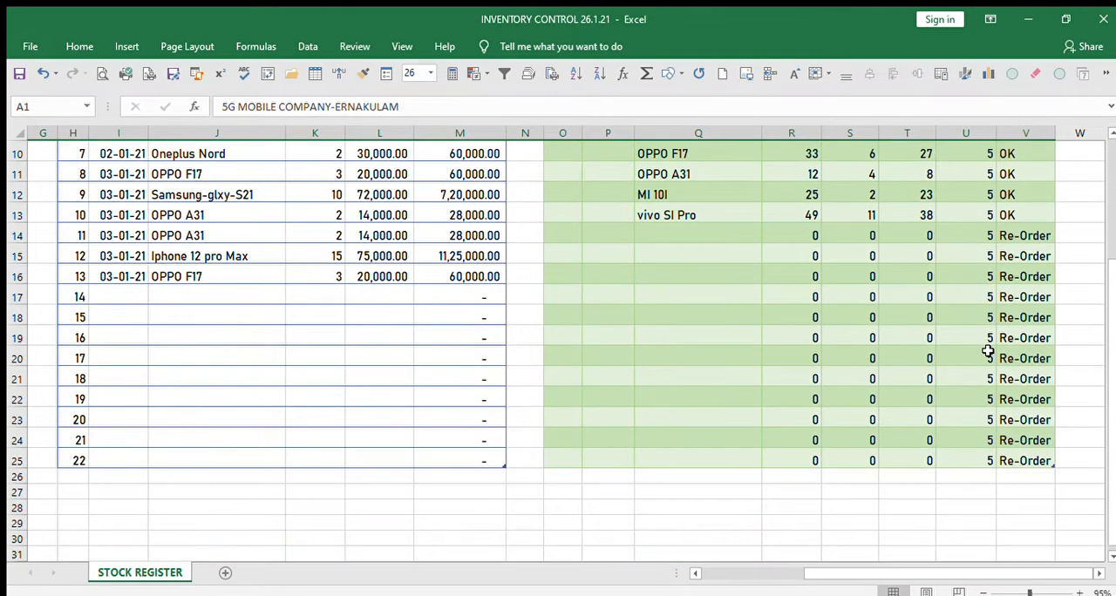
{"action": "scroll", "coordinate": [988, 352], "scroll_direction": "up", "scroll_amount": 3}
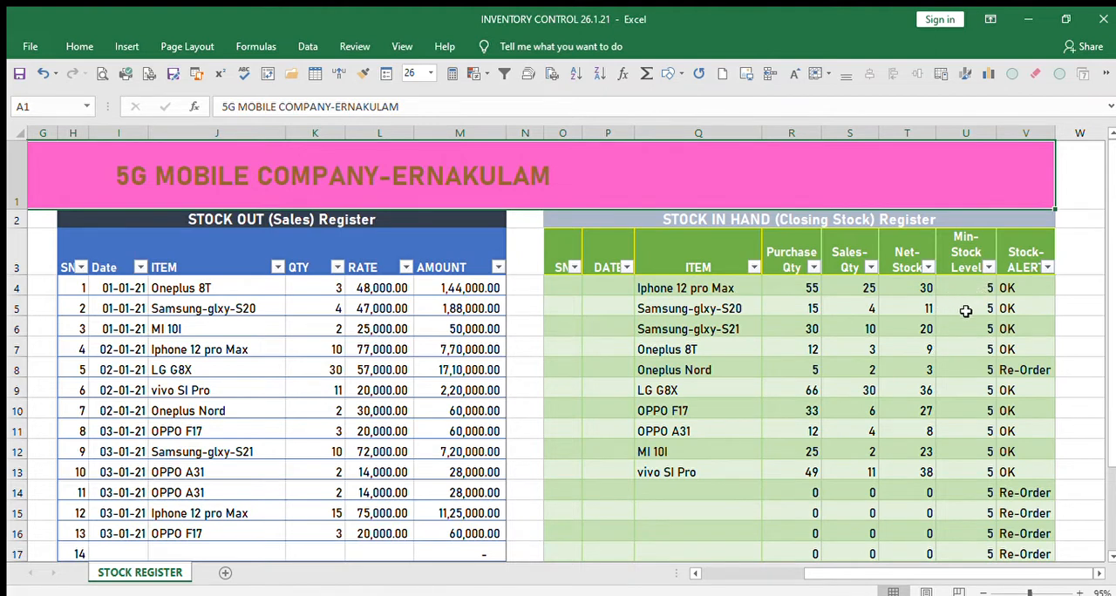
{"action": "left_click", "coordinate": [1019, 281]}
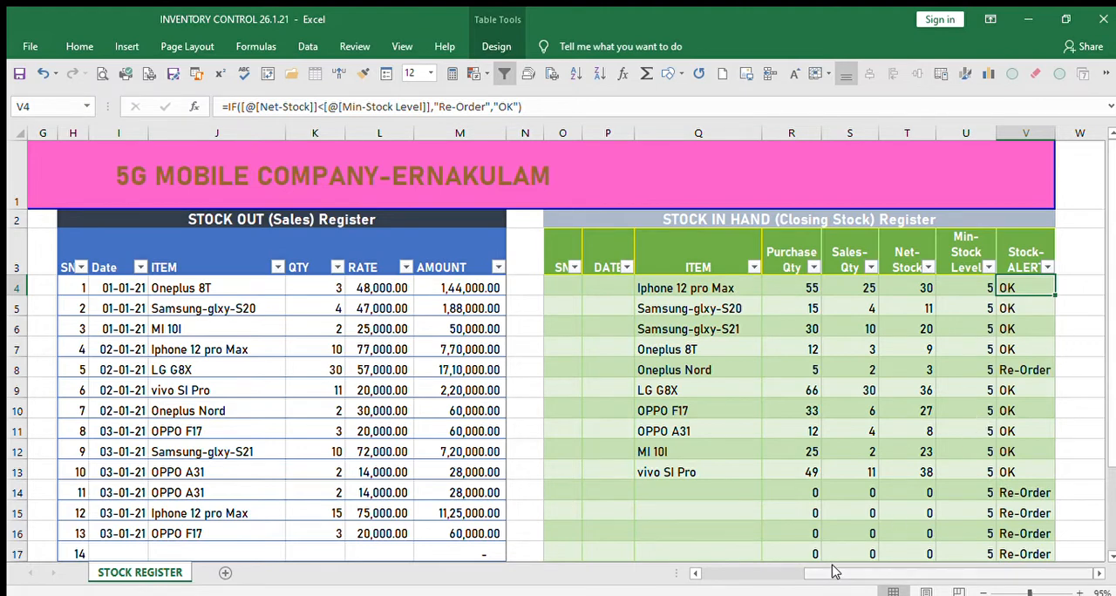
Fill both Iphone 12 pro Max quantity cells in the purchase register with yellow.
{"action": "left_click_drag", "start_coordinate": [833, 571], "coordinate": [729, 573]}
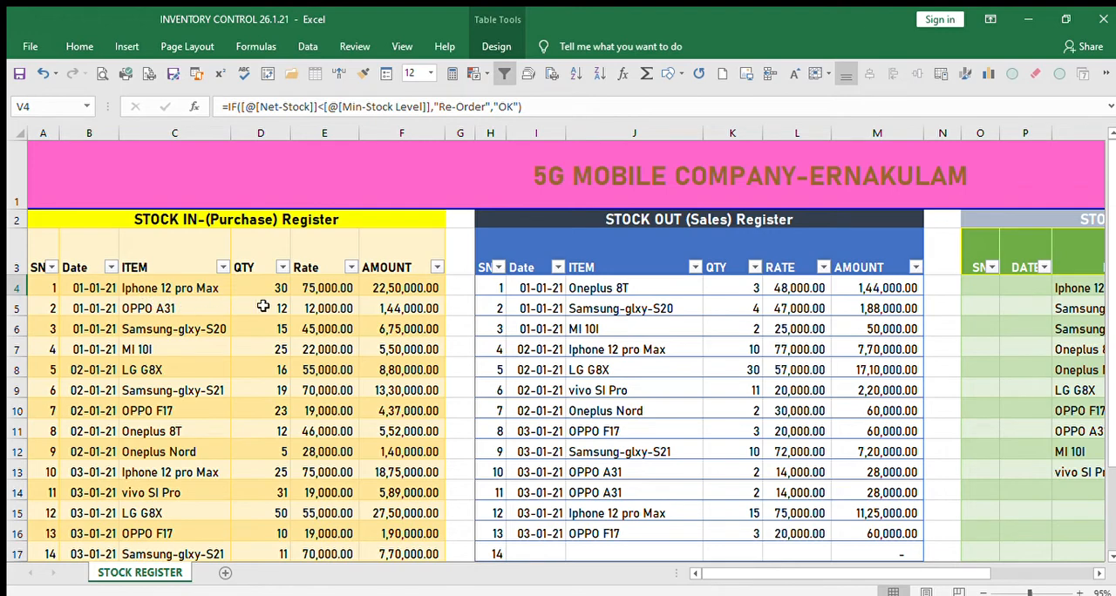
{"action": "left_click", "coordinate": [273, 286]}
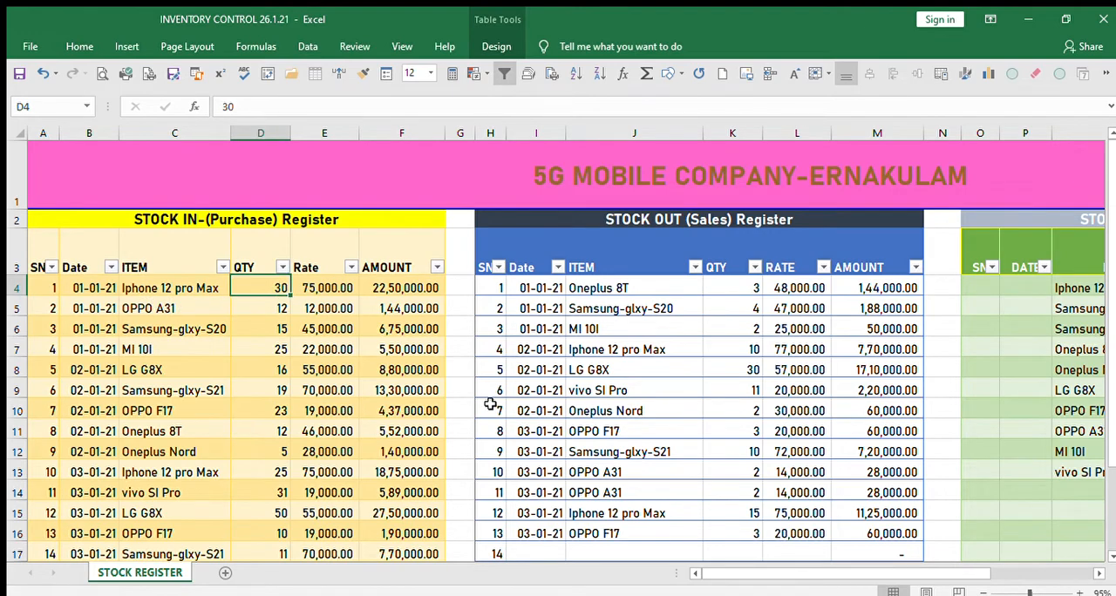
{"action": "scroll", "coordinate": [192, 364], "scroll_direction": "down", "scroll_amount": 1}
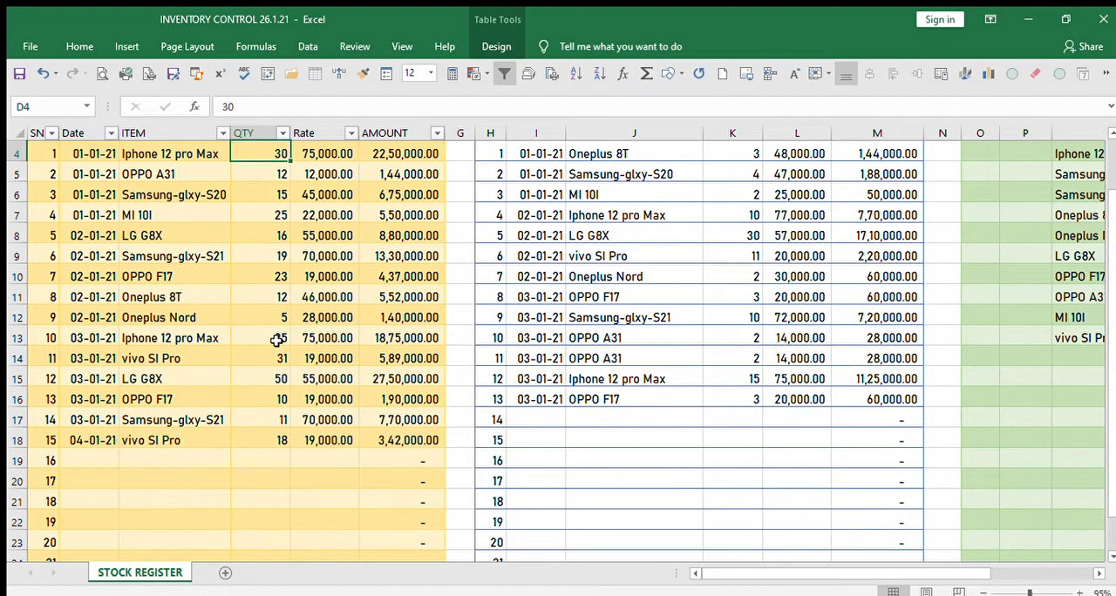
{"action": "scroll", "coordinate": [337, 366], "scroll_direction": "up", "scroll_amount": 1}
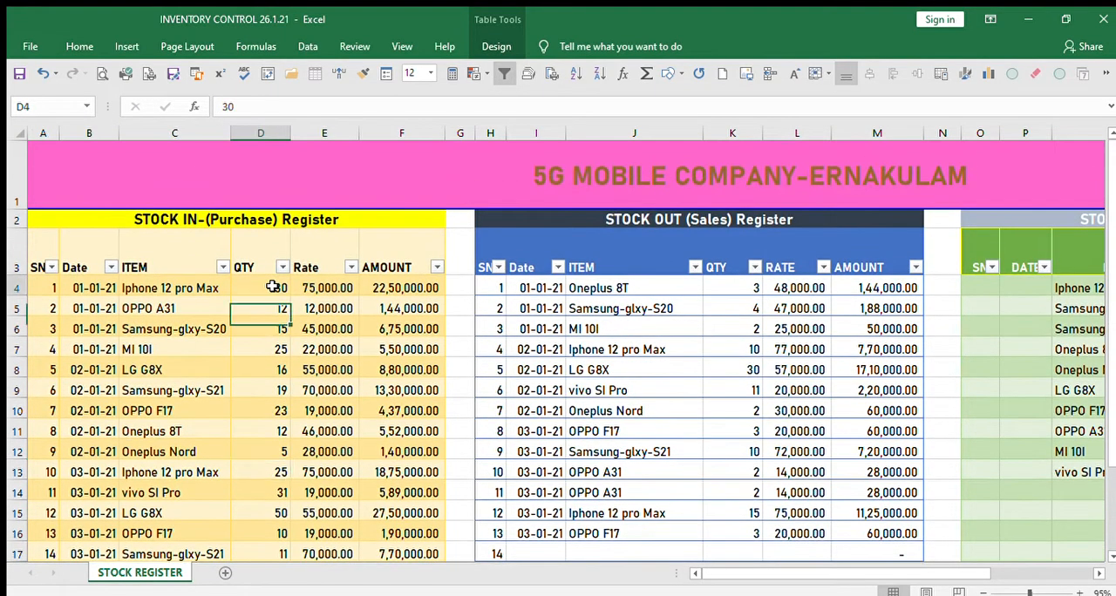
{"action": "left_click", "coordinate": [272, 288]}
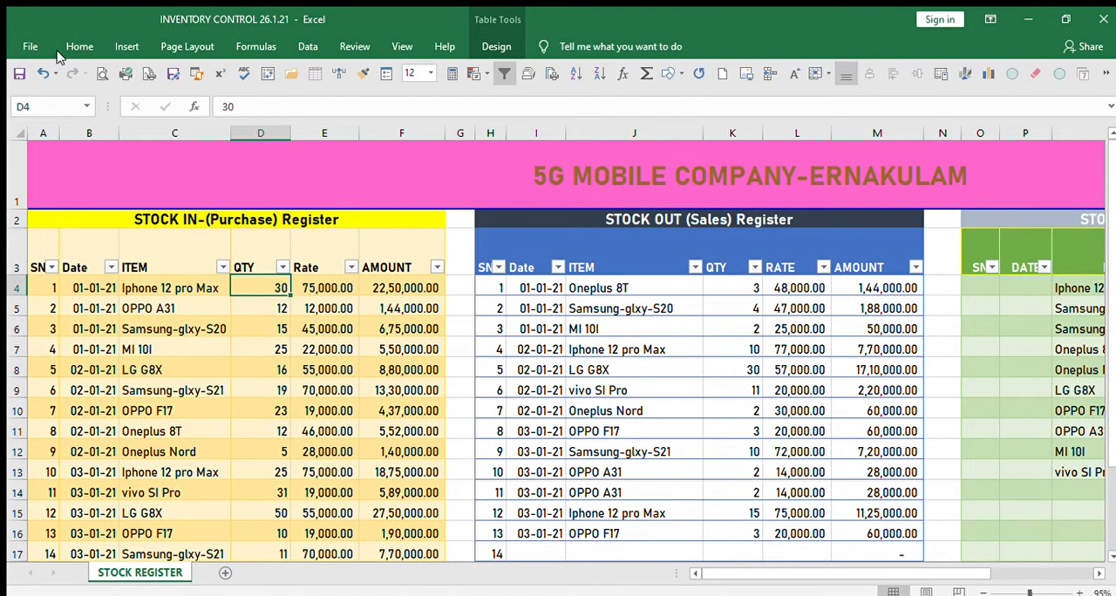
{"action": "left_click", "coordinate": [274, 111]}
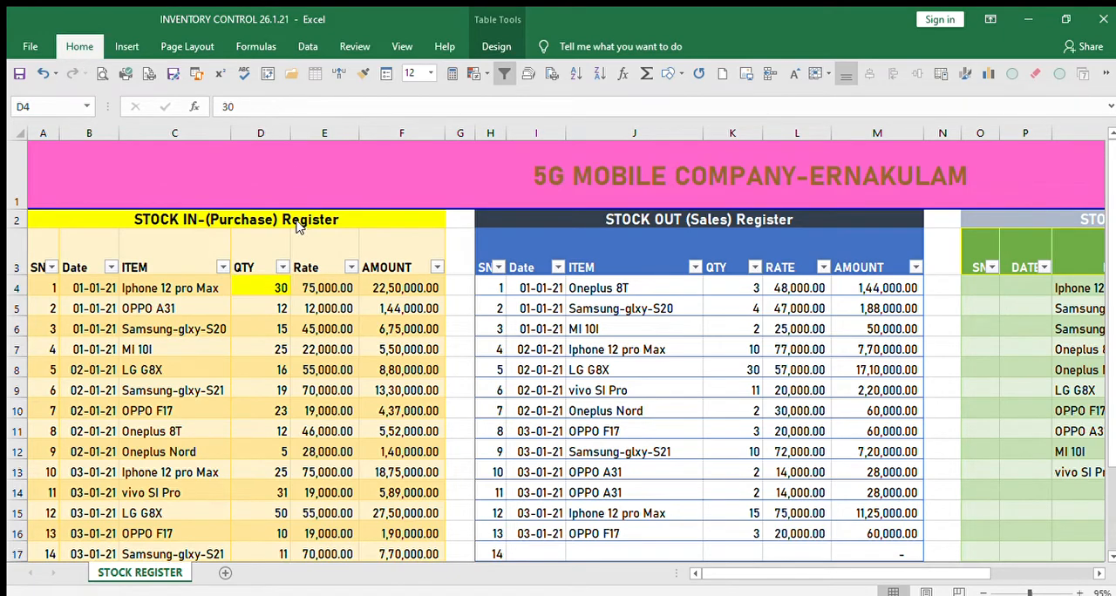
{"action": "scroll", "coordinate": [349, 307], "scroll_direction": "down", "scroll_amount": 1}
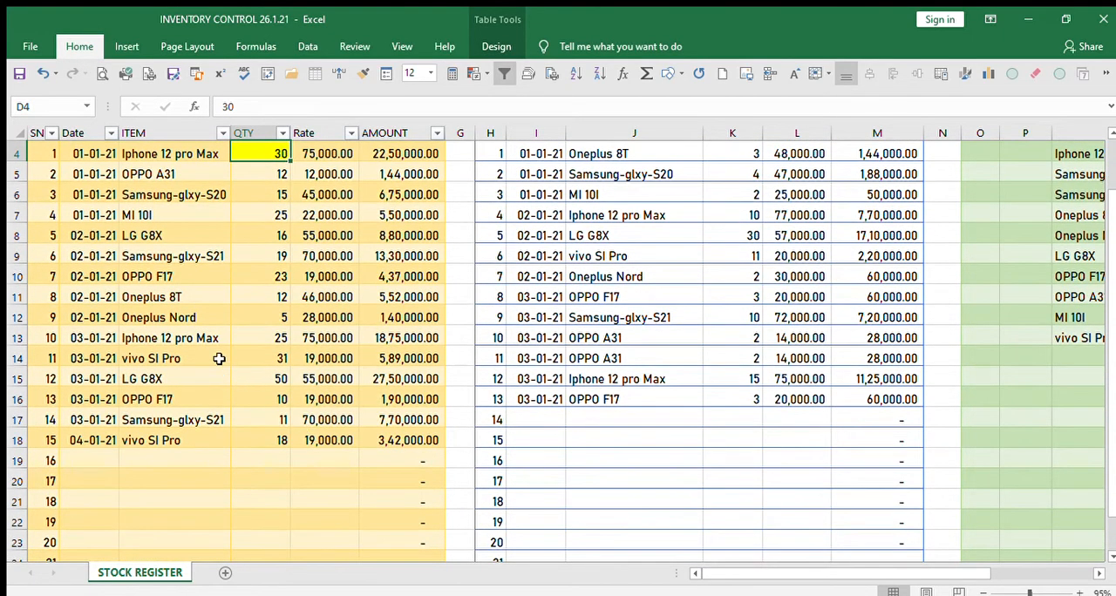
{"action": "left_click", "coordinate": [273, 337]}
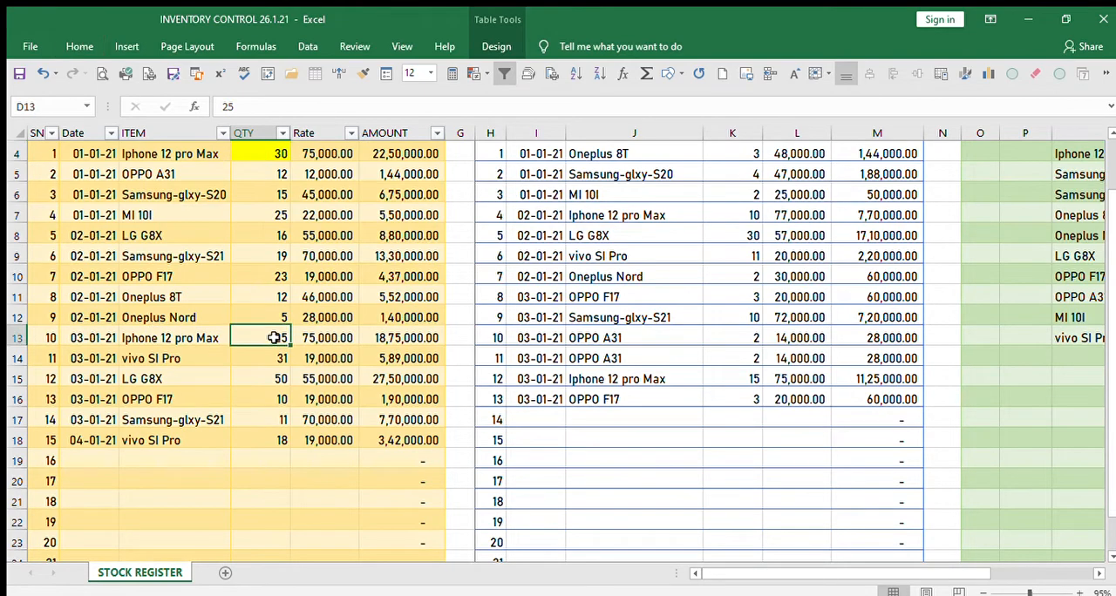
{"action": "left_click", "coordinate": [80, 46]}
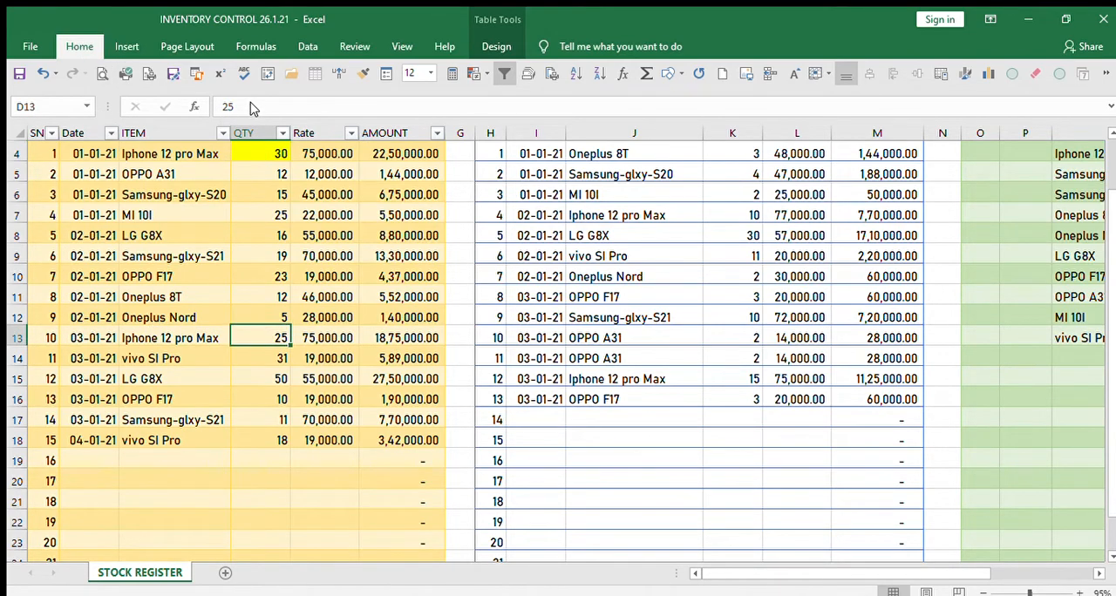
{"action": "scroll", "coordinate": [366, 388], "scroll_direction": "up", "scroll_amount": 1}
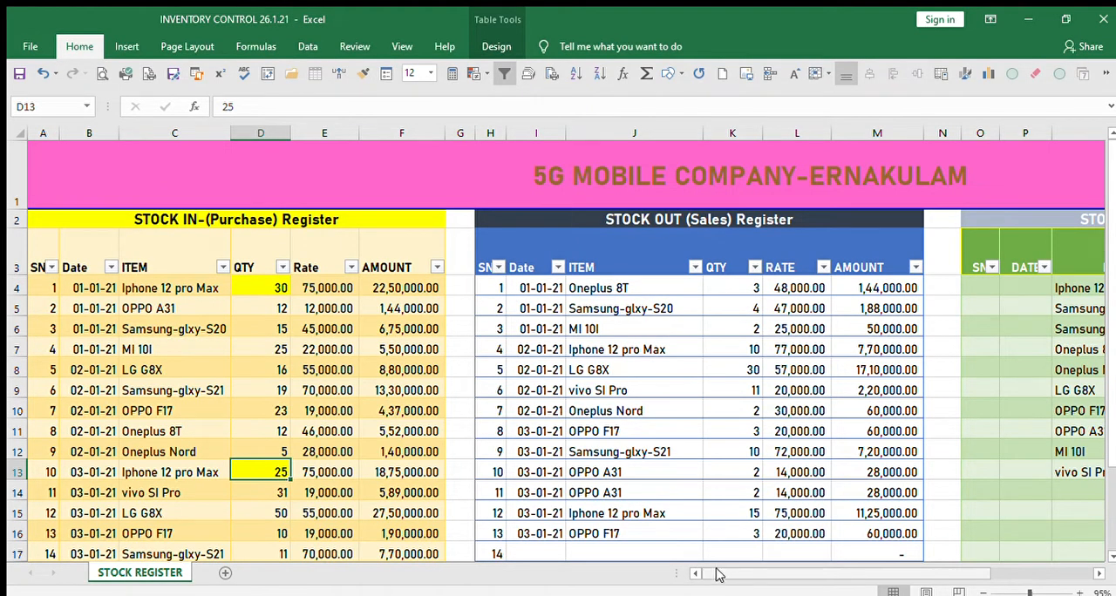
Fill the Iphone 12 pro Max Purchase Qty cell in the closing stock register with yellow.
{"action": "left_click_drag", "start_coordinate": [716, 574], "coordinate": [834, 575]}
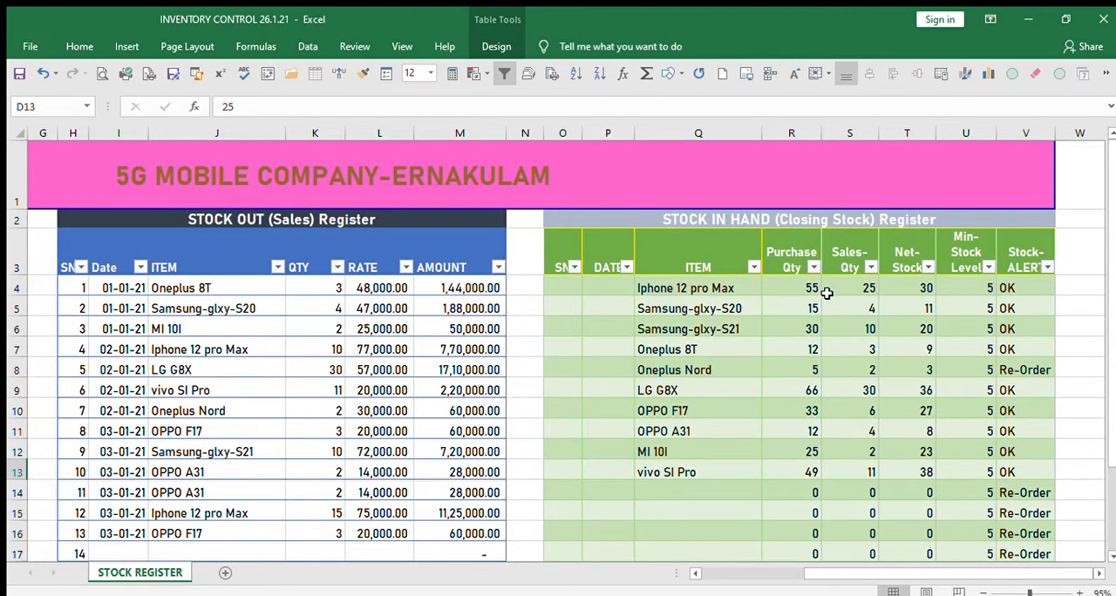
{"action": "left_click", "coordinate": [803, 288]}
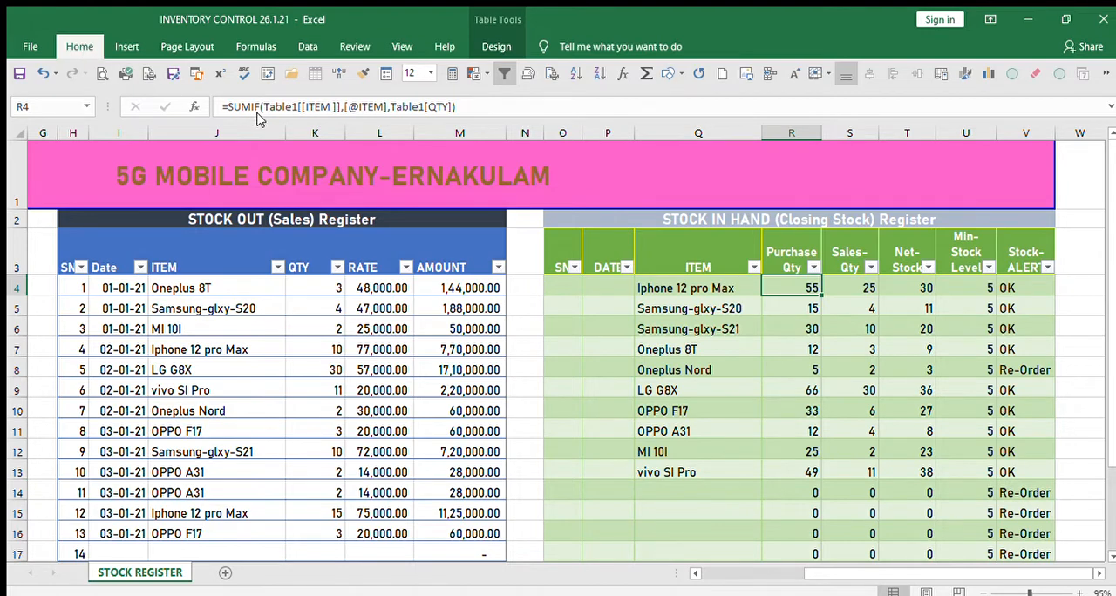
{"action": "left_click", "coordinate": [256, 98]}
{"action": "left_click", "coordinate": [758, 425]}
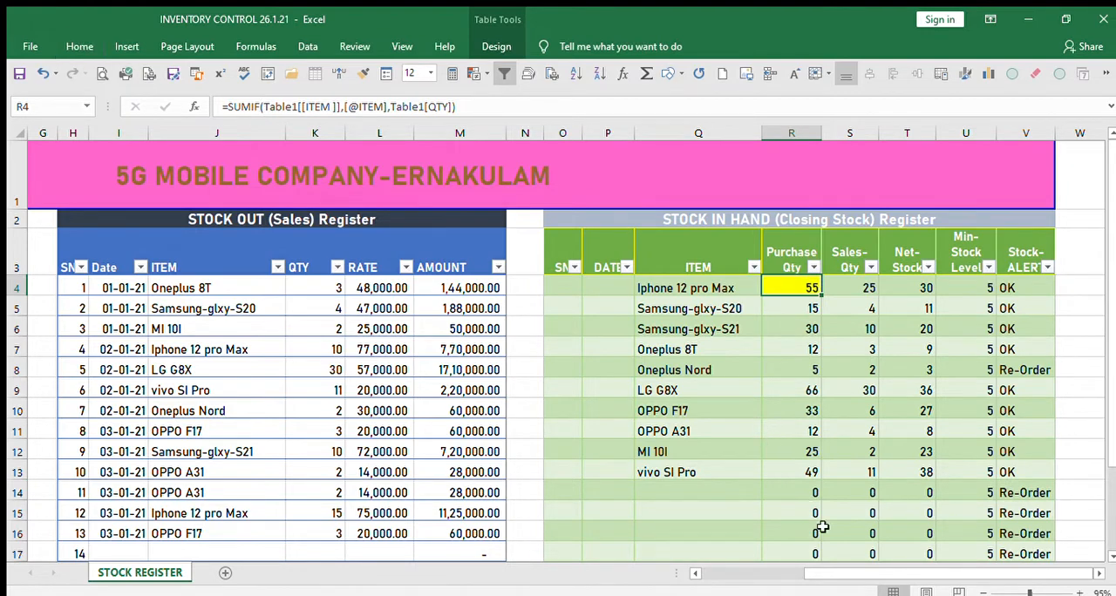
Set the quantity of the 03-01-21 Iphone 12 pro Max entry in the purchase register to 40.
{"action": "left_click_drag", "start_coordinate": [822, 576], "coordinate": [685, 556]}
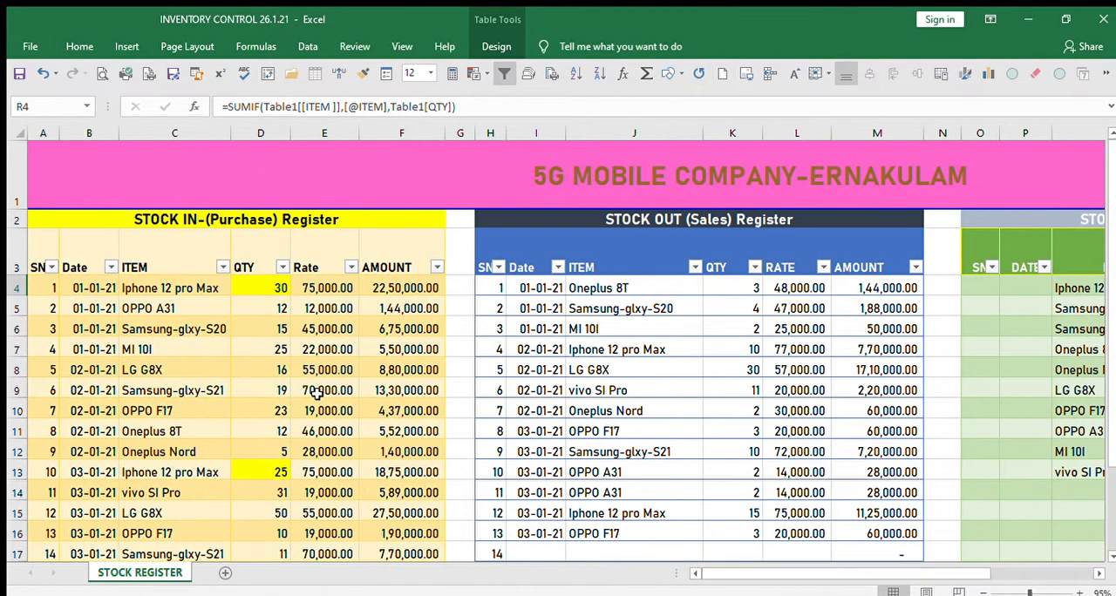
{"action": "scroll", "coordinate": [317, 393], "scroll_direction": "down", "scroll_amount": 1}
{"action": "left_click", "coordinate": [277, 339]}
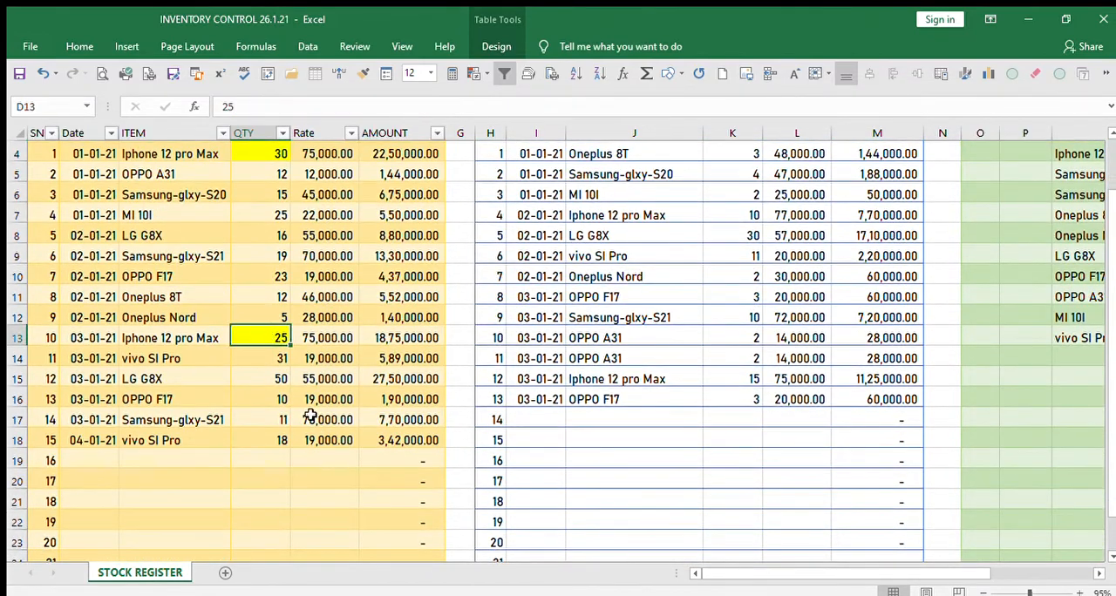
{"action": "scroll", "coordinate": [311, 416], "scroll_direction": "up", "scroll_amount": 1}
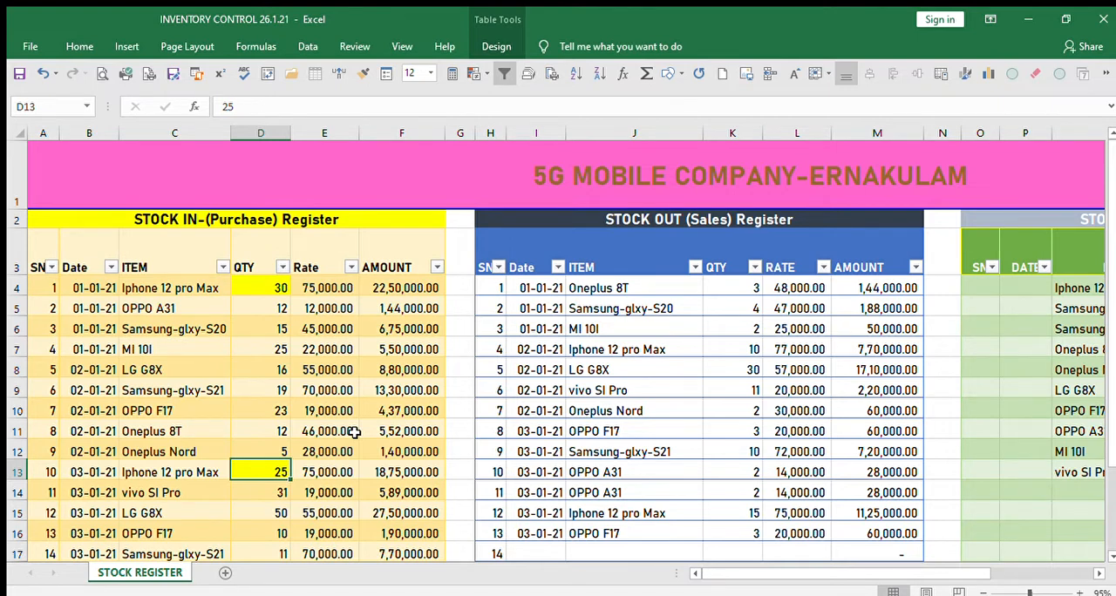
{"action": "type", "text": "30"}
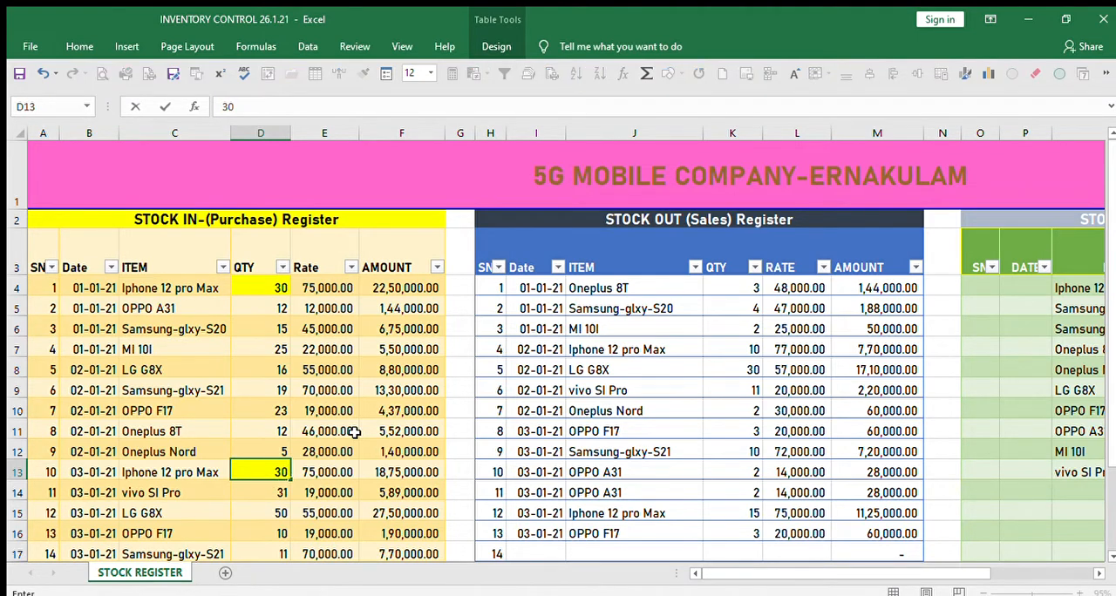
{"action": "key", "text": "BackSpace"}
{"action": "key", "text": "BackSpace"}
{"action": "type", "text": "40"}
{"action": "key", "text": "Right"}
{"action": "key", "text": "Right"}
{"action": "key", "text": "Right"}
{"action": "key", "text": "Right"}
{"action": "key", "text": "Right"}
{"action": "key", "text": "Right"}
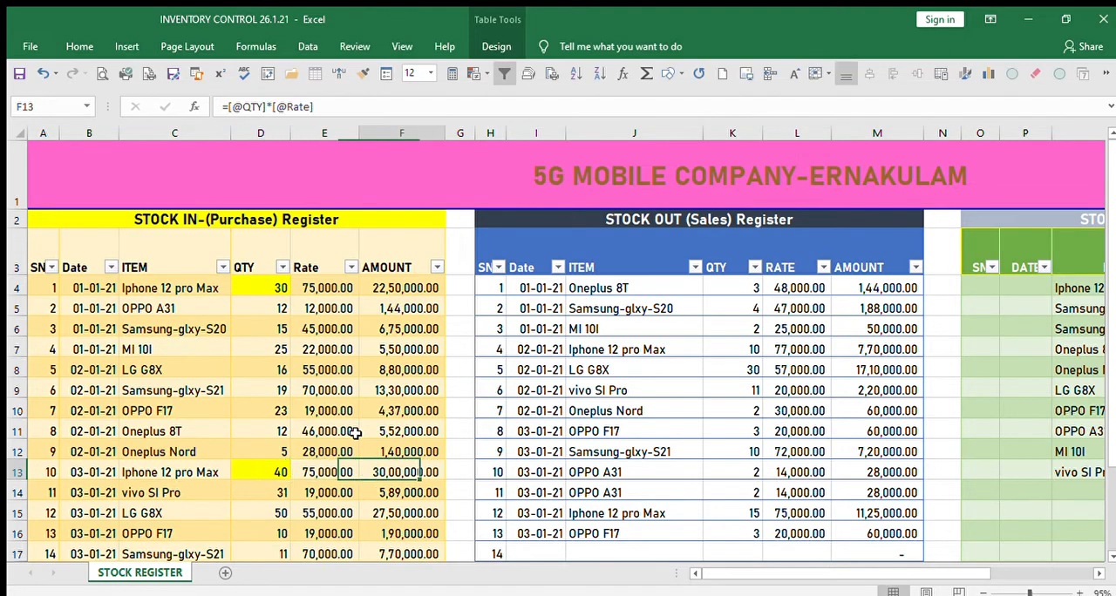
Check the Purchase Qty of Iphone 12 pro Max in the closing stock register.
{"action": "key", "text": "Right"}
{"action": "key", "text": "Right"}
{"action": "key", "text": "Right"}
{"action": "key", "text": "Right"}
{"action": "key", "text": "Right"}
{"action": "key", "text": "Right"}
{"action": "key", "text": "Right"}
{"action": "key", "text": "Right"}
{"action": "key", "text": "Right"}
{"action": "key", "text": "Right"}
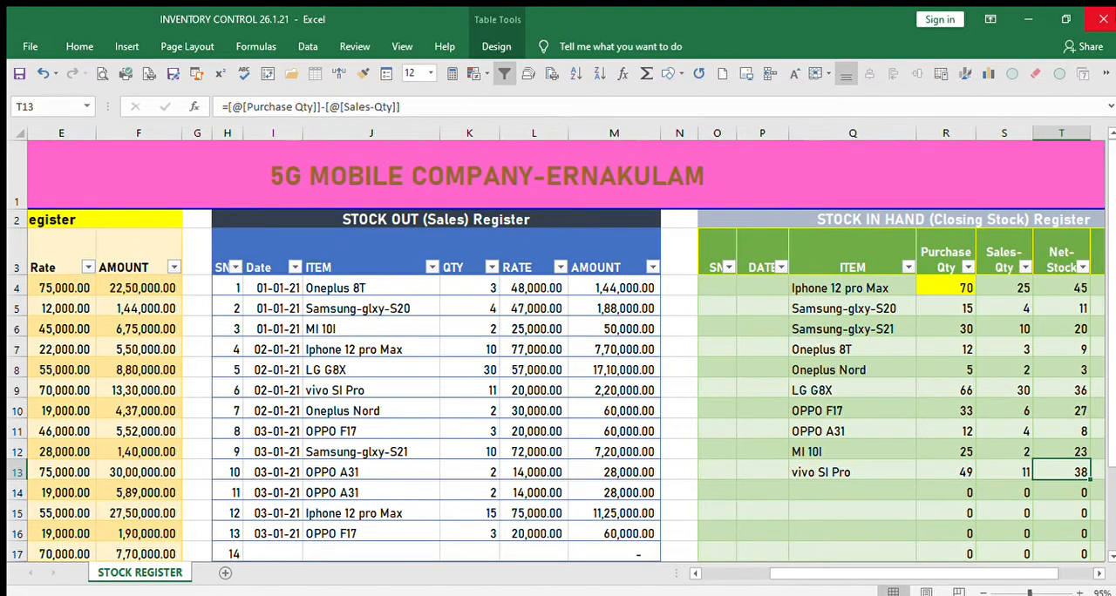
{"action": "left_click", "coordinate": [959, 289]}
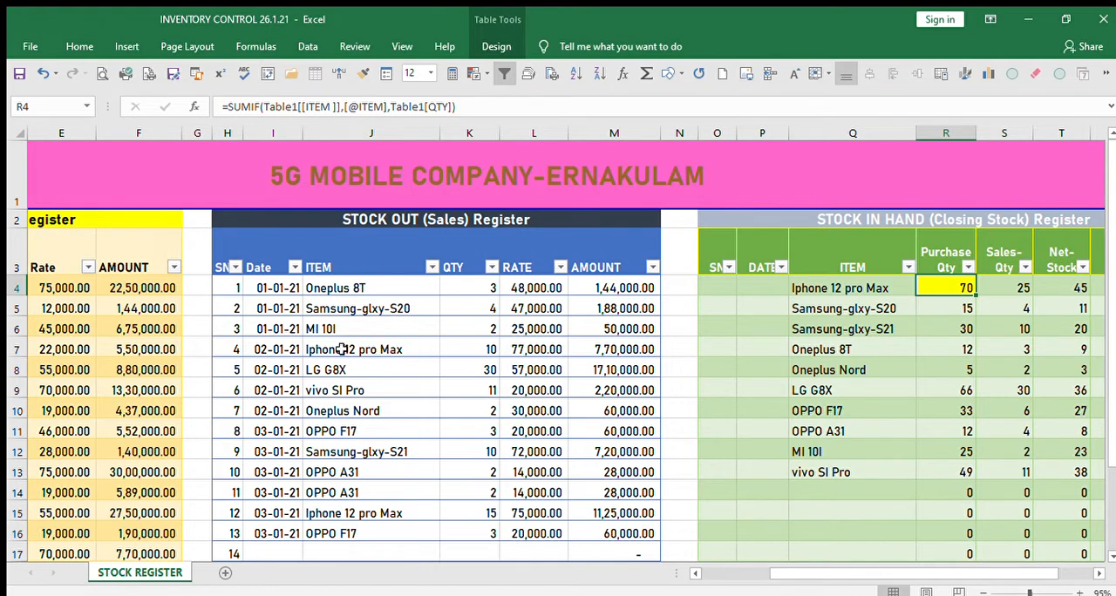
Fill both Iphone 12 pro Max quantity cells in the sales register with yellow.
{"action": "left_click", "coordinate": [488, 350]}
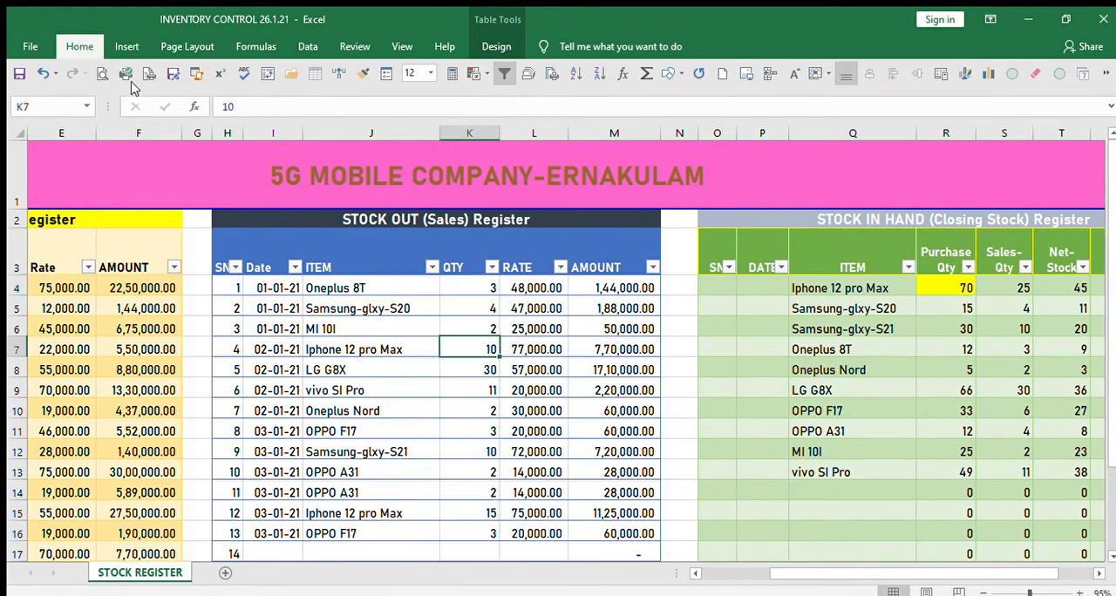
{"action": "left_click", "coordinate": [257, 101]}
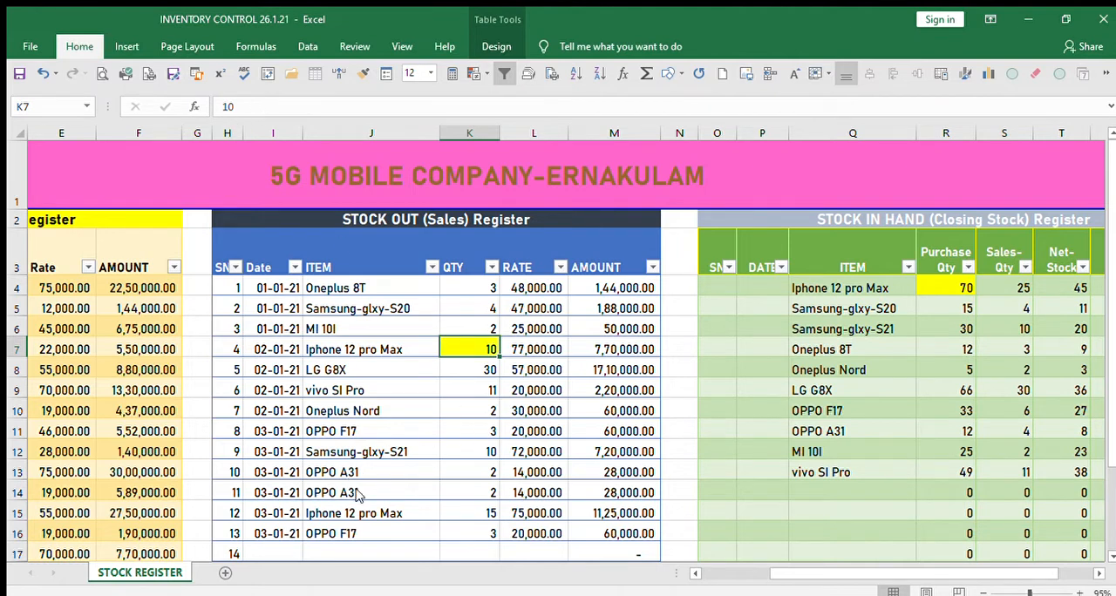
{"action": "left_click", "coordinate": [489, 513]}
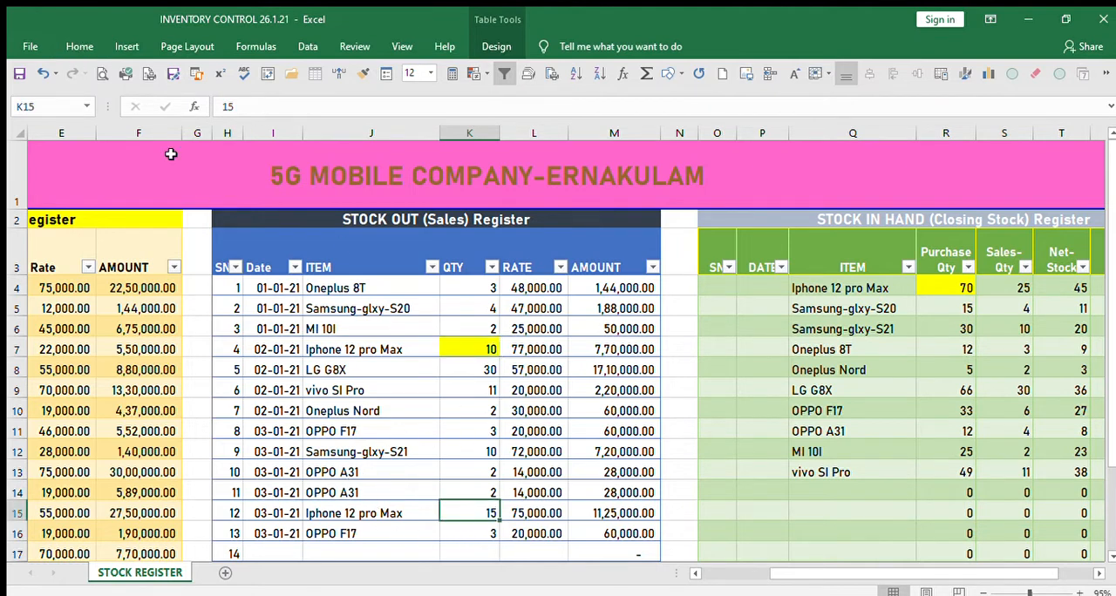
{"action": "left_click", "coordinate": [257, 102]}
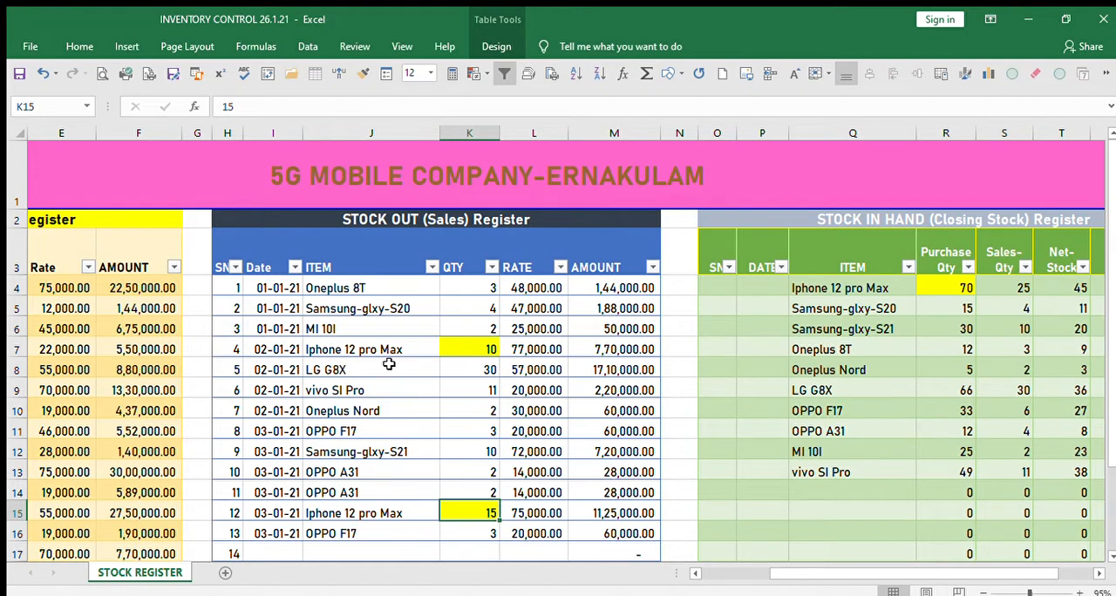
Fill the Iphone 12 pro Max Sales-Qty cell in the closing stock register with yellow.
{"action": "left_click", "coordinate": [1018, 290]}
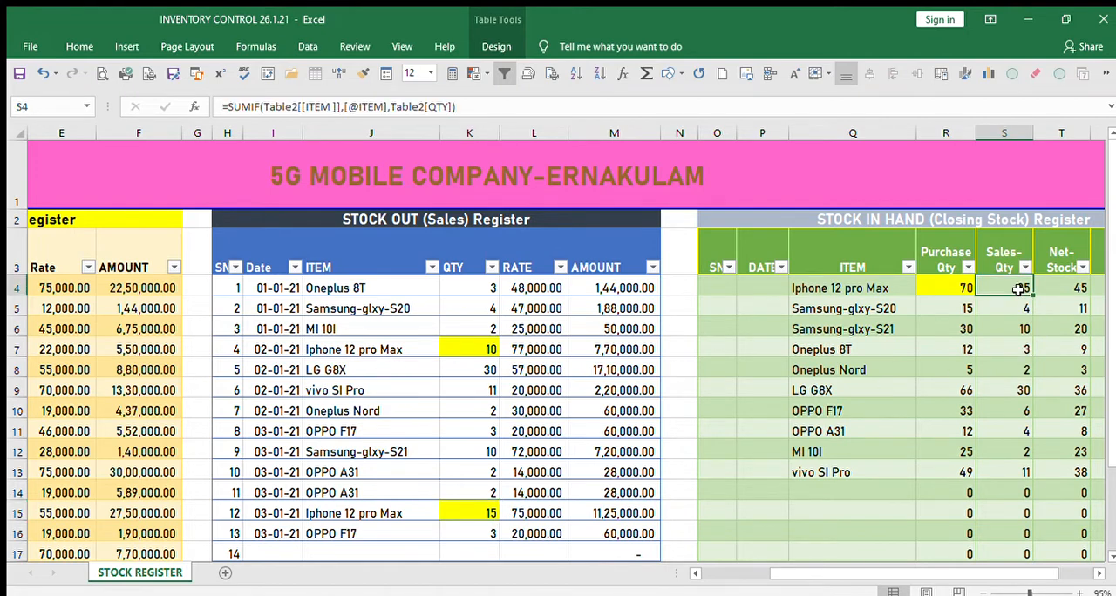
{"action": "left_click", "coordinate": [77, 45]}
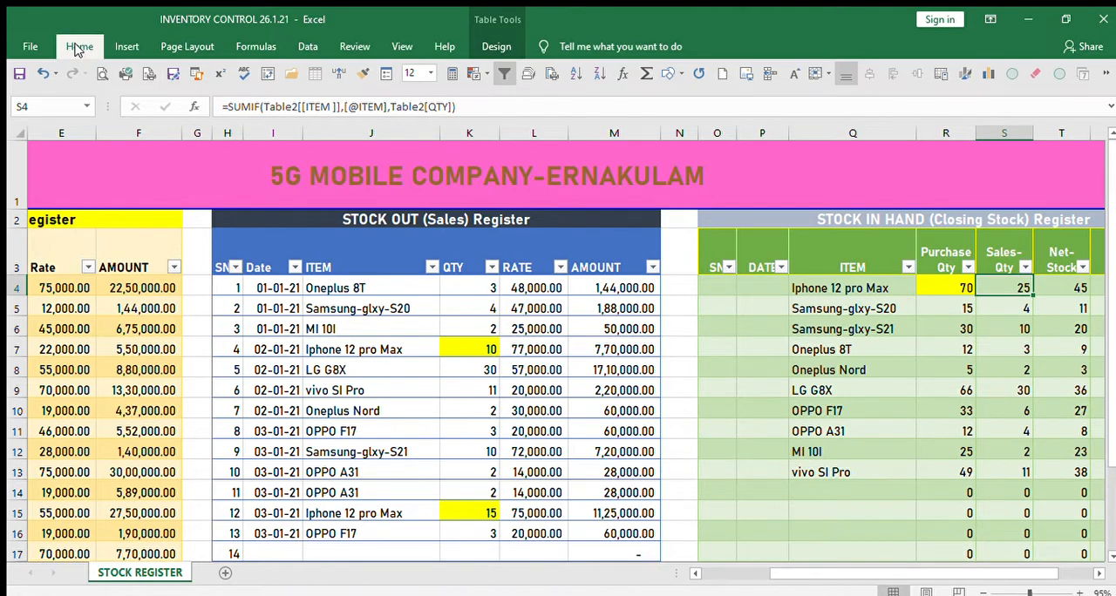
{"action": "left_click", "coordinate": [252, 102]}
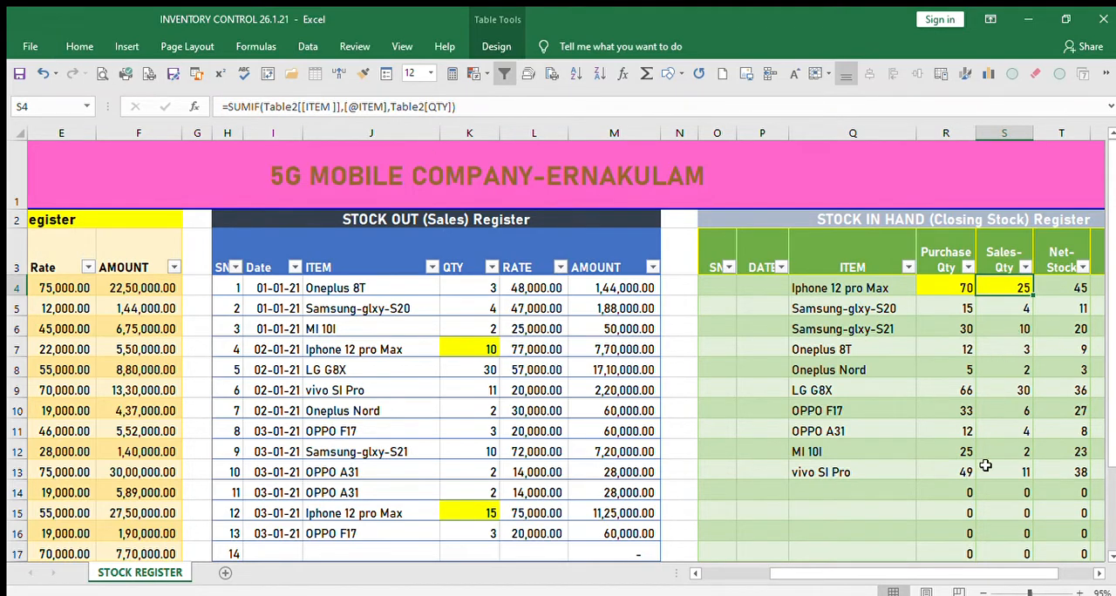
{"action": "left_click_drag", "start_coordinate": [923, 570], "coordinate": [967, 571]}
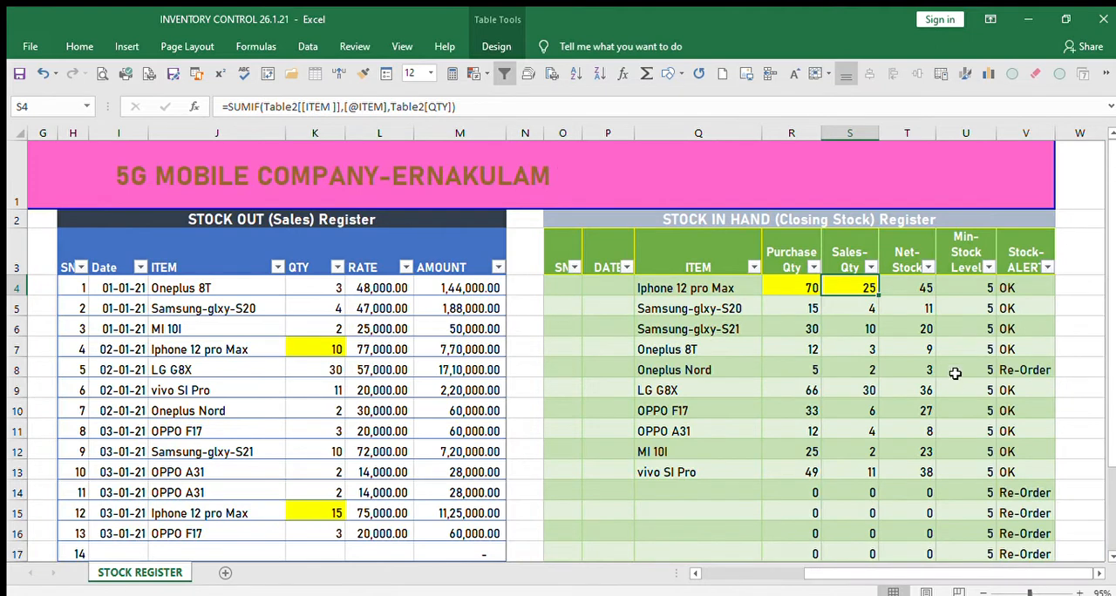
Check the Net-Stock, Min-Stock Level and Stock-ALERT cells of Iphone 12 pro Max in the closing stock register.
{"action": "left_click", "coordinate": [923, 291]}
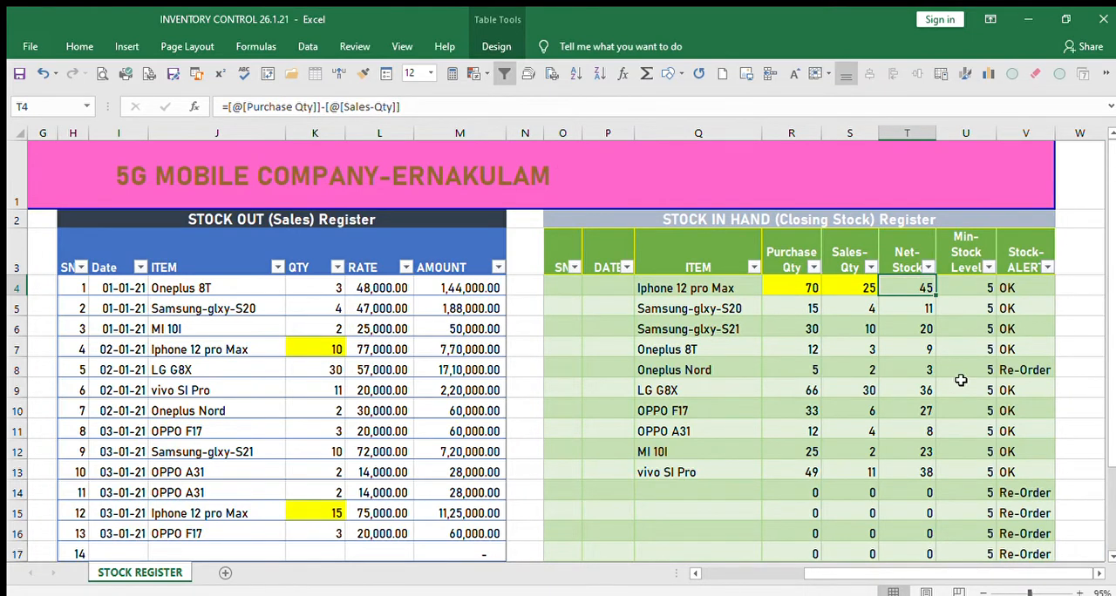
{"action": "key", "text": "Right"}
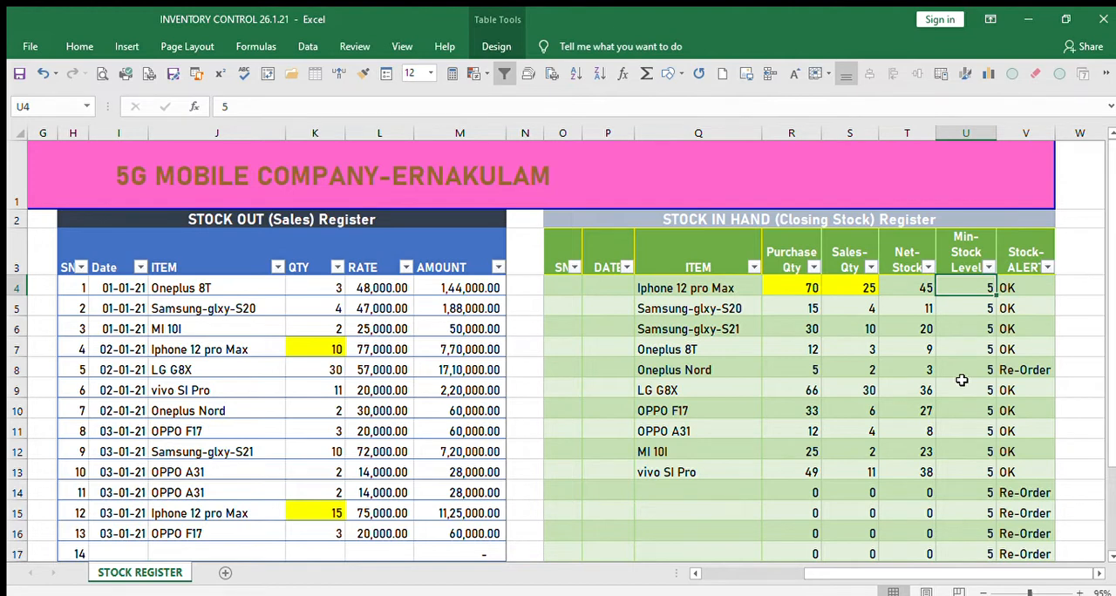
{"action": "key", "text": "Right"}
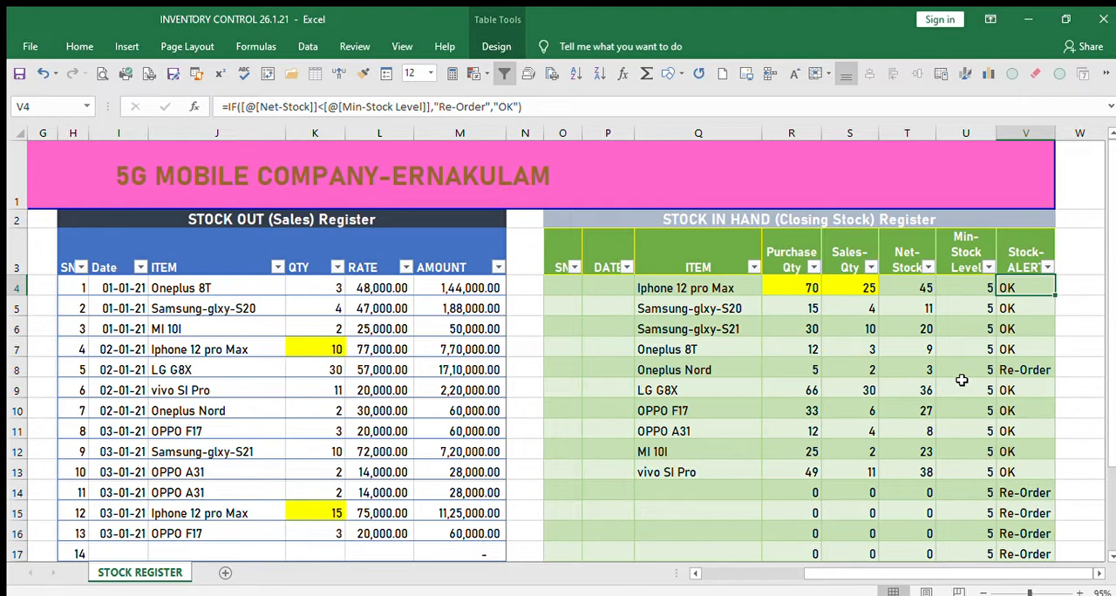
Set the quantity of the 02-01-21 Iphone 12 pro Max entry in the sales register to 46.
{"action": "key", "text": "Left"}
{"action": "key", "text": "Left"}
{"action": "key", "text": "Left"}
{"action": "key", "text": "Left"}
{"action": "key", "text": "Left"}
{"action": "key", "text": "Left"}
{"action": "key", "text": "Left"}
{"action": "key", "text": "Left"}
{"action": "key", "text": "Left"}
{"action": "key", "text": "Left"}
{"action": "key", "text": "Left"}
{"action": "key", "text": "Left"}
{"action": "key", "text": "Left"}
{"action": "key", "text": "Left"}
{"action": "key", "text": "Left"}
{"action": "key", "text": "Left"}
{"action": "key", "text": "Left"}
{"action": "key", "text": "Left"}
{"action": "key", "text": "Left"}
{"action": "key", "text": "Left"}
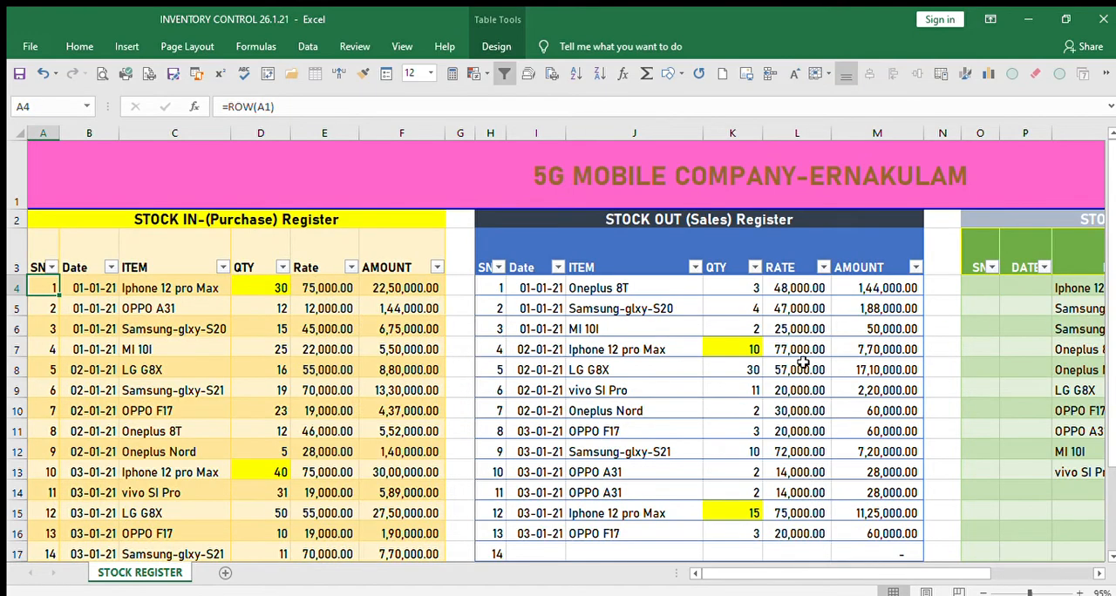
{"action": "left_click", "coordinate": [725, 345]}
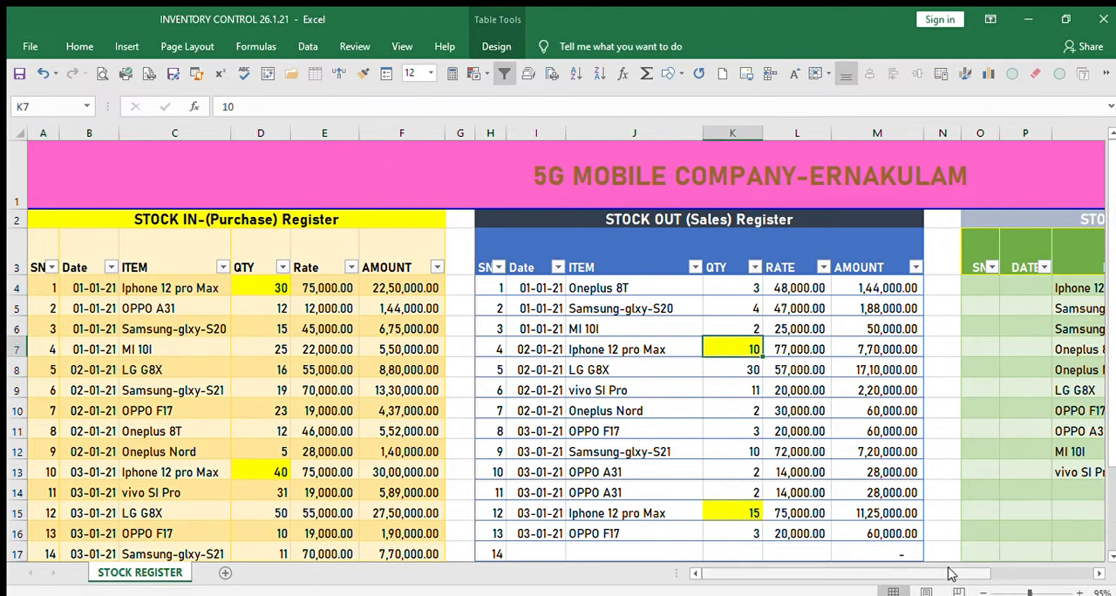
{"action": "left_click_drag", "start_coordinate": [954, 573], "coordinate": [898, 572]}
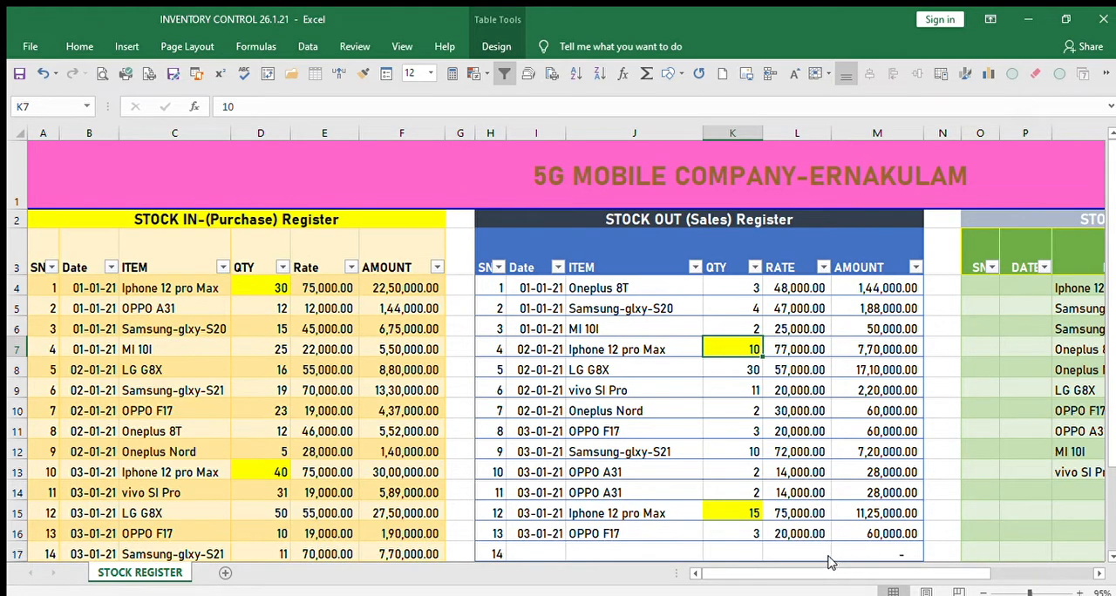
{"action": "type", "text": "46"}
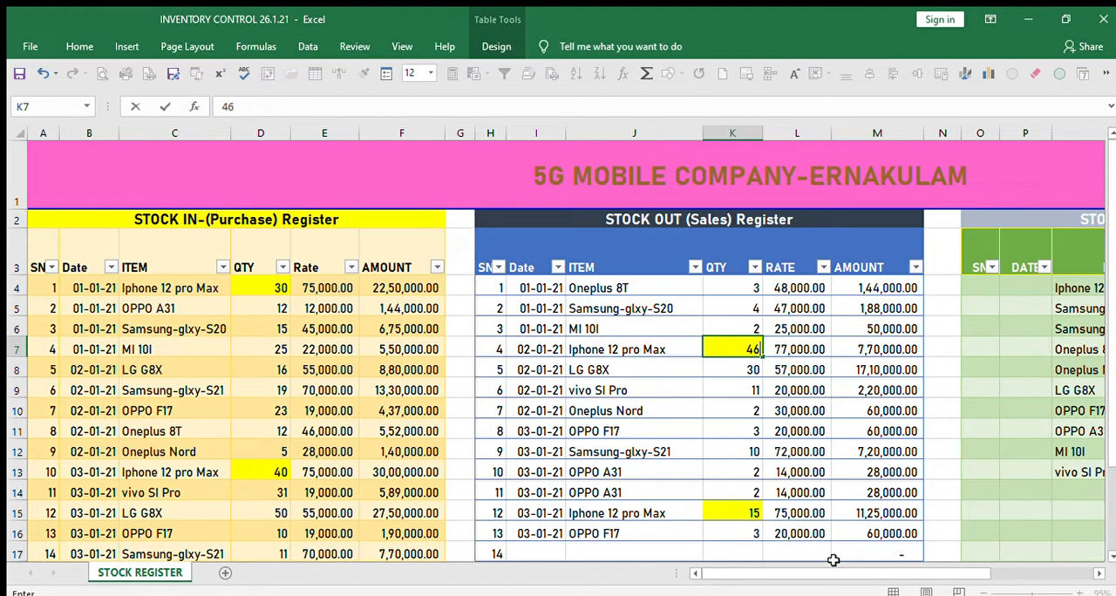
{"action": "key", "text": "Right"}
{"action": "key", "text": "Right"}
{"action": "key", "text": "Right"}
{"action": "key", "text": "Right"}
{"action": "key", "text": "Right"}
{"action": "key", "text": "Right"}
{"action": "key", "text": "Right"}
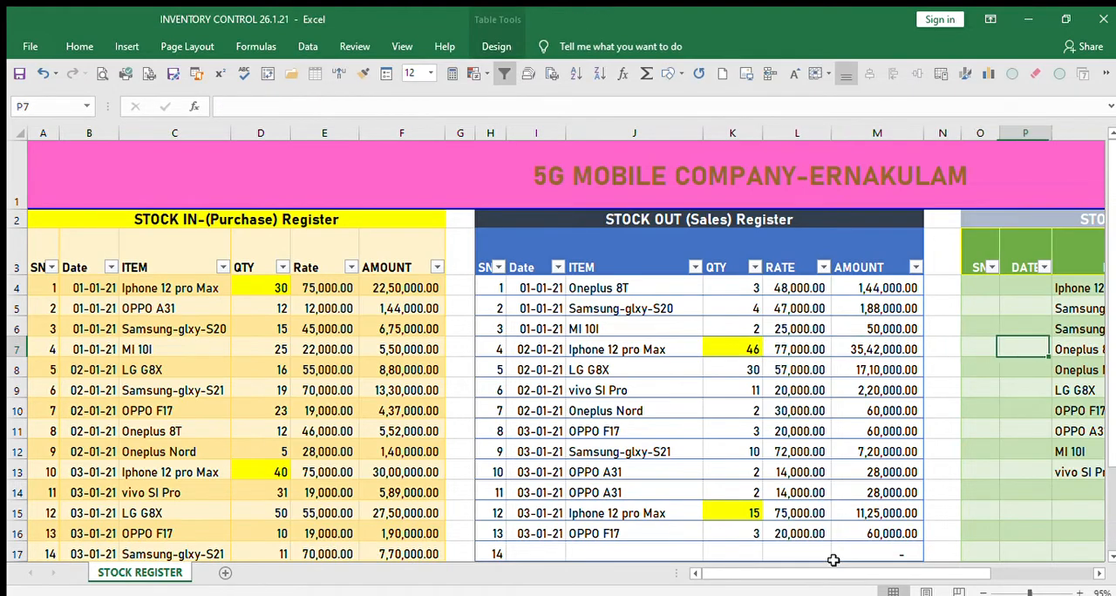
Check the Iphone 12 pro Max totals and stock alert in the closing stock register.
{"action": "key", "text": "Right"}
{"action": "key", "text": "Right"}
{"action": "key", "text": "Right"}
{"action": "key", "text": "Right"}
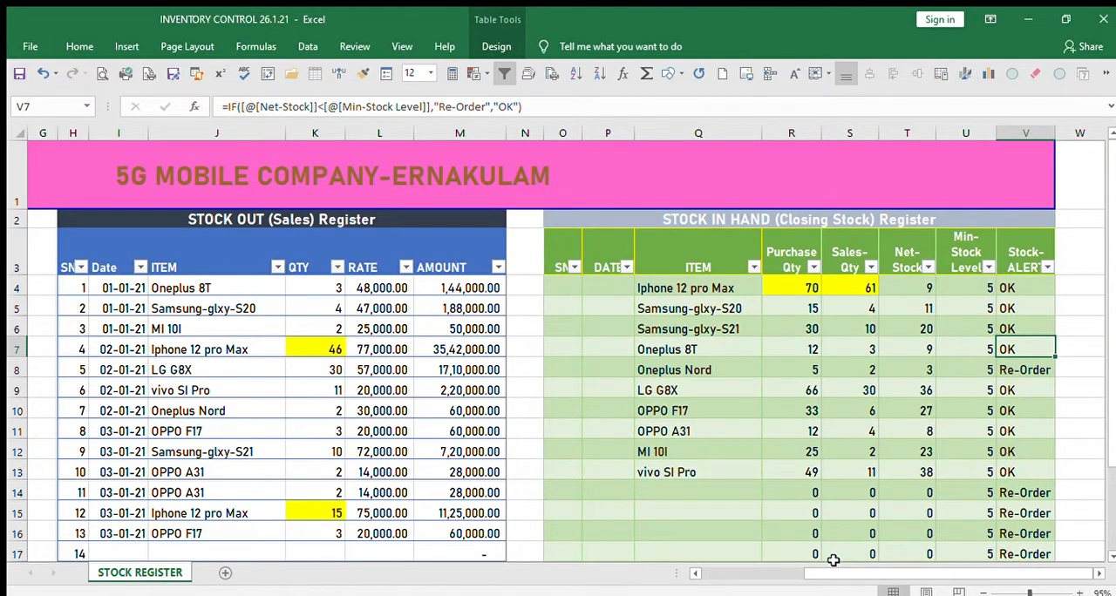
Set the 02-01-21 Iphone 12 pro Max sales quantity to 51.
{"action": "key", "text": "Left"}
{"action": "key", "text": "Left"}
{"action": "key", "text": "Left"}
{"action": "key", "text": "Left"}
{"action": "key", "text": "Left"}
{"action": "key", "text": "Left"}
{"action": "key", "text": "Left"}
{"action": "key", "text": "Left"}
{"action": "key", "text": "Left"}
{"action": "key", "text": "Left"}
{"action": "key", "text": "Left"}
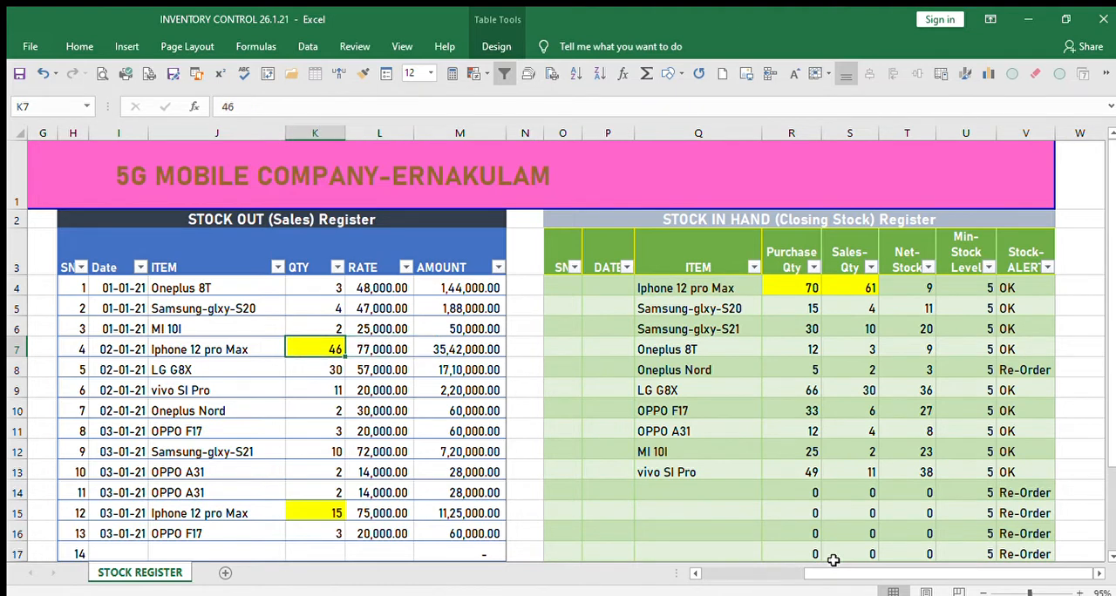
{"action": "type", "text": "51"}
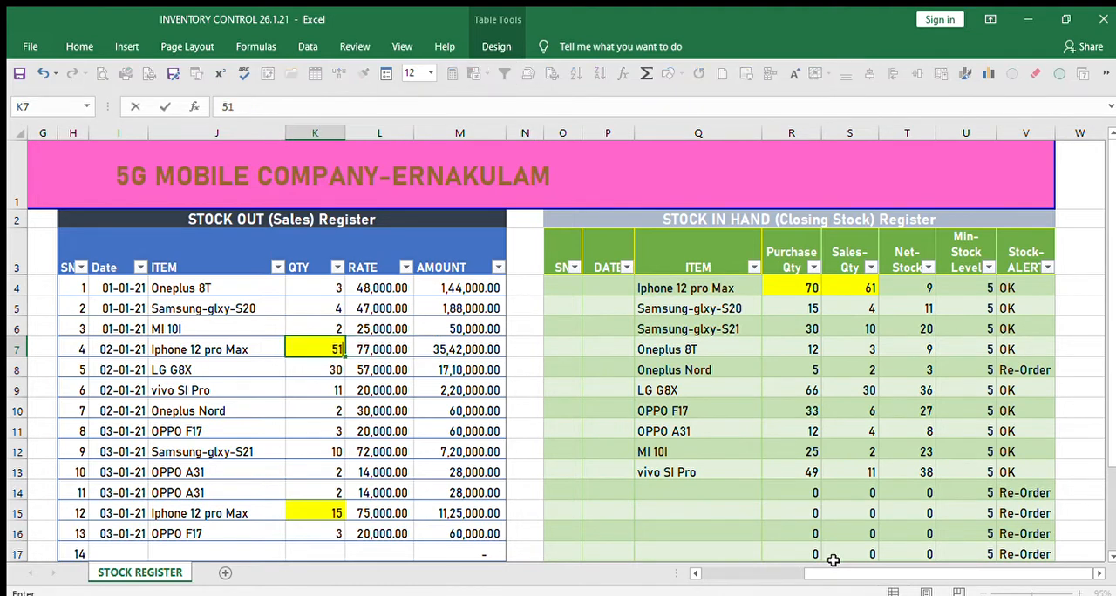
{"action": "key", "text": "Tab"}
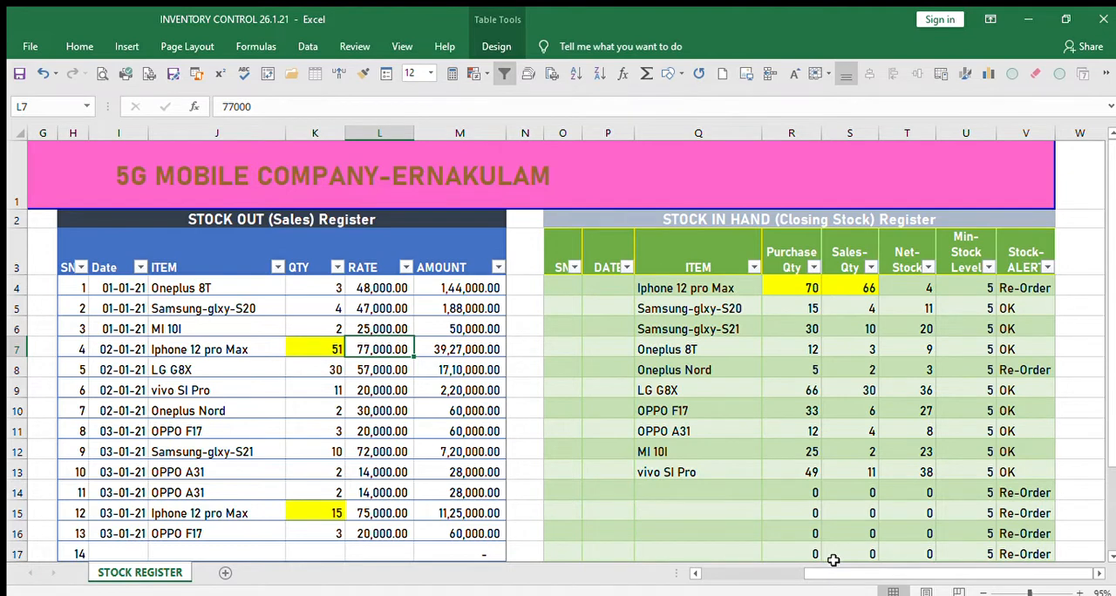
Examine the Sales-Qty, Net-Stock and Stock-ALERT formulas for Iphone 12 pro Max in the closing stock register.
{"action": "key", "text": "Right"}
{"action": "key", "text": "Right"}
{"action": "key", "text": "Right"}
{"action": "key", "text": "Right"}
{"action": "key", "text": "Right"}
{"action": "key", "text": "Right"}
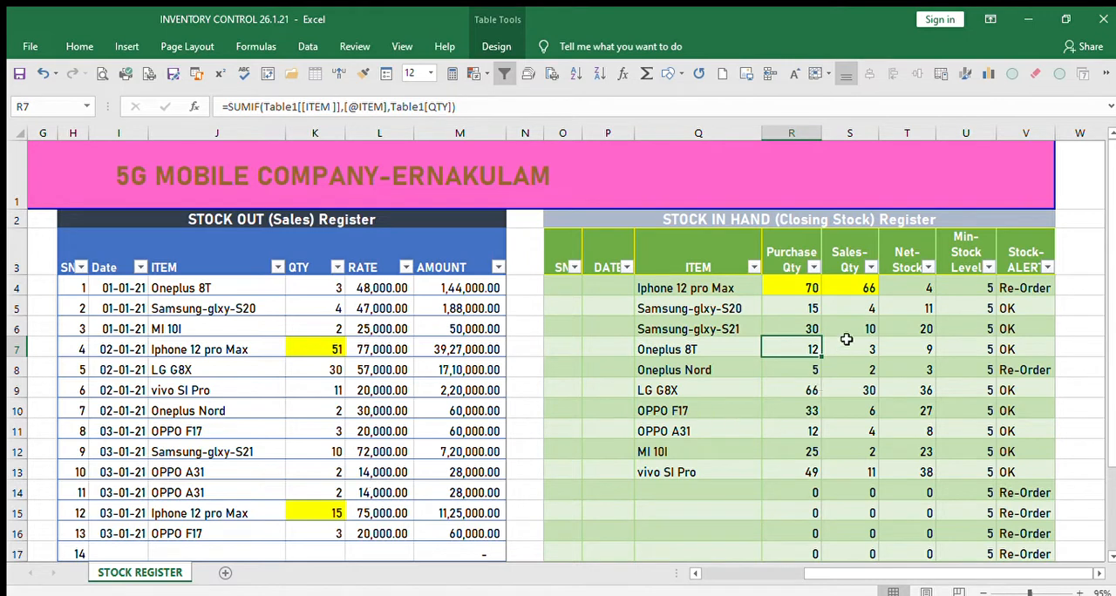
{"action": "left_click", "coordinate": [868, 291]}
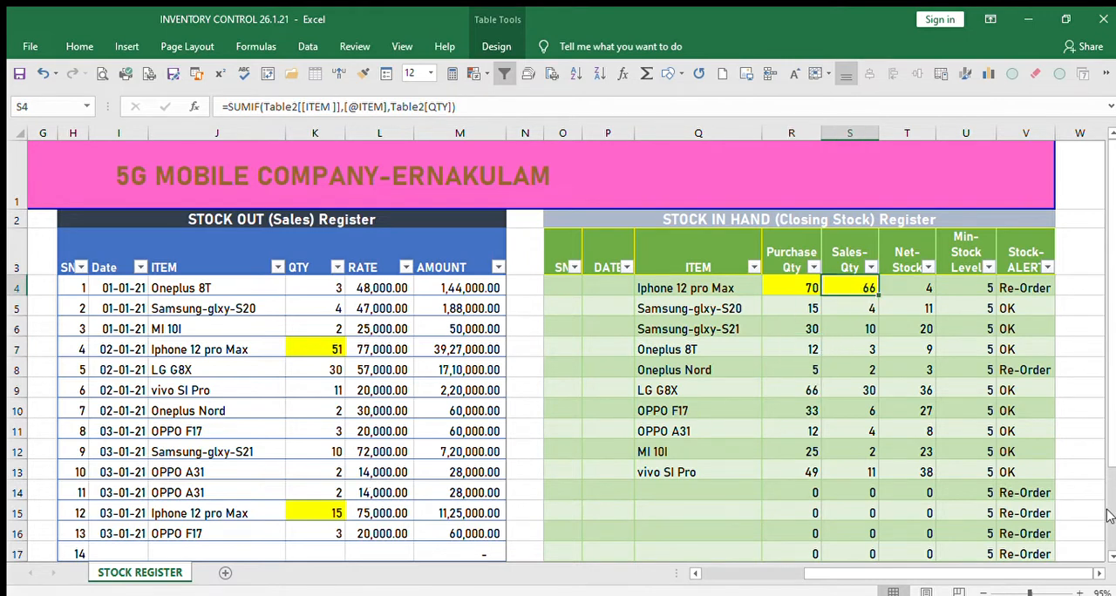
{"action": "key", "text": "Right"}
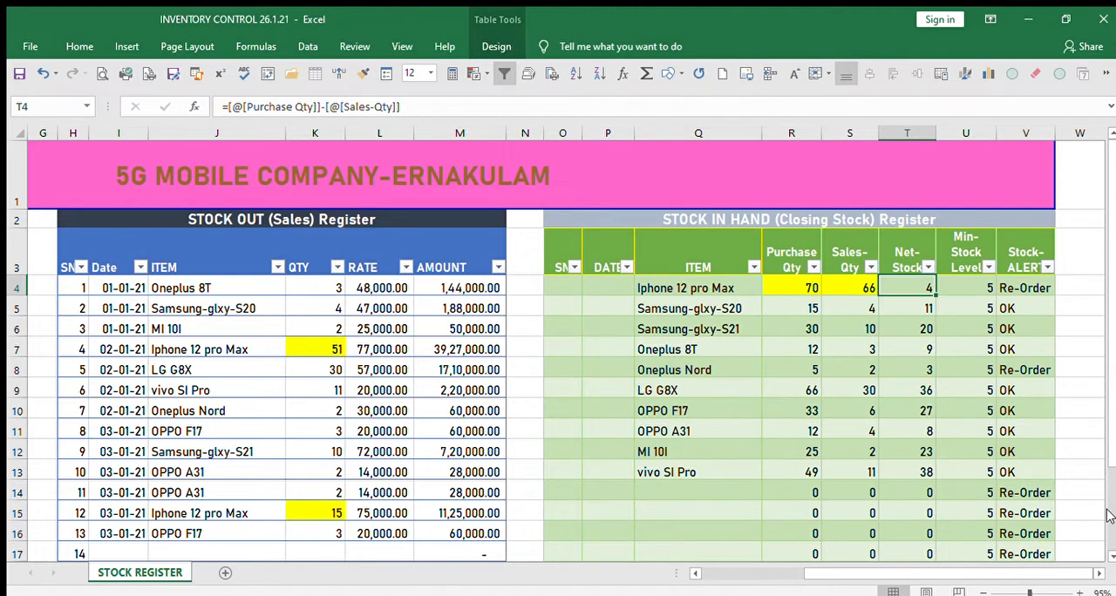
{"action": "key", "text": "Right"}
{"action": "key", "text": "Right"}
{"action": "key", "text": "Right"}
{"action": "key", "text": "Right"}
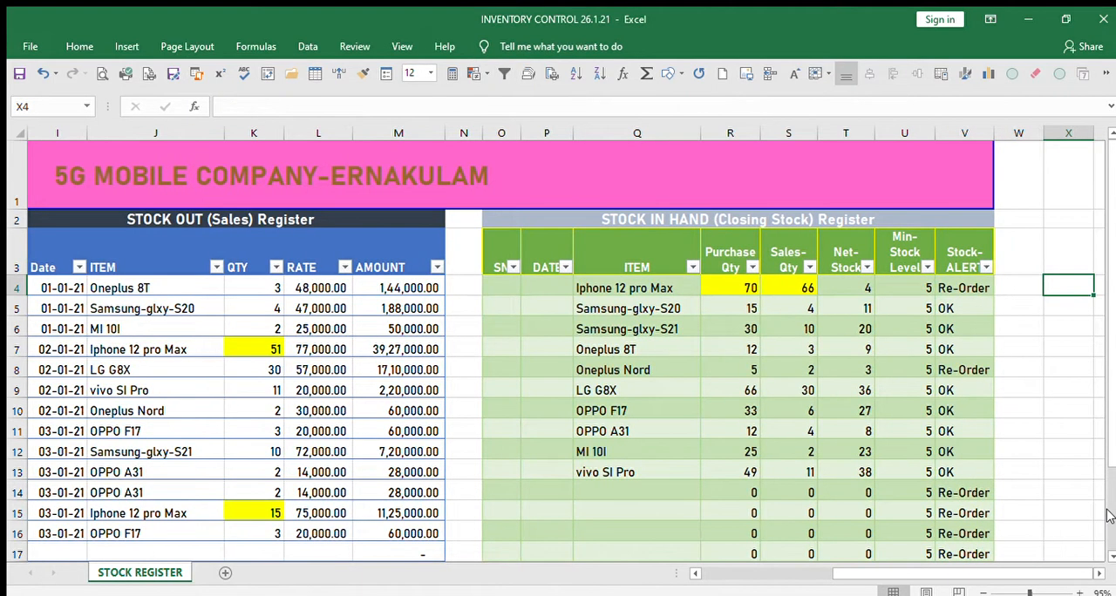
{"action": "key", "text": "Left"}
{"action": "key", "text": "Left"}
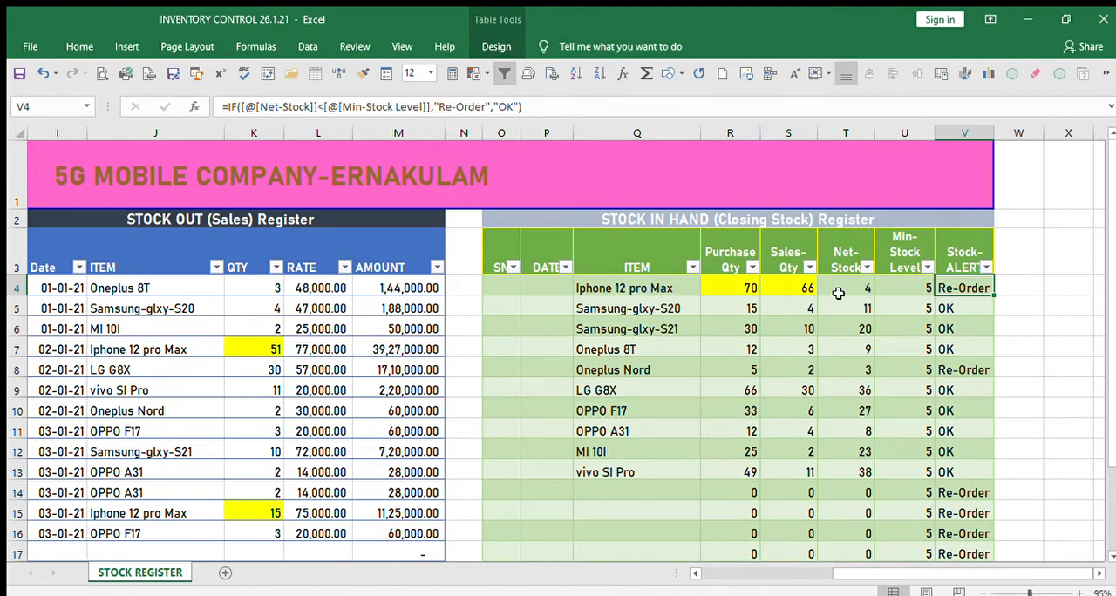
{"action": "left_click", "coordinate": [976, 349]}
{"action": "left_click", "coordinate": [973, 288]}
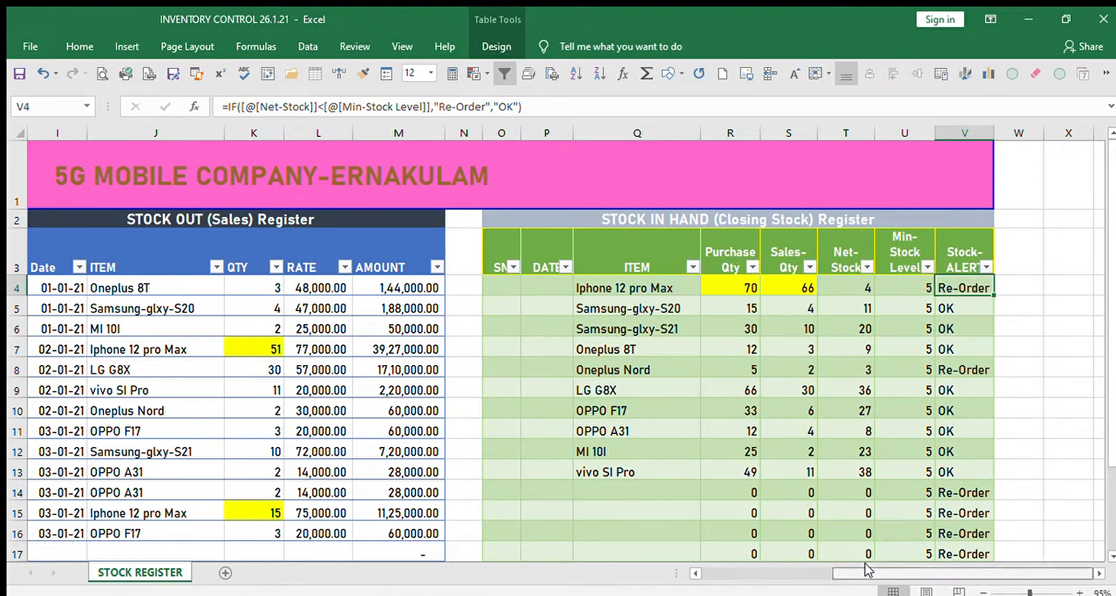
Change the 02-01-21 Iphone 12 pro Max sales quantity to 20 and check its stock alert.
{"action": "left_click", "coordinate": [265, 345]}
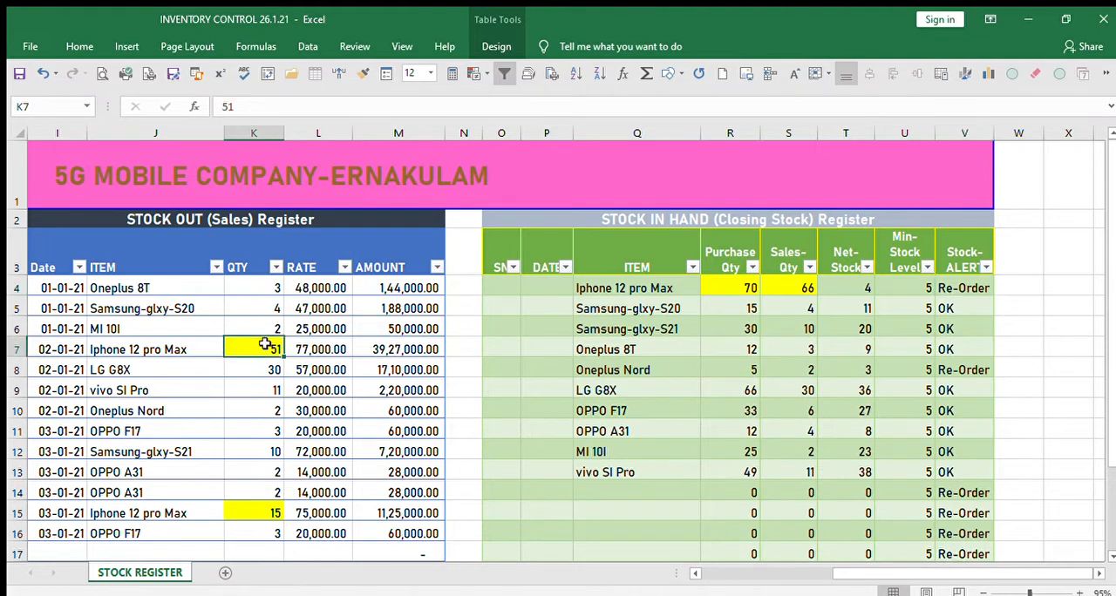
{"action": "type", "text": "20"}
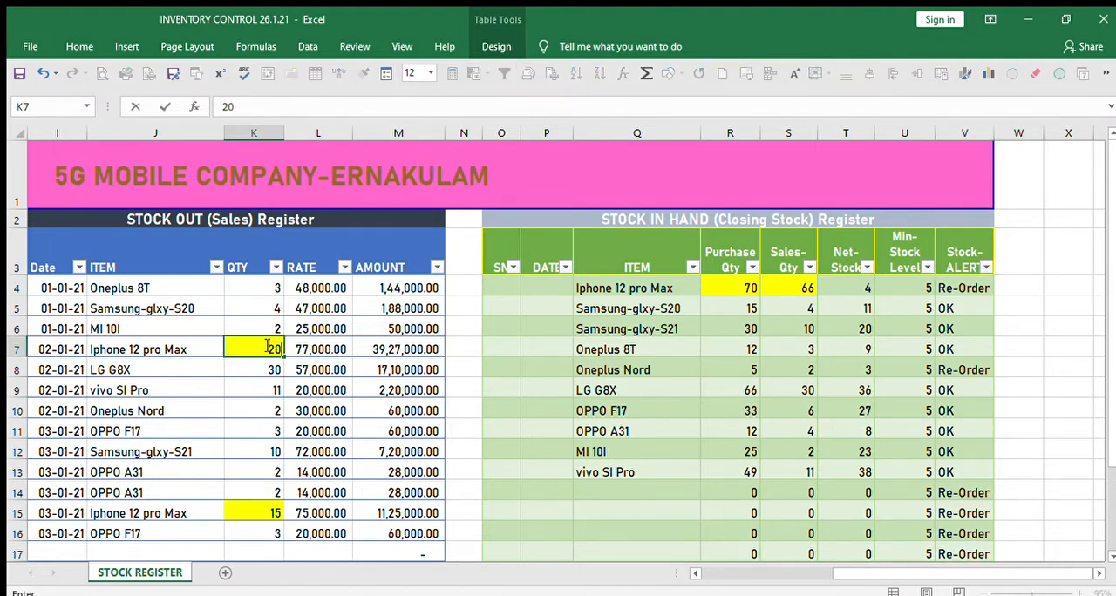
{"action": "key", "text": "Tab"}
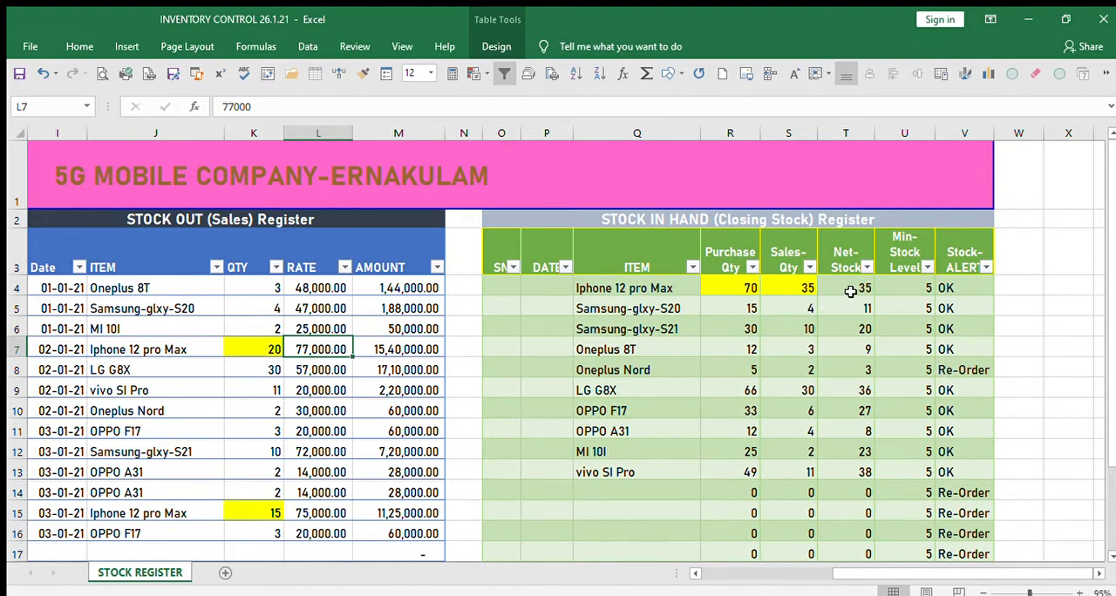
{"action": "left_click", "coordinate": [965, 291]}
Review the purchase, sales and closing stock registers side by side, including their lower rows.
{"action": "left_click_drag", "start_coordinate": [921, 574], "coordinate": [690, 533]}
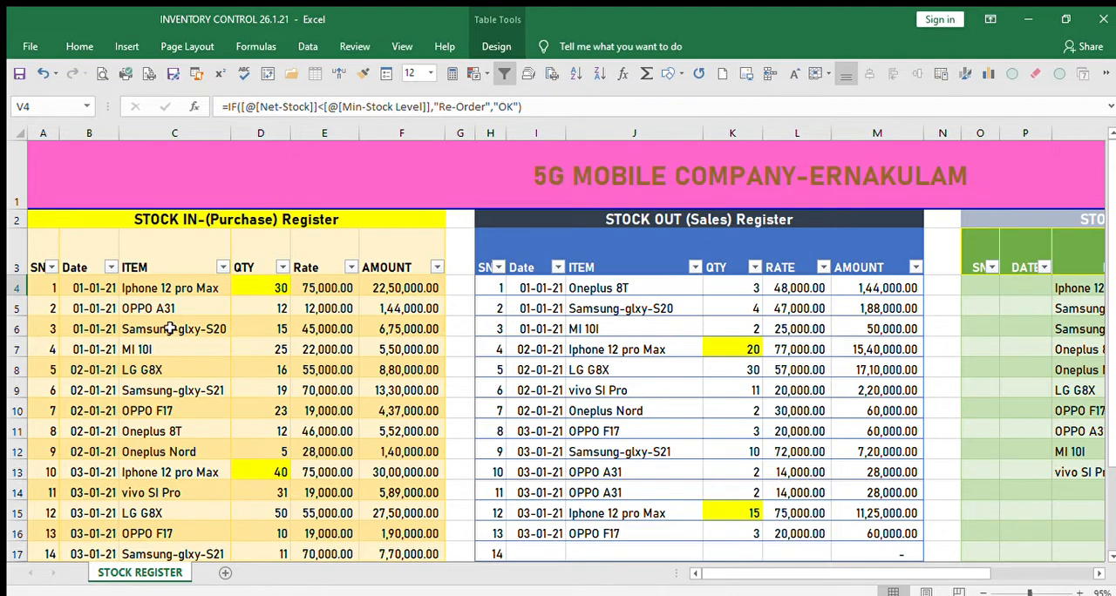
{"action": "scroll", "coordinate": [171, 328], "scroll_direction": "down", "scroll_amount": 1}
{"action": "scroll", "coordinate": [171, 328], "scroll_direction": "up", "scroll_amount": 1}
{"action": "scroll", "coordinate": [94, 307], "scroll_direction": "down", "scroll_amount": 1}
{"action": "scroll", "coordinate": [113, 301], "scroll_direction": "up", "scroll_amount": 1}
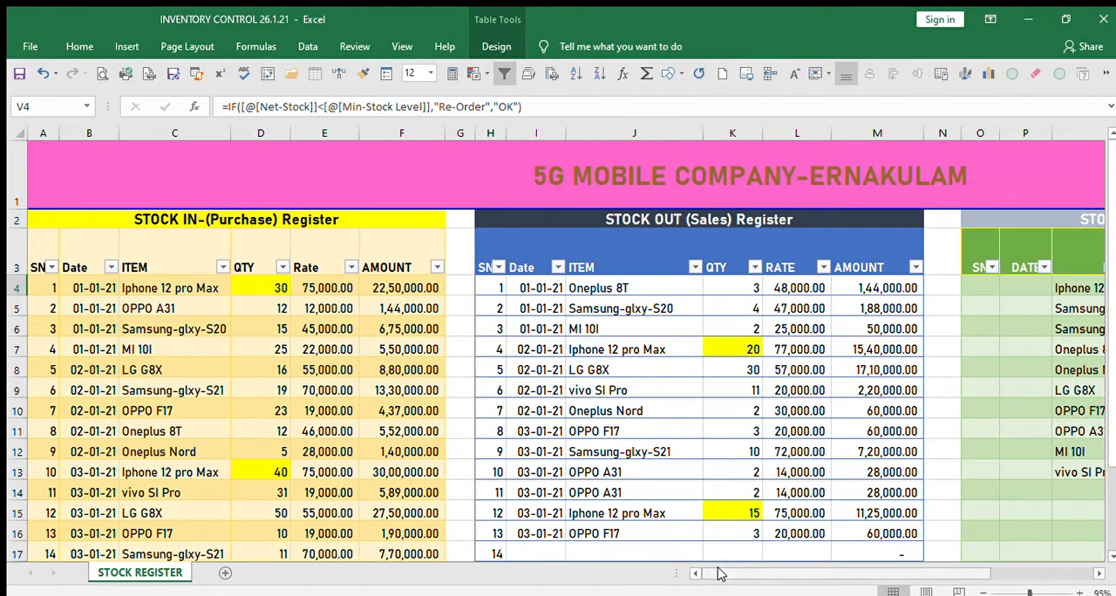
{"action": "left_click_drag", "start_coordinate": [720, 573], "coordinate": [772, 573]}
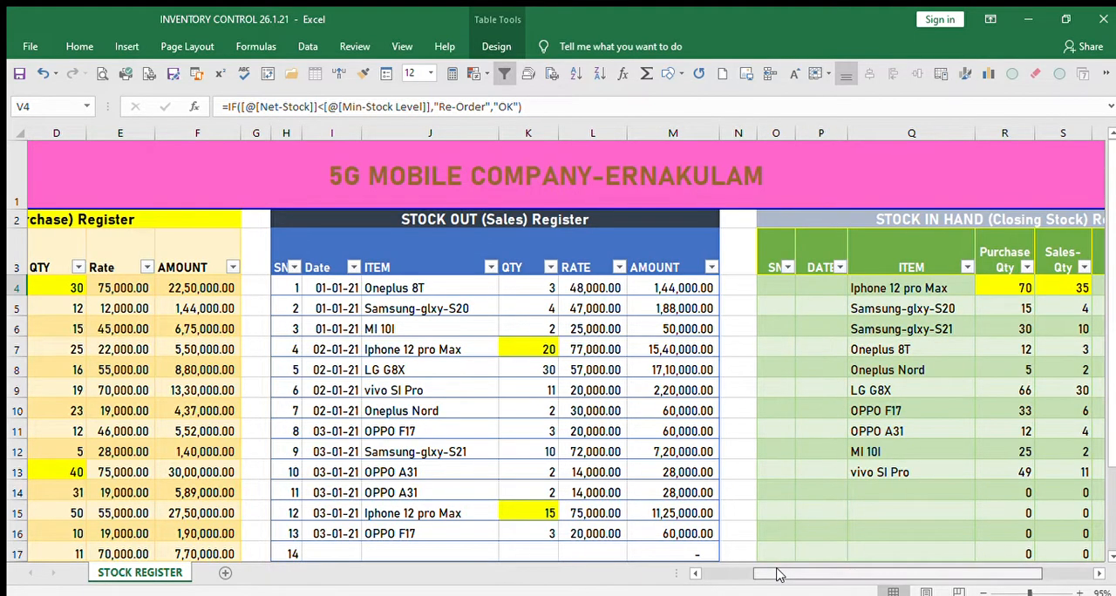
{"action": "left_click_drag", "start_coordinate": [780, 573], "coordinate": [833, 572]}
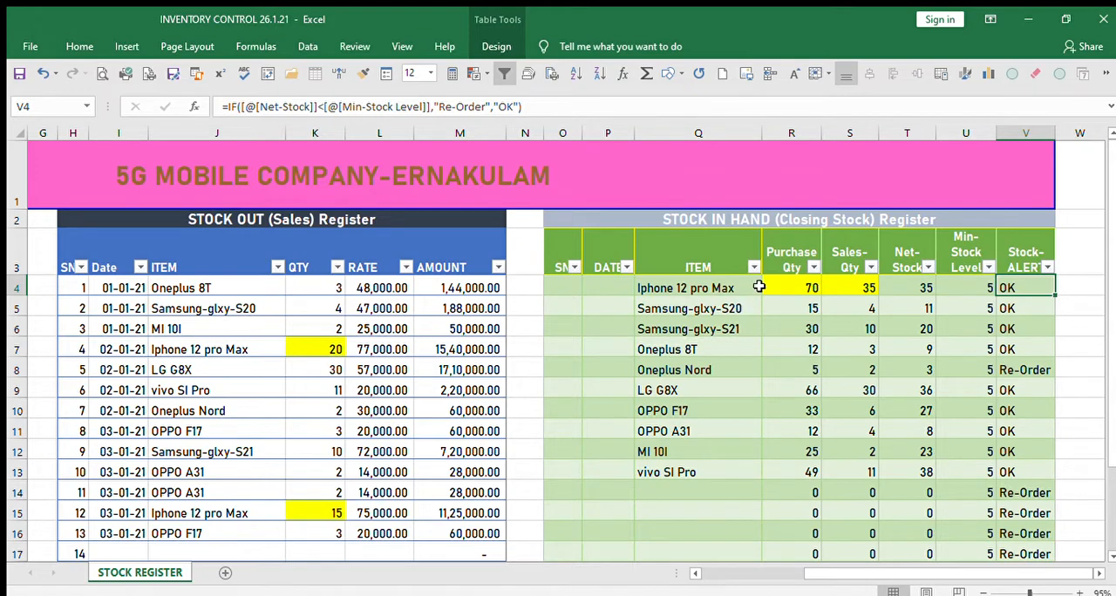
{"action": "scroll", "coordinate": [762, 291], "scroll_direction": "down", "scroll_amount": 2}
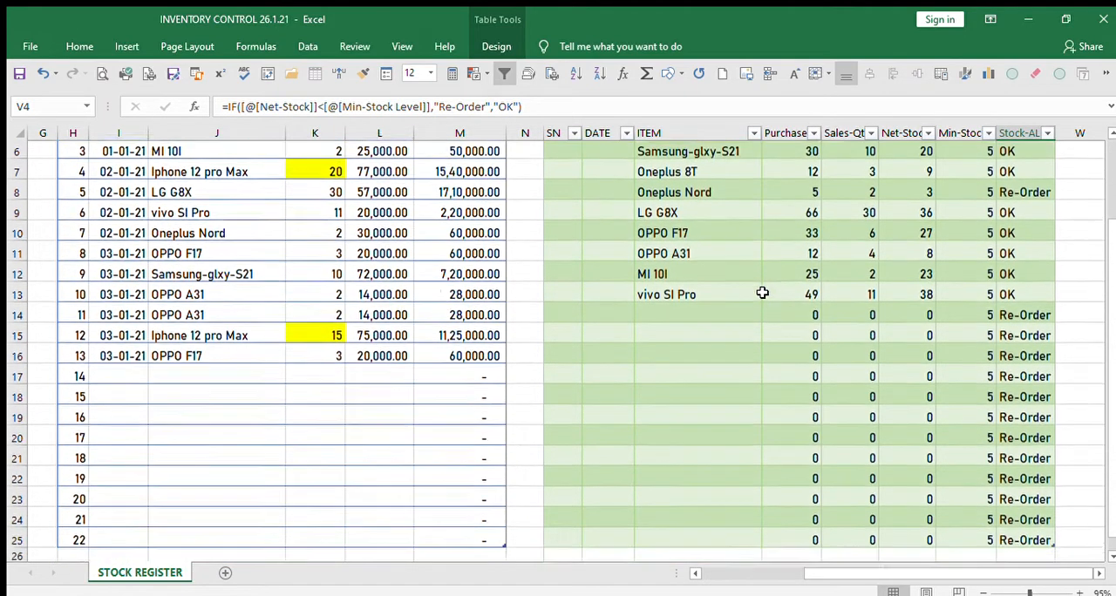
{"action": "scroll", "coordinate": [767, 293], "scroll_direction": "up", "scroll_amount": 2}
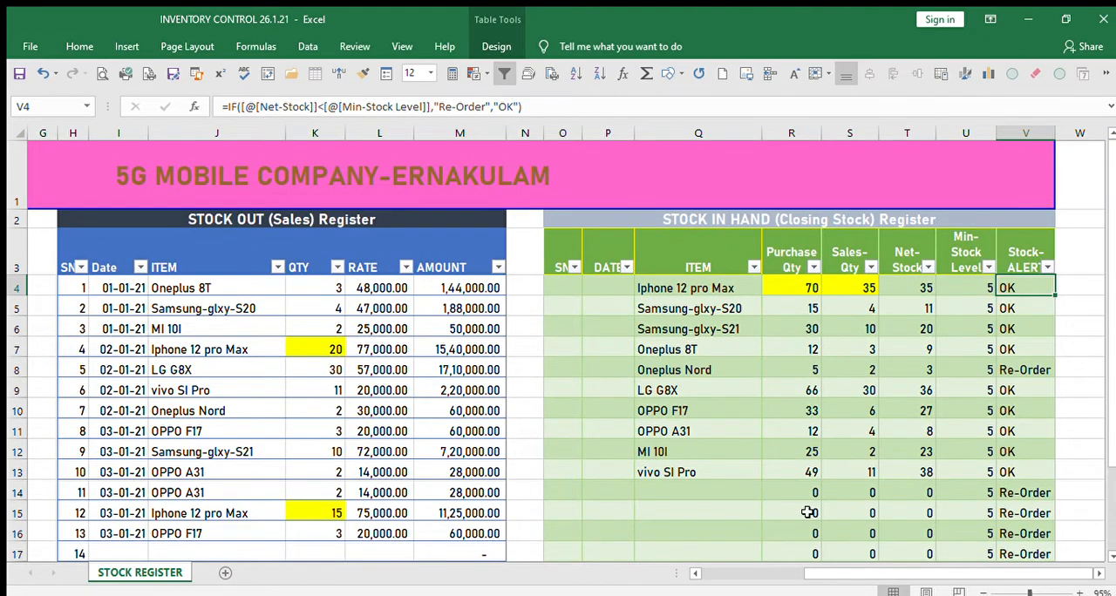
{"action": "left_click_drag", "start_coordinate": [879, 573], "coordinate": [772, 570]}
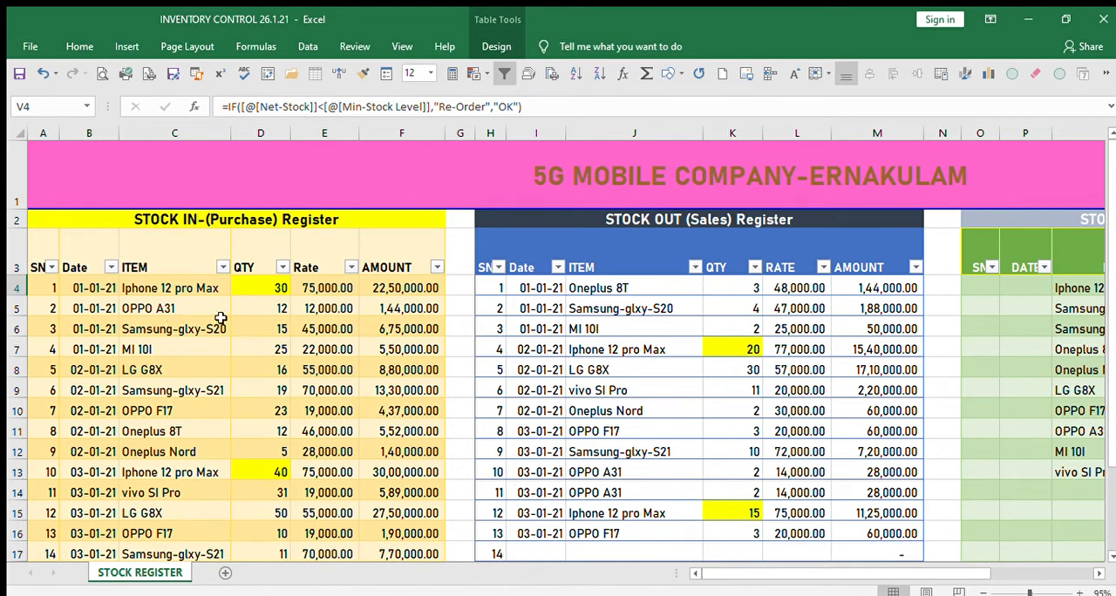
{"action": "left_click_drag", "start_coordinate": [843, 572], "coordinate": [980, 575]}
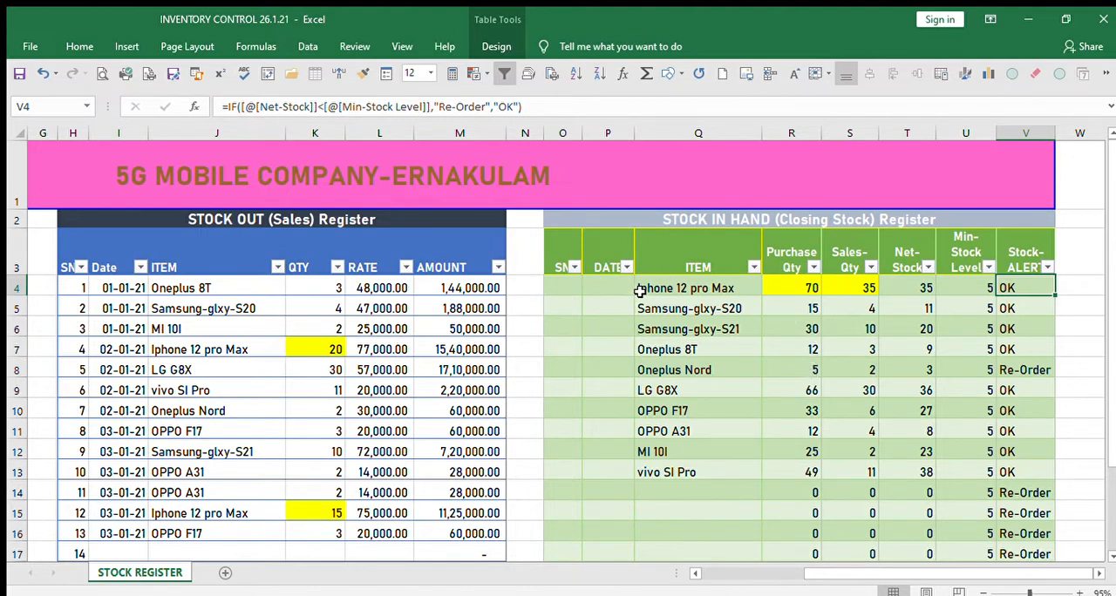
{"action": "scroll", "coordinate": [772, 331], "scroll_direction": "down", "scroll_amount": 1}
{"action": "scroll", "coordinate": [810, 361], "scroll_direction": "up", "scroll_amount": 1}
{"action": "left_click_drag", "start_coordinate": [871, 574], "coordinate": [697, 560]}
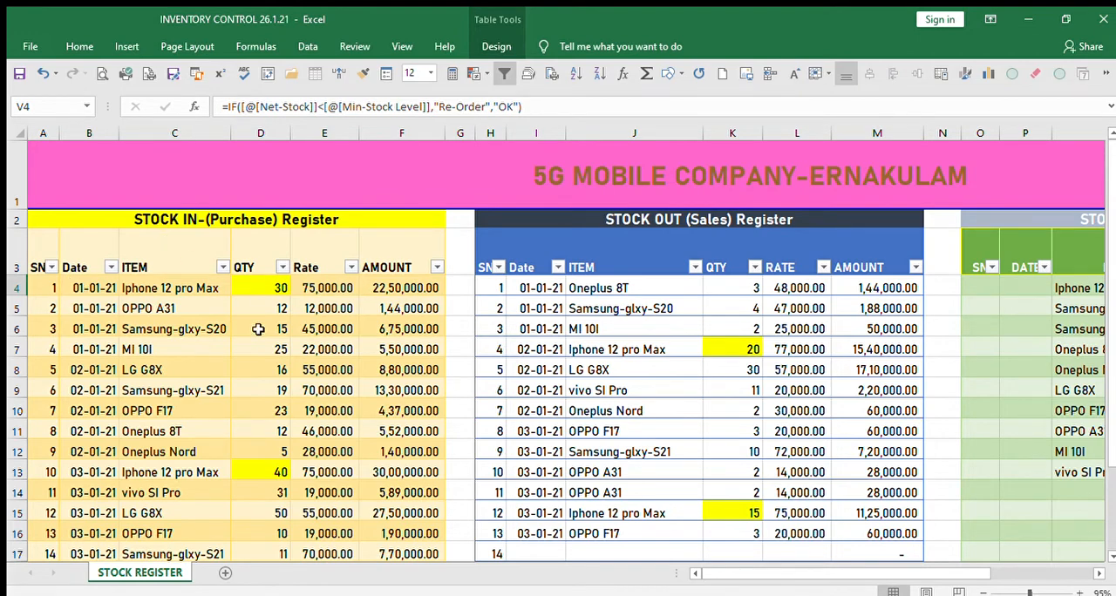
{"action": "left_click_drag", "start_coordinate": [776, 573], "coordinate": [875, 573]}
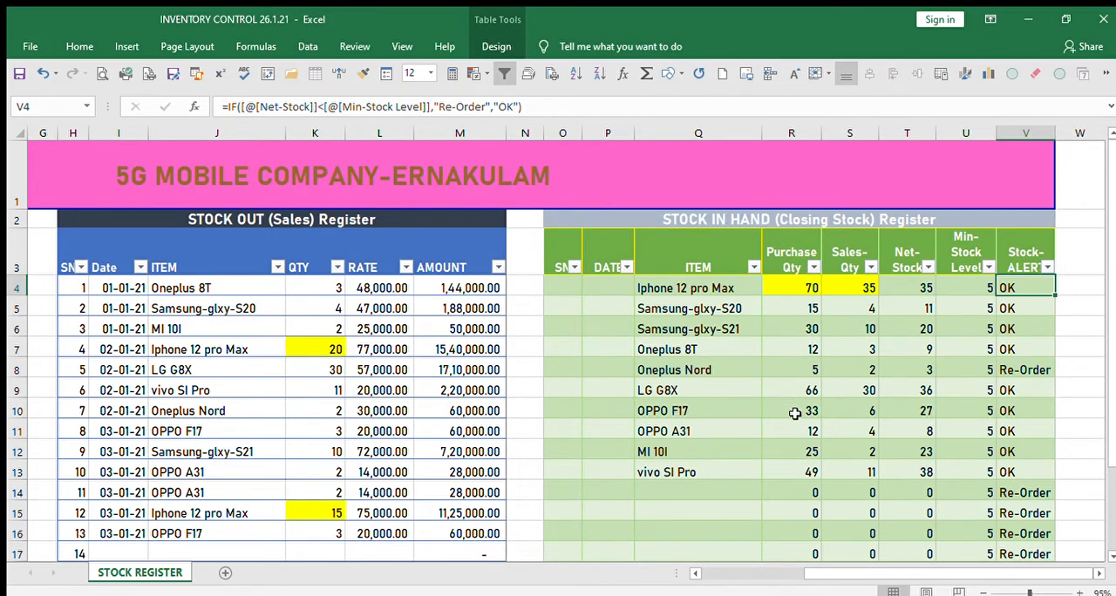
{"action": "scroll", "coordinate": [795, 414], "scroll_direction": "down", "scroll_amount": 4}
{"action": "scroll", "coordinate": [797, 430], "scroll_direction": "up", "scroll_amount": 4}
{"action": "left_click_drag", "start_coordinate": [817, 575], "coordinate": [703, 571]}
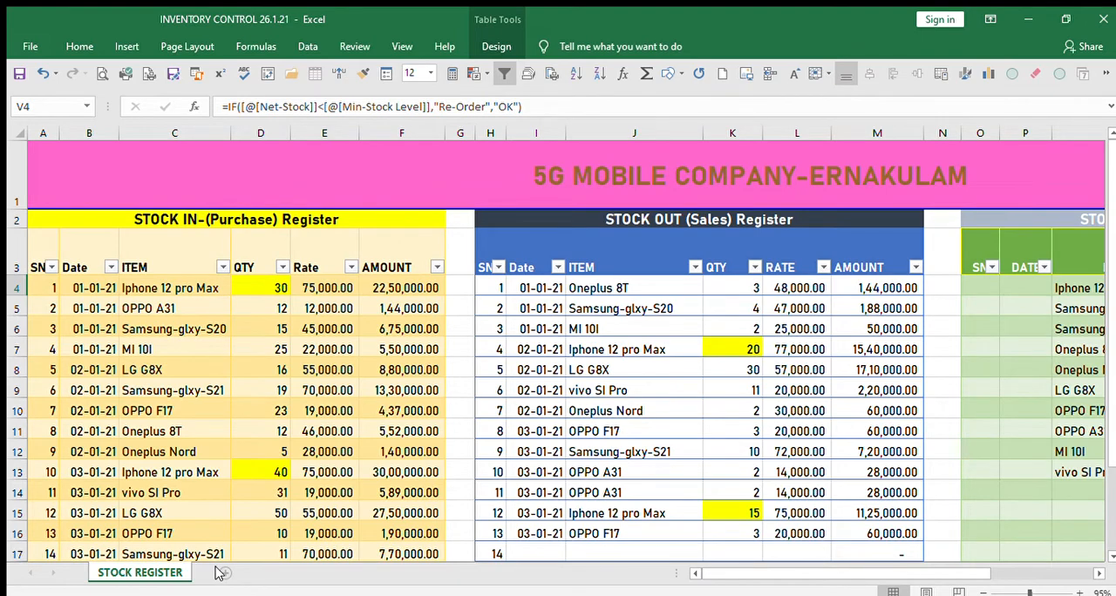
Add a blank worksheet to the workbook and return to the STOCK REGISTER sheet.
{"action": "scroll", "coordinate": [273, 351], "scroll_direction": "down", "scroll_amount": 1}
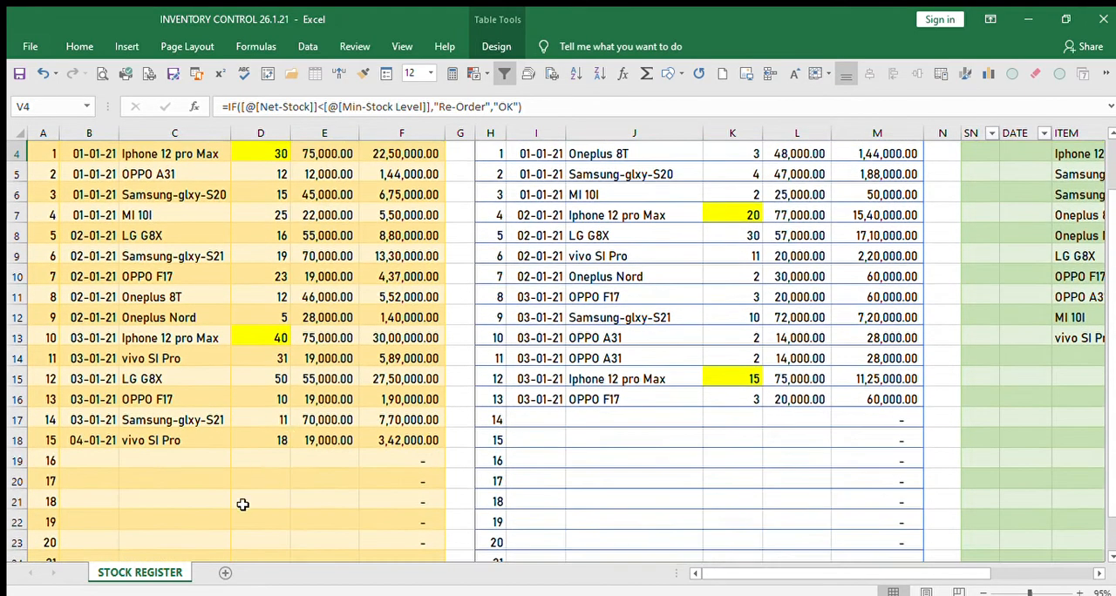
{"action": "left_click", "coordinate": [219, 569]}
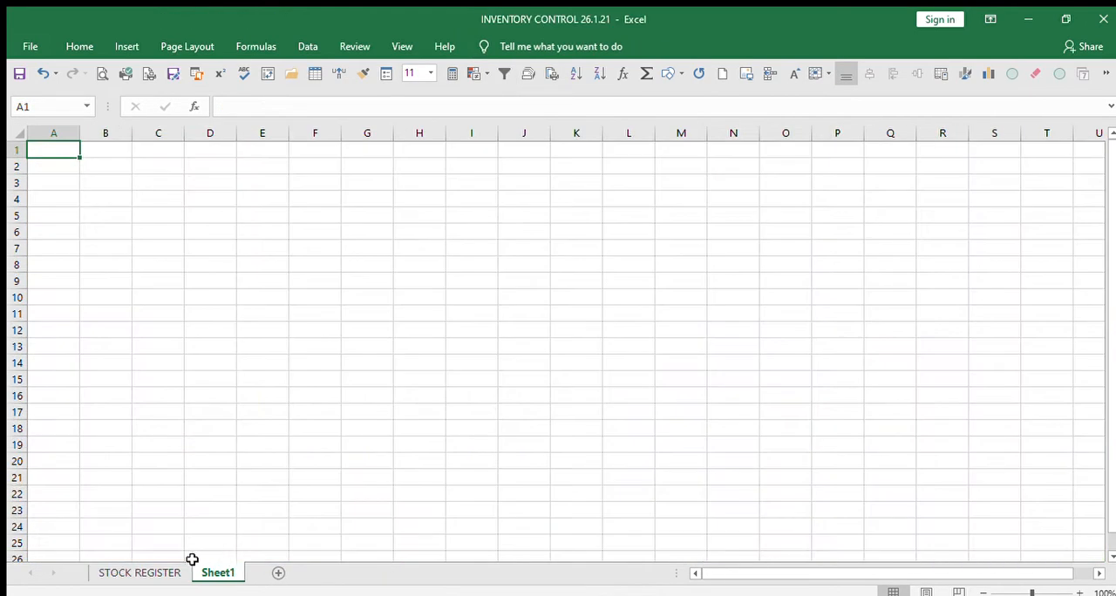
{"action": "left_click", "coordinate": [139, 572]}
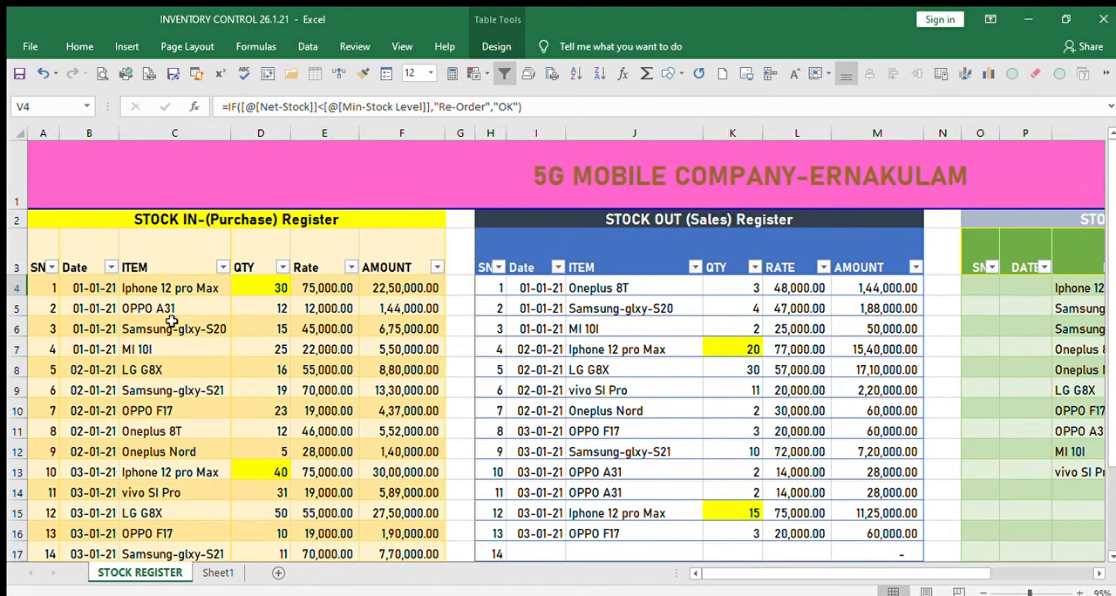
Copy rows 1 and 2 with the company title and register headings from STOCK REGISTER to the start of Sheet1.
{"action": "left_click", "coordinate": [12, 220]}
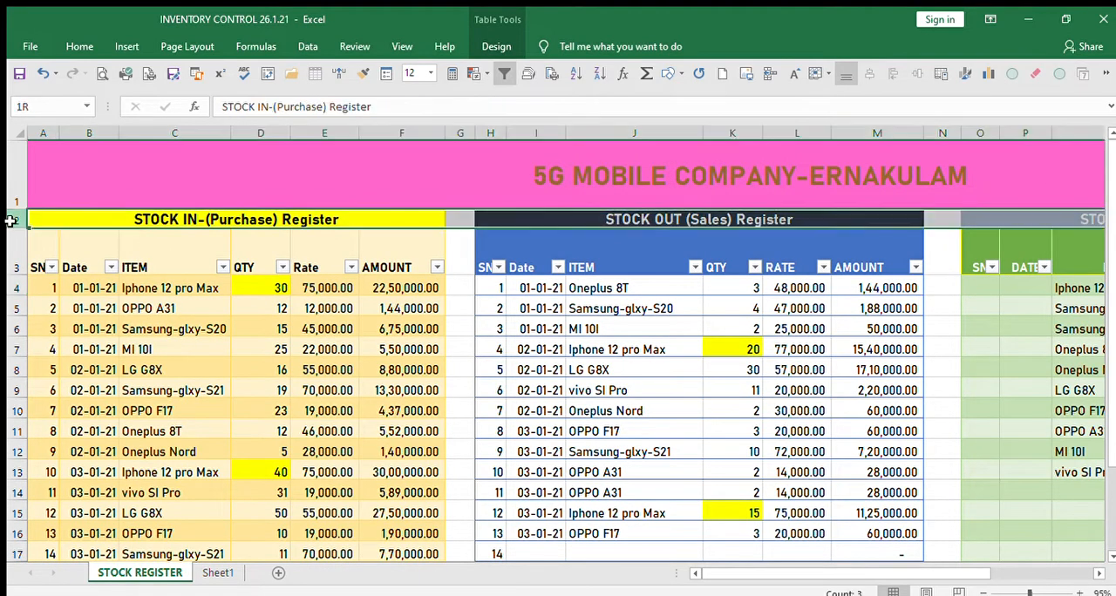
{"action": "left_click_drag", "start_coordinate": [12, 221], "coordinate": [76, 179]}
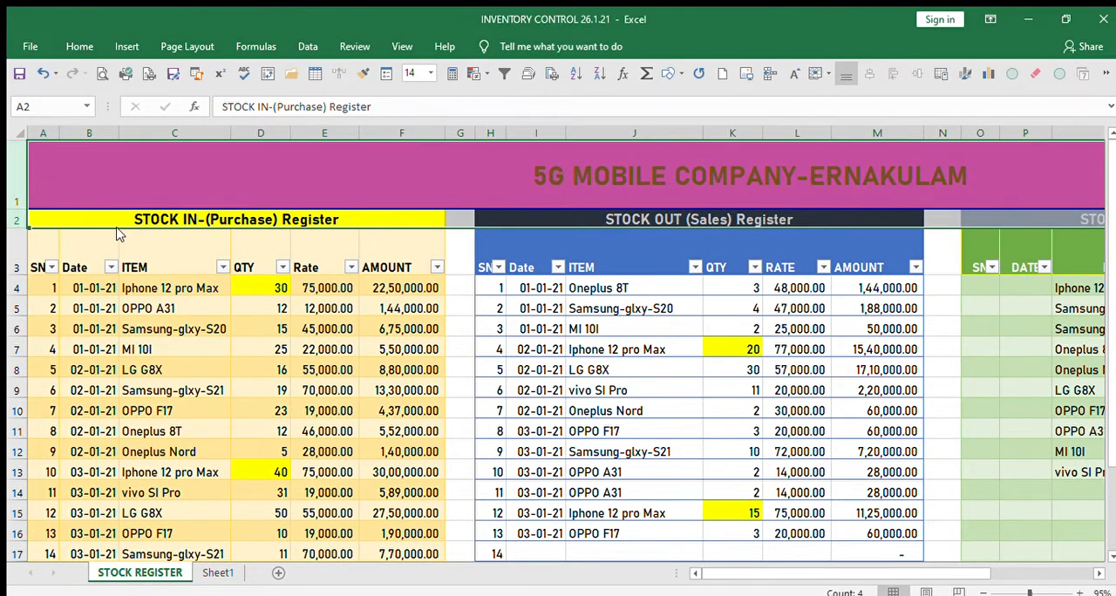
{"action": "key", "text": "ctrl+c"}
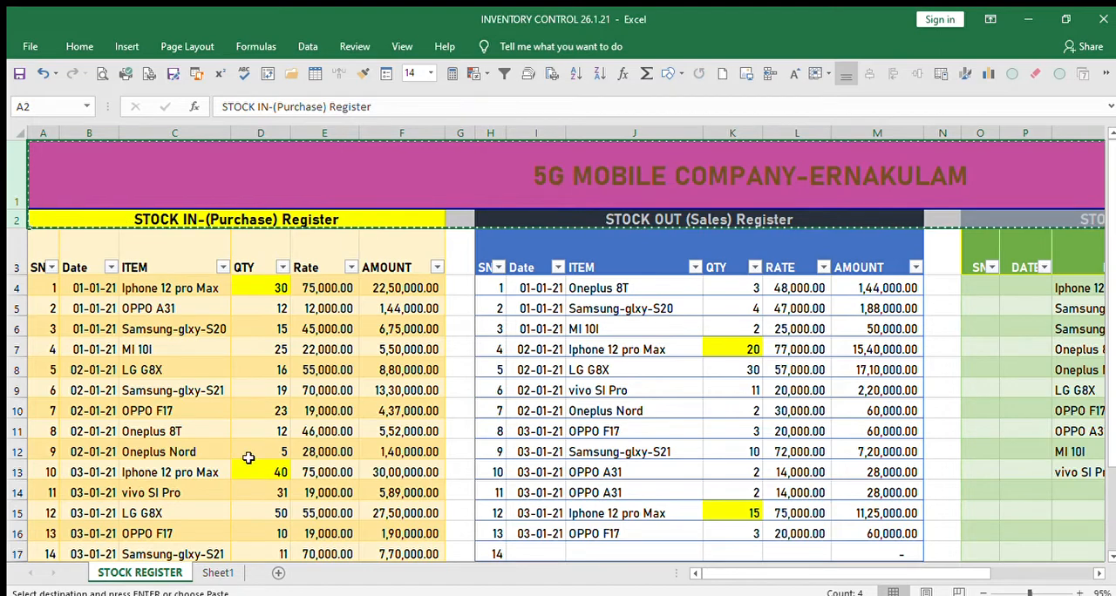
{"action": "left_click", "coordinate": [218, 572]}
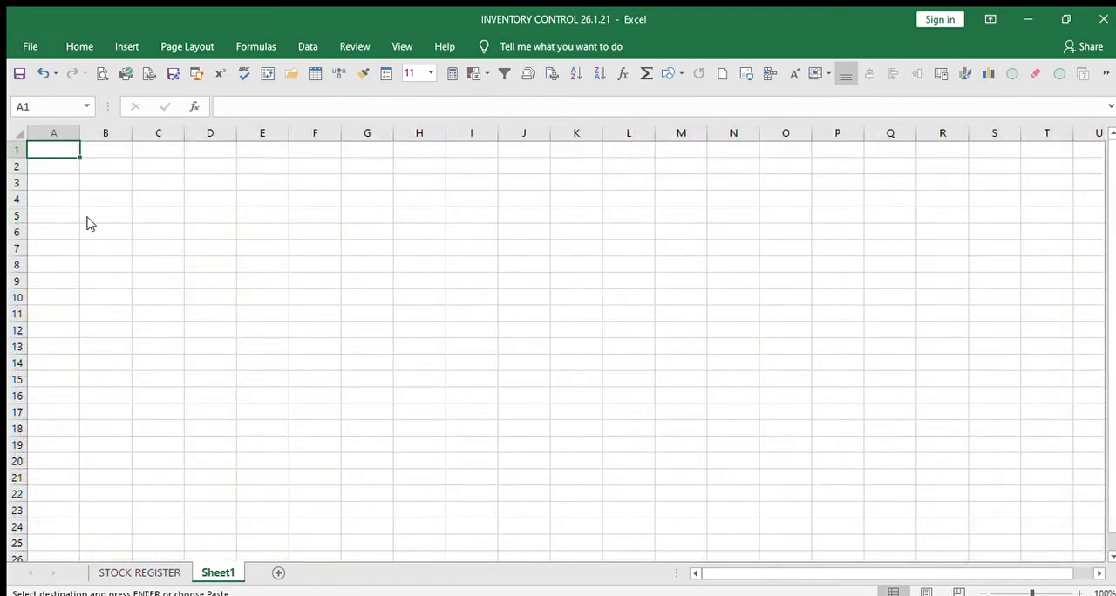
{"action": "key", "text": "ctrl+v"}
{"action": "left_click", "coordinate": [511, 422]}
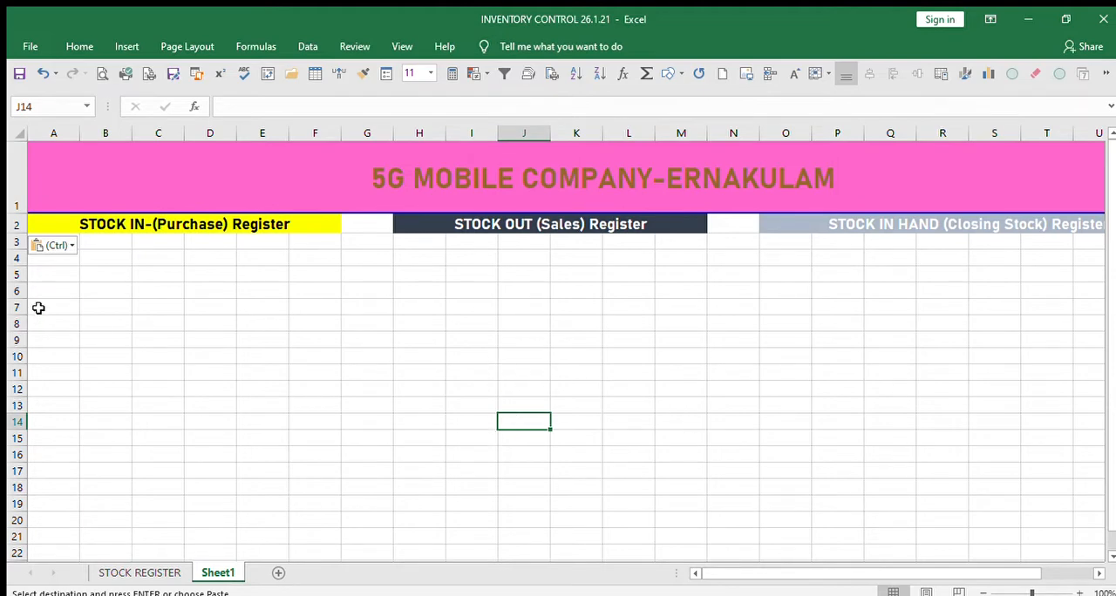
{"action": "left_click", "coordinate": [90, 321]}
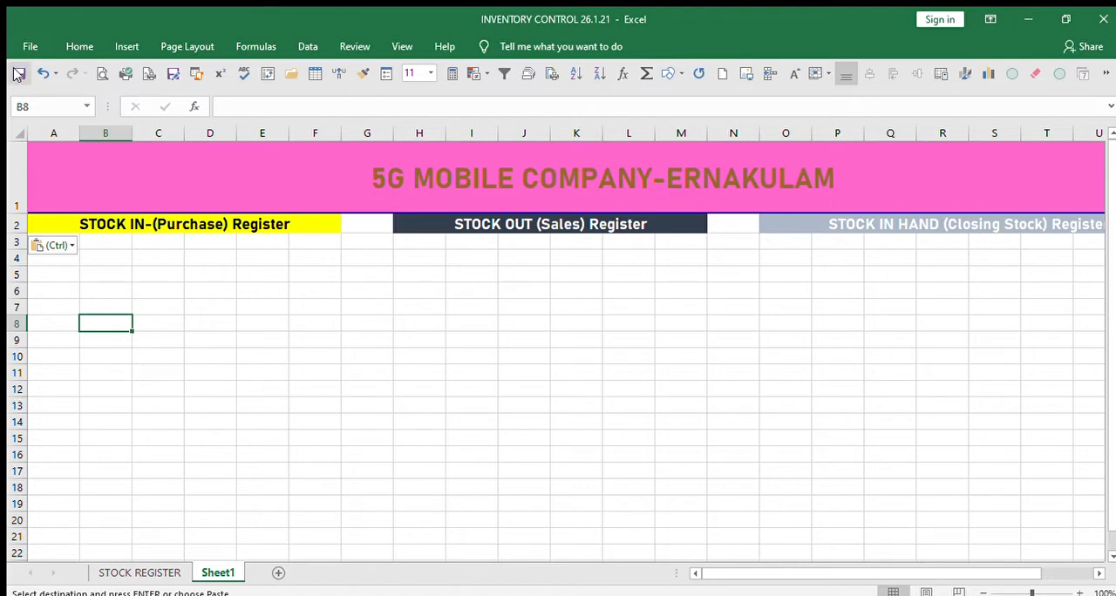
{"action": "key", "text": "Escape"}
{"action": "left_click", "coordinate": [238, 339]}
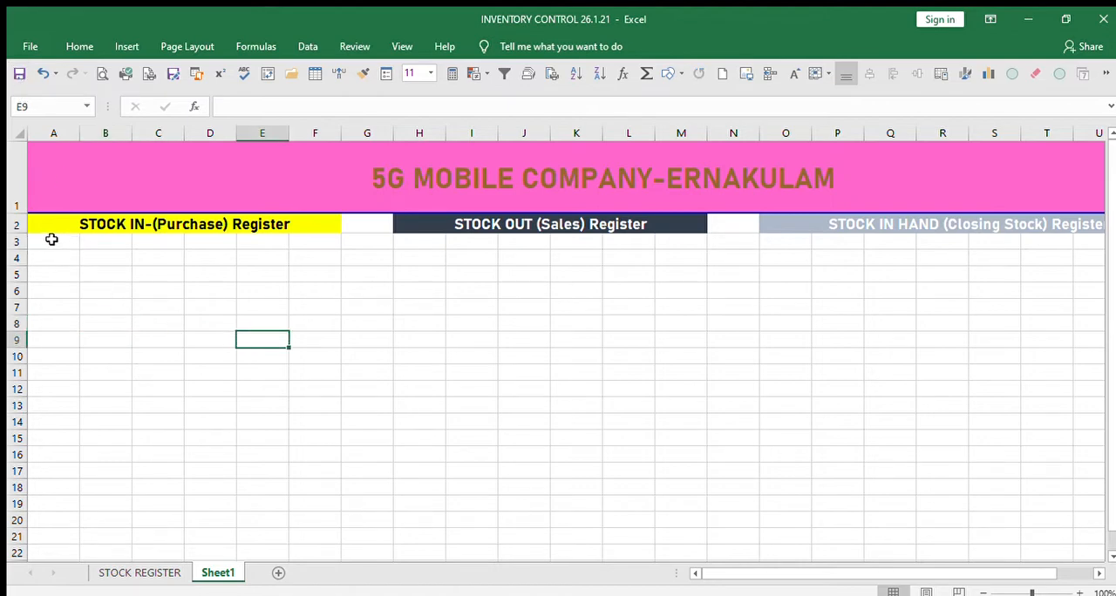
Format A3:F18 under the STOCK IN-(Purchase) Register heading as an orange banded table.
{"action": "left_click_drag", "start_coordinate": [50, 240], "coordinate": [256, 336]}
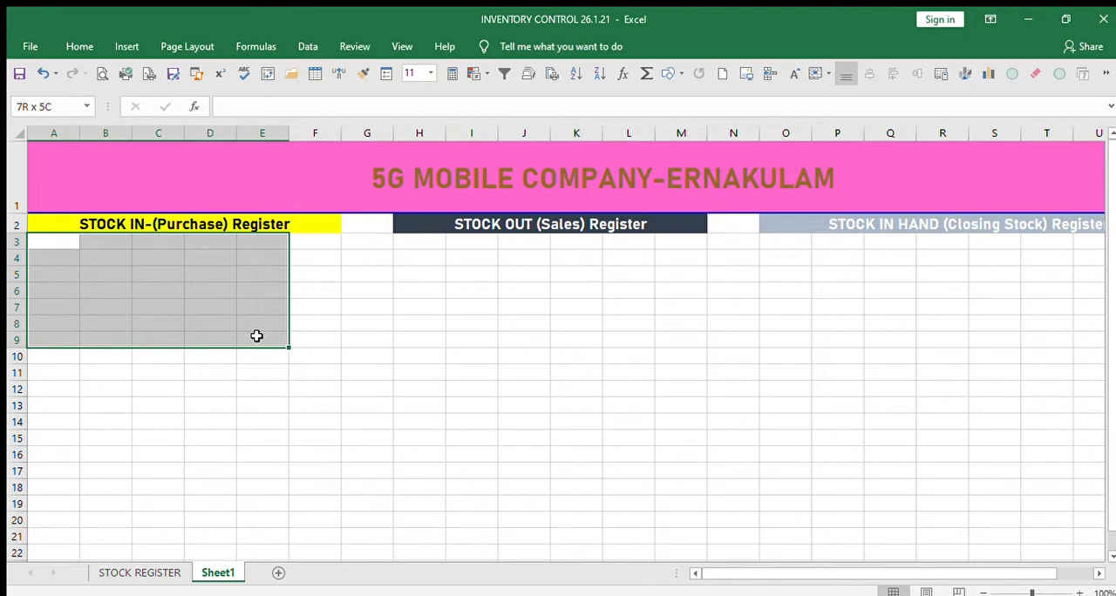
{"action": "left_click_drag", "start_coordinate": [256, 336], "coordinate": [331, 482]}
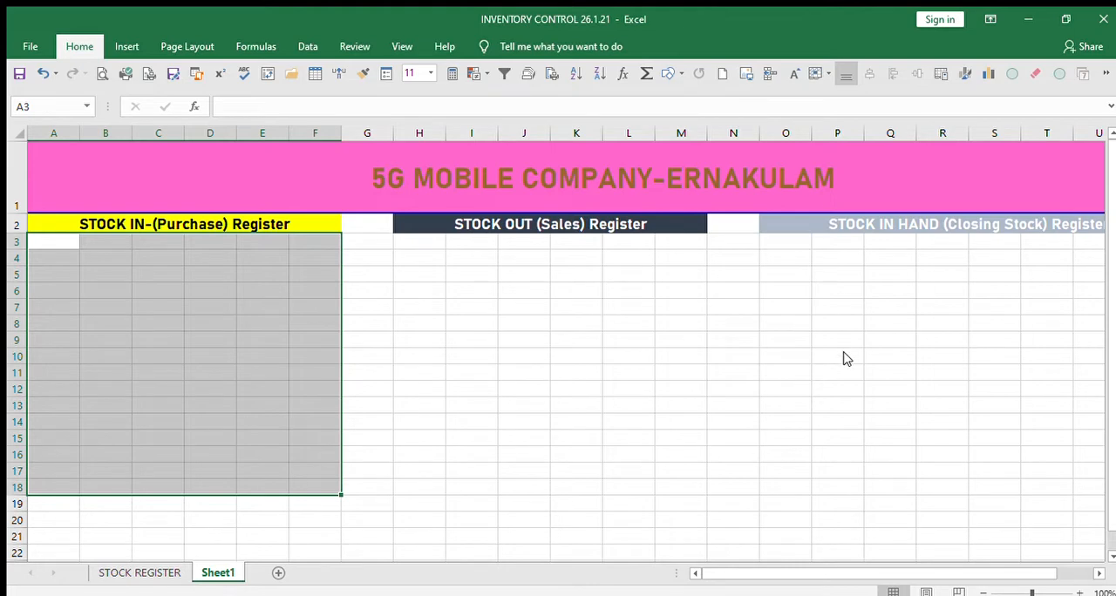
{"action": "key", "text": "ctrl+t"}
{"action": "key", "text": "Return"}
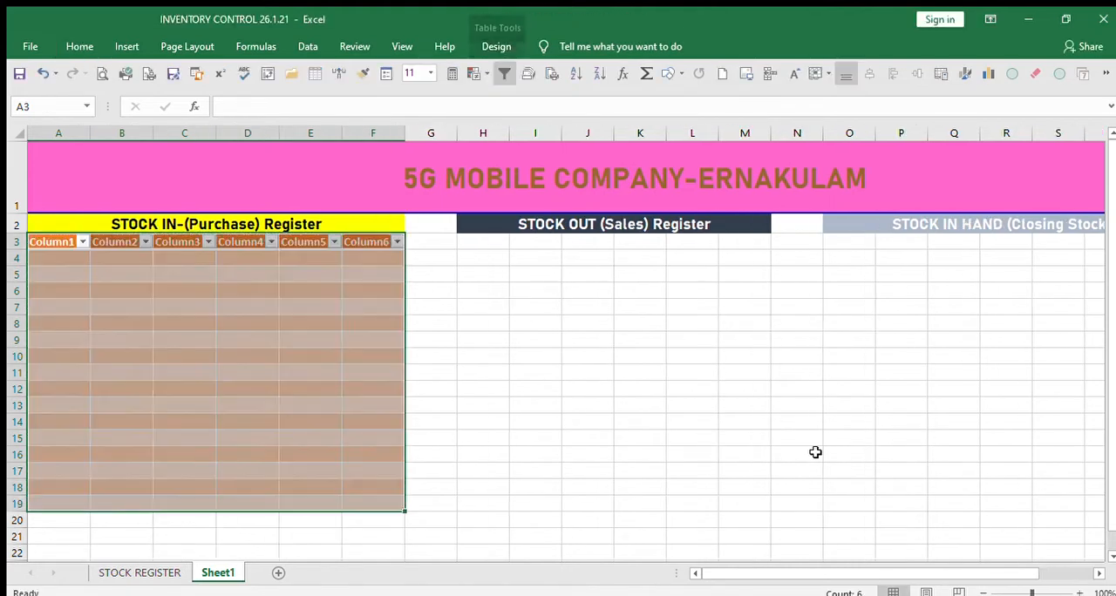
{"action": "left_click", "coordinate": [590, 432]}
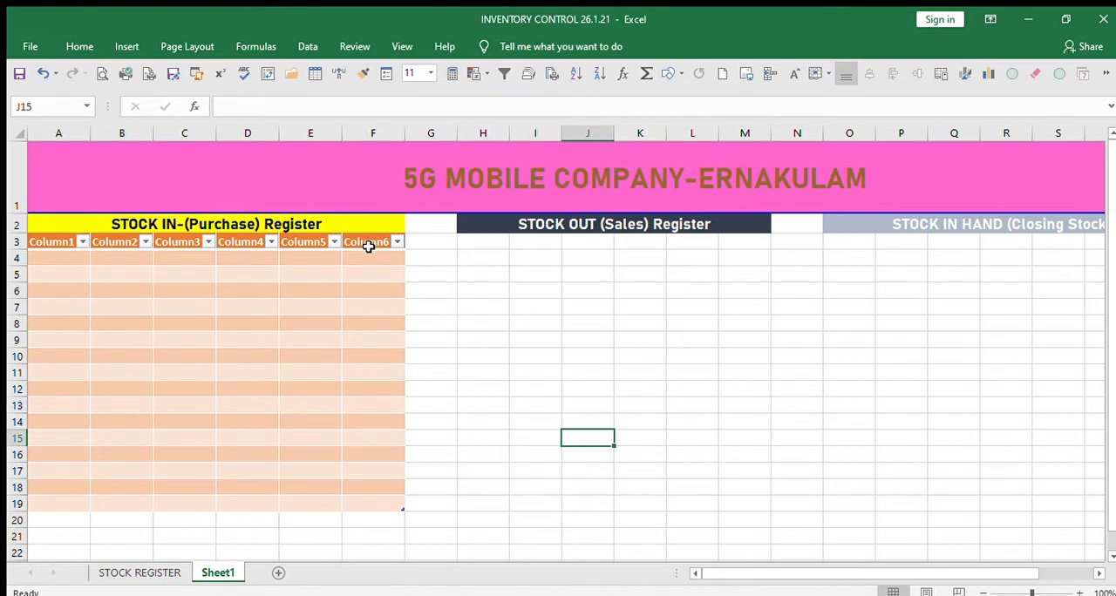
Copy the purchase register's column headers SN to AMOUNT from STOCK REGISTER into Sheet1's orange table header row, and save the workbook.
{"action": "left_click", "coordinate": [55, 241]}
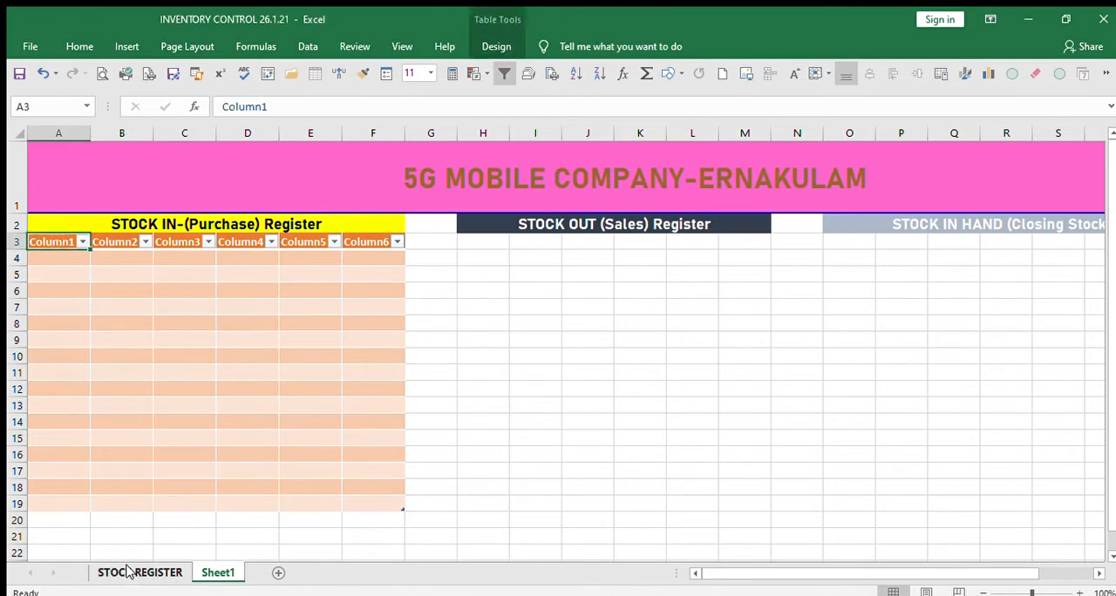
{"action": "left_click", "coordinate": [130, 572]}
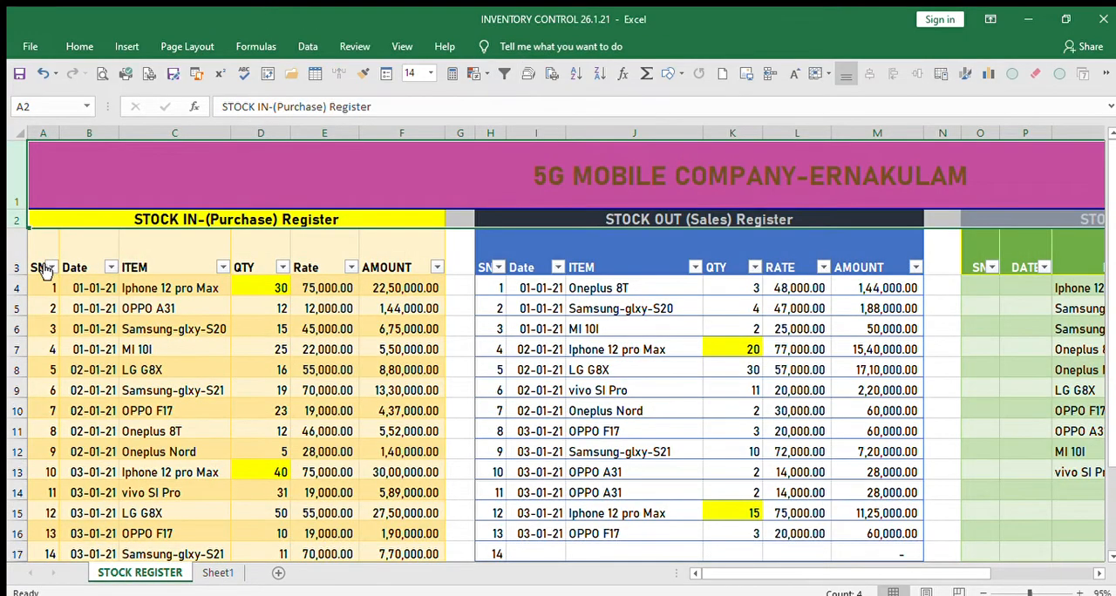
{"action": "left_click_drag", "start_coordinate": [39, 251], "coordinate": [429, 263]}
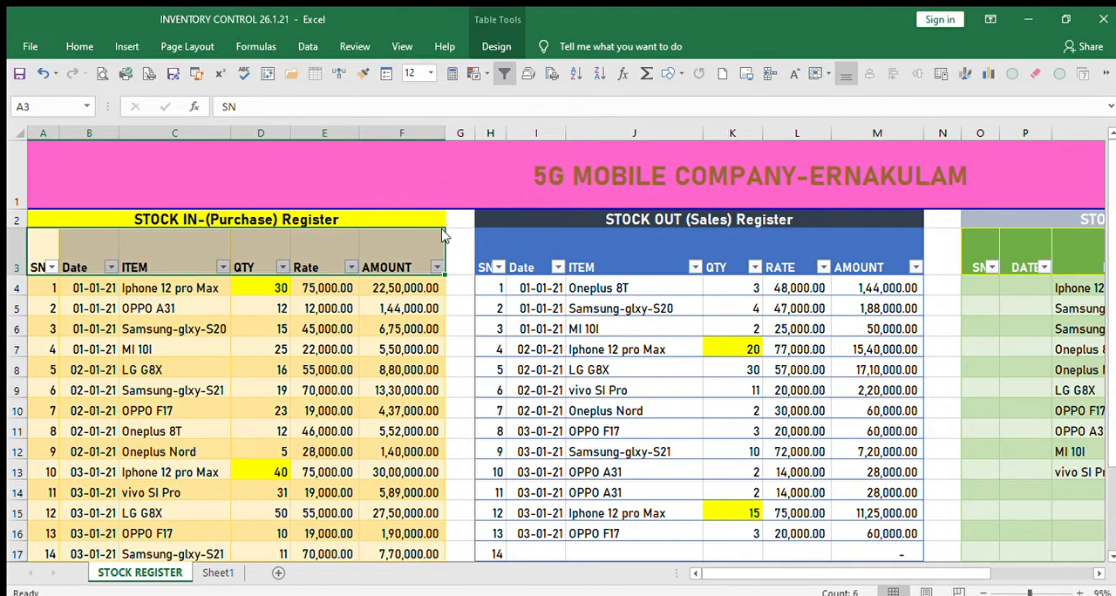
{"action": "key", "text": "ctrl+c"}
{"action": "left_click", "coordinate": [218, 571]}
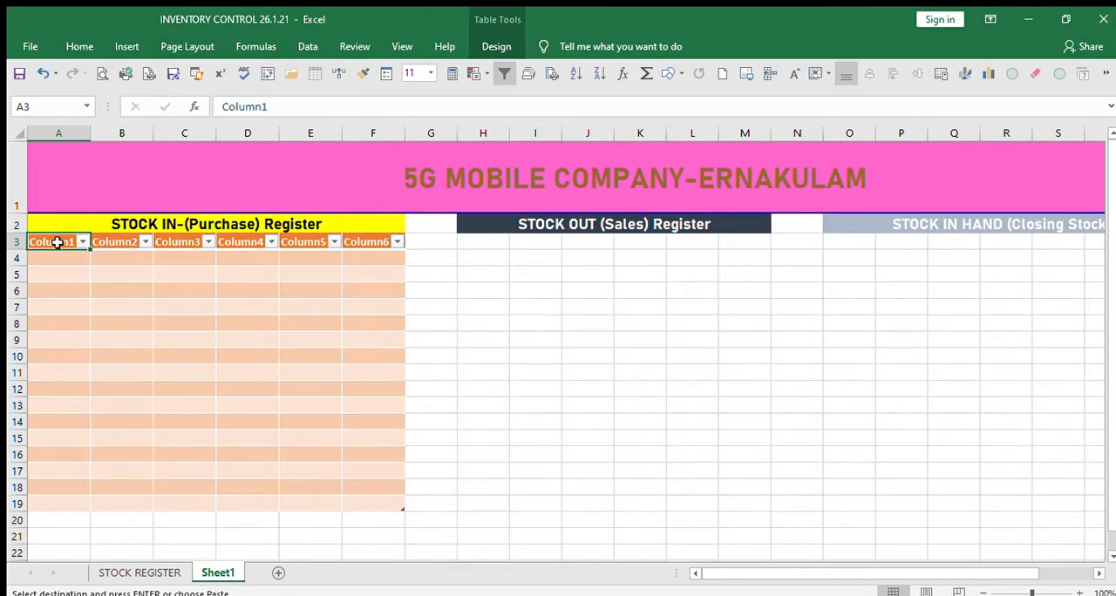
{"action": "key", "text": "ctrl+v"}
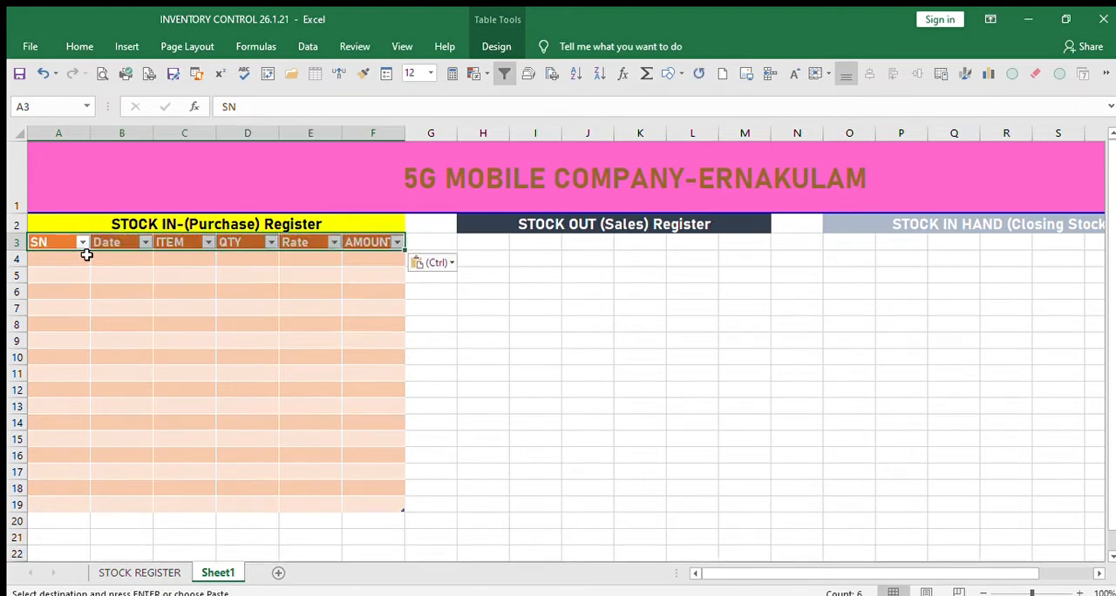
{"action": "left_click", "coordinate": [182, 357]}
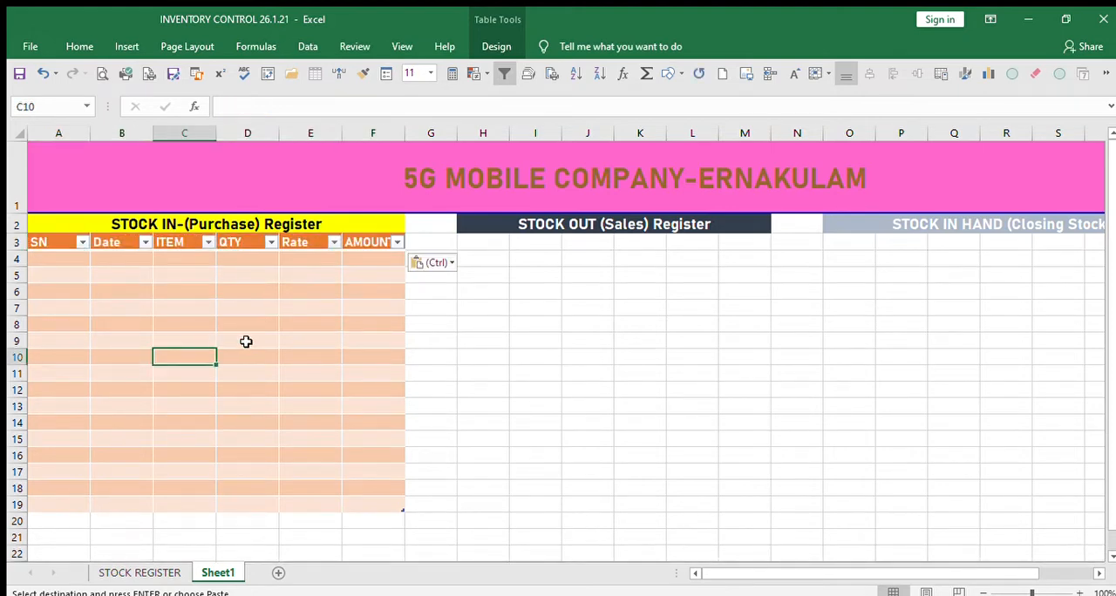
{"action": "left_click", "coordinate": [136, 572]}
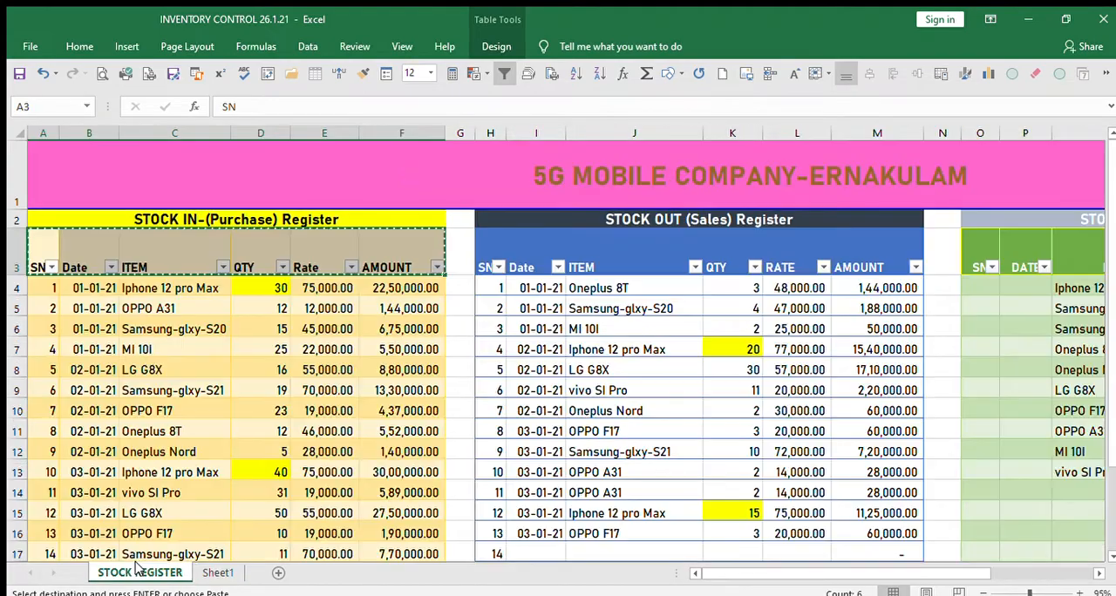
{"action": "left_click", "coordinate": [220, 572]}
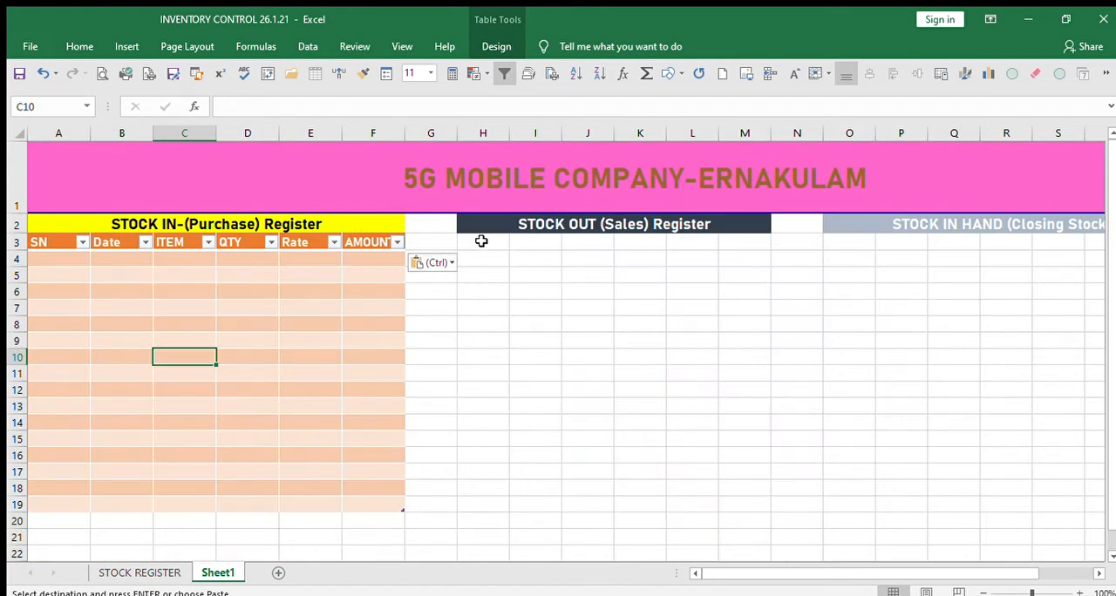
{"action": "left_click", "coordinate": [15, 75]}
Format H3:M19 under the STOCK OUT (Sales) Register heading as a blue banded table.
{"action": "left_click", "coordinate": [481, 324]}
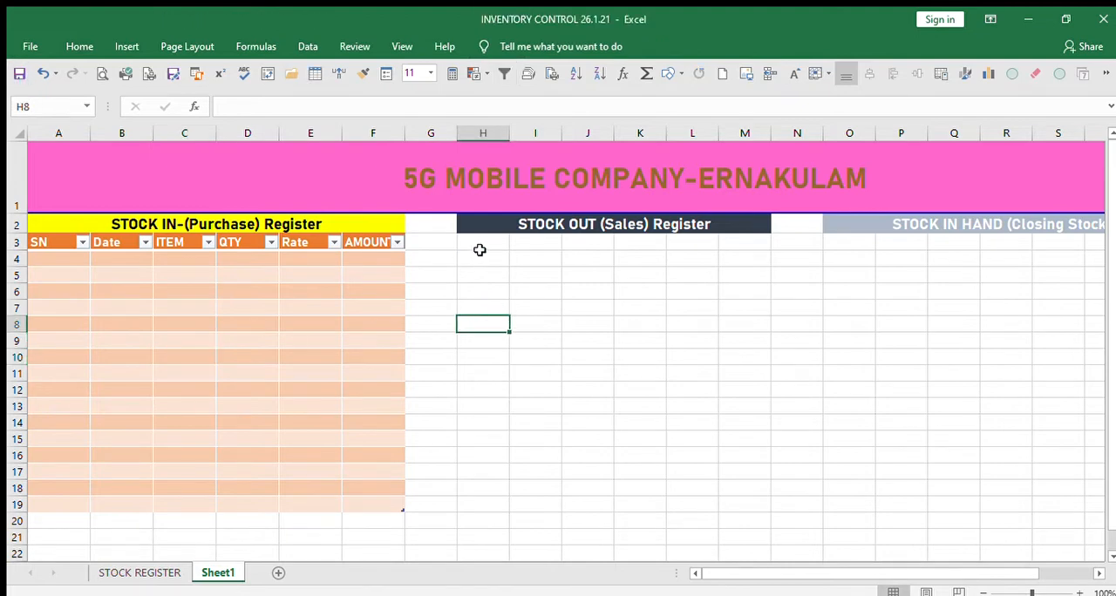
{"action": "left_click_drag", "start_coordinate": [479, 250], "coordinate": [751, 508]}
{"action": "left_click", "coordinate": [96, 43]}
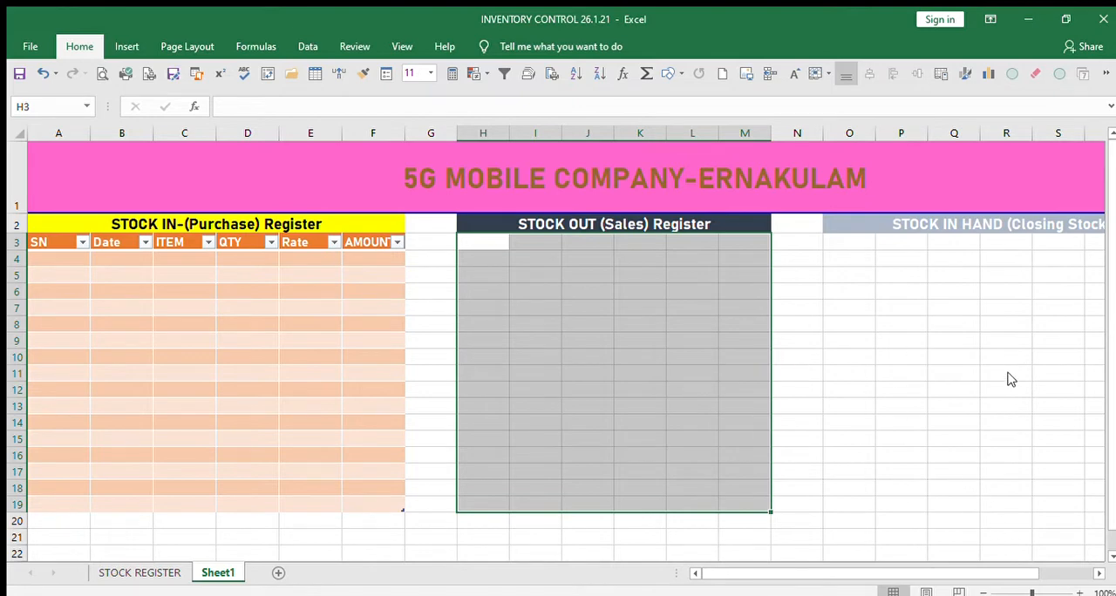
{"action": "key", "text": "ctrl+t"}
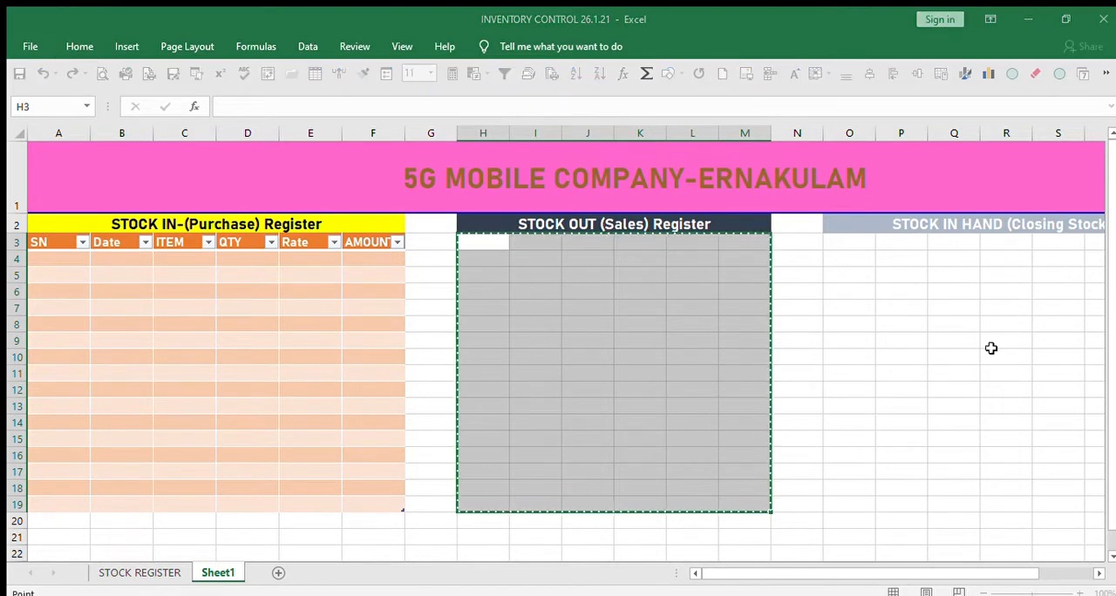
{"action": "left_click", "coordinate": [835, 449]}
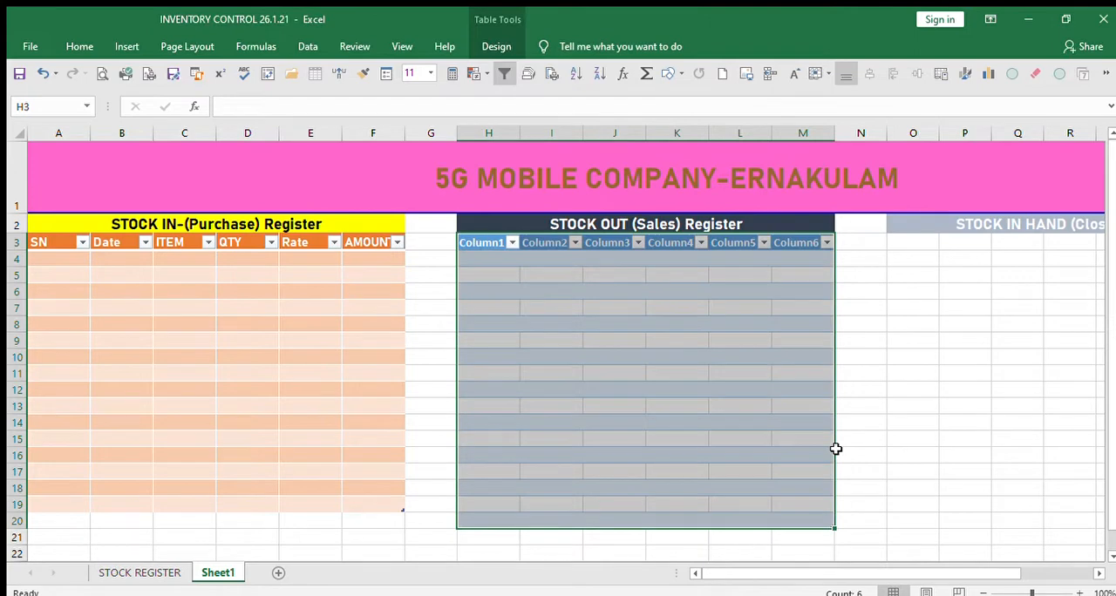
{"action": "left_click", "coordinate": [917, 403]}
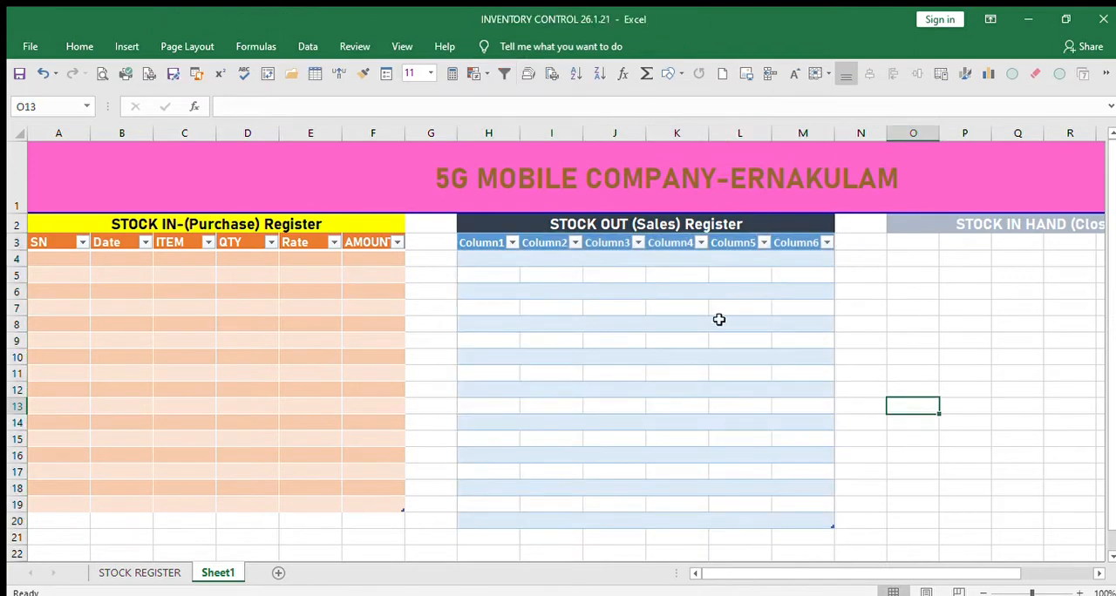
Copy the purchase table's headers SN, Date, ITEM, QTY, Rate and AMOUNT into the sales table's header row.
{"action": "left_click", "coordinate": [48, 249]}
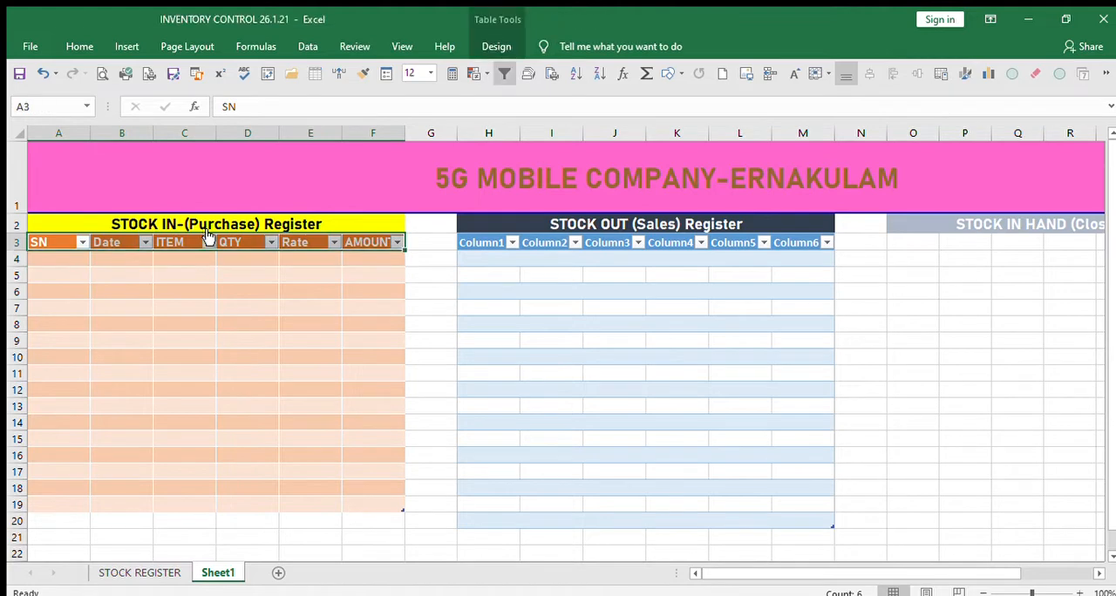
{"action": "left_click", "coordinate": [167, 229]}
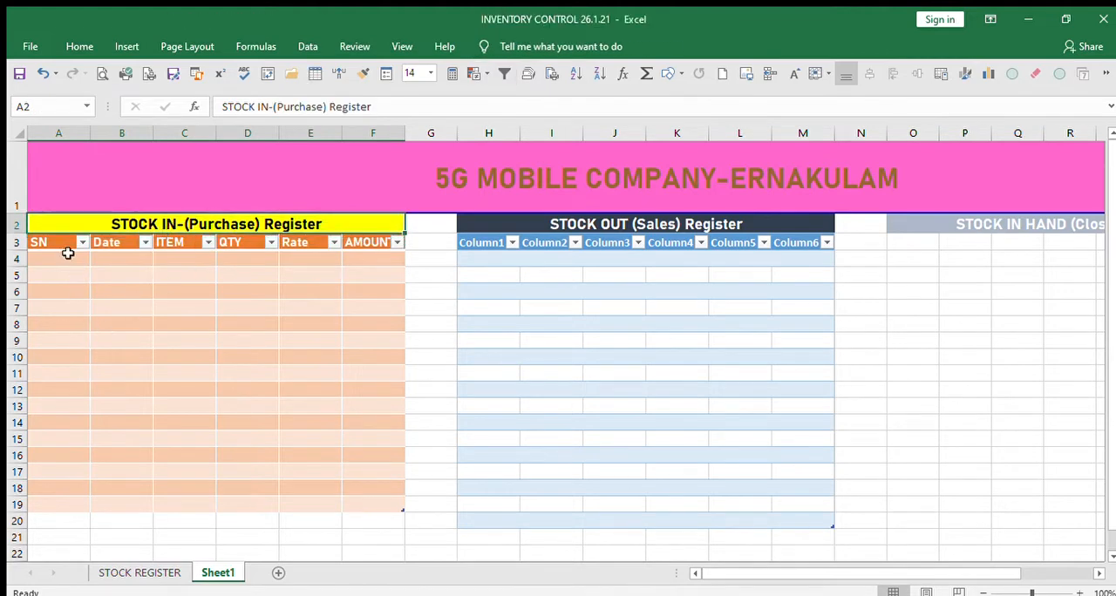
{"action": "left_click_drag", "start_coordinate": [46, 242], "coordinate": [347, 235]}
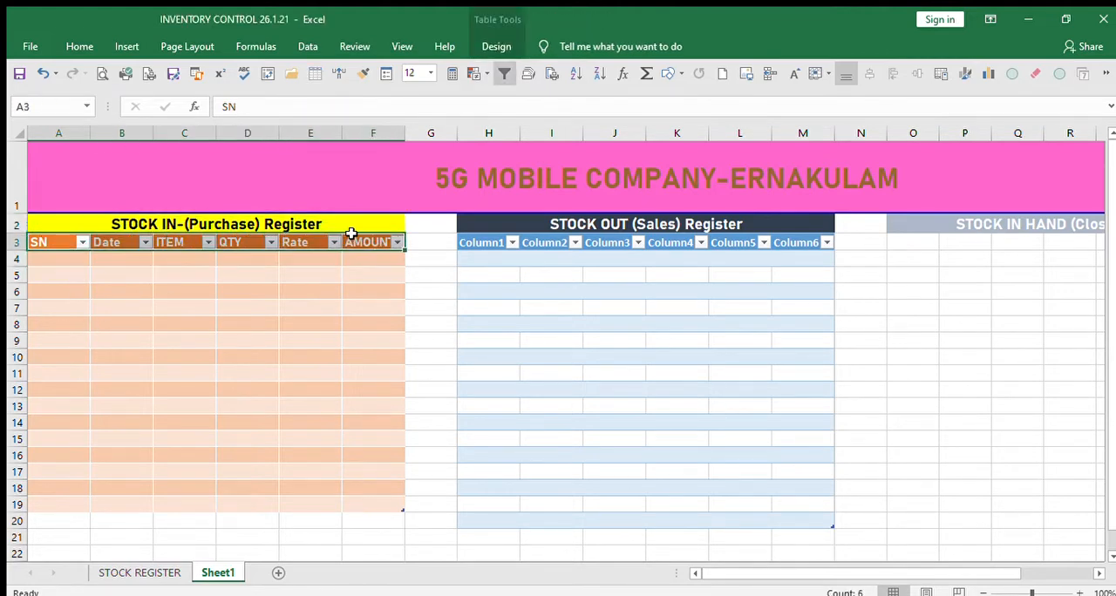
{"action": "key", "text": "ctrl+c"}
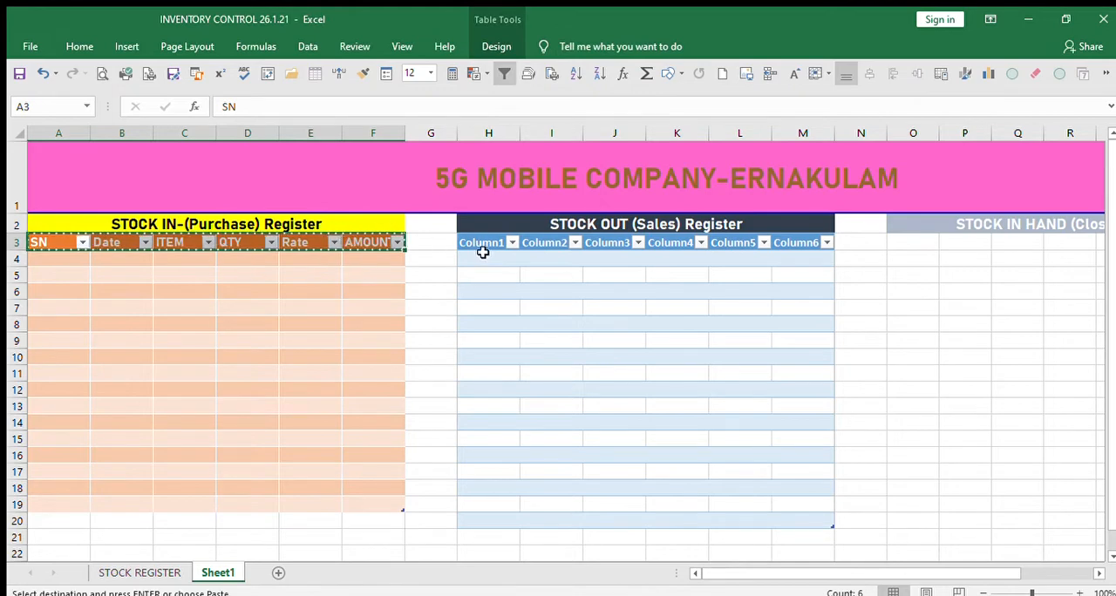
{"action": "left_click", "coordinate": [485, 243]}
{"action": "key", "text": "ctrl+v"}
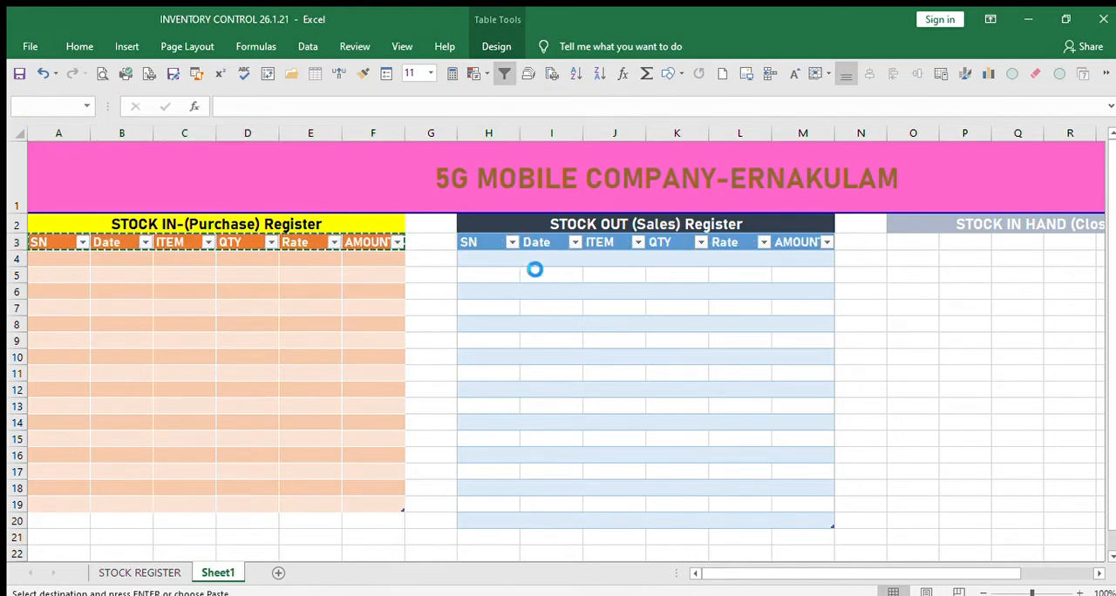
{"action": "left_click", "coordinate": [522, 372]}
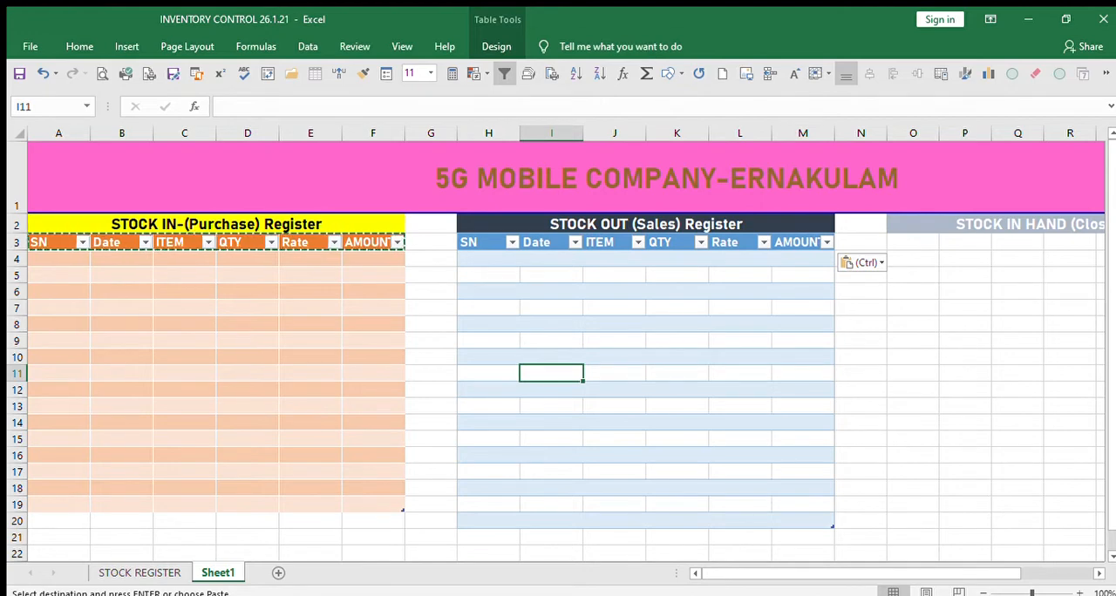
Format O3:V20 under the STOCK IN HAND (Closing Stock) Register heading as a green banded table.
{"action": "left_click", "coordinate": [1096, 574]}
{"action": "left_click", "coordinate": [1096, 574]}
{"action": "left_click", "coordinate": [1097, 574]}
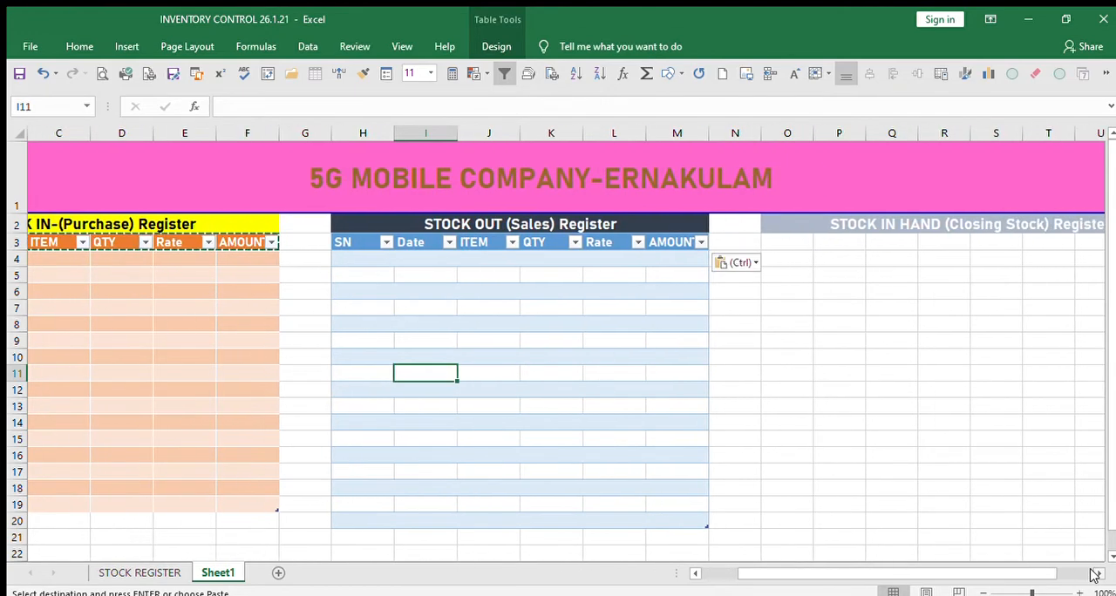
{"action": "mouse_move", "coordinate": [728, 239]}
{"action": "left_mouse_down"}
{"action": "mouse_move", "coordinate": [946, 277]}
{"action": "mouse_move", "coordinate": [1023, 339]}
{"action": "mouse_move", "coordinate": [1034, 379]}
{"action": "mouse_move", "coordinate": [1103, 374]}
{"action": "mouse_move", "coordinate": [869, 353]}
{"action": "mouse_move", "coordinate": [971, 375]}
{"action": "left_mouse_up"}
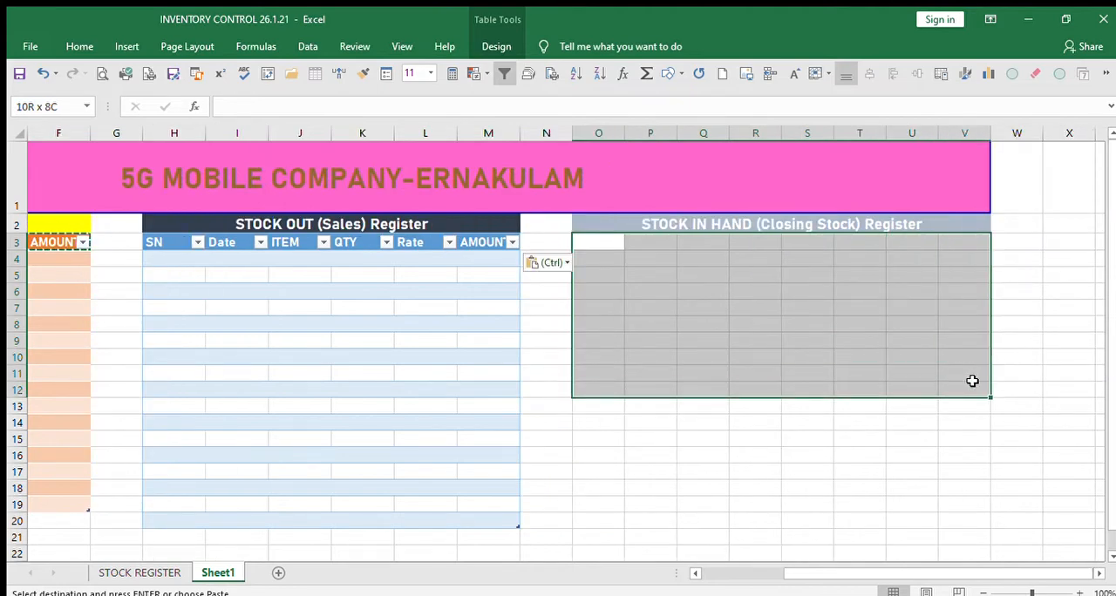
{"action": "left_click_drag", "start_coordinate": [972, 381], "coordinate": [983, 518]}
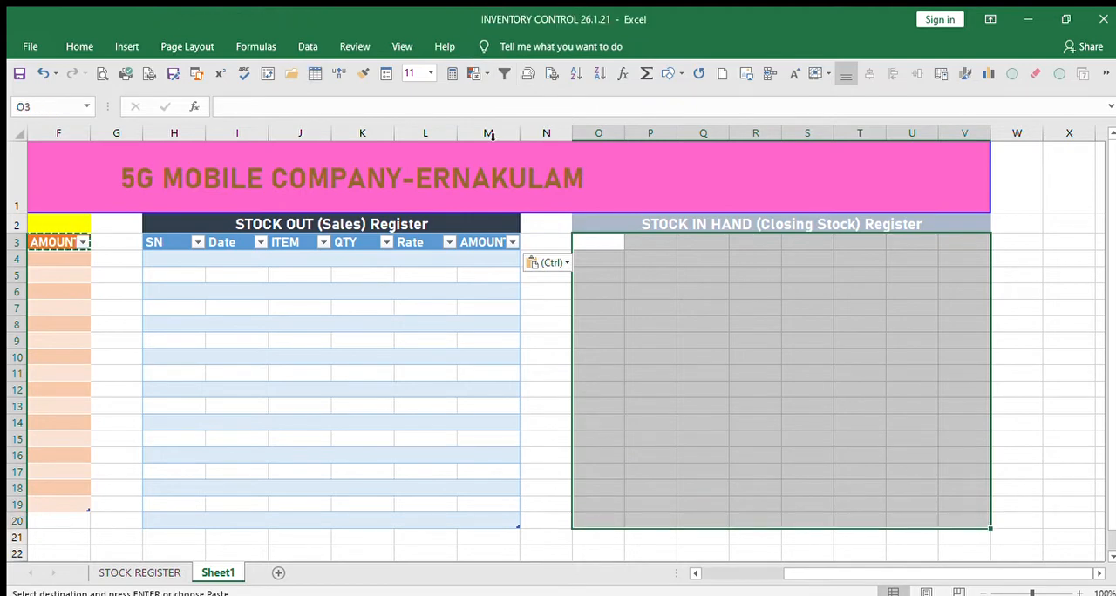
{"action": "left_click", "coordinate": [80, 48]}
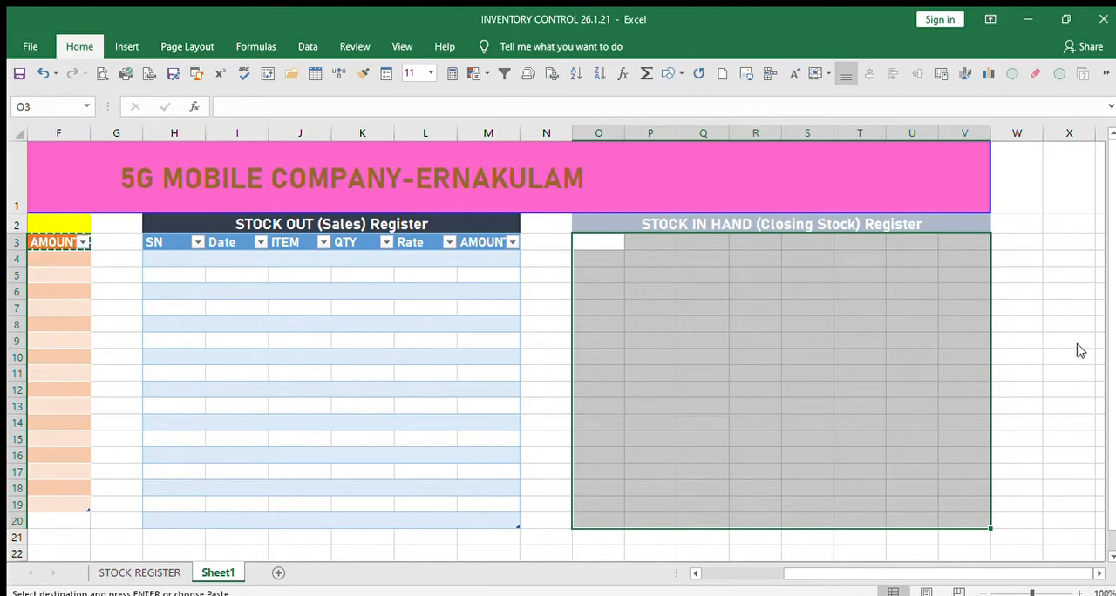
{"action": "key", "text": "ctrl+t"}
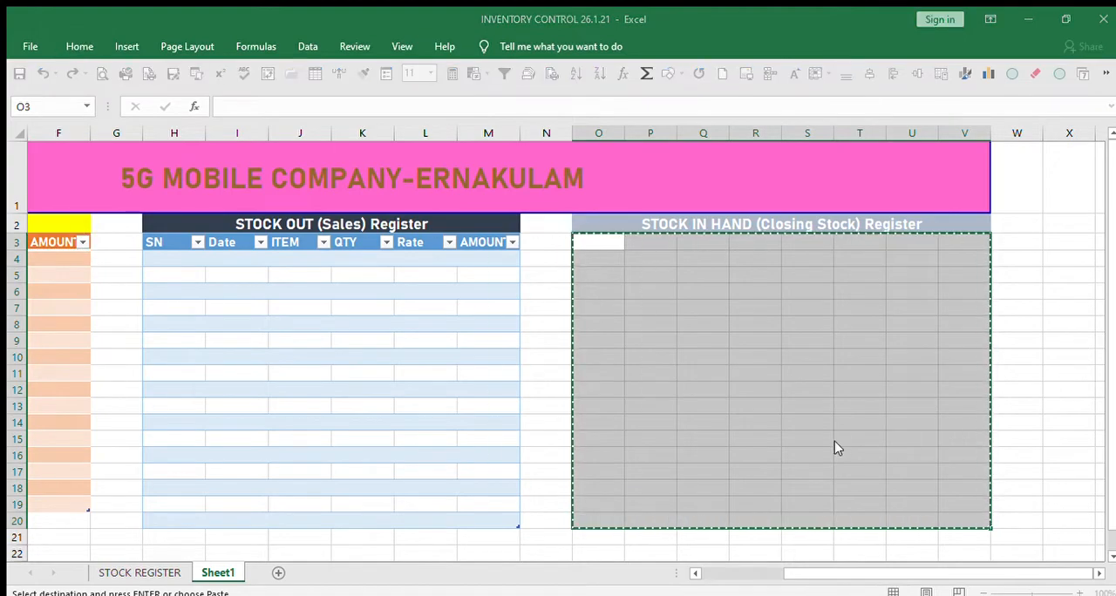
{"action": "left_click", "coordinate": [835, 448]}
{"action": "scroll", "coordinate": [819, 425], "scroll_direction": "down", "scroll_amount": 1}
{"action": "left_click", "coordinate": [729, 507]}
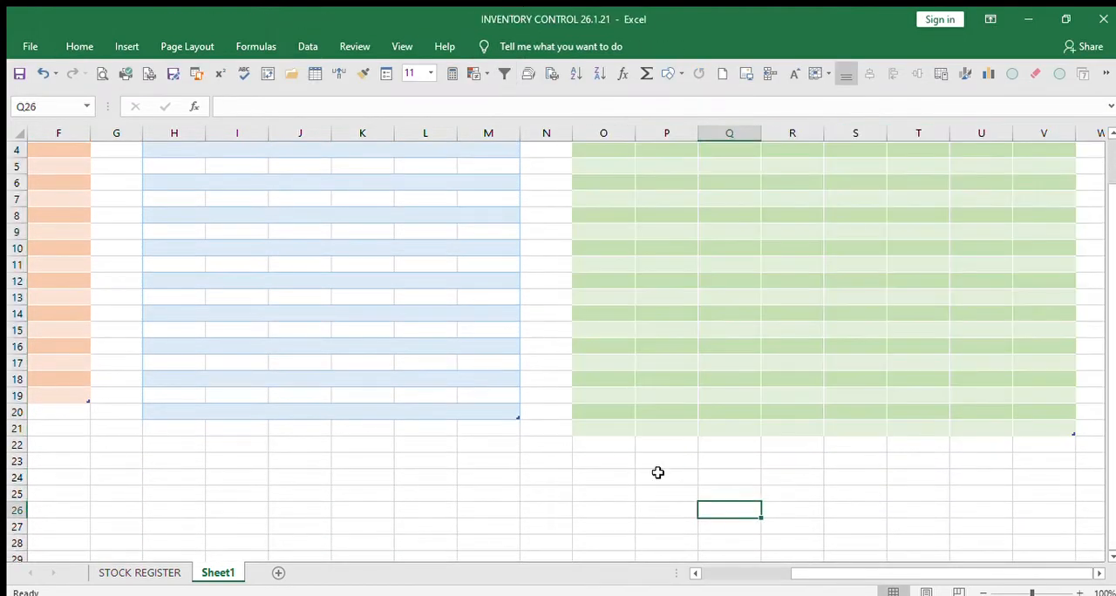
{"action": "scroll", "coordinate": [657, 471], "scroll_direction": "up", "scroll_amount": 1}
{"action": "scroll", "coordinate": [657, 472], "scroll_direction": "down", "scroll_amount": 2}
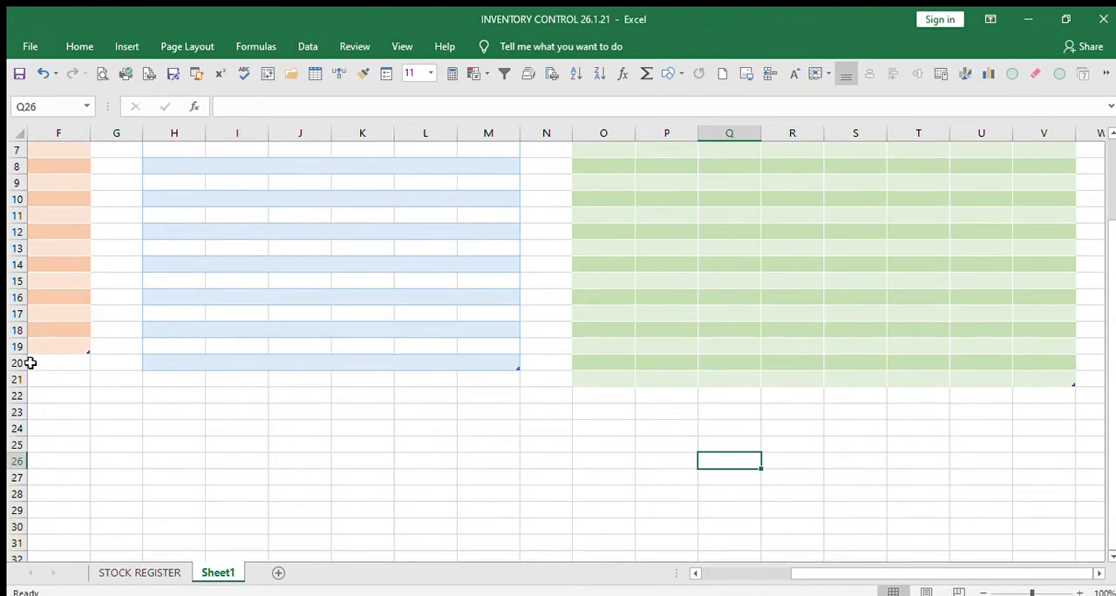
{"action": "left_click_drag", "start_coordinate": [16, 362], "coordinate": [14, 380]}
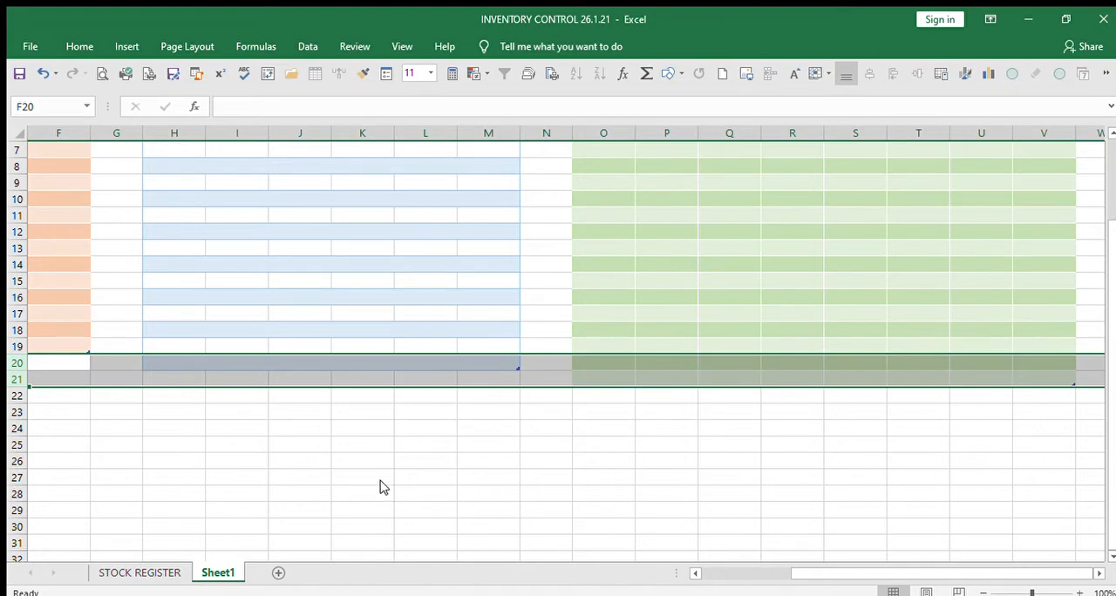
{"action": "left_click", "coordinate": [85, 49]}
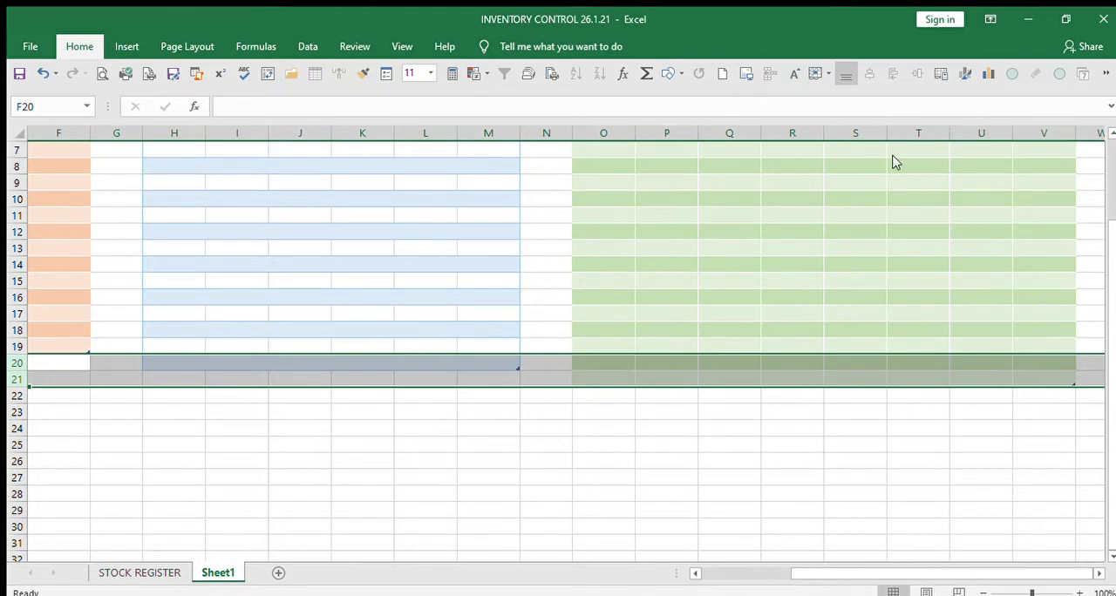
{"action": "left_click", "coordinate": [335, 445]}
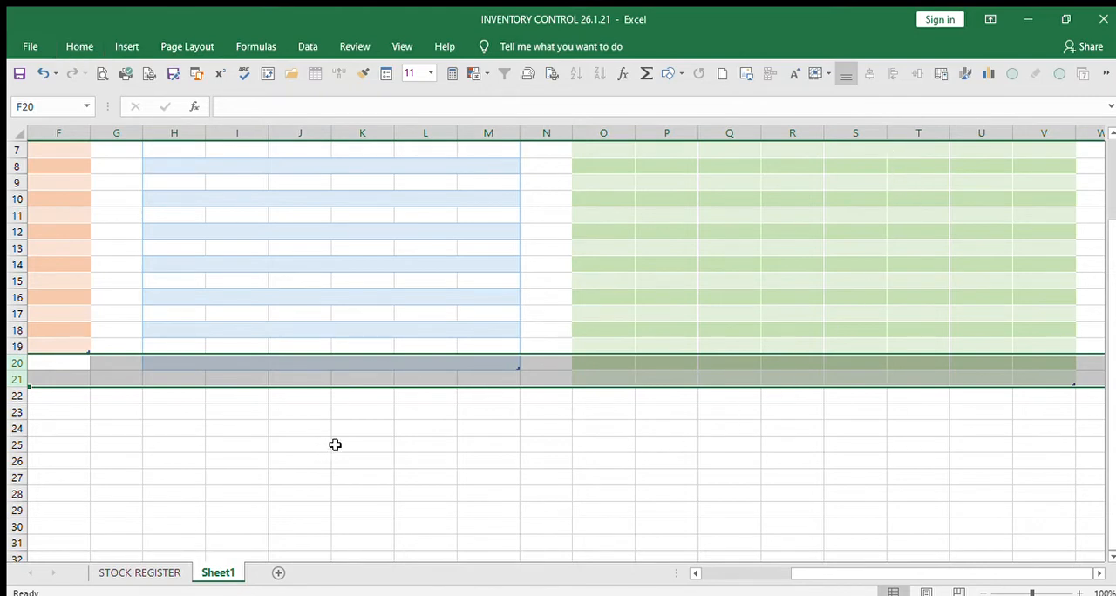
{"action": "scroll", "coordinate": [556, 448], "scroll_direction": "up", "scroll_amount": 2}
{"action": "scroll", "coordinate": [656, 447], "scroll_direction": "down", "scroll_amount": 2}
{"action": "left_click", "coordinate": [424, 506]}
{"action": "scroll", "coordinate": [425, 506], "scroll_direction": "up", "scroll_amount": 2}
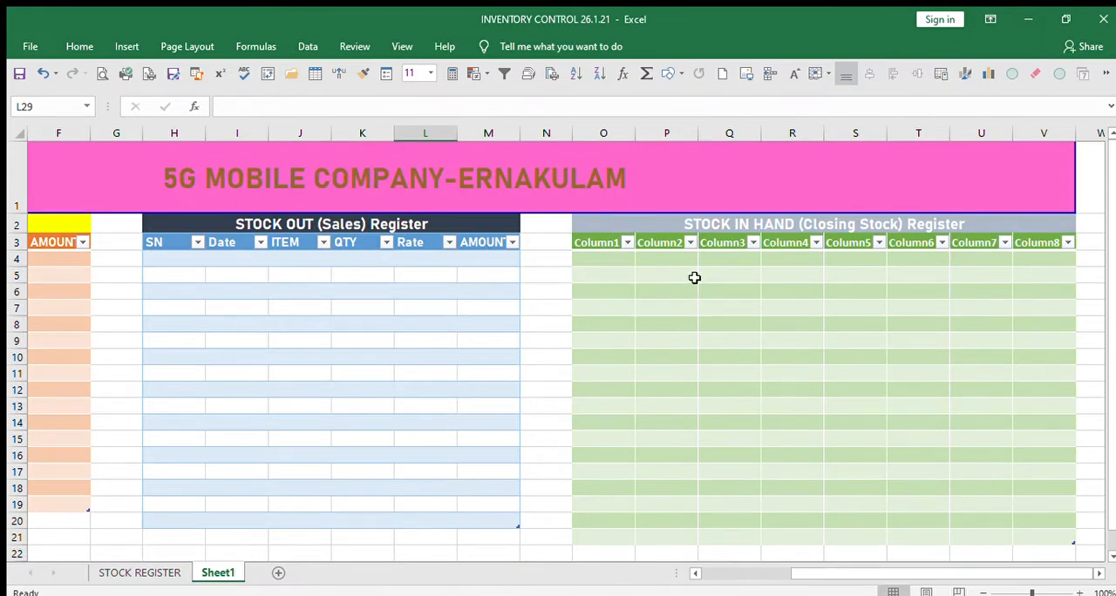
Name the first three columns of the green closing stock table SN, DATE and ITEM.
{"action": "left_click", "coordinate": [611, 245]}
{"action": "type", "text": "sn"}
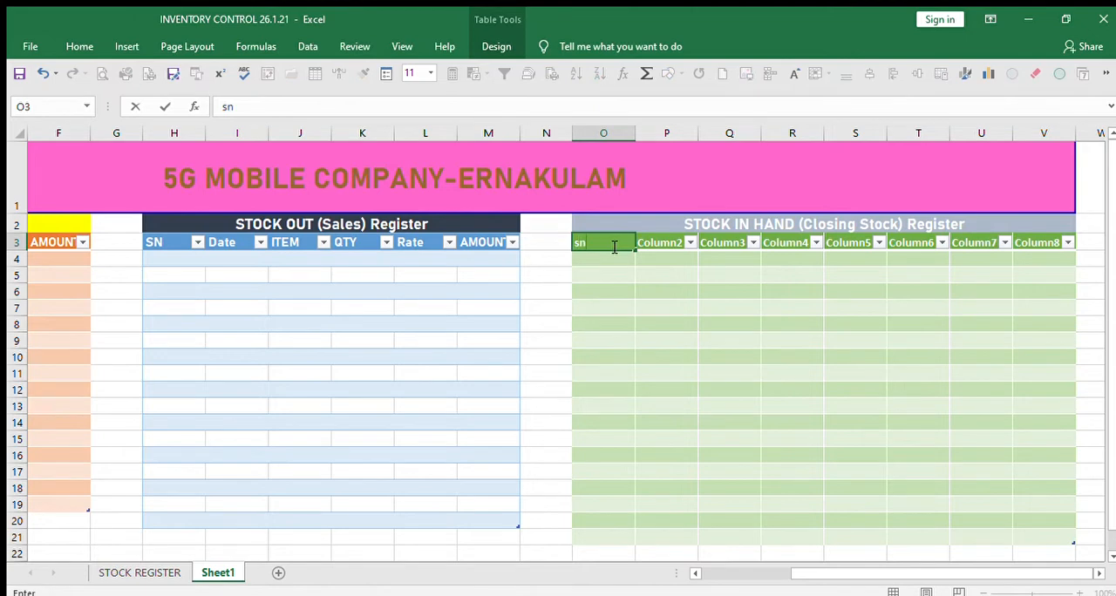
{"action": "type", "text": "SN"}
{"action": "key", "text": "Tab"}
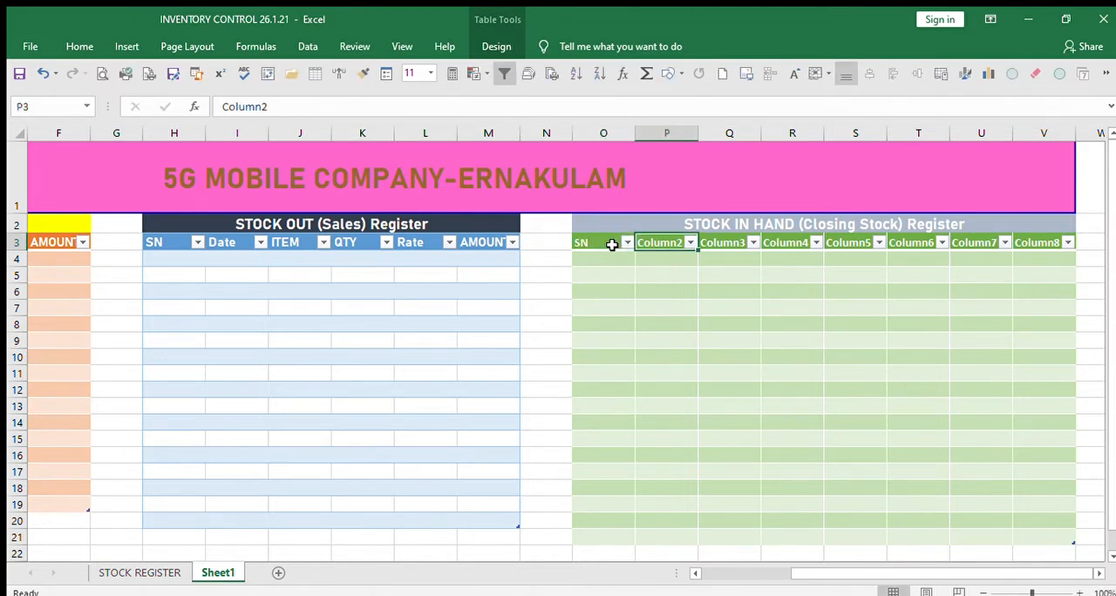
{"action": "type", "text": "SAT"}
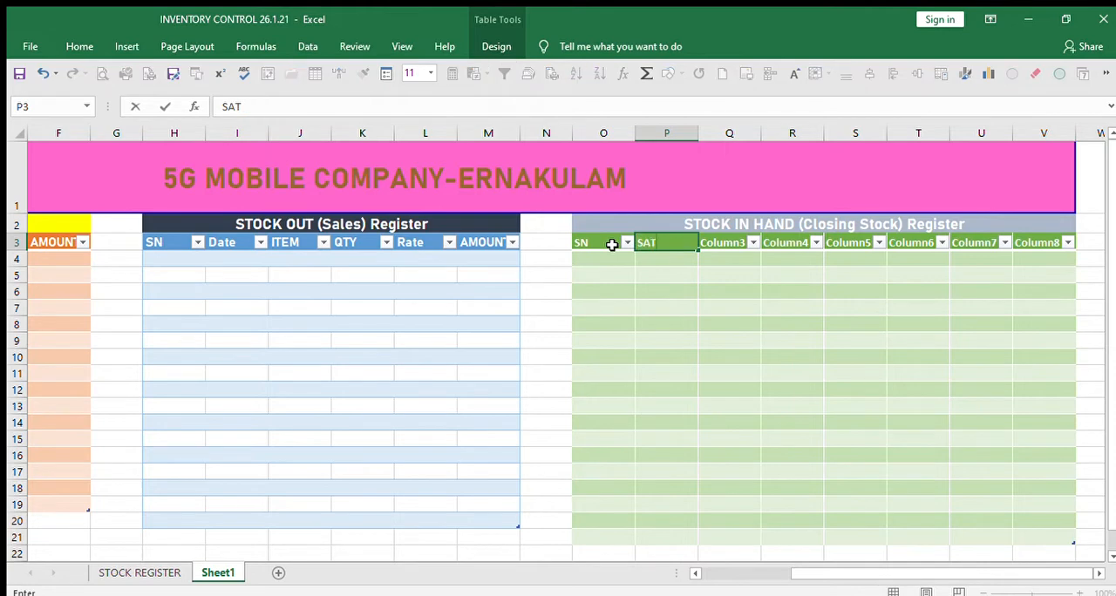
{"action": "key", "text": "BackSpace"}
{"action": "key", "text": "BackSpace"}
{"action": "type", "text": "S"}
{"action": "key", "text": "BackSpace"}
{"action": "type", "text": "DATE"}
{"action": "key", "text": "Tab"}
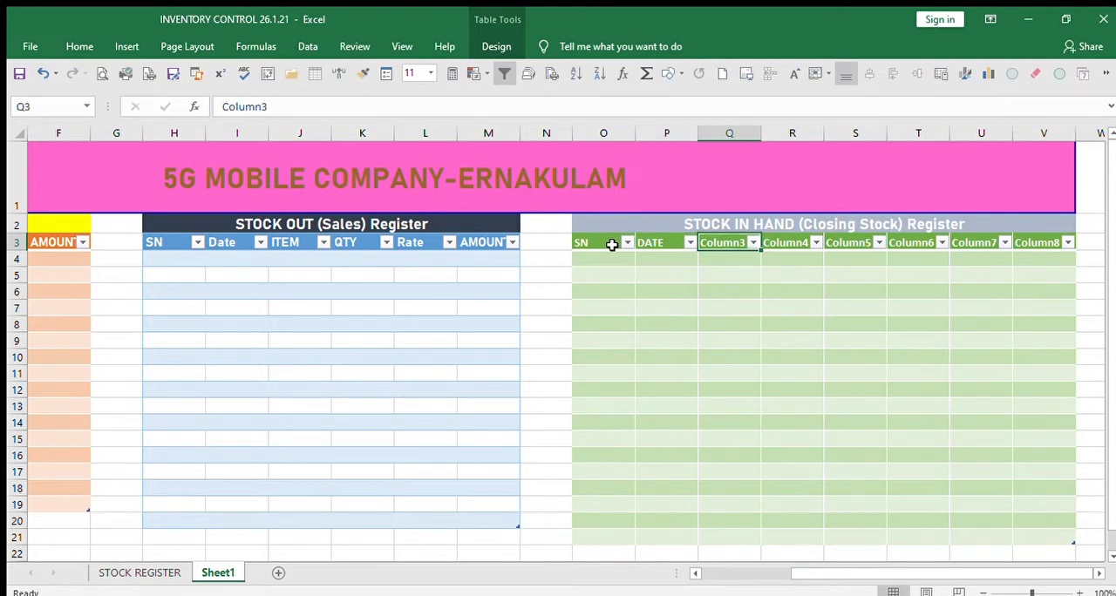
{"action": "type", "text": "ITEM"}
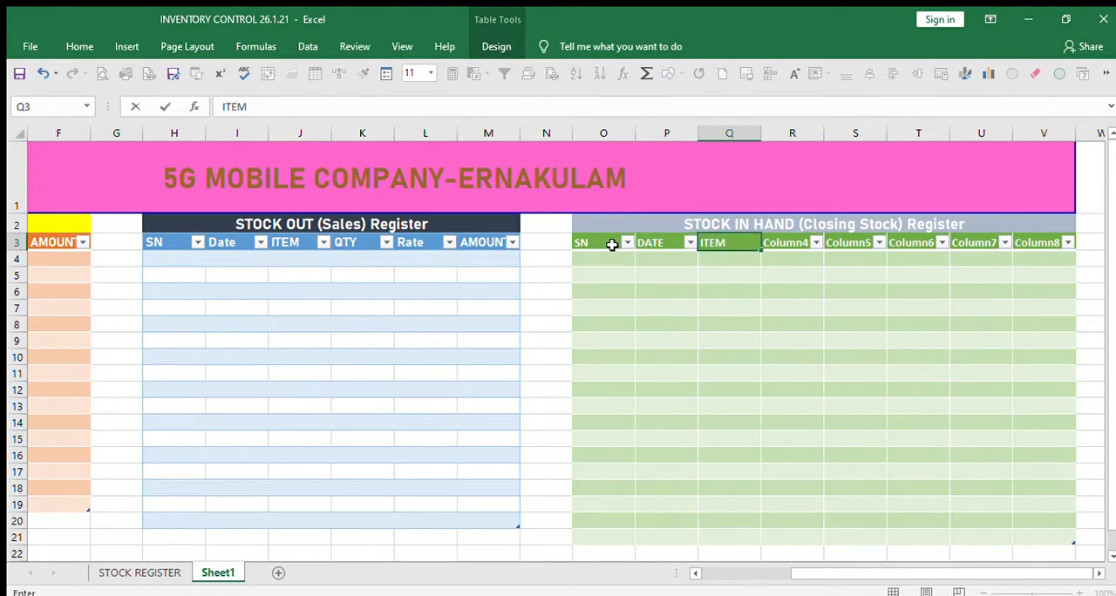
{"action": "key", "text": "Tab"}
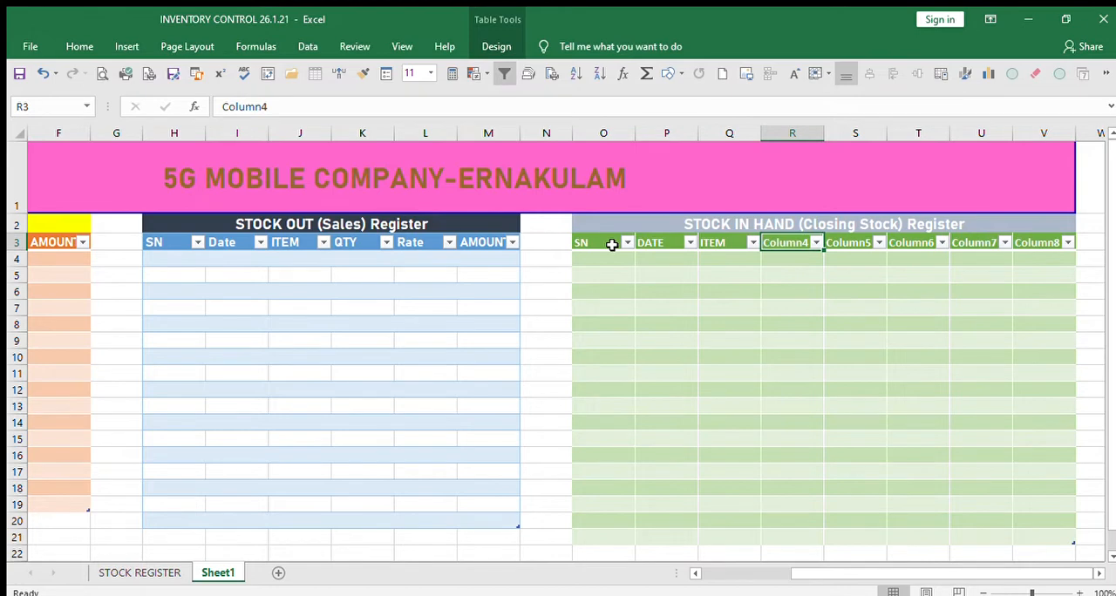
Name the closing stock table's next three columns P-QTY, S-QTY and NET STOCK.
{"action": "type", "text": "P"}
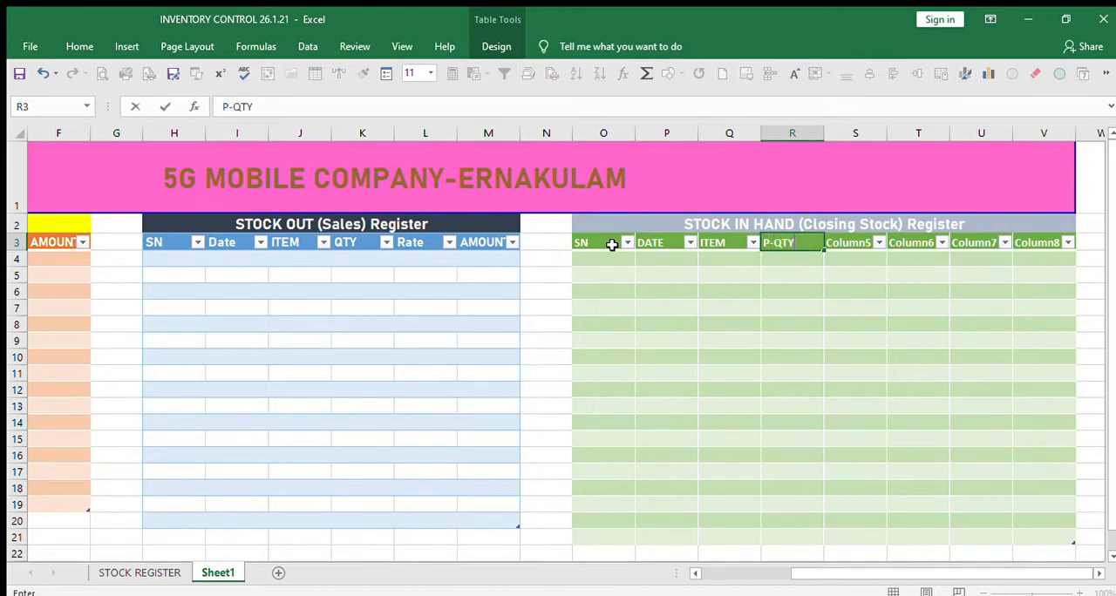
{"action": "type", "text": "-QTY"}
{"action": "key", "text": "Tab"}
{"action": "type", "text": "S-"}
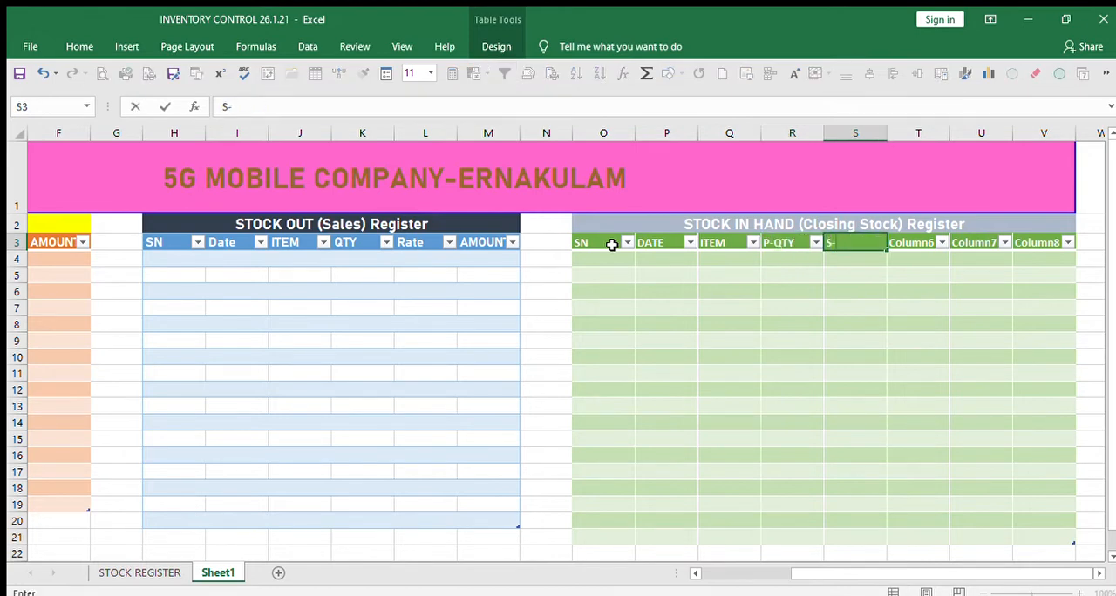
{"action": "key", "text": "Tab"}
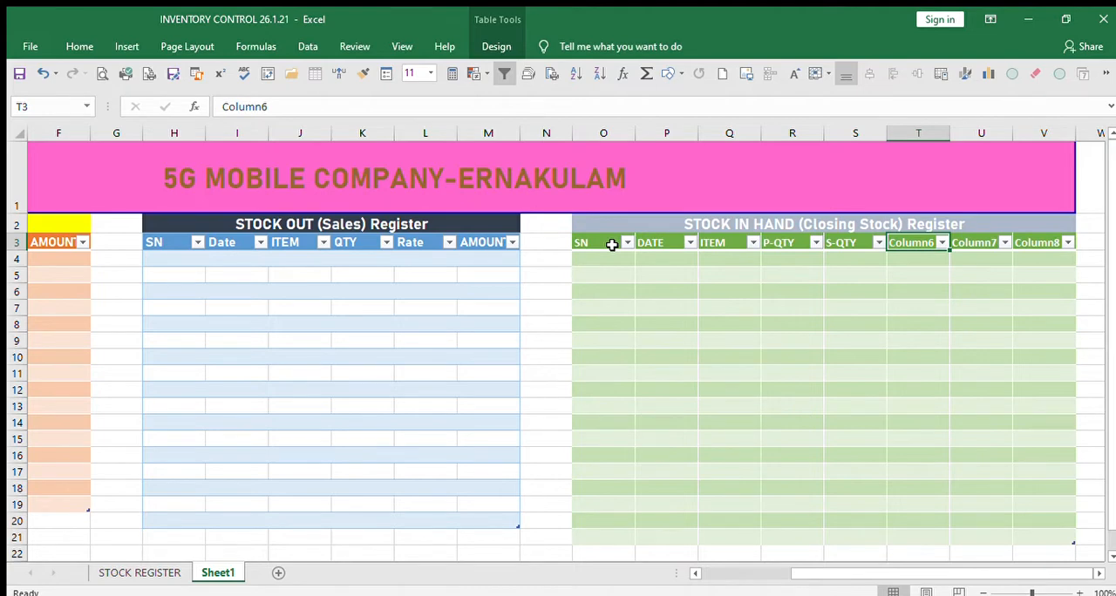
{"action": "type", "text": "N"}
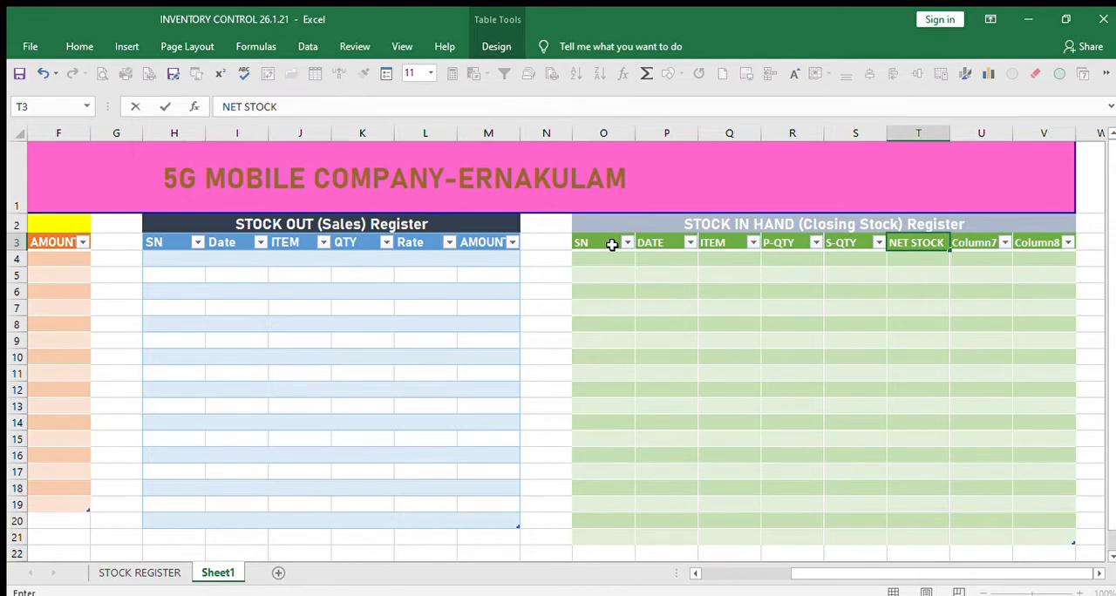
{"action": "type", "text": "ET STOCK"}
{"action": "key", "text": "Tab"}
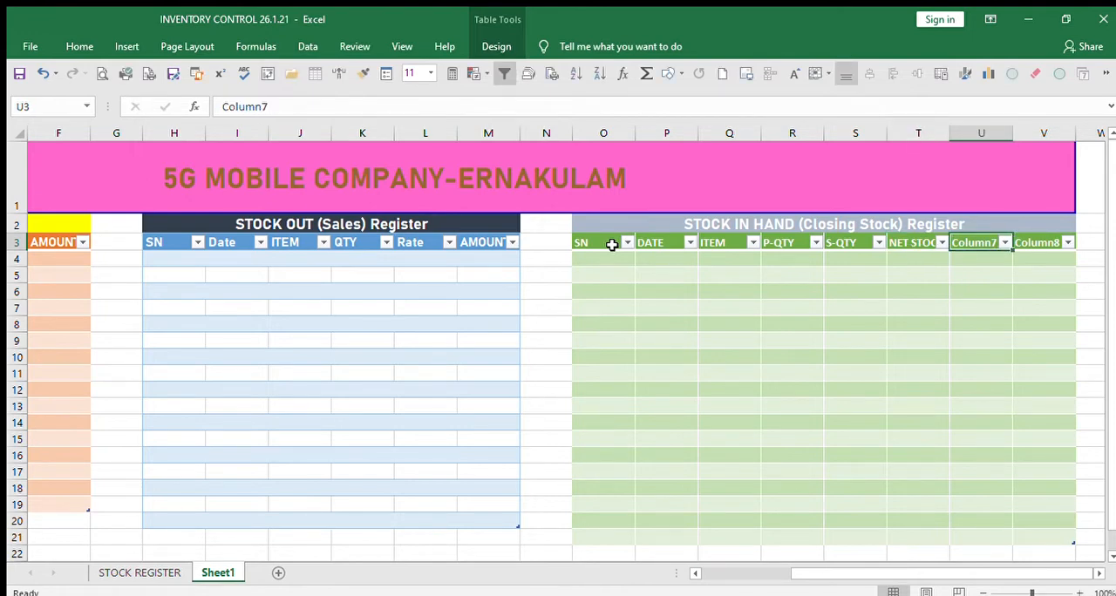
Name the closing stock table's last two columns MIN STOCK and STOCK ALERT.
{"action": "type", "text": "MIN STOCK"}
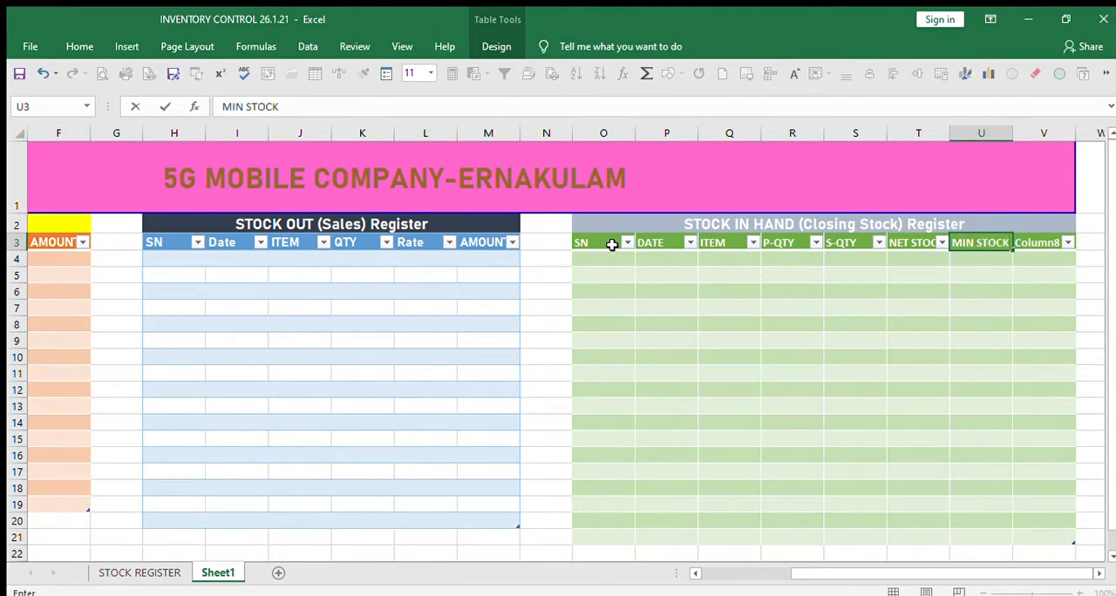
{"action": "key", "text": "Tab"}
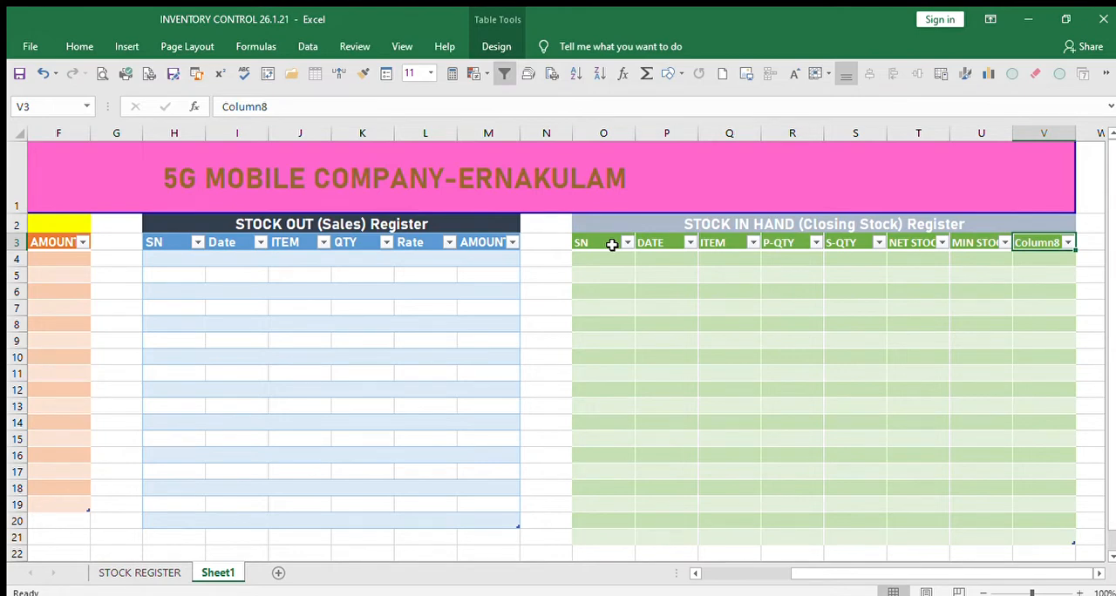
{"action": "type", "text": "STOCK"}
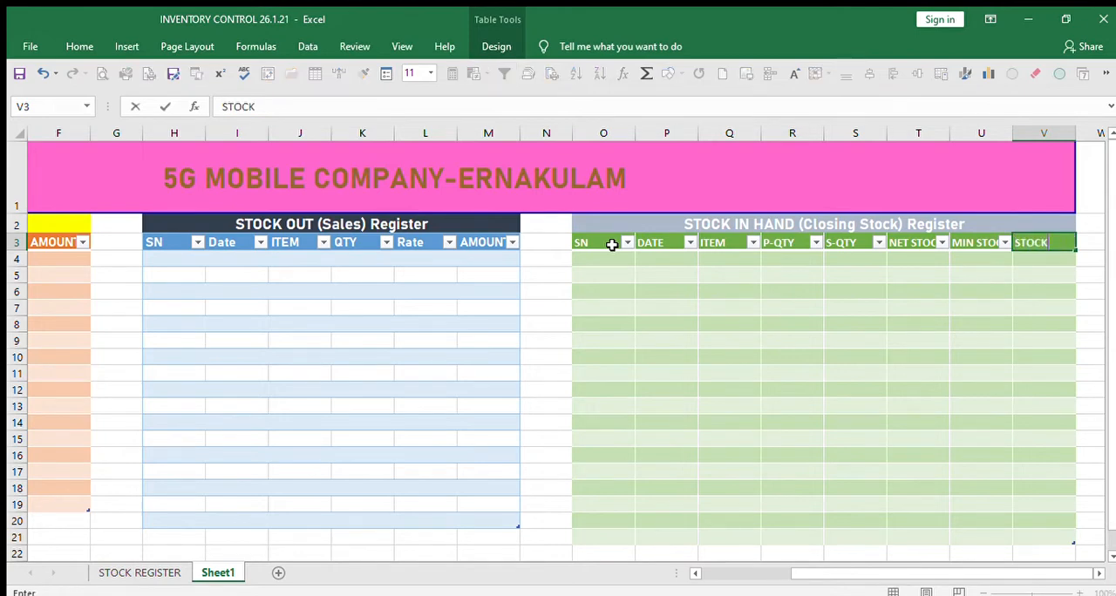
{"action": "type", "text": " ALERT"}
{"action": "left_click", "coordinate": [1008, 419]}
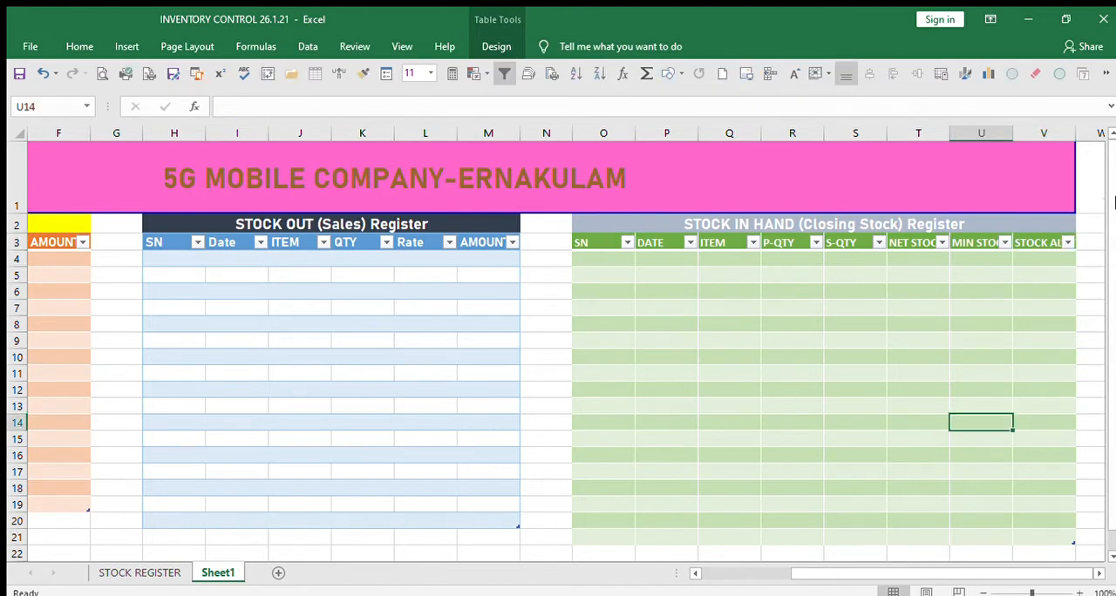
Widen the STOCK ALERT column slightly and the ITEM column to about double its width in the closing stock table.
{"action": "left_click_drag", "start_coordinate": [1077, 140], "coordinate": [1088, 139]}
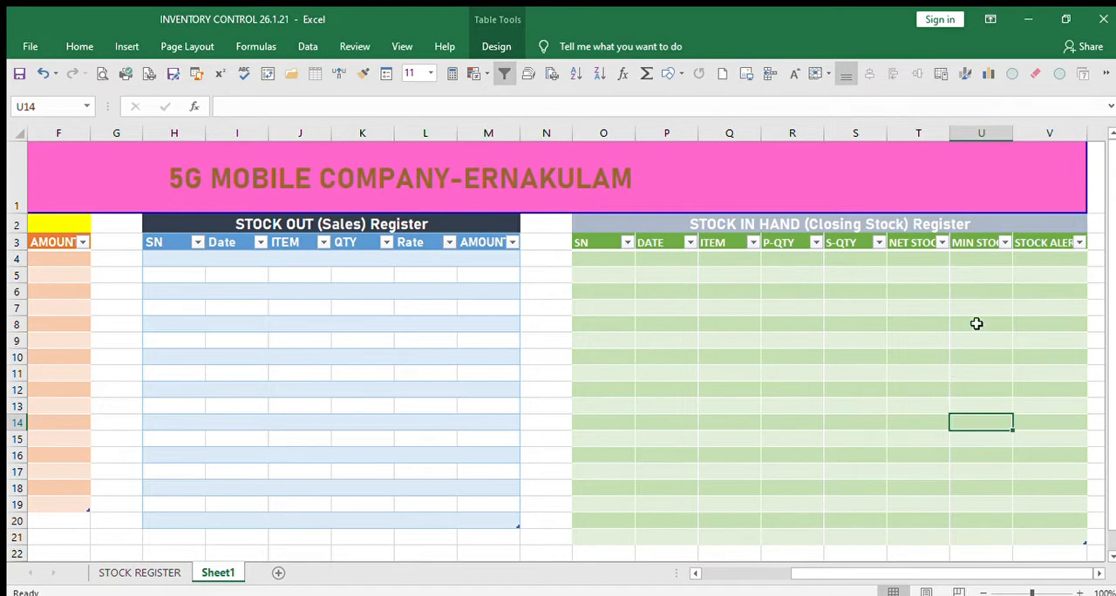
{"action": "left_click", "coordinate": [819, 385]}
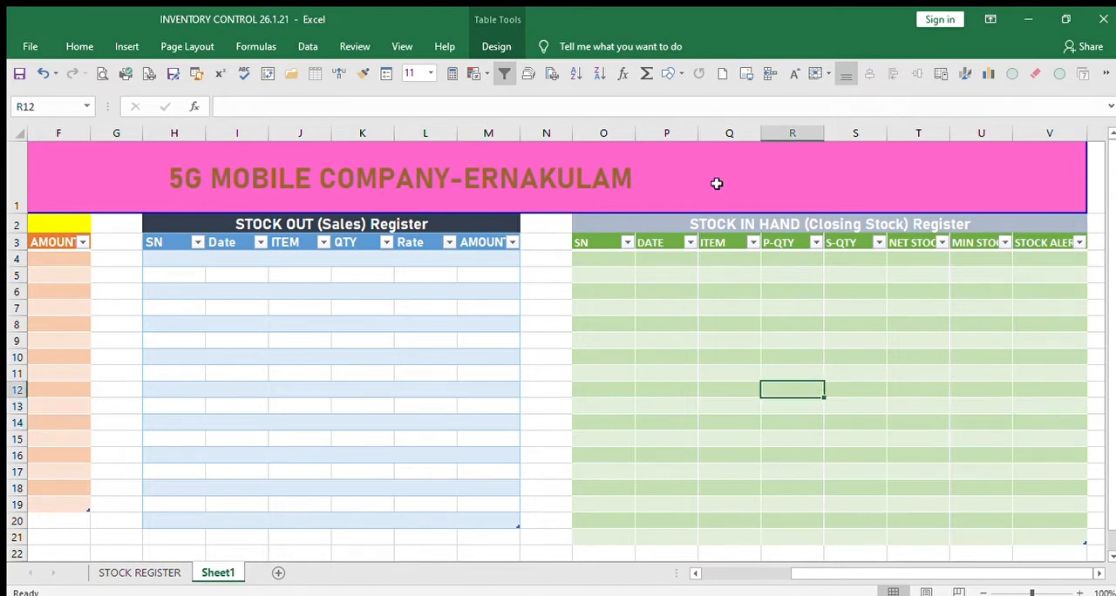
{"action": "left_click_drag", "start_coordinate": [760, 136], "coordinate": [831, 135]}
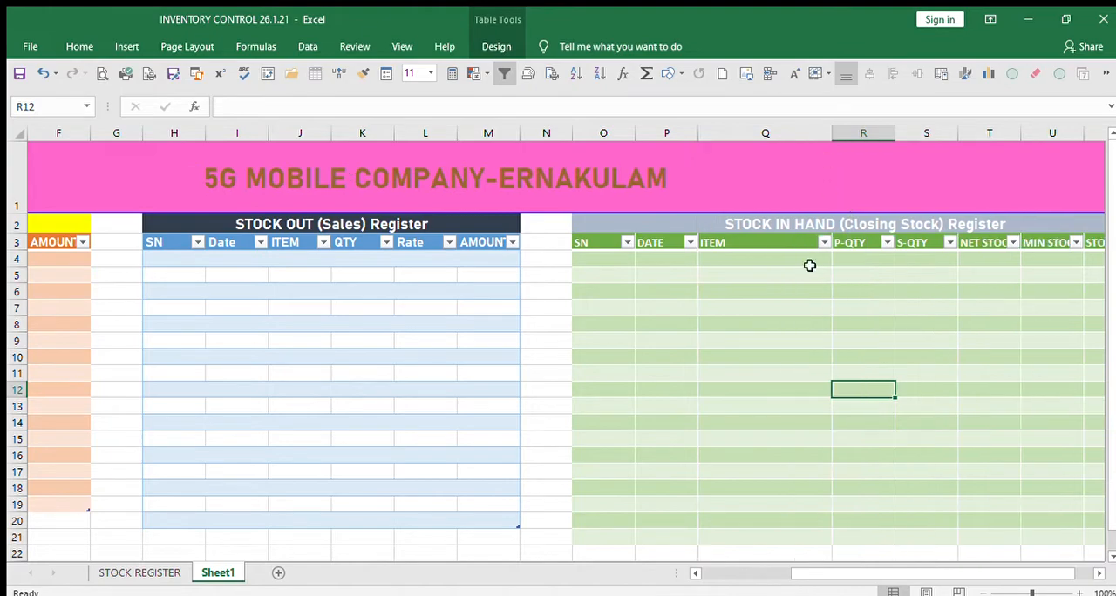
{"action": "left_click", "coordinate": [767, 347]}
Copy the item names in Q4:Q13 of STOCK REGISTER's closing stock table into Sheet1's ITEM column starting at Q4.
{"action": "left_click", "coordinate": [174, 572]}
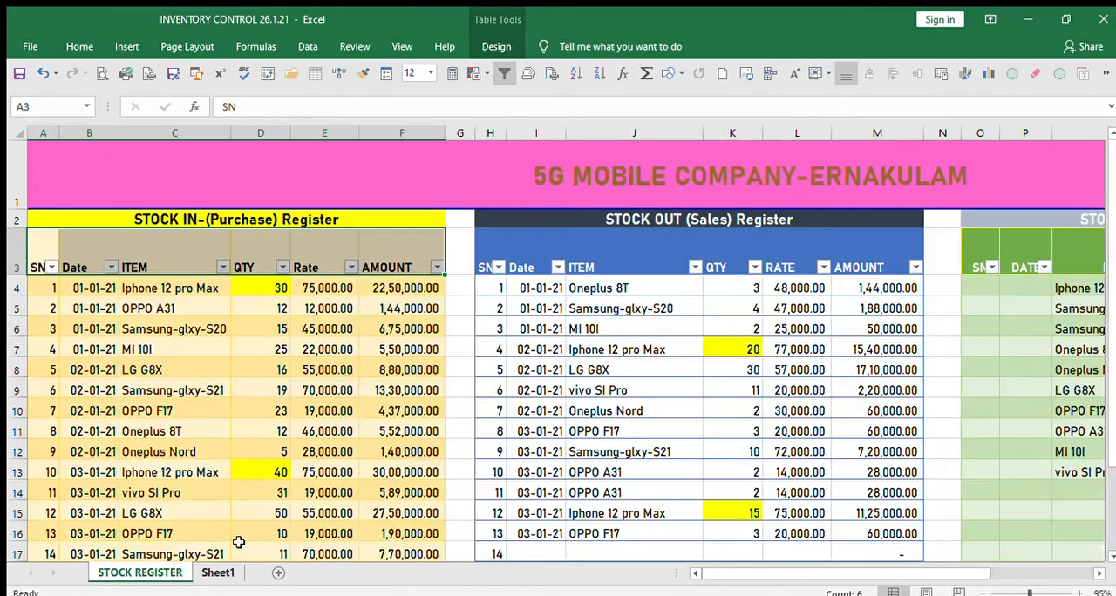
{"action": "left_click_drag", "start_coordinate": [798, 575], "coordinate": [911, 577]}
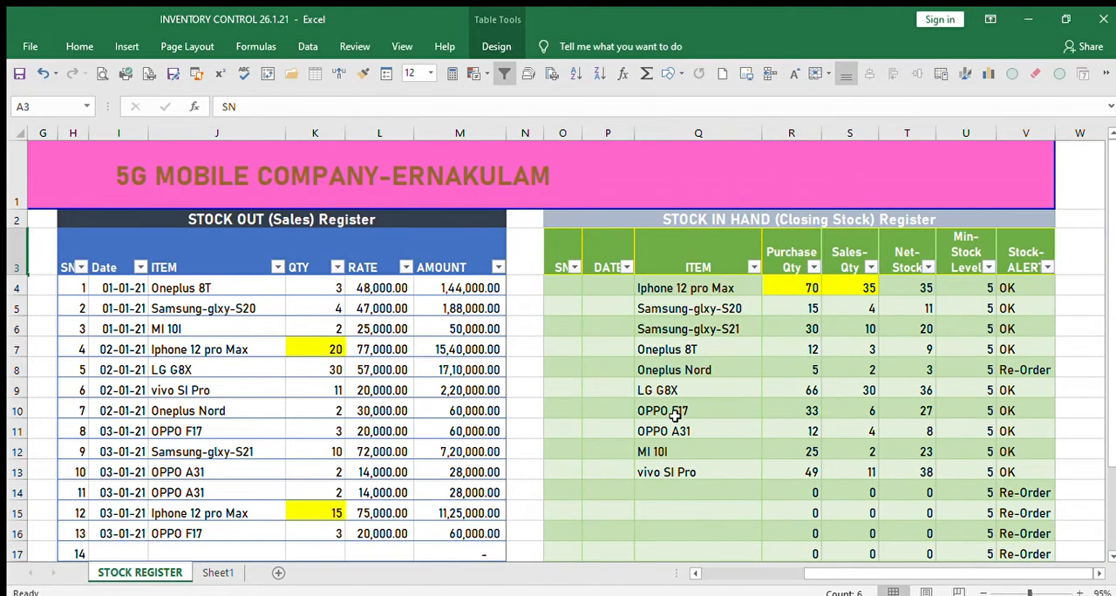
{"action": "left_click_drag", "start_coordinate": [702, 291], "coordinate": [696, 463]}
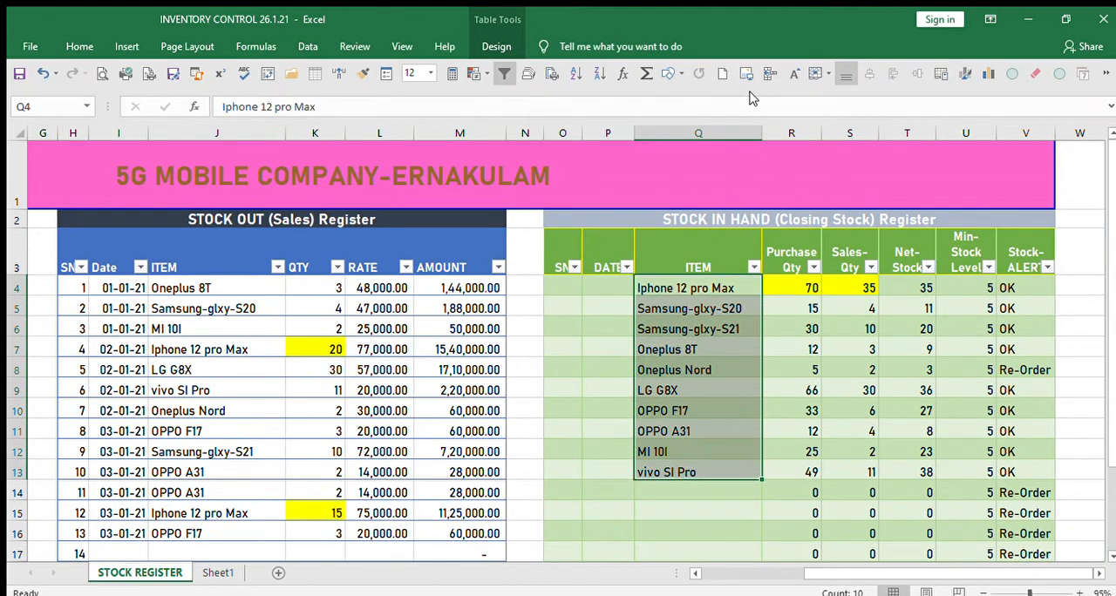
{"action": "key", "text": "ctrl+c"}
{"action": "left_click", "coordinate": [218, 573]}
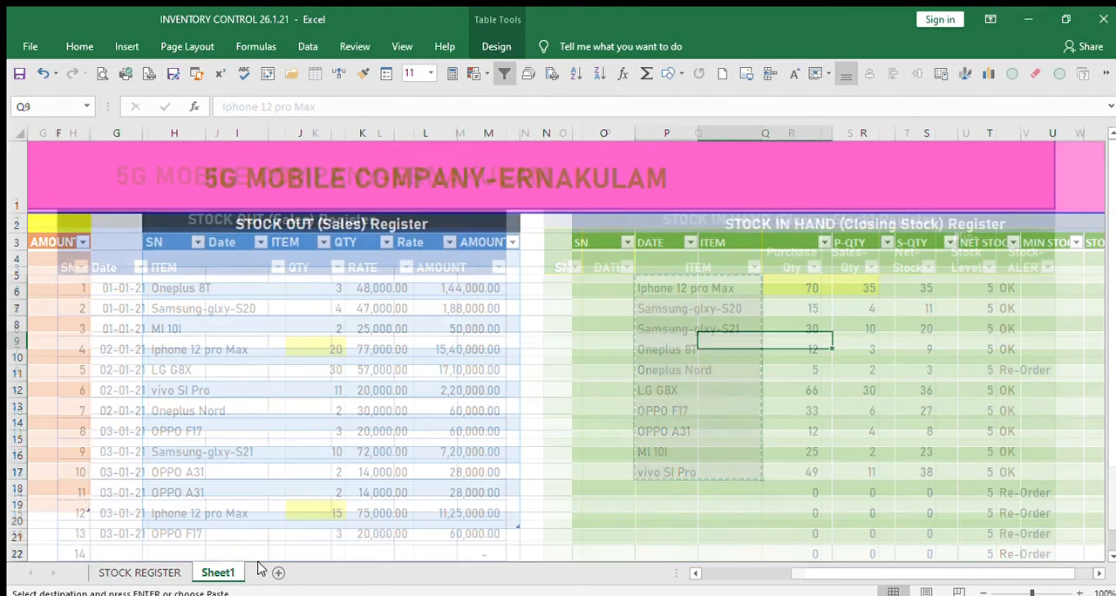
{"action": "left_click", "coordinate": [744, 252]}
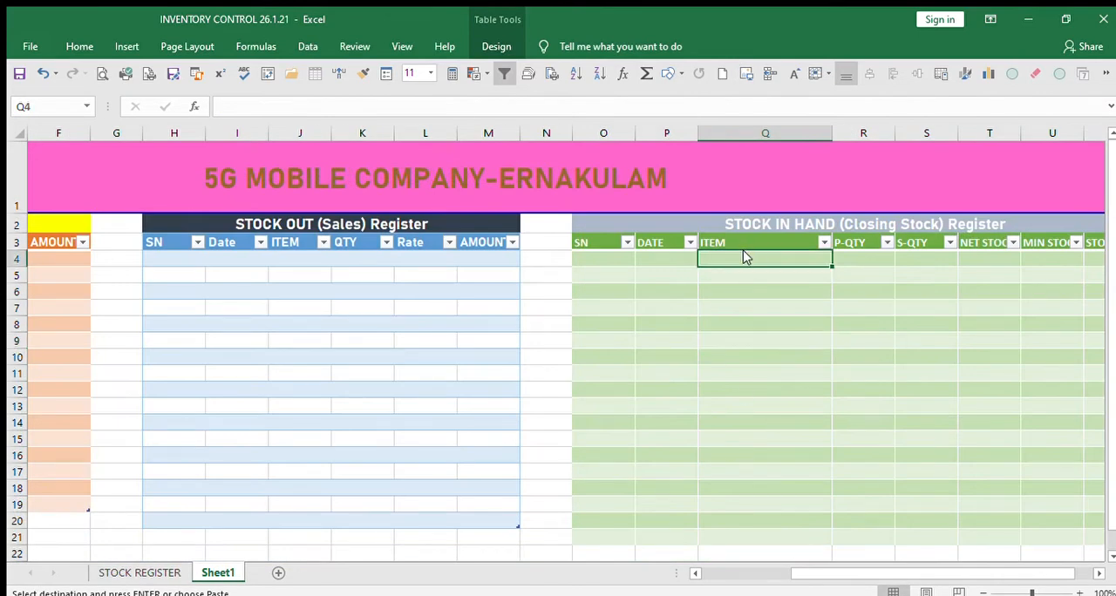
{"action": "key", "text": "ctrl+v"}
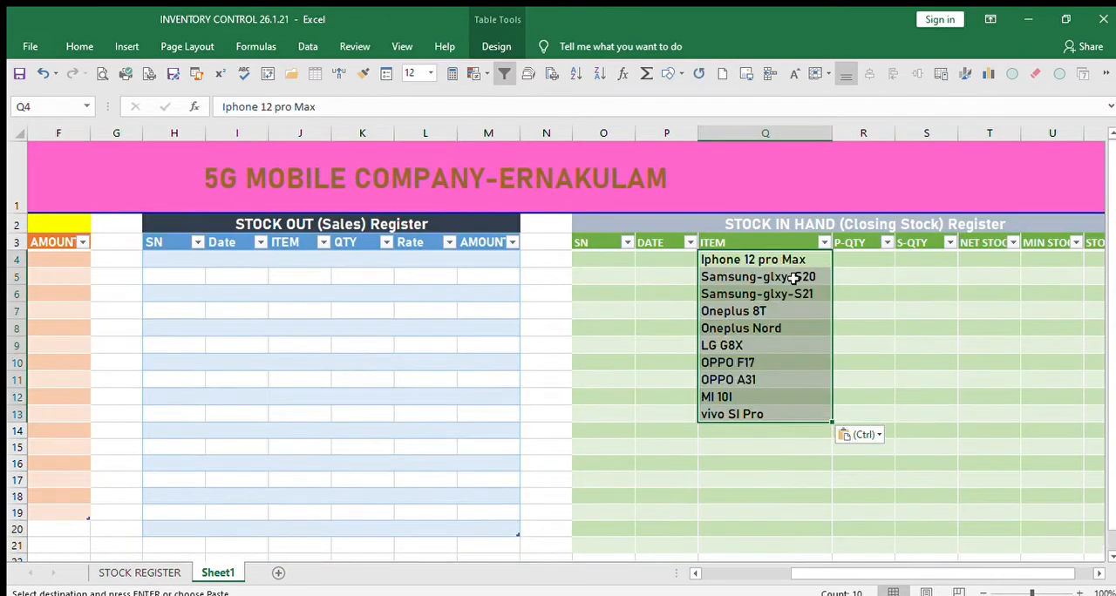
Narrow the closing stock table's SN column to about half its width.
{"action": "left_click", "coordinate": [934, 464]}
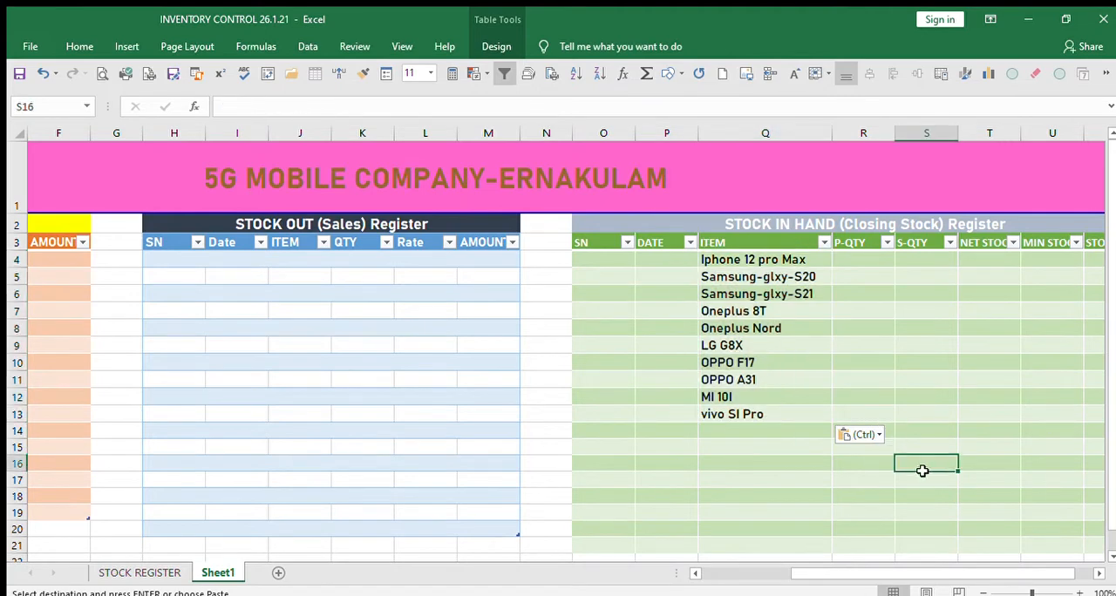
{"action": "left_click", "coordinate": [624, 267]}
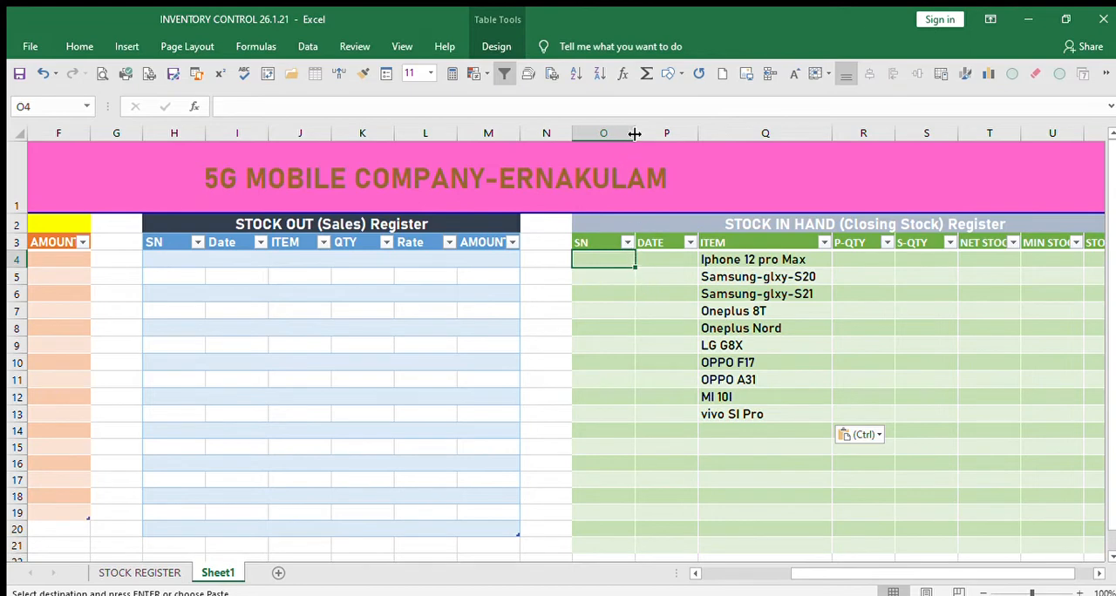
{"action": "left_click_drag", "start_coordinate": [621, 132], "coordinate": [605, 132]}
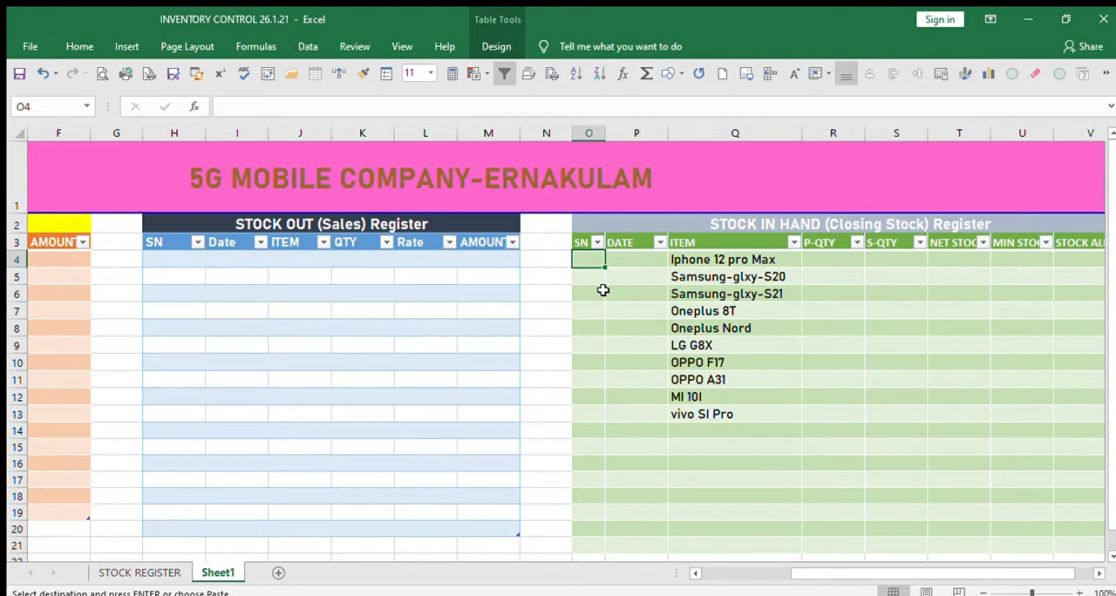
Number the closing stock table's SN column by entering =ROW(O1) in O4.
{"action": "type", "text": "=ROW"}
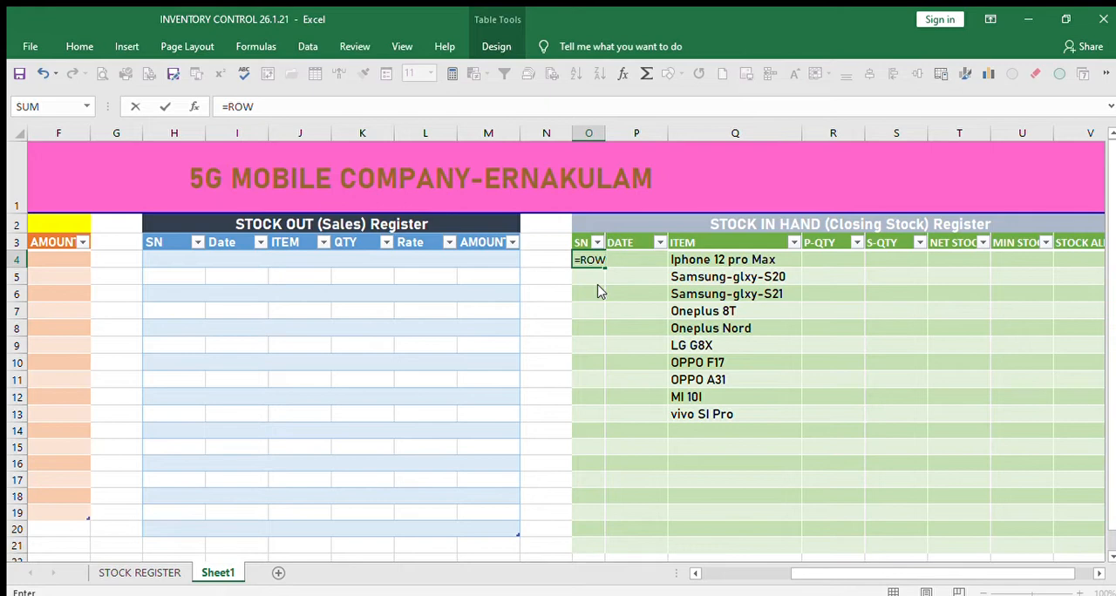
{"action": "type", "text": "(O"}
{"action": "type", "text": "1"}
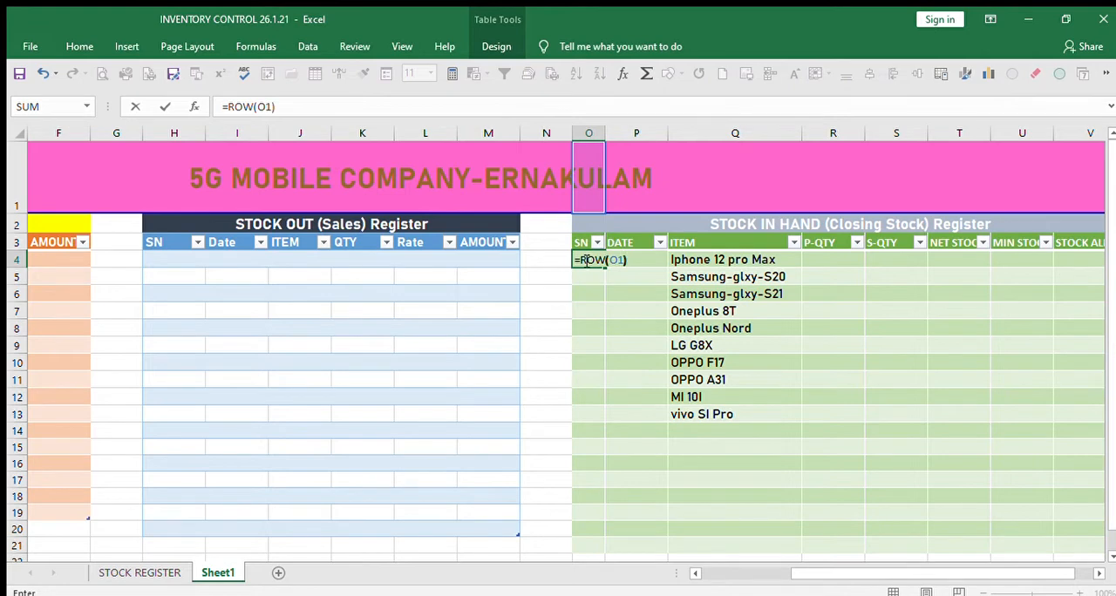
{"action": "type", "text": ")"}
{"action": "key", "text": "Return"}
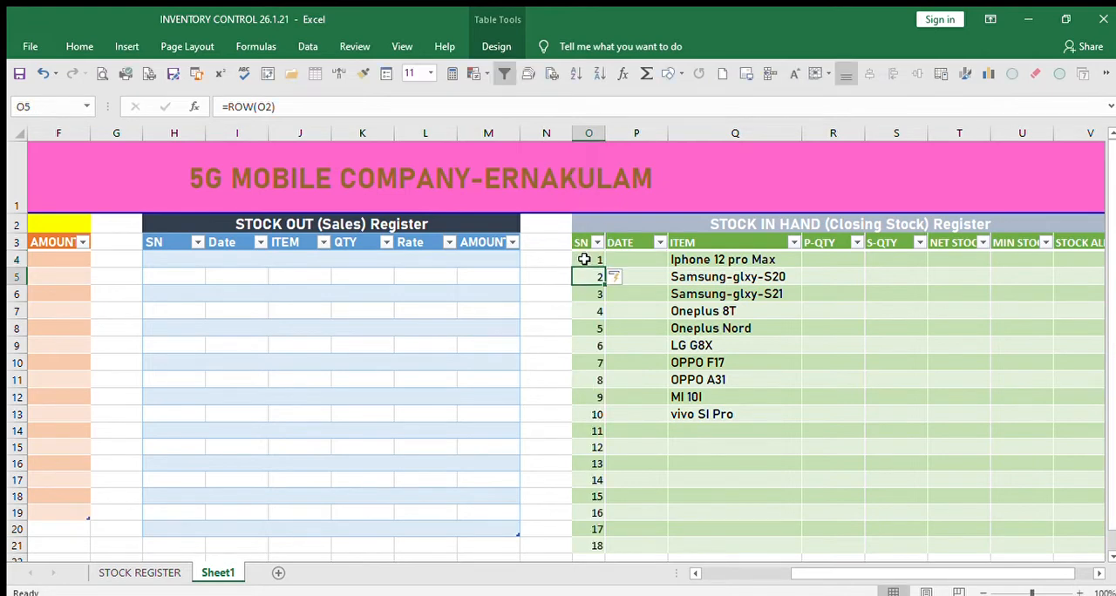
{"action": "scroll", "coordinate": [688, 398], "scroll_direction": "down", "scroll_amount": 1}
{"action": "scroll", "coordinate": [700, 432], "scroll_direction": "up", "scroll_amount": 1}
Widen the purchase register's ITEM column to about one and a half times its width.
{"action": "left_click", "coordinate": [653, 366]}
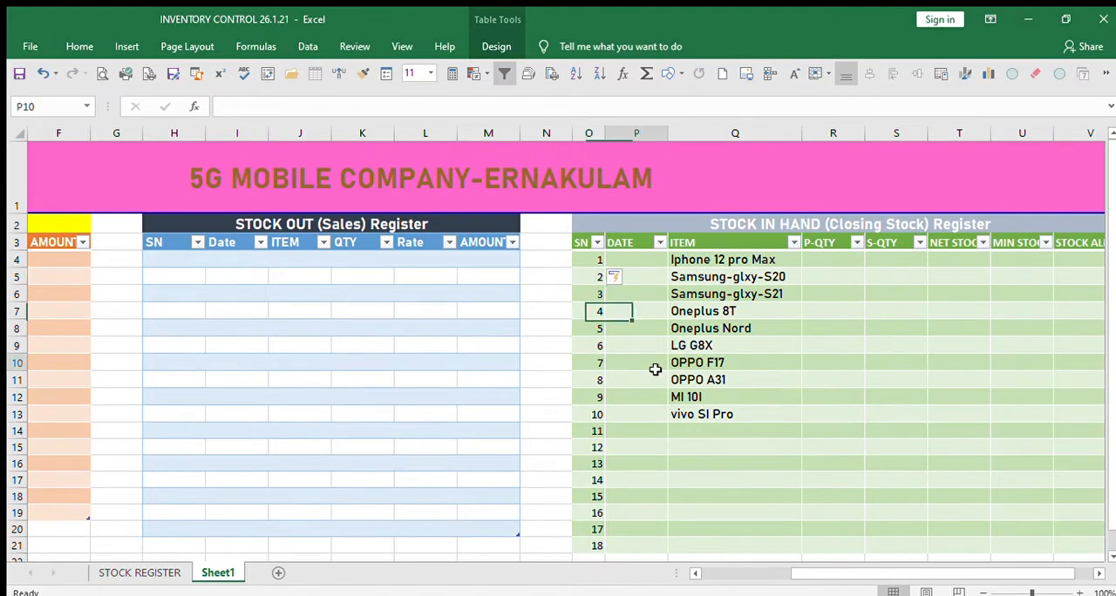
{"action": "left_click", "coordinate": [644, 259]}
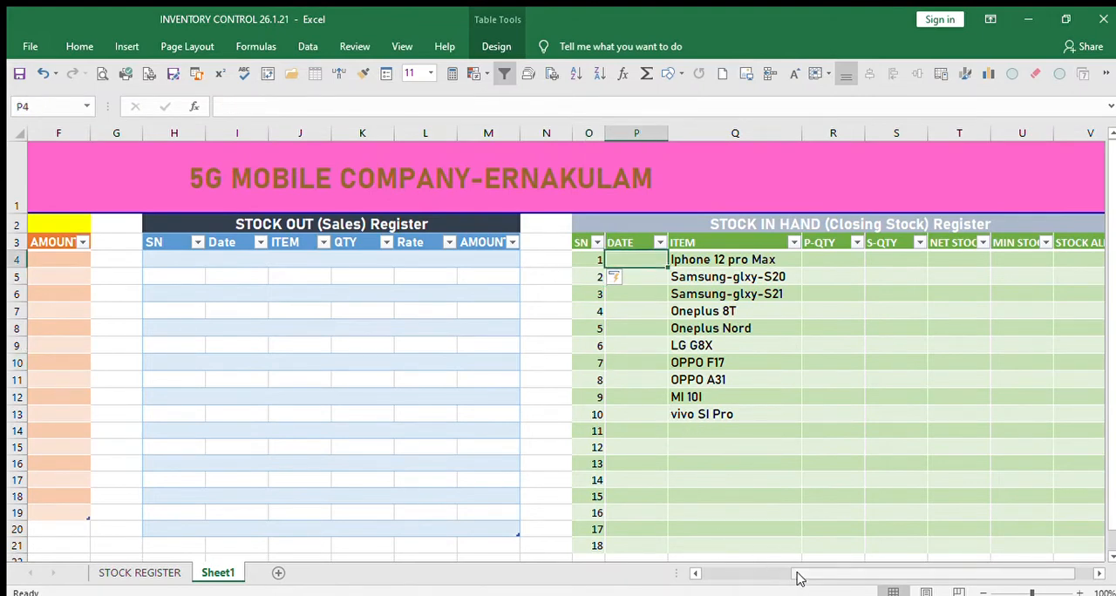
{"action": "left_click_drag", "start_coordinate": [798, 578], "coordinate": [712, 571]}
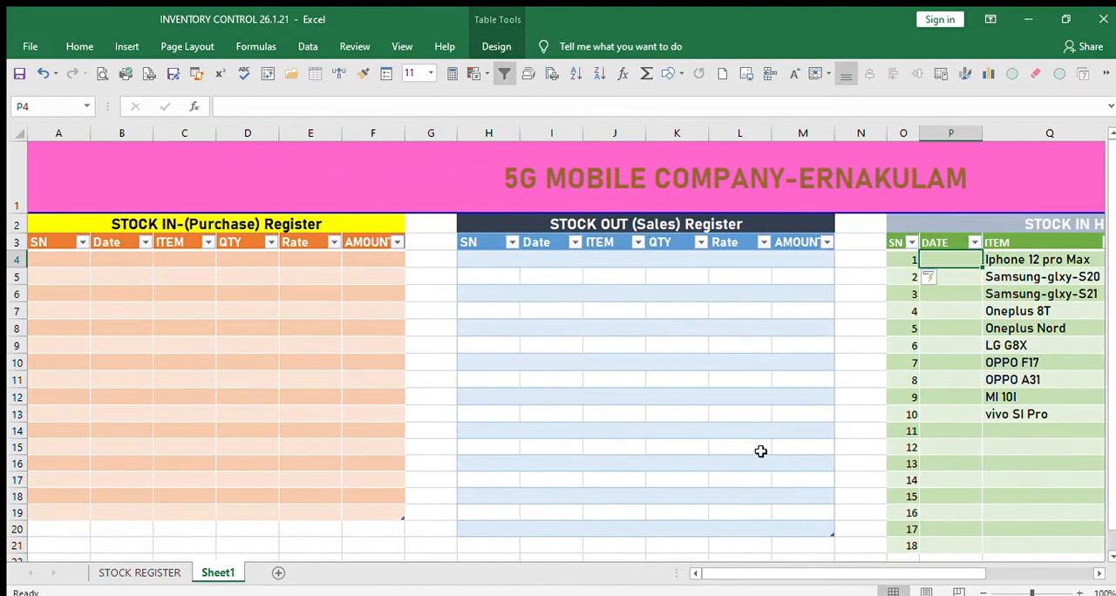
{"action": "left_click", "coordinate": [847, 434]}
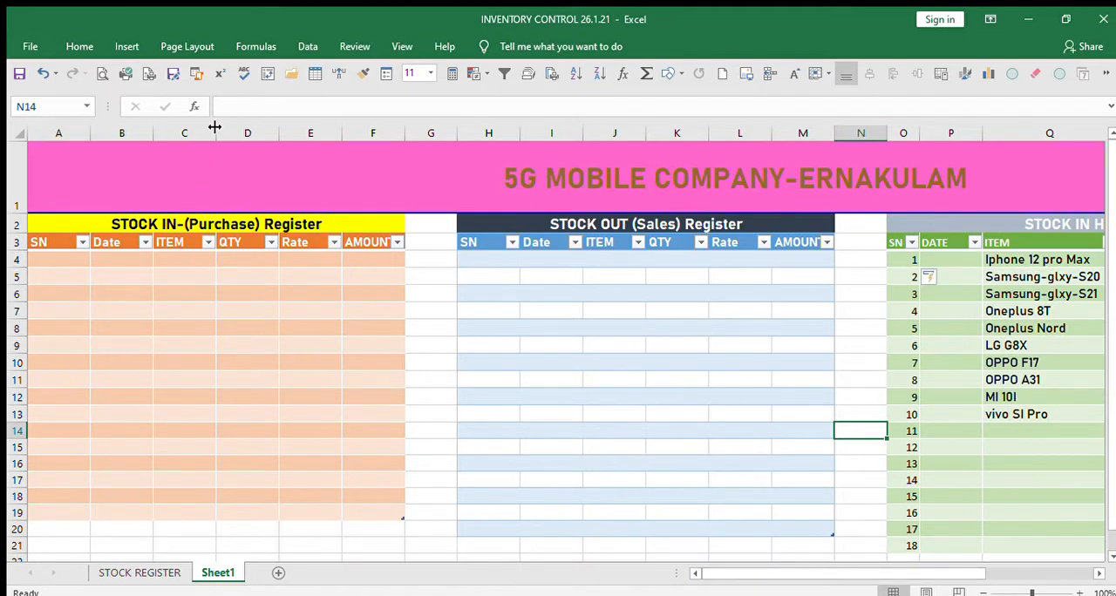
{"action": "left_click_drag", "start_coordinate": [215, 129], "coordinate": [254, 150]}
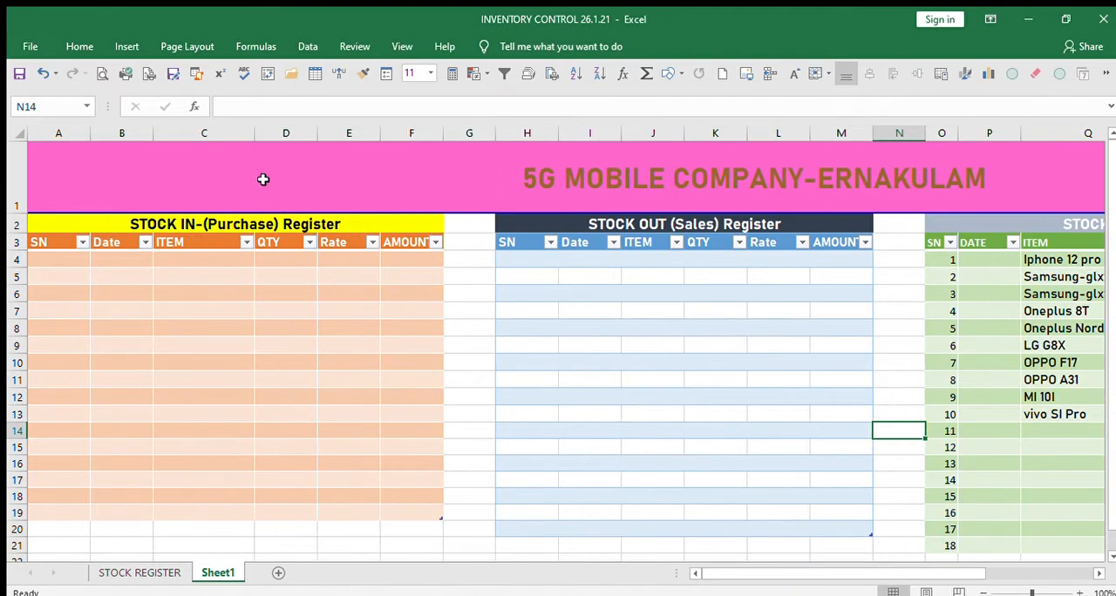
{"action": "left_click", "coordinate": [196, 329]}
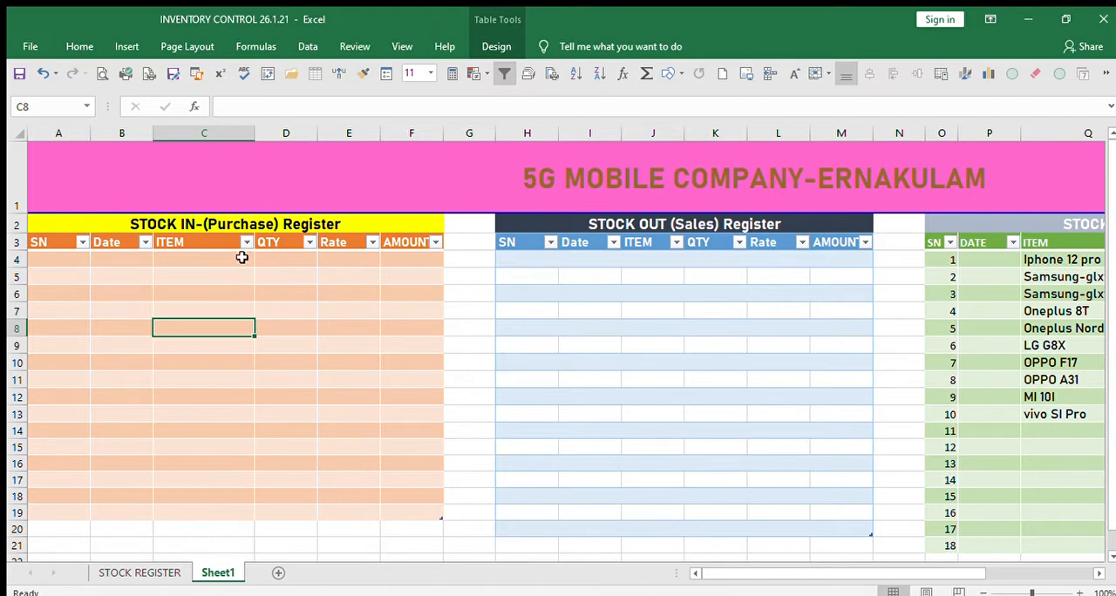
Center the column headings of all three tables across row 3.
{"action": "left_click", "coordinate": [24, 248]}
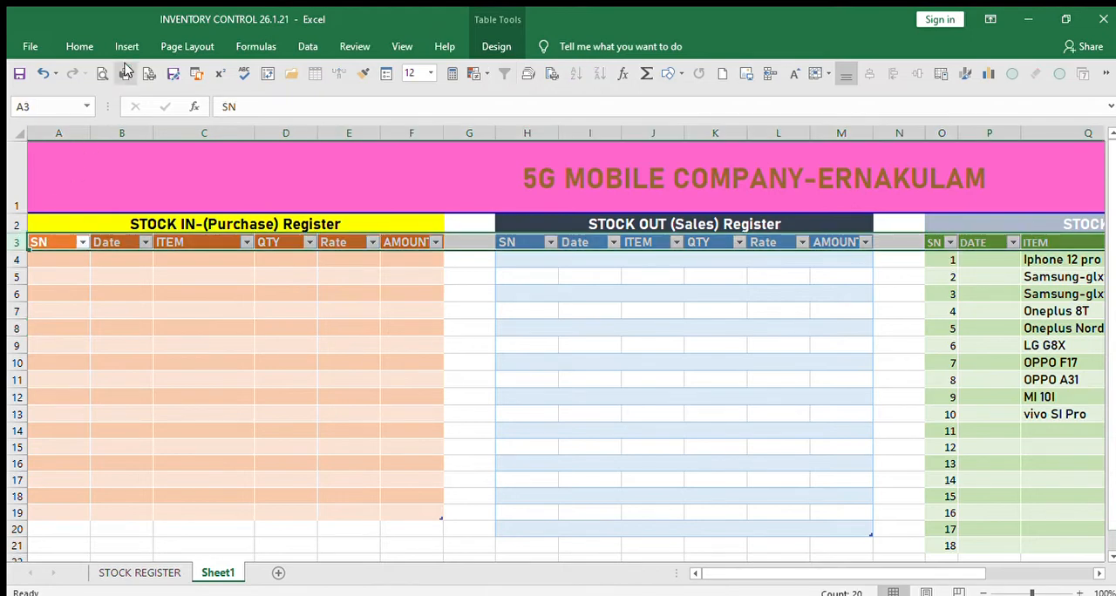
{"action": "left_click", "coordinate": [80, 46]}
{"action": "left_click", "coordinate": [344, 97]}
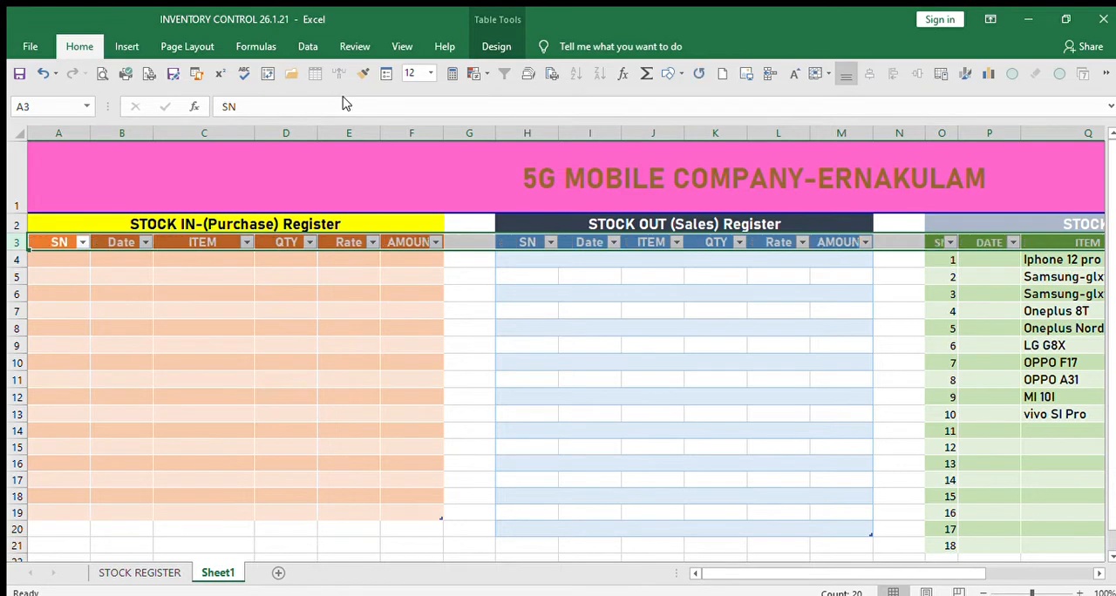
{"action": "left_click", "coordinate": [468, 423]}
{"action": "left_click", "coordinate": [383, 398]}
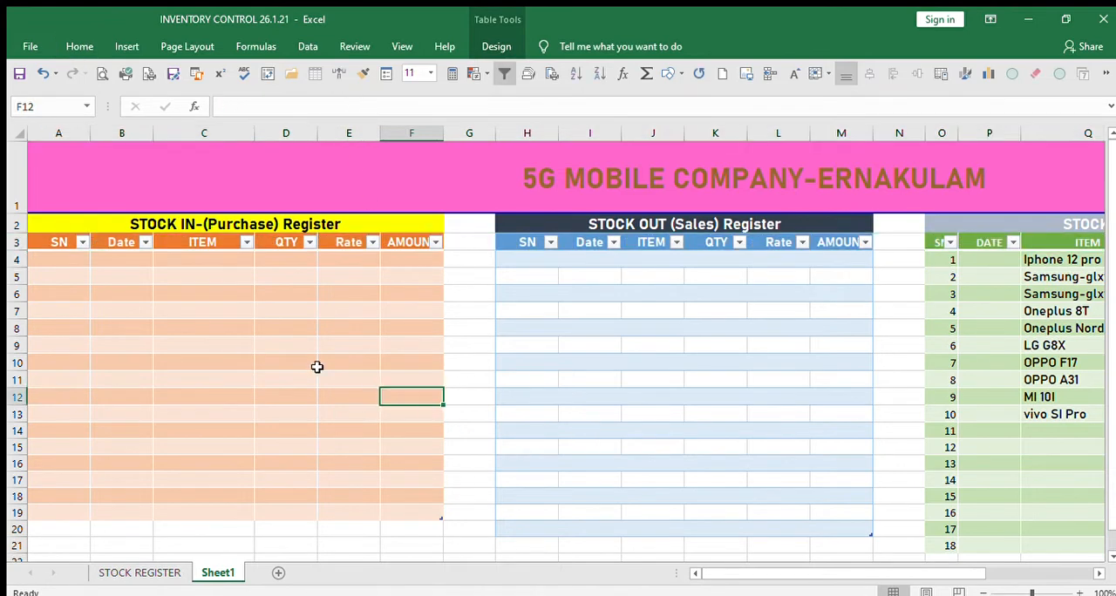
Add a data validation drop-down list to the purchase register's cell C4, sourced from the closing stock items in Q4:Q19.
{"action": "left_click", "coordinate": [218, 261]}
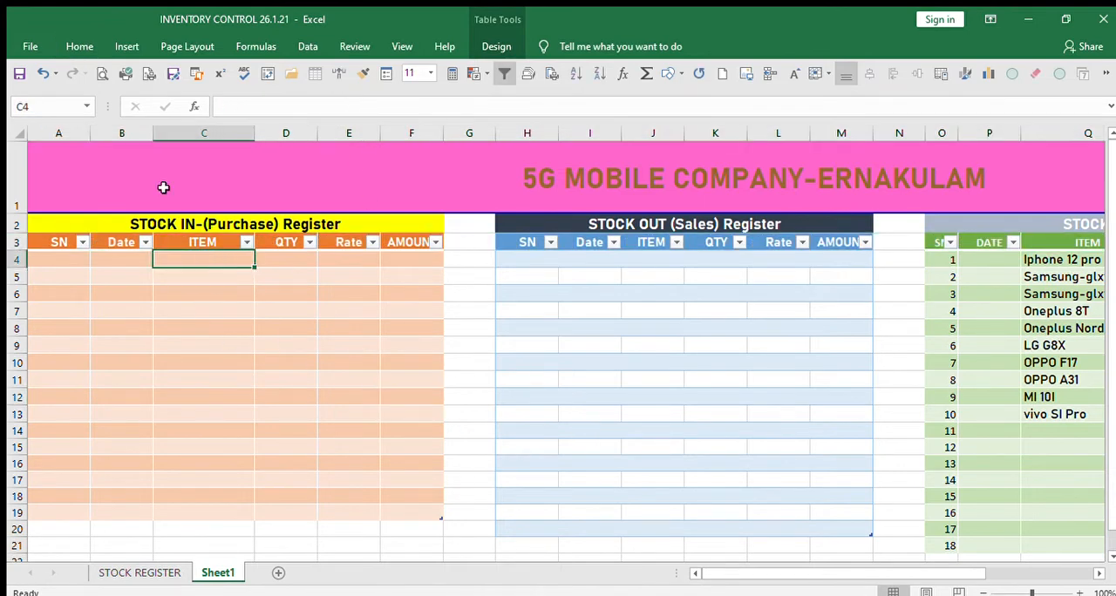
{"action": "left_click", "coordinate": [308, 47]}
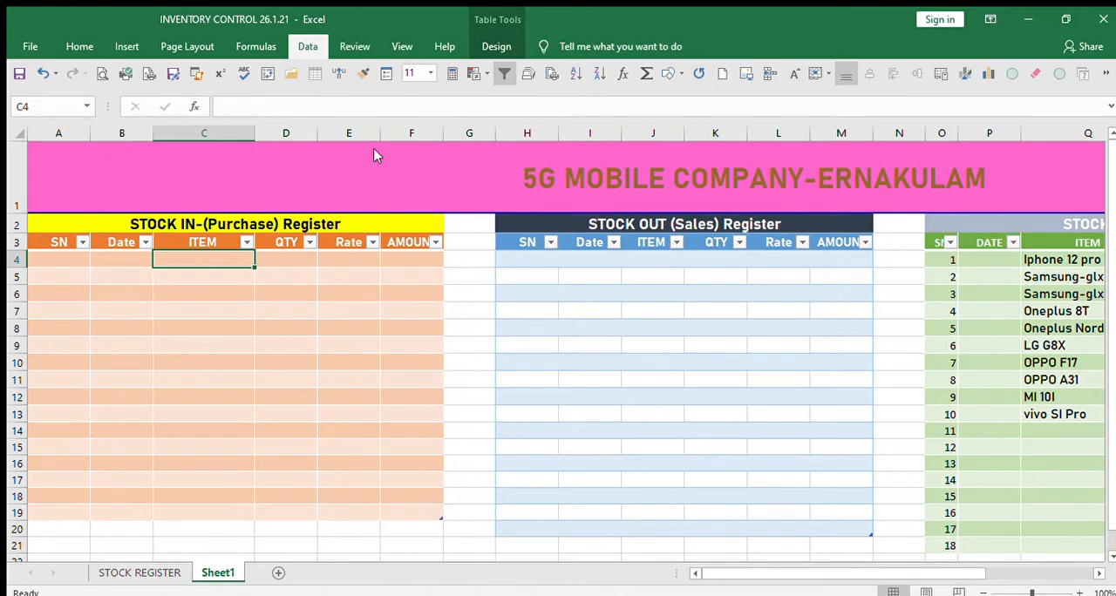
{"action": "left_click", "coordinate": [652, 124]}
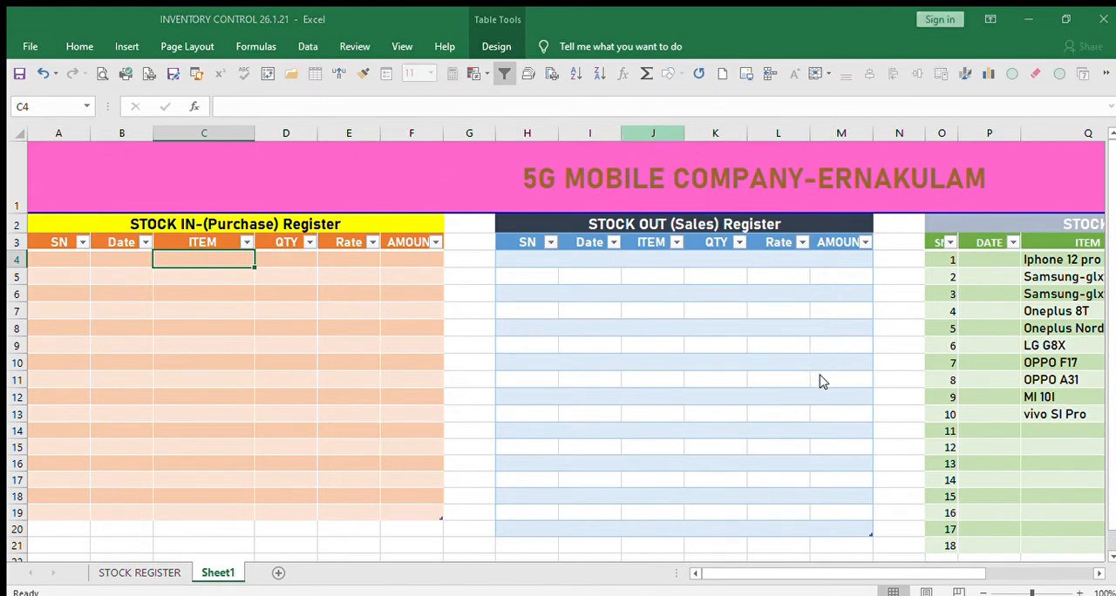
{"action": "left_click", "coordinate": [918, 439]}
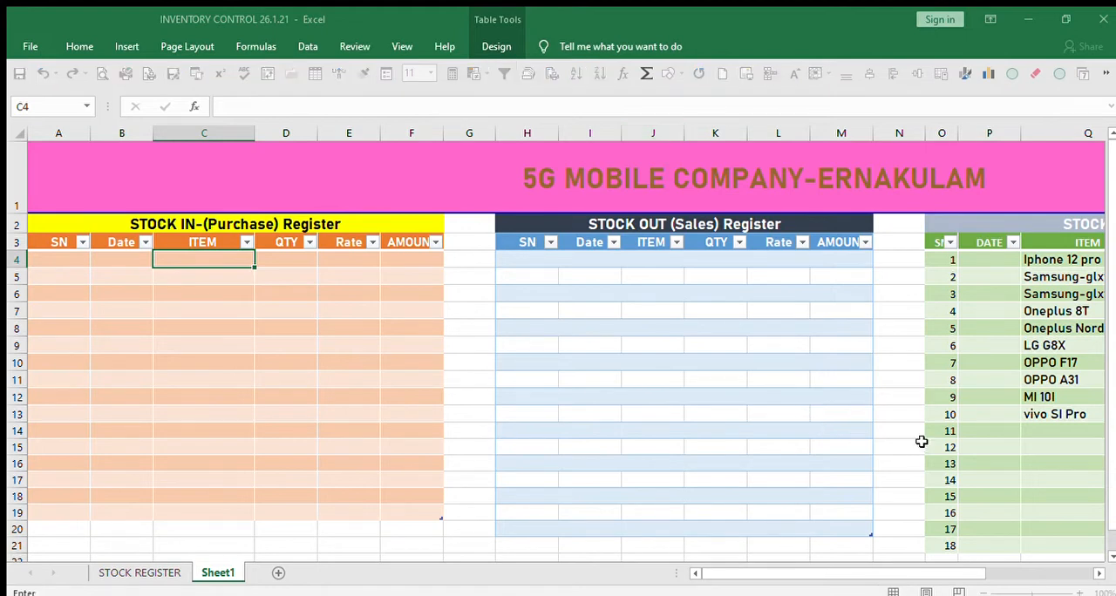
{"action": "left_click", "coordinate": [1054, 256]}
{"action": "left_click_drag", "start_coordinate": [1057, 290], "coordinate": [1071, 514]}
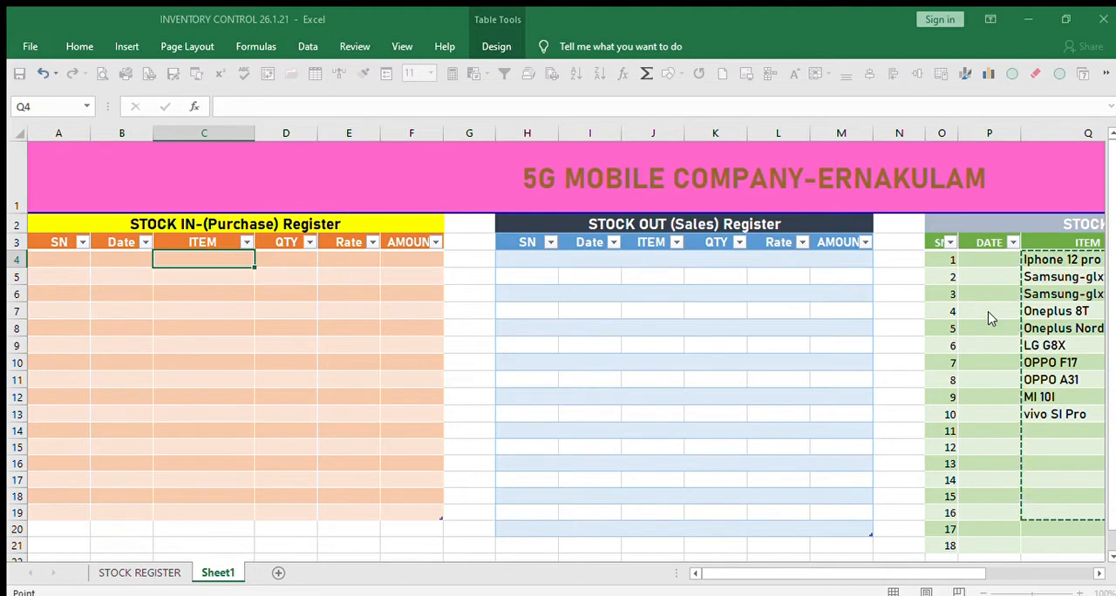
{"action": "key", "text": "Return"}
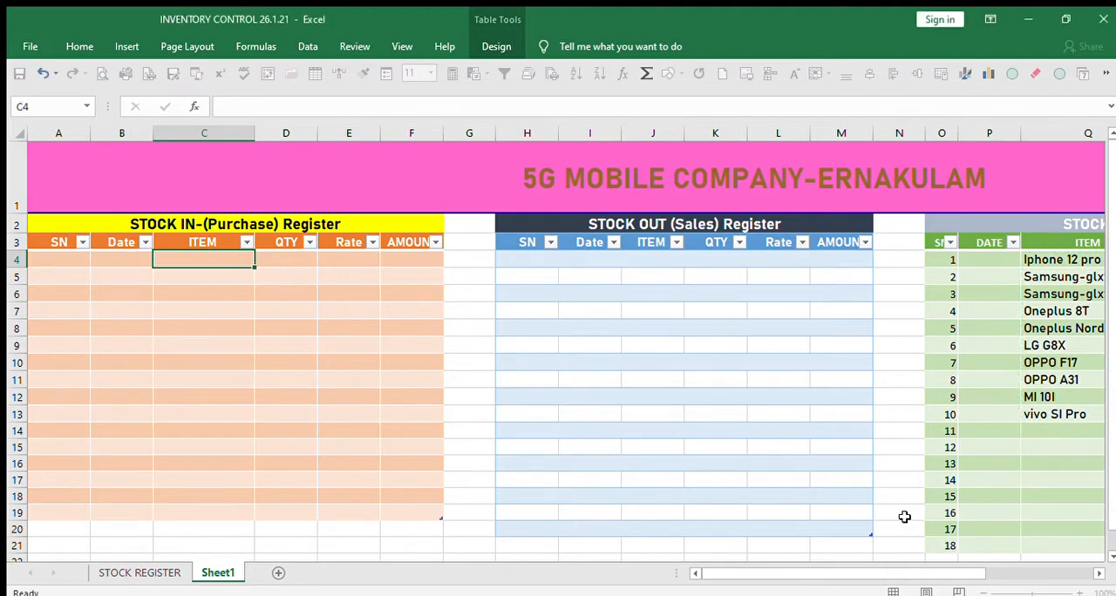
{"action": "left_click", "coordinate": [319, 379]}
{"action": "left_click", "coordinate": [197, 254]}
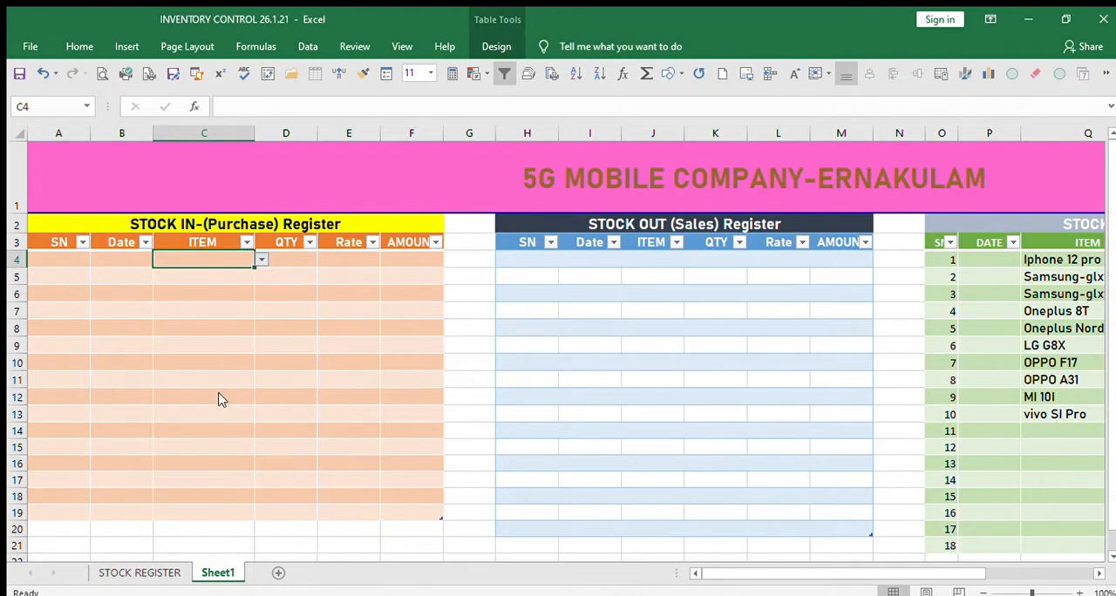
{"action": "left_click", "coordinate": [233, 305]}
{"action": "left_click", "coordinate": [243, 257]}
{"action": "key", "text": "ctrl+c"}
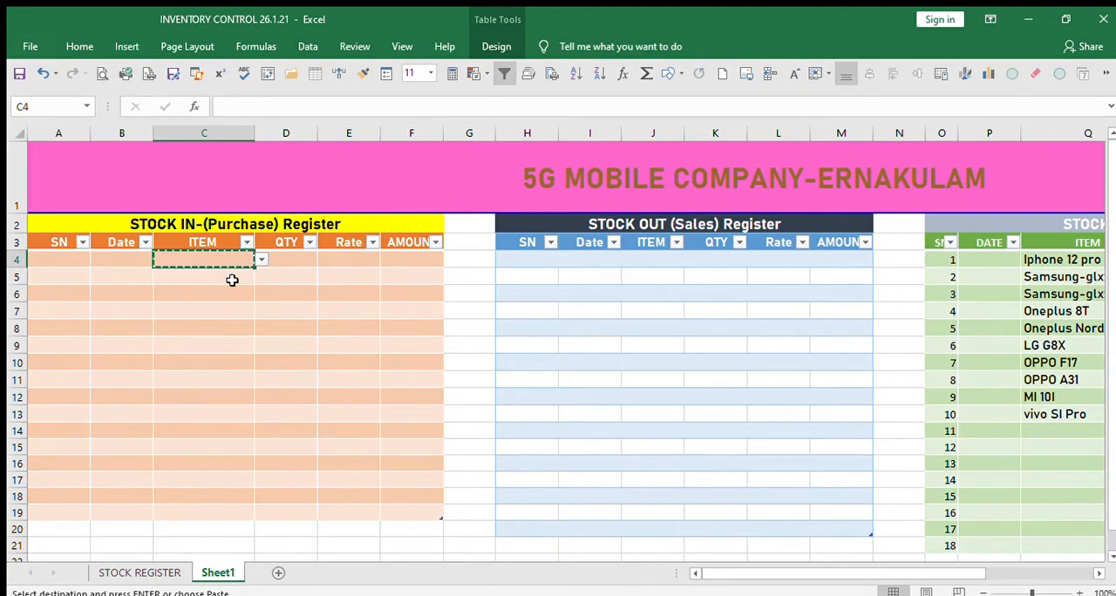
{"action": "left_click_drag", "start_coordinate": [232, 277], "coordinate": [233, 511]}
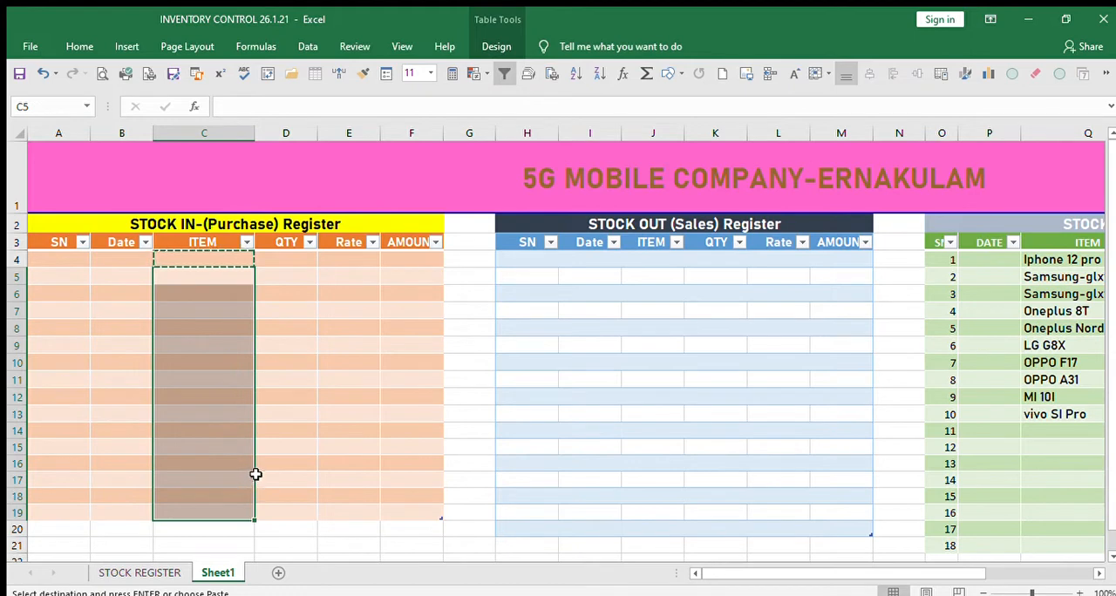
{"action": "key", "text": "ctrl+c"}
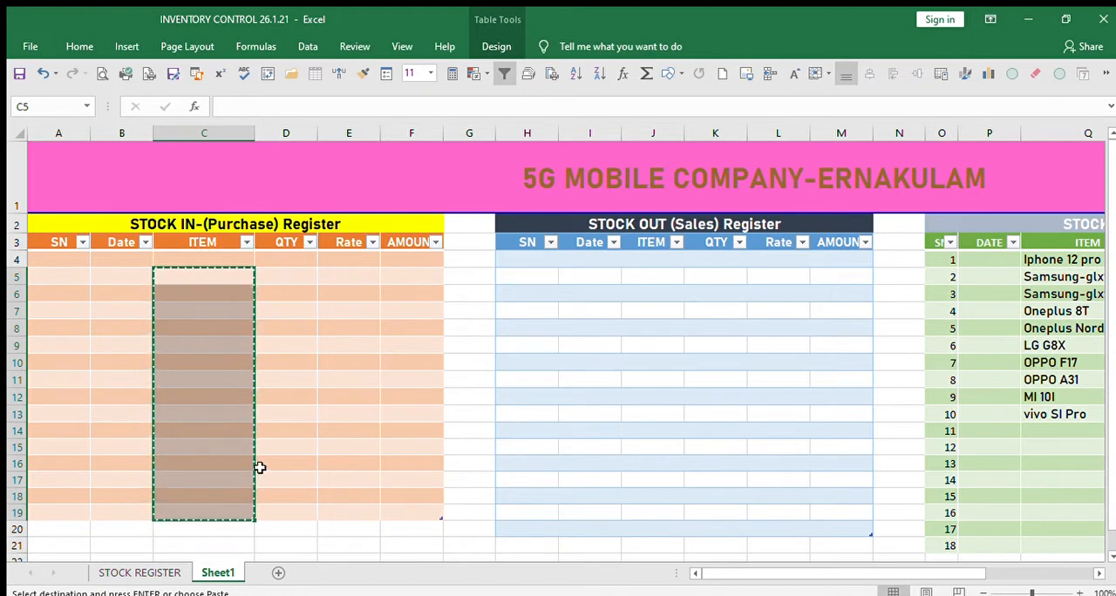
Copy the drop-down list from C4 to the rest of the purchase register's ITEM column, C5:C19.
{"action": "left_click", "coordinate": [232, 261]}
{"action": "key", "text": "ctrl+c"}
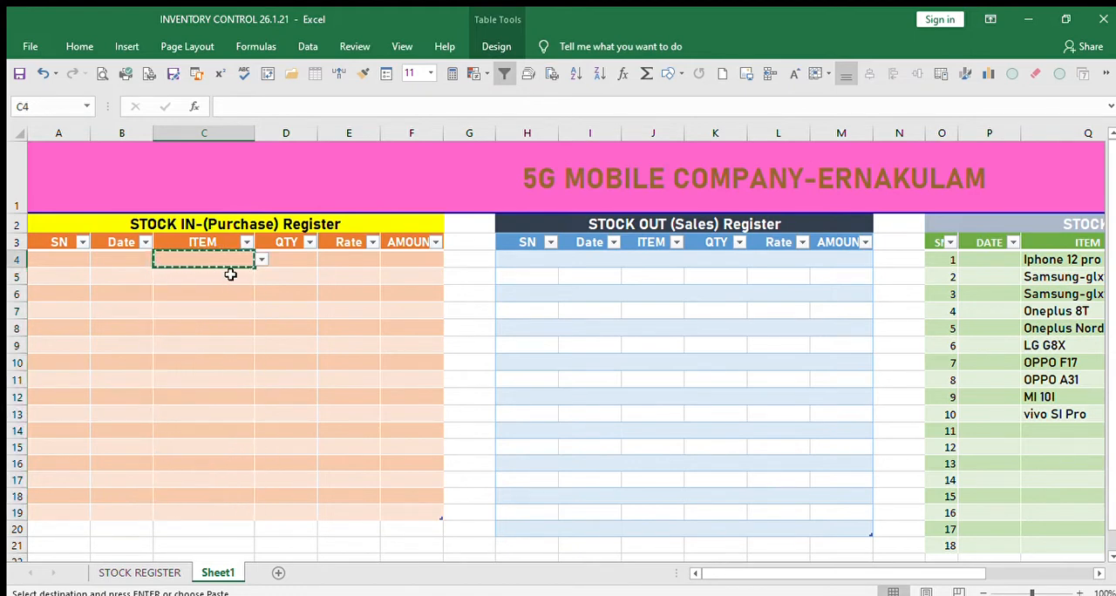
{"action": "left_click_drag", "start_coordinate": [230, 274], "coordinate": [236, 509]}
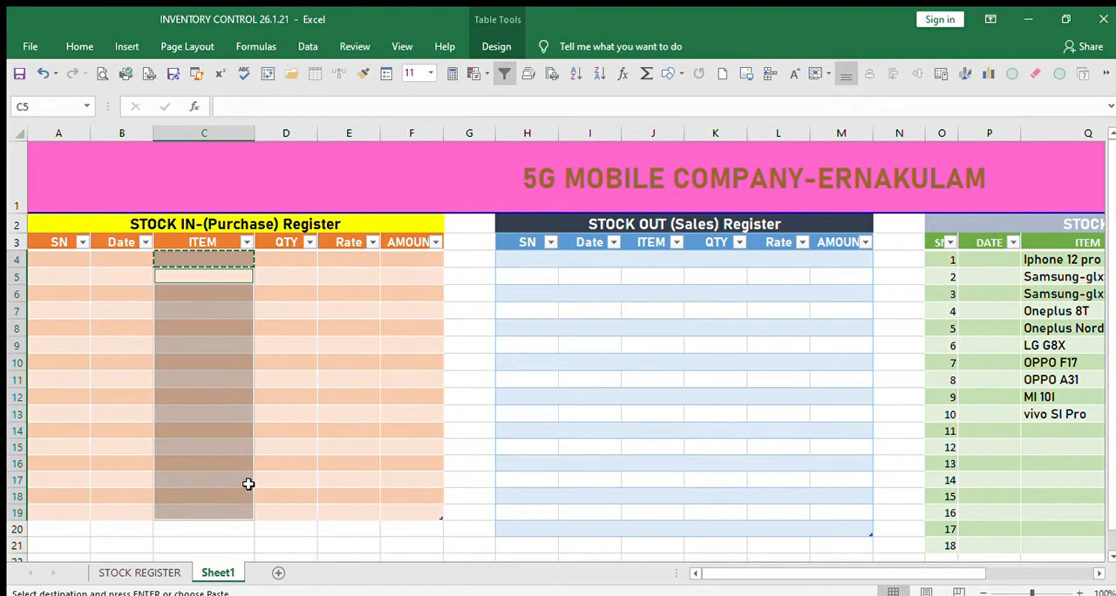
{"action": "left_click", "coordinate": [317, 483]}
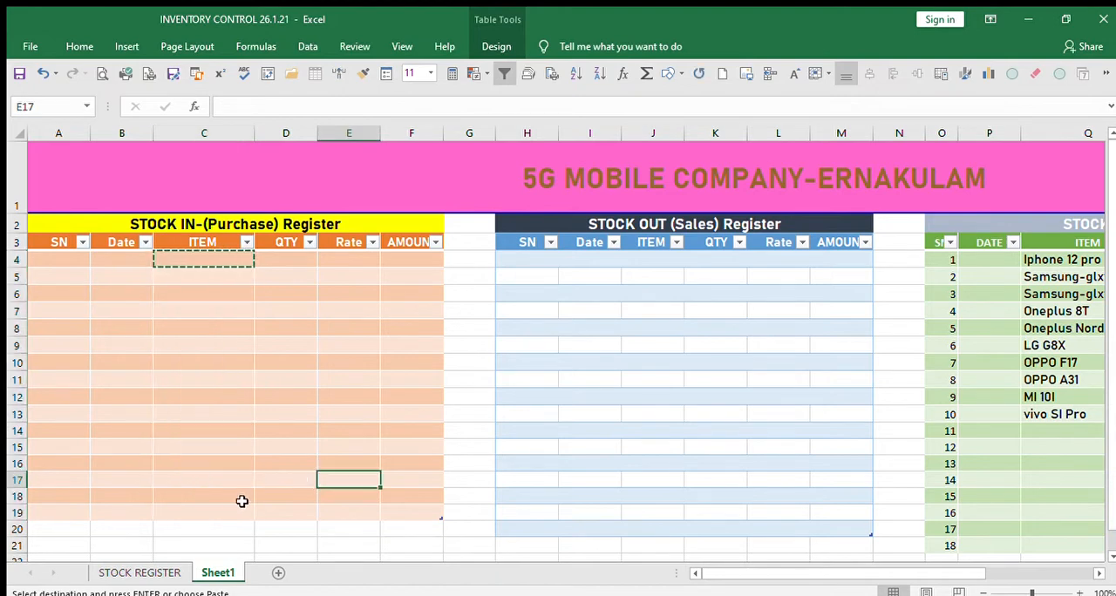
{"action": "left_click", "coordinate": [240, 507]}
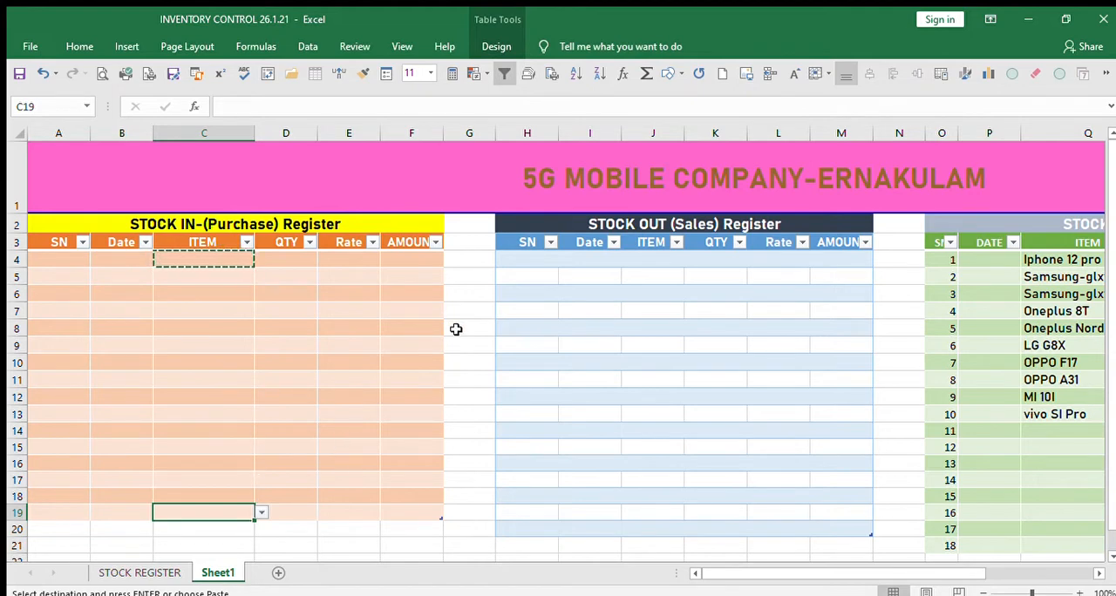
Paste the item drop-down list copied from C4 into the sales register's ITEM column, J4:J20, and check its first and last cells.
{"action": "left_click", "coordinate": [651, 258]}
{"action": "left_click_drag", "start_coordinate": [651, 258], "coordinate": [664, 529]}
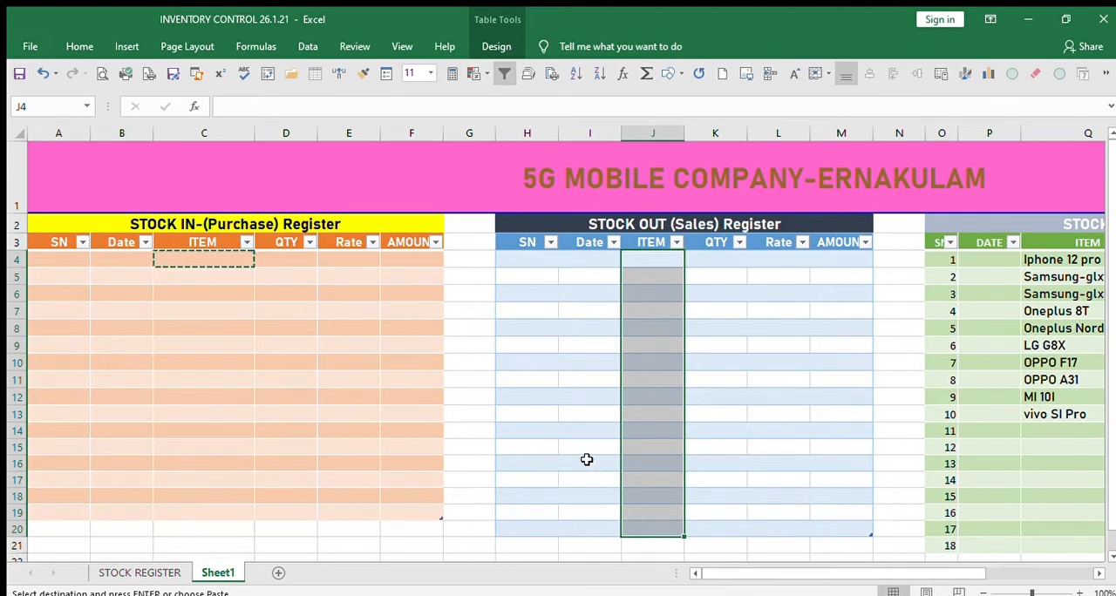
{"action": "key", "text": "ctrl+v"}
{"action": "left_click", "coordinate": [738, 450]}
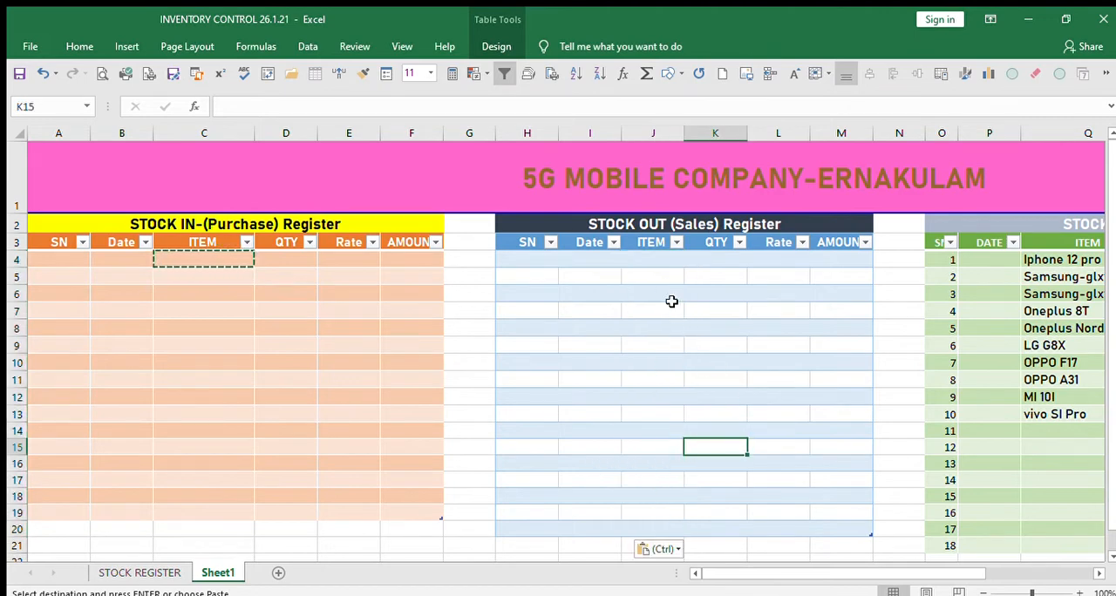
{"action": "left_click", "coordinate": [665, 263]}
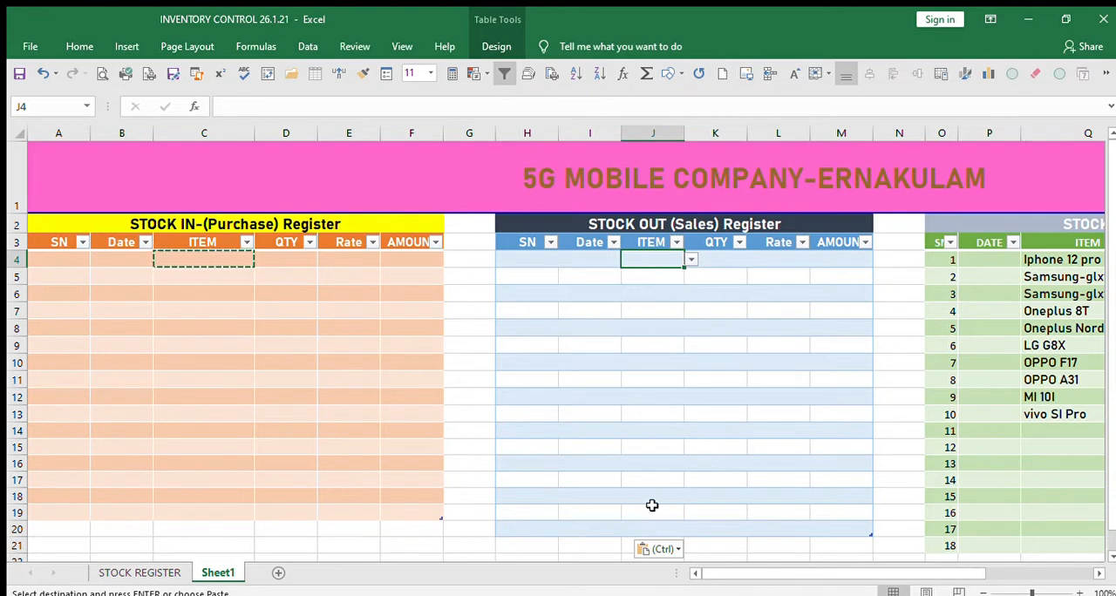
{"action": "scroll", "coordinate": [684, 494], "scroll_direction": "down", "scroll_amount": 1}
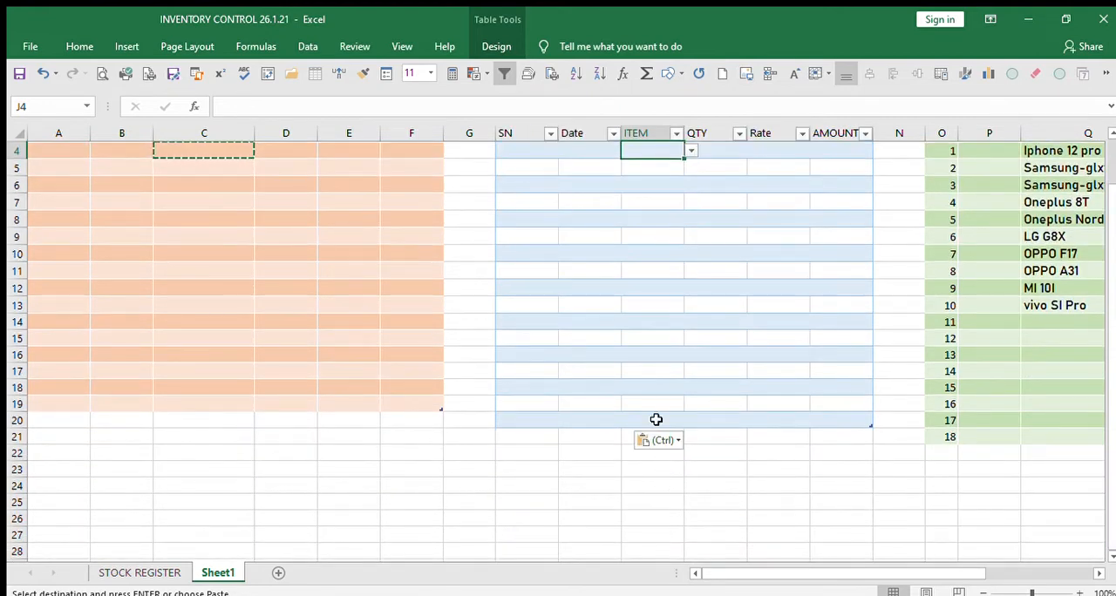
{"action": "left_click", "coordinate": [653, 420]}
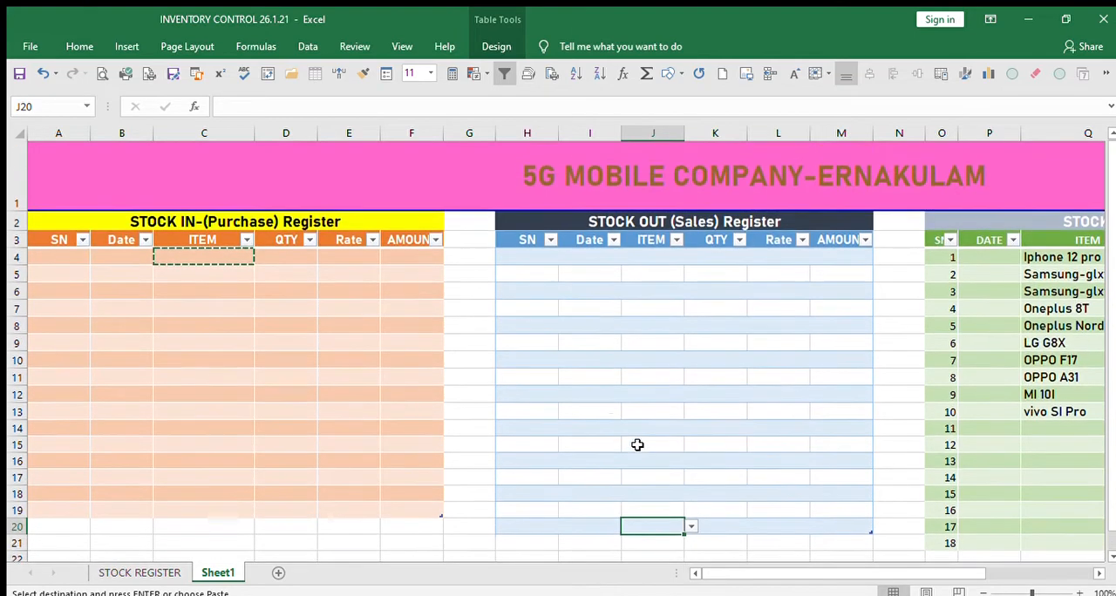
{"action": "scroll", "coordinate": [637, 446], "scroll_direction": "up", "scroll_amount": 1}
{"action": "left_click", "coordinate": [529, 258]}
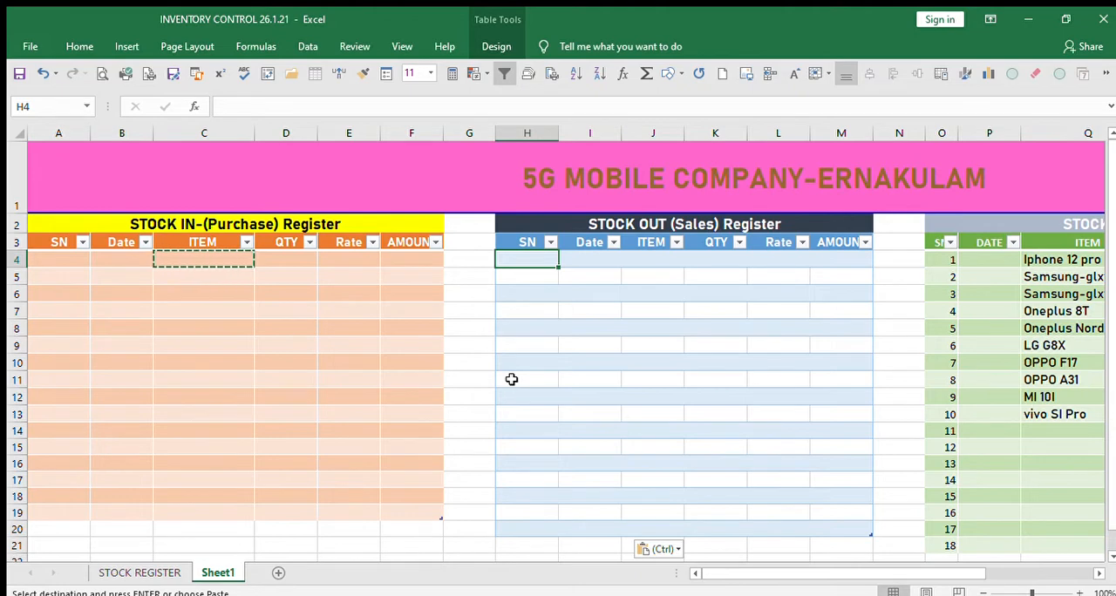
Number the sales register's SN column by entering the formula =ROW(H1) in H4.
{"action": "type", "text": "=ROW("}
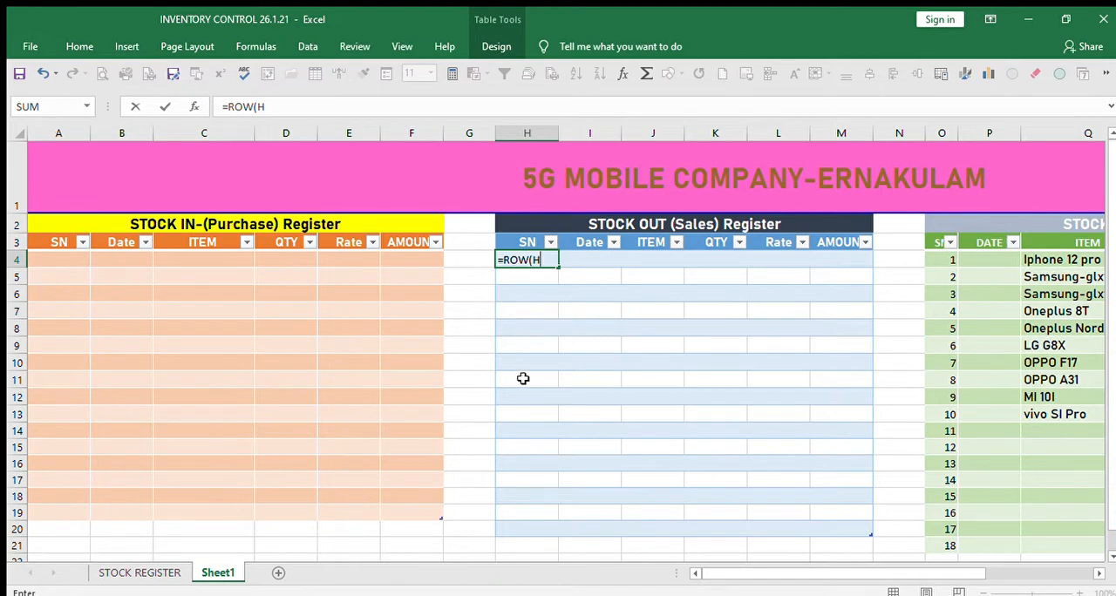
{"action": "type", "text": "H1"}
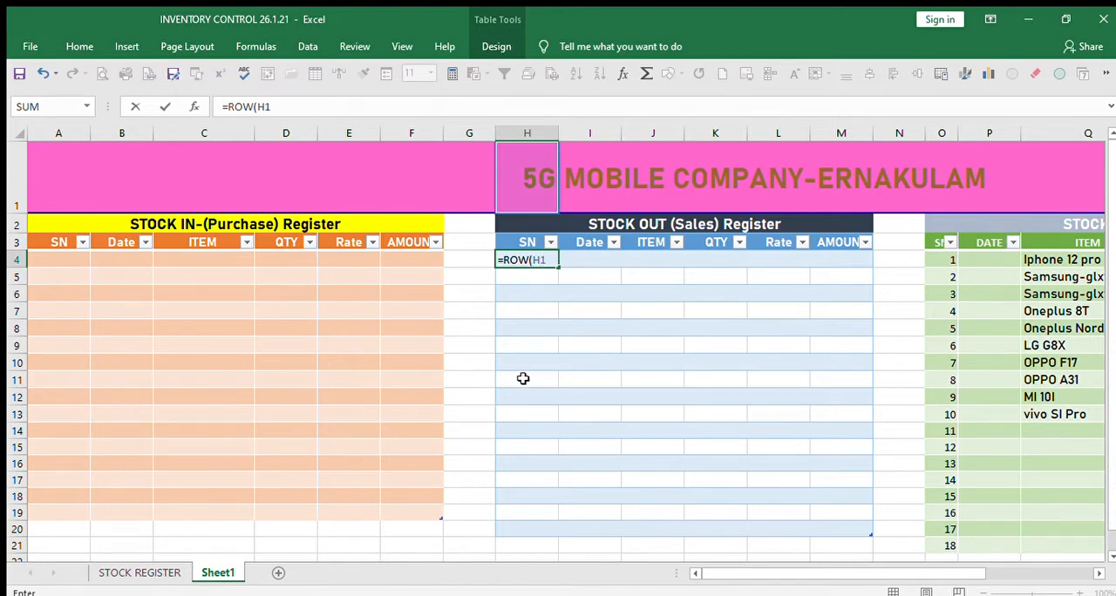
{"action": "key", "text": "Return"}
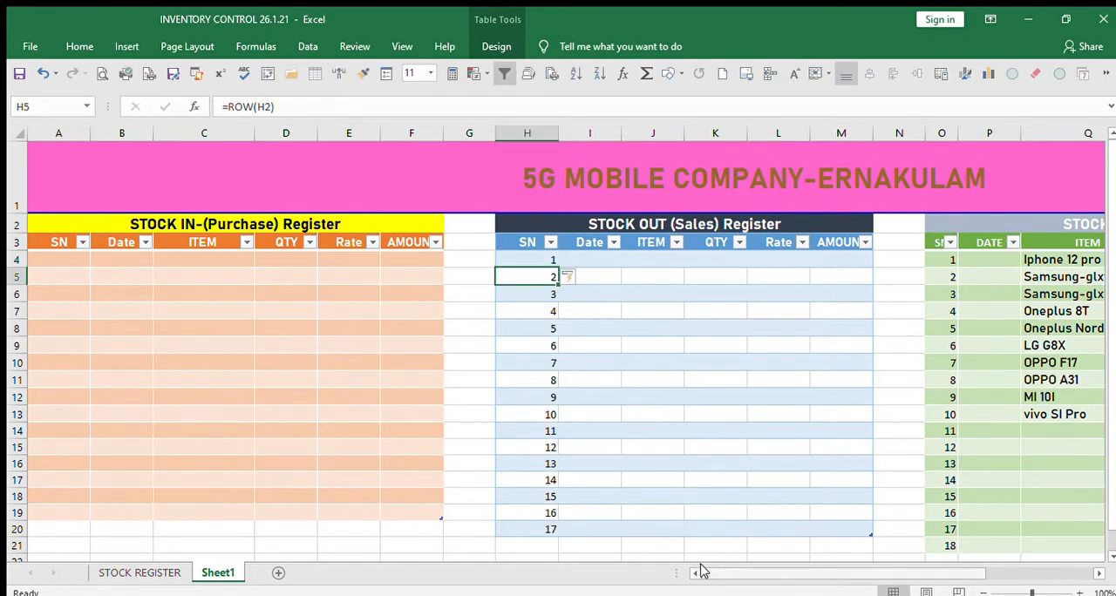
Number the purchase register's SN column by entering the formula =ROW(A1) in A4.
{"action": "left_click", "coordinate": [61, 256]}
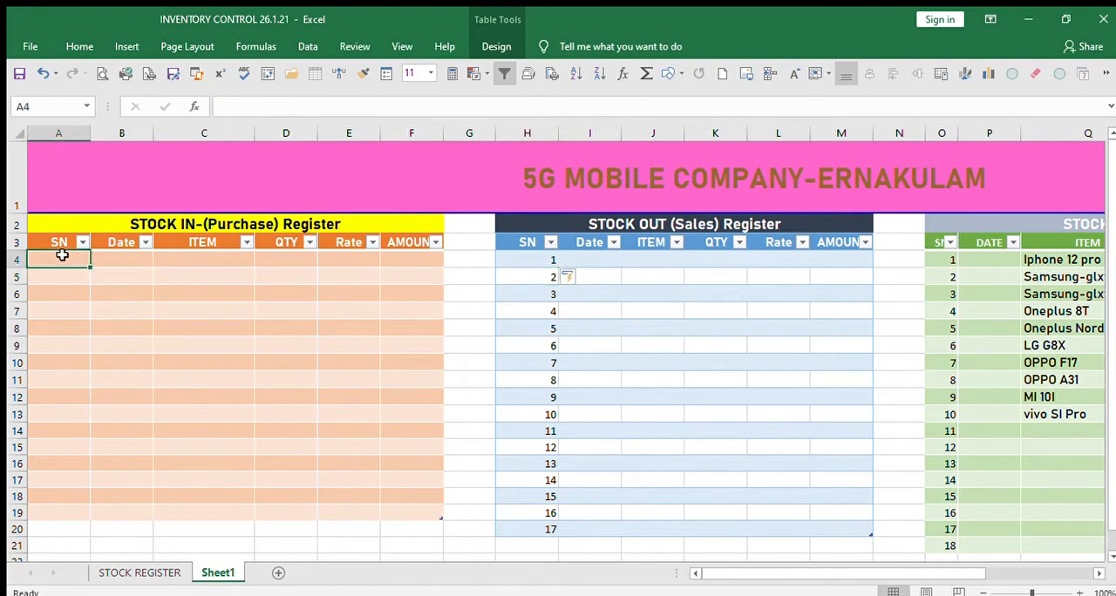
{"action": "type", "text": "=ROW"}
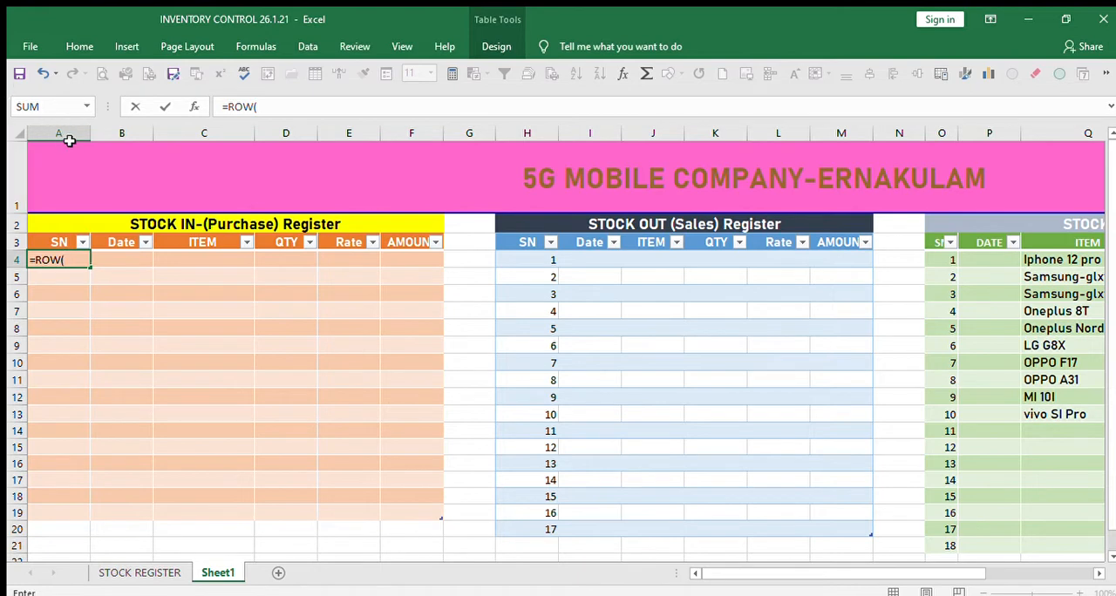
{"action": "type", "text": "(A1"}
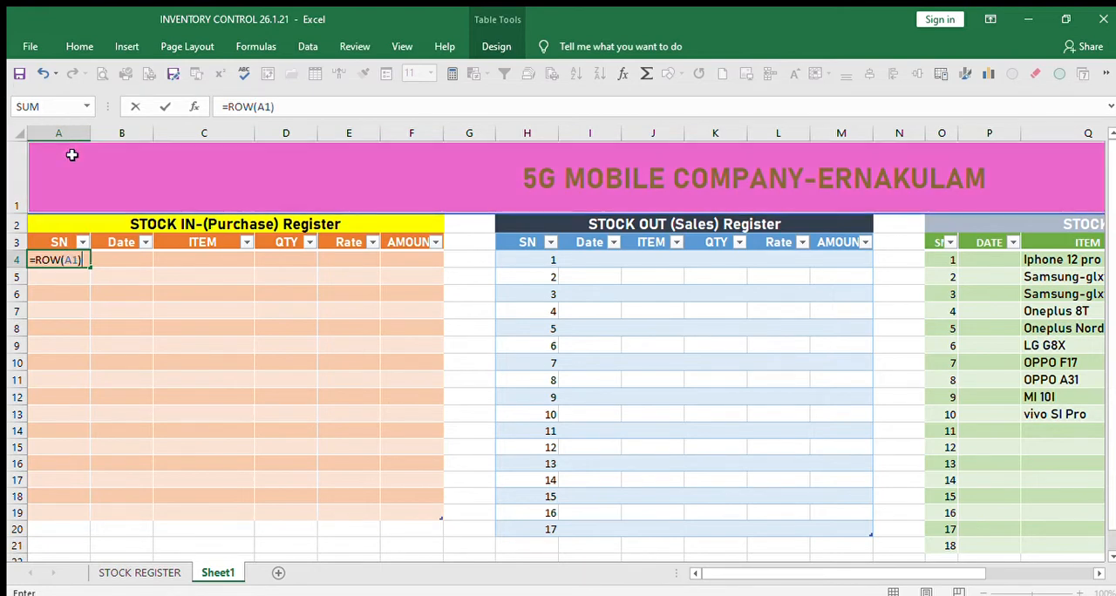
{"action": "type", "text": ")"}
{"action": "key", "text": "Return"}
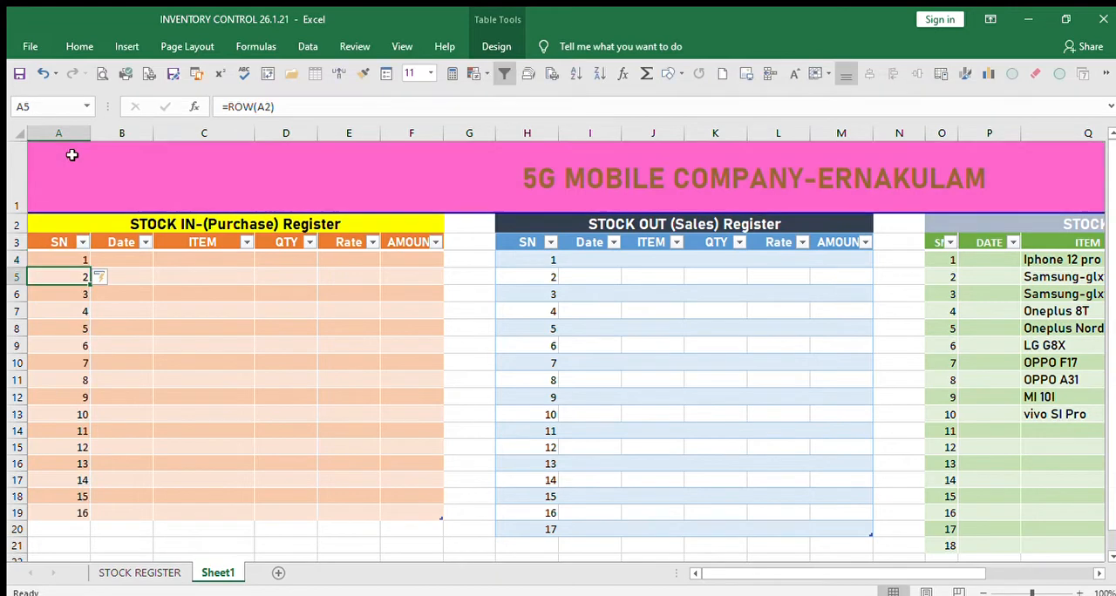
{"action": "left_click", "coordinate": [258, 412]}
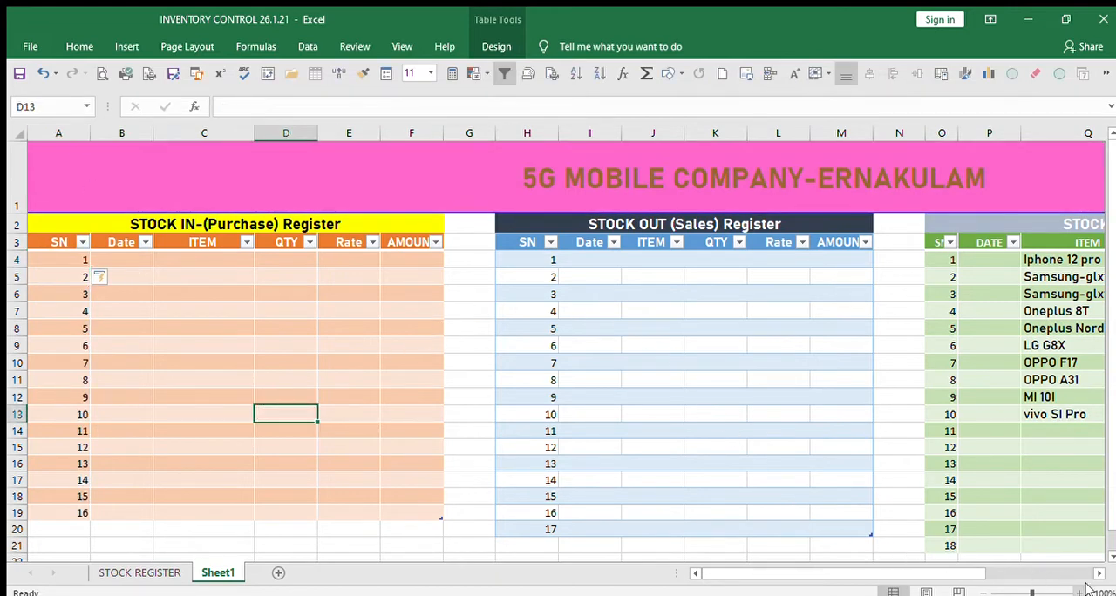
{"action": "left_click_drag", "start_coordinate": [1096, 575], "coordinate": [1095, 575]}
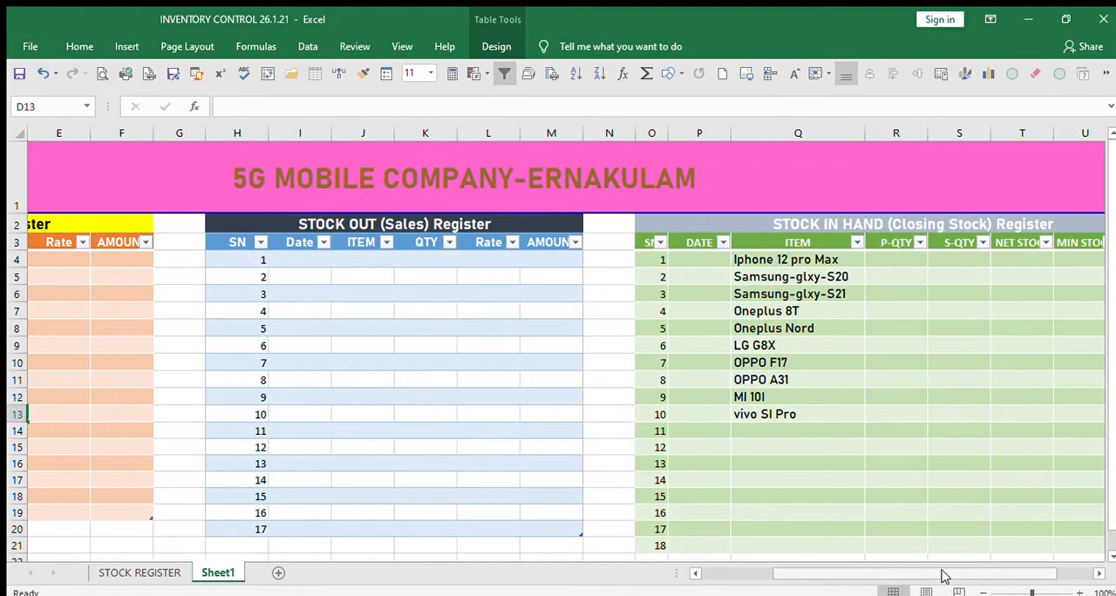
{"action": "left_click_drag", "start_coordinate": [942, 578], "coordinate": [780, 558]}
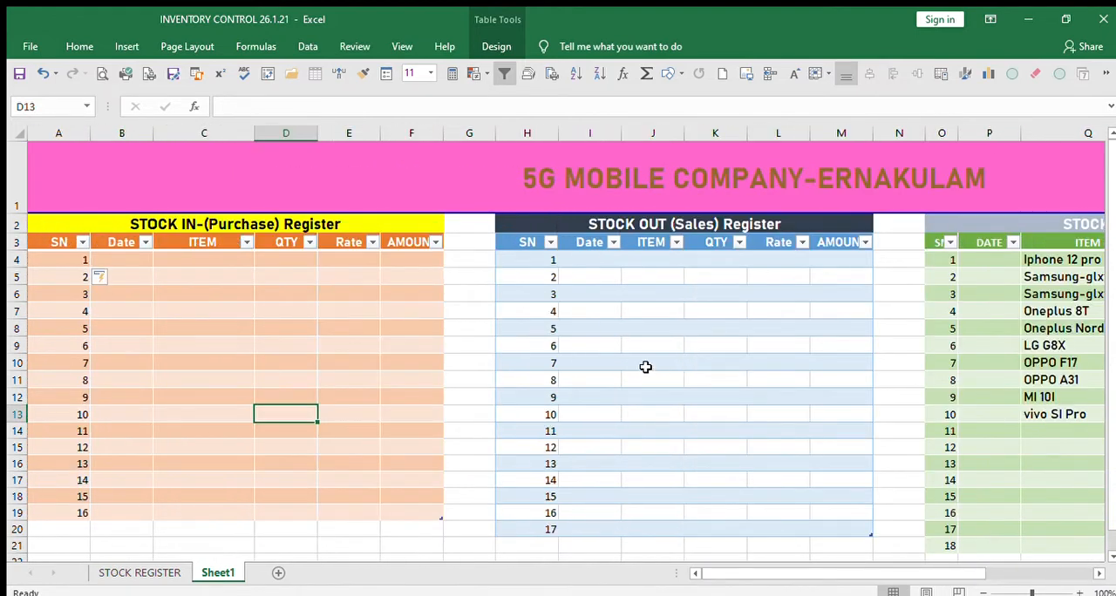
{"action": "left_click", "coordinate": [664, 277]}
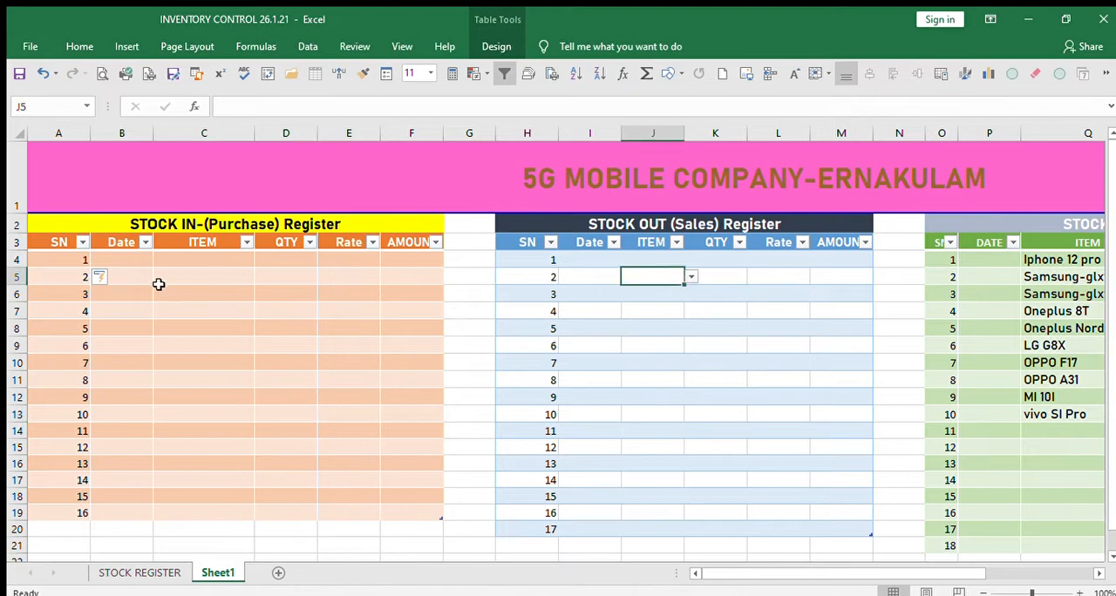
Start the first purchase entry in row 4 with the date 01-01-21 and the item Iphone 12 pro Max.
{"action": "left_click", "coordinate": [128, 258]}
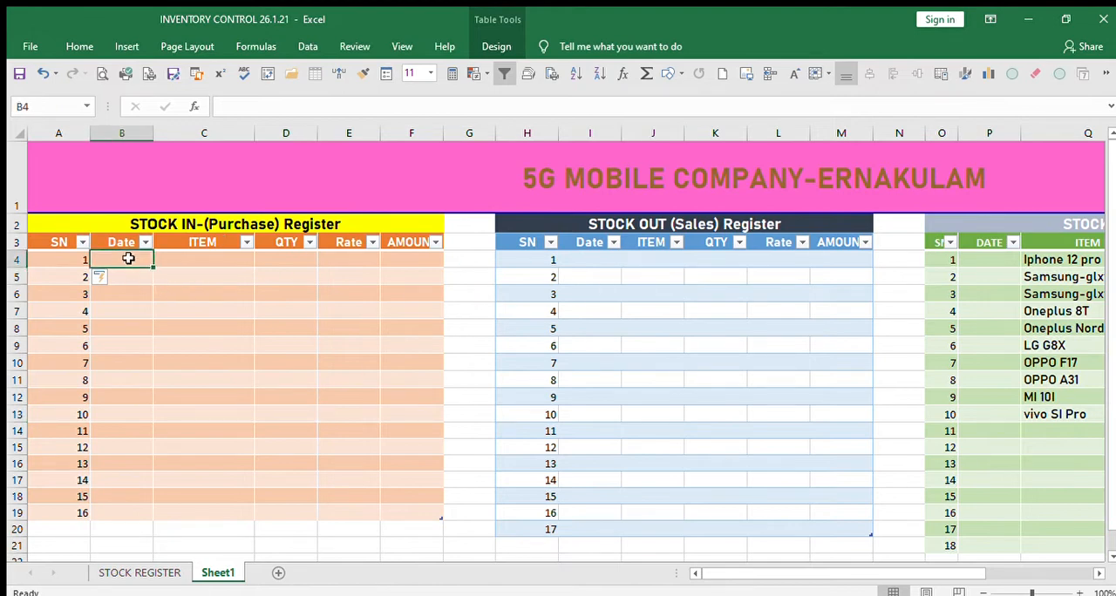
{"action": "type", "text": "1/1/21"}
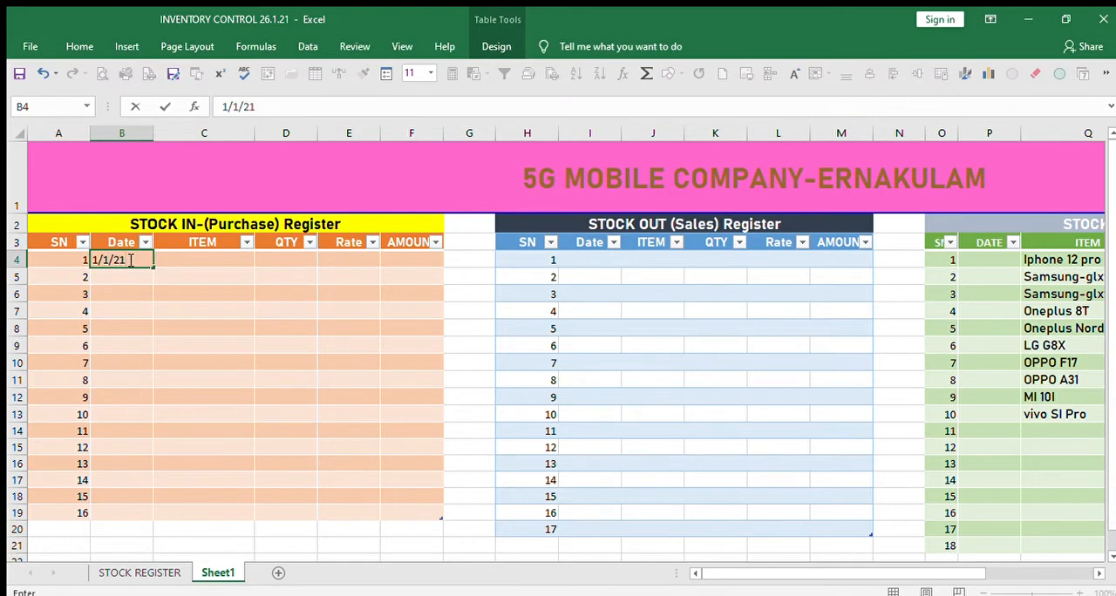
{"action": "key", "text": "Tab"}
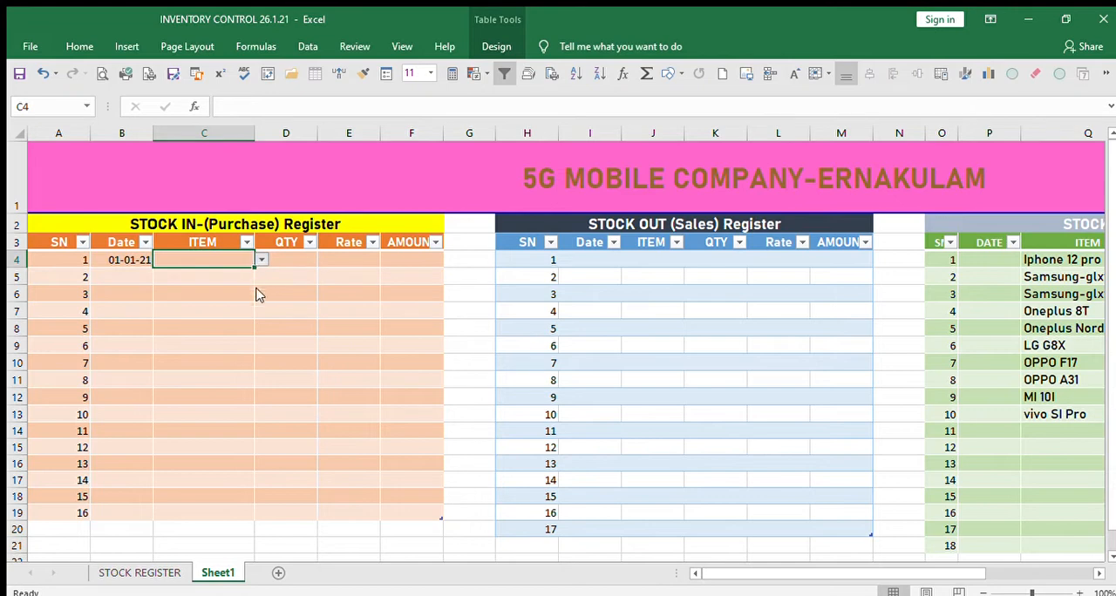
{"action": "type", "text": "Iphone 12 pro Max"}
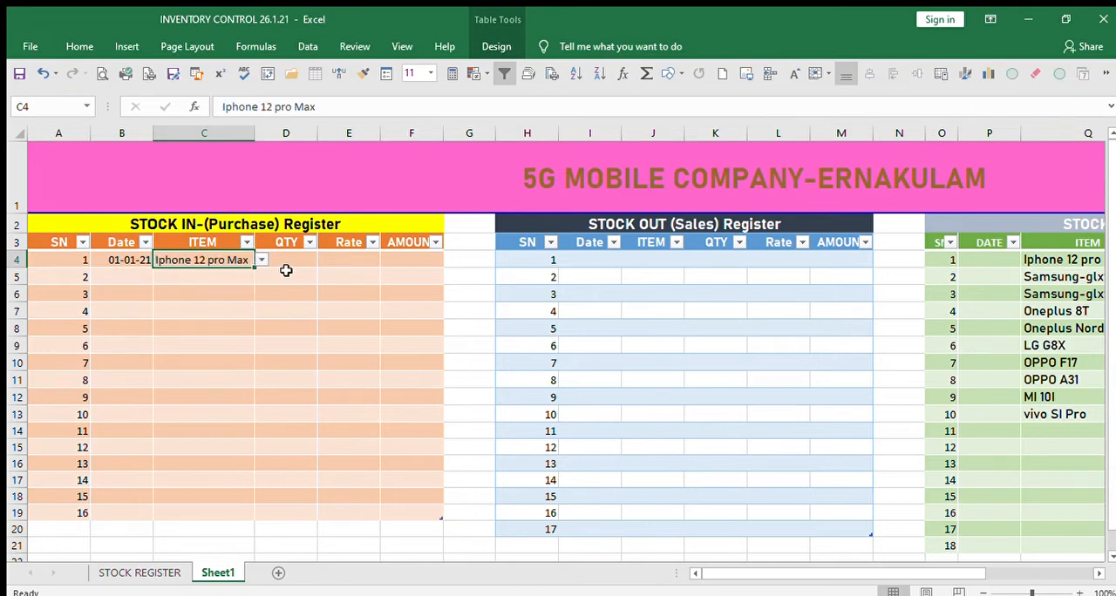
{"action": "key", "text": "Tab"}
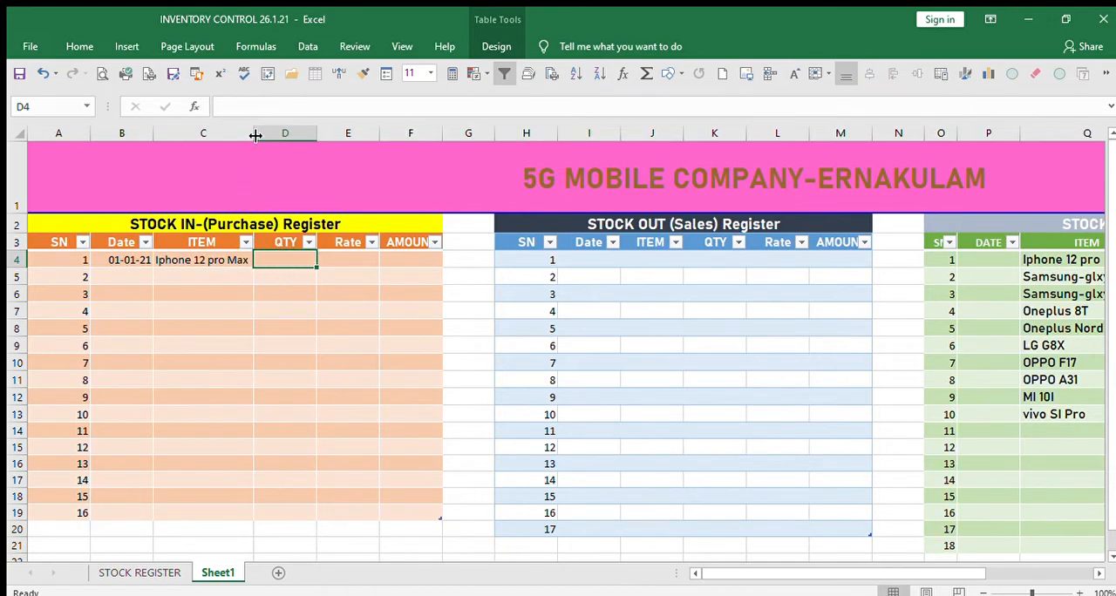
Enter a quantity of 20 and a rate of 75000 for the Iphone 12 pro Max purchase in row 4.
{"action": "left_click", "coordinate": [297, 347]}
{"action": "left_click", "coordinate": [280, 260]}
{"action": "type", "text": "20"}
{"action": "key", "text": "Tab"}
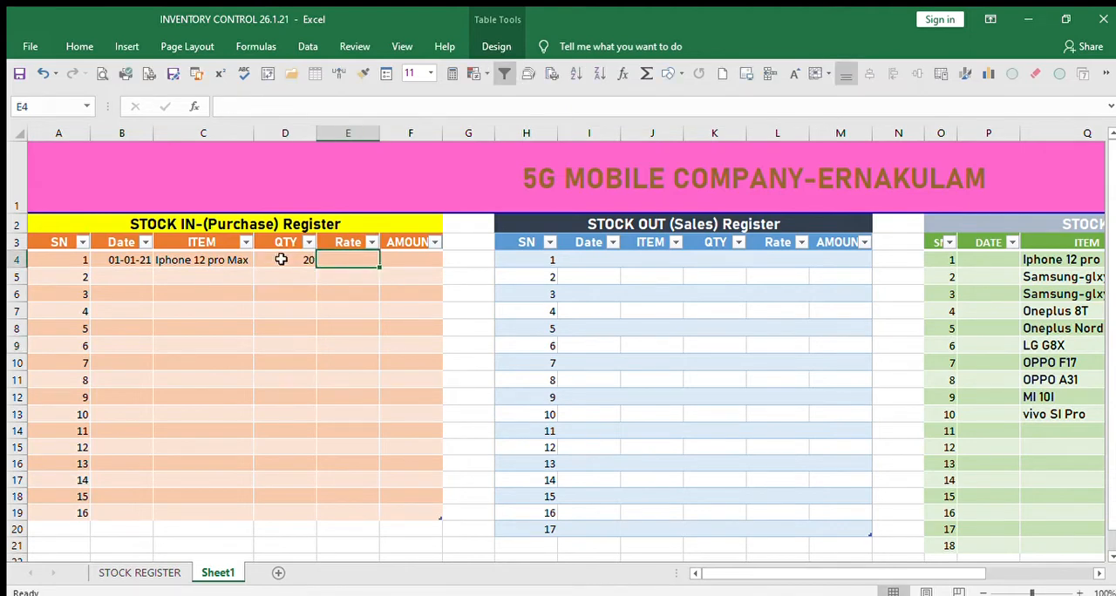
{"action": "type", "text": "7"}
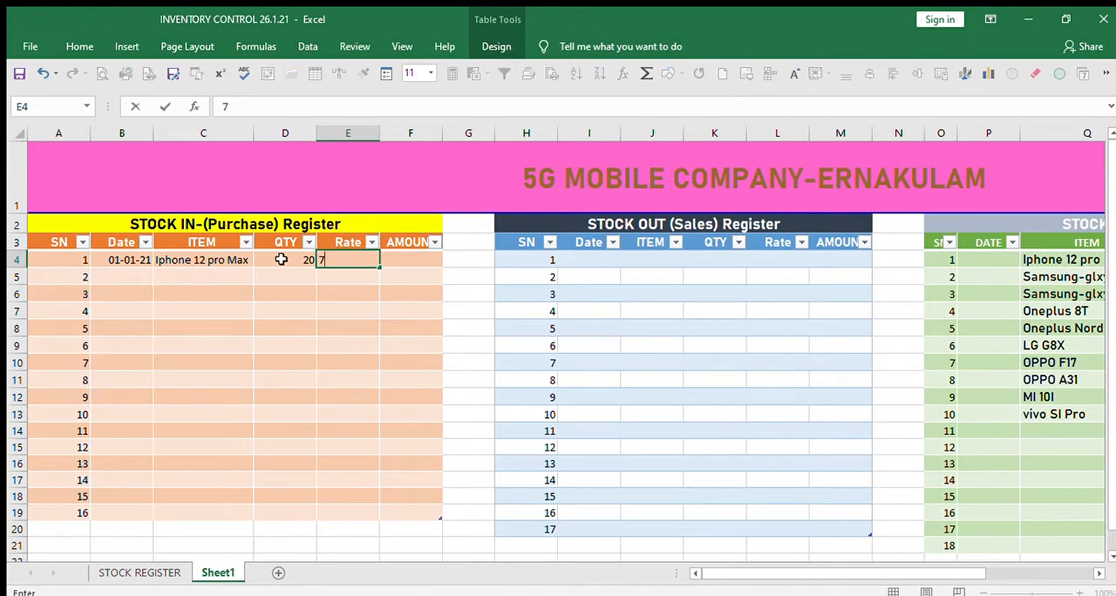
{"action": "type", "text": "5000"}
{"action": "key", "text": "Tab"}
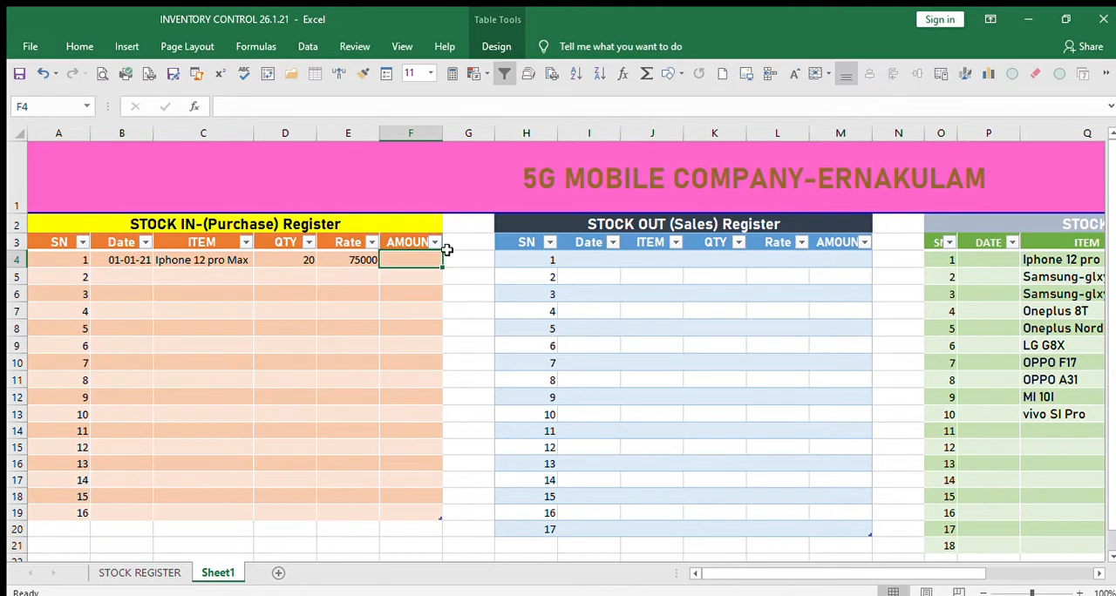
{"action": "left_click", "coordinate": [407, 324]}
{"action": "left_click", "coordinate": [411, 265]}
{"action": "type", "text": "="}
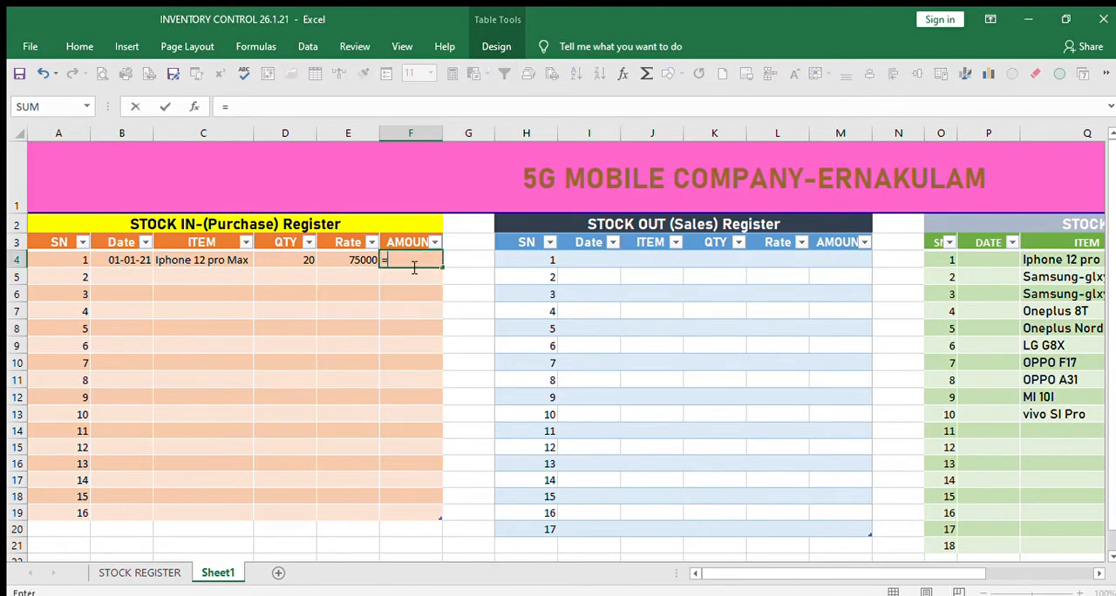
{"action": "left_click", "coordinate": [309, 260]}
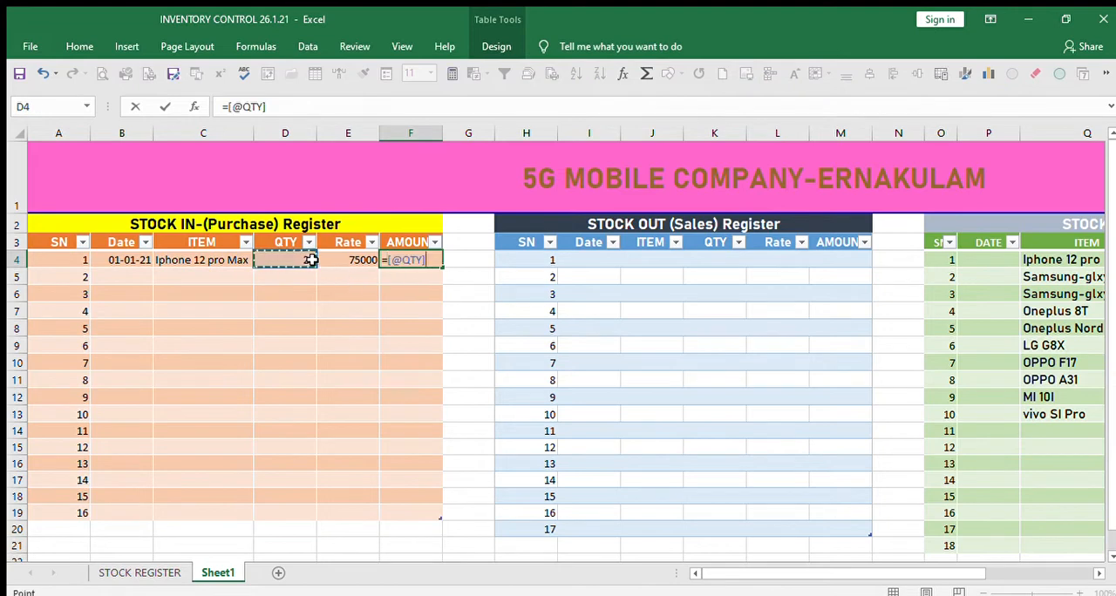
{"action": "type", "text": "*"}
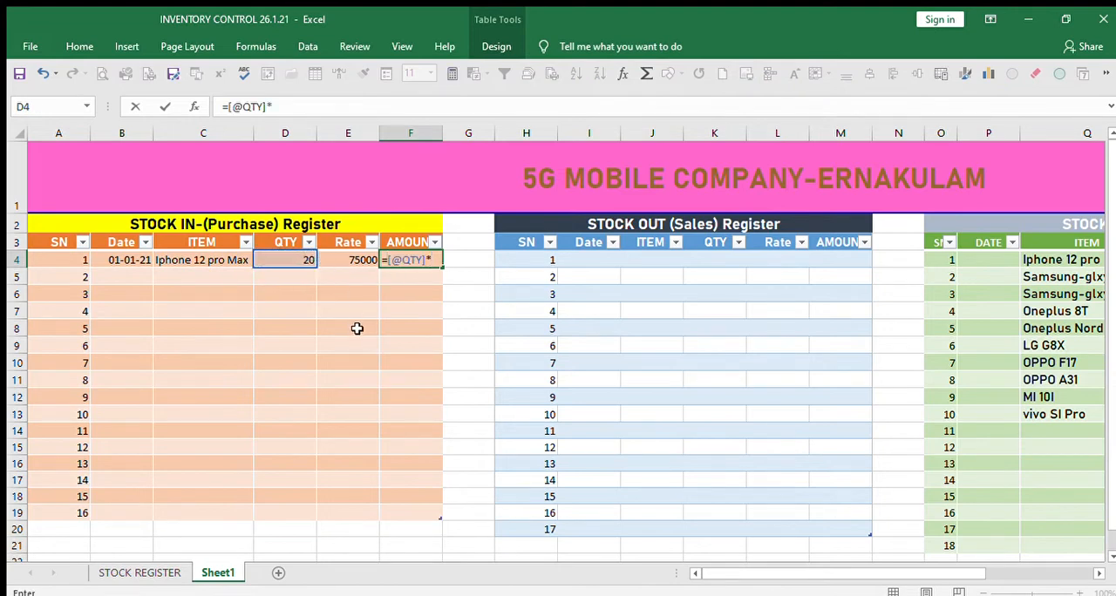
{"action": "left_click", "coordinate": [361, 260]}
{"action": "key", "text": "Return"}
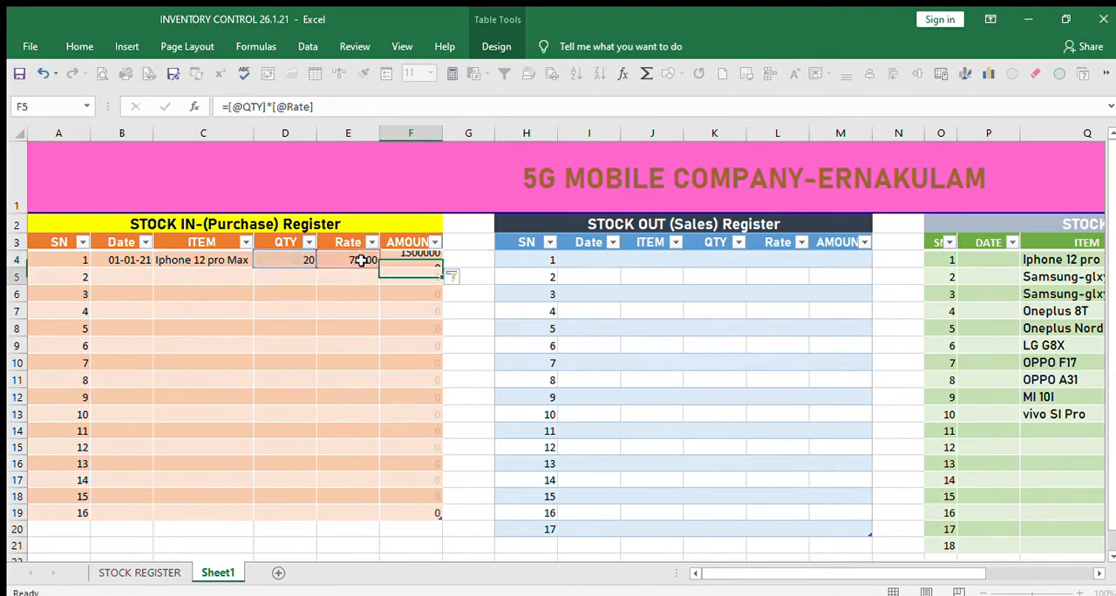
{"action": "left_click", "coordinate": [389, 346]}
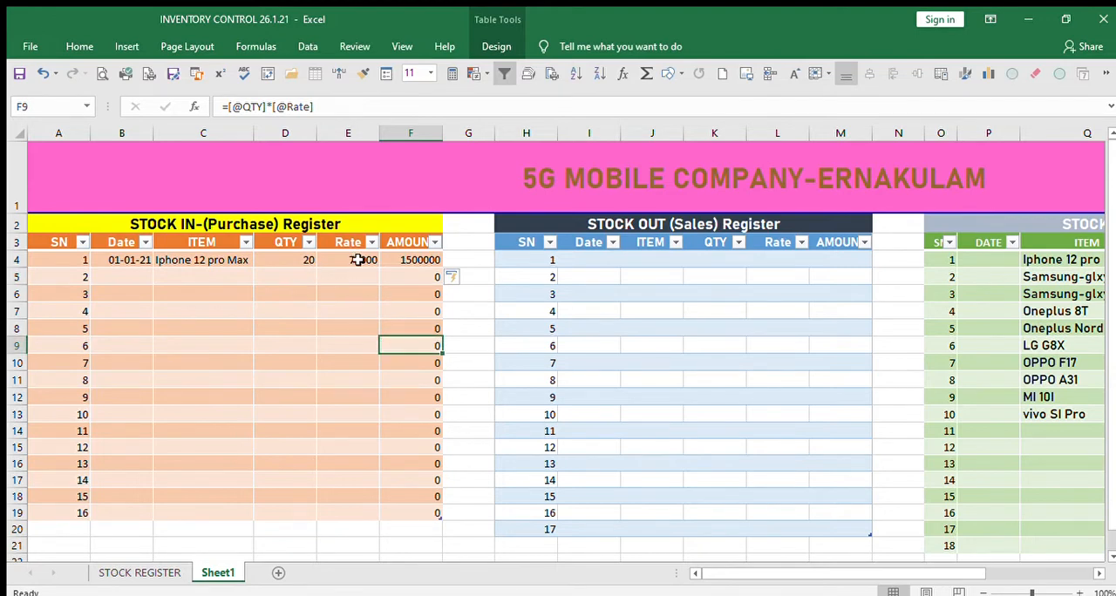
Start the second purchase entry in row 5 with the date 01-01-21 and the item LG G8X.
{"action": "left_click", "coordinate": [127, 276]}
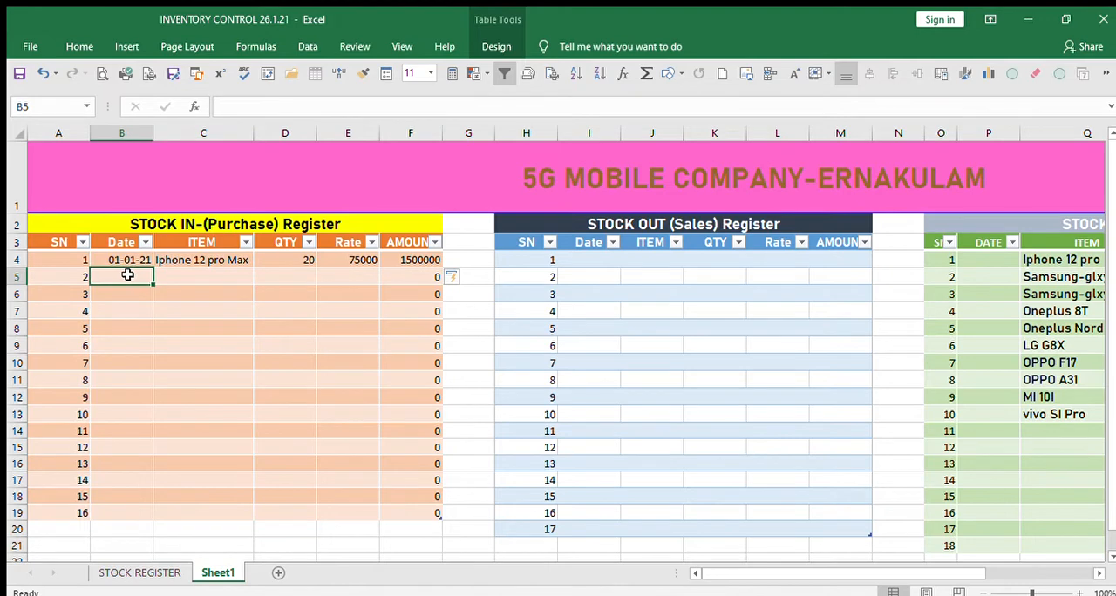
{"action": "type", "text": "1/"}
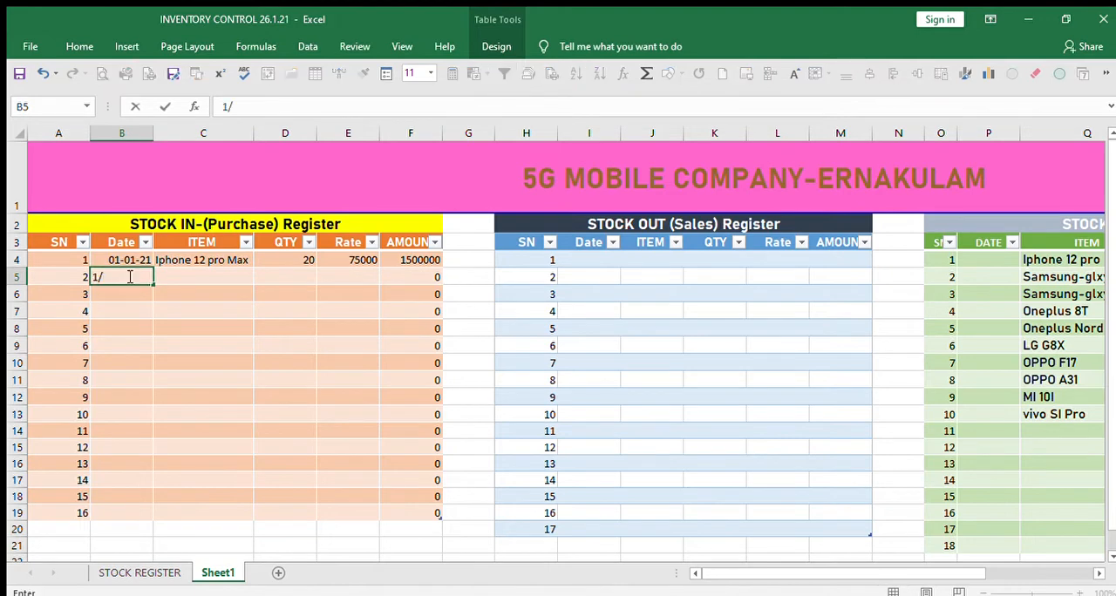
{"action": "type", "text": "1/21"}
{"action": "key", "text": "Tab"}
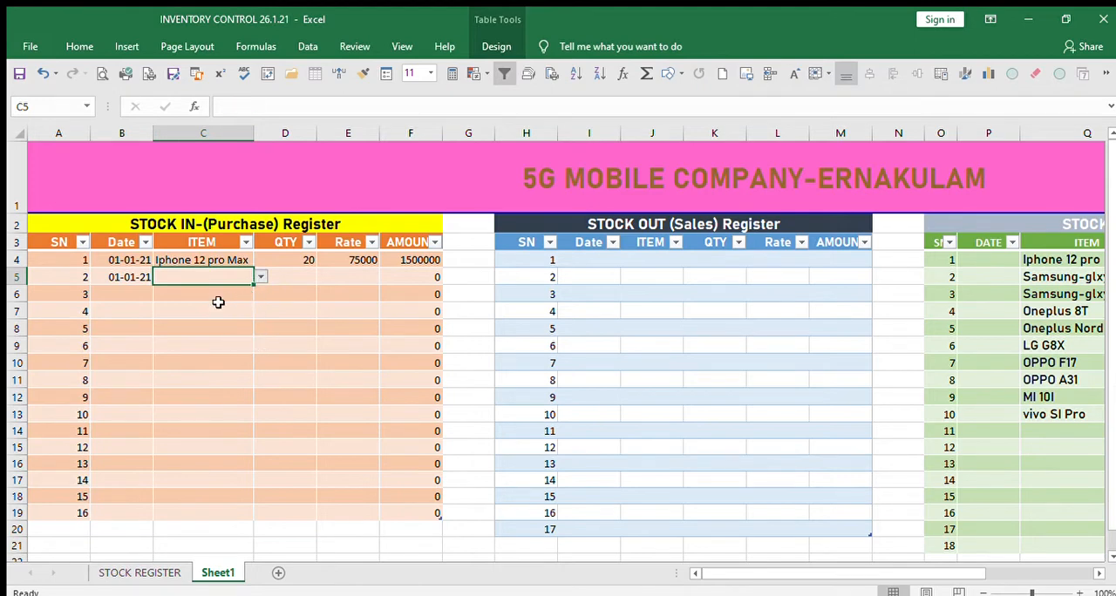
{"action": "type", "text": "LG G8X"}
Enter a quantity of 30 and a rate of 55000 for the LG G8X purchase in row 5.
{"action": "left_click", "coordinate": [293, 277]}
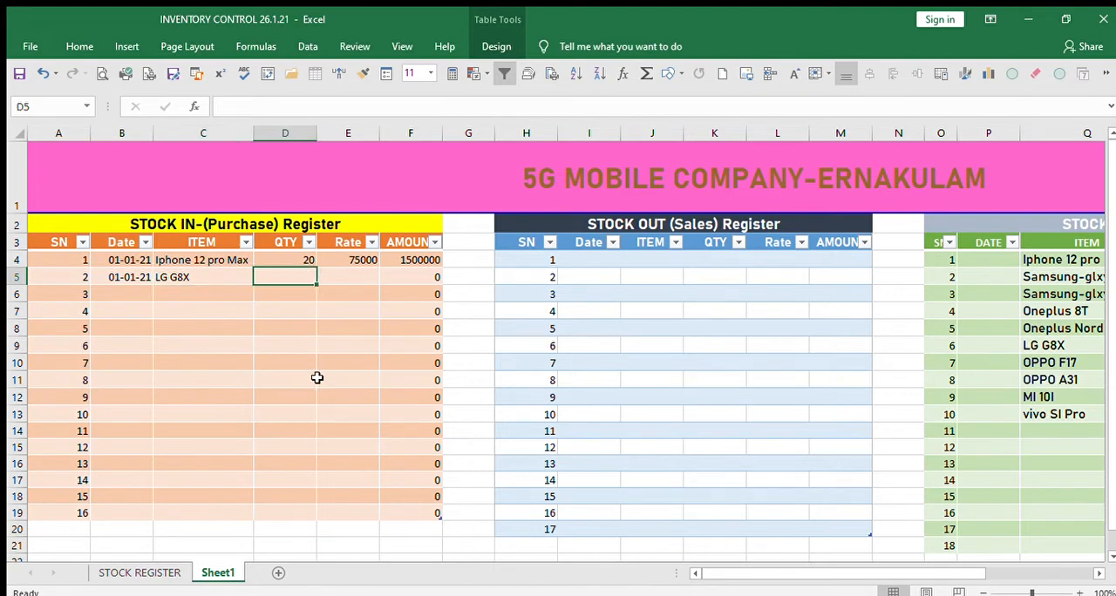
{"action": "type", "text": "30"}
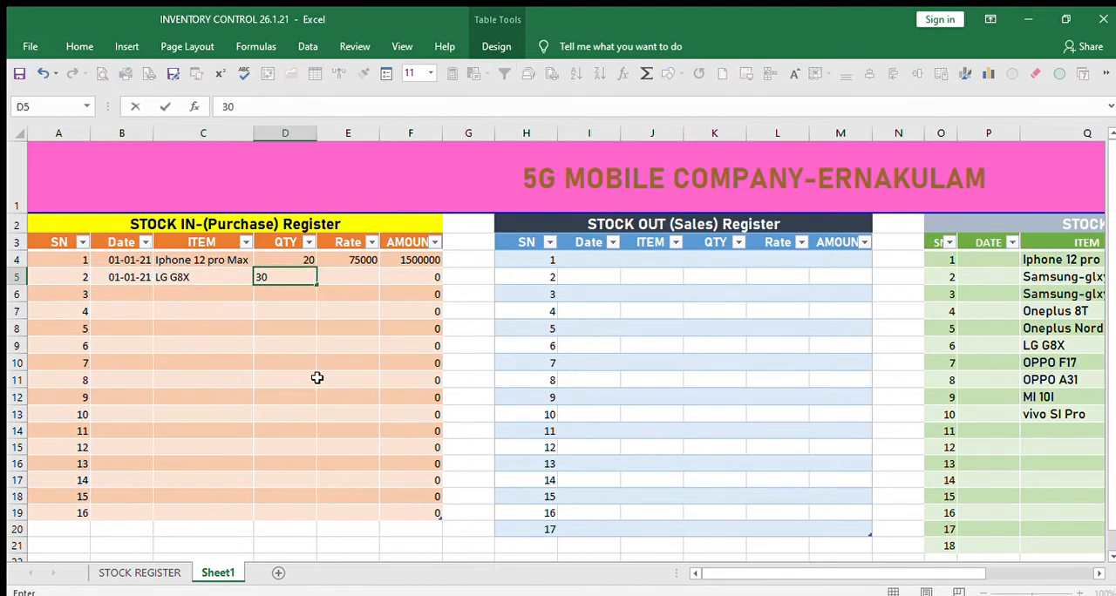
{"action": "key", "text": "Tab"}
{"action": "type", "text": "5"}
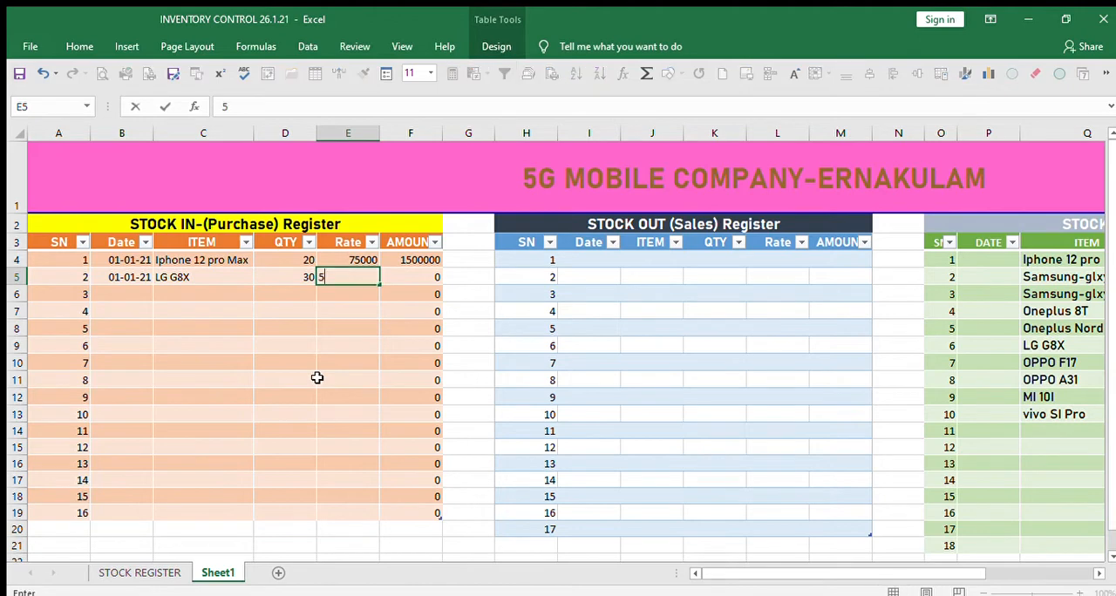
{"action": "type", "text": "5000"}
{"action": "key", "text": "Tab"}
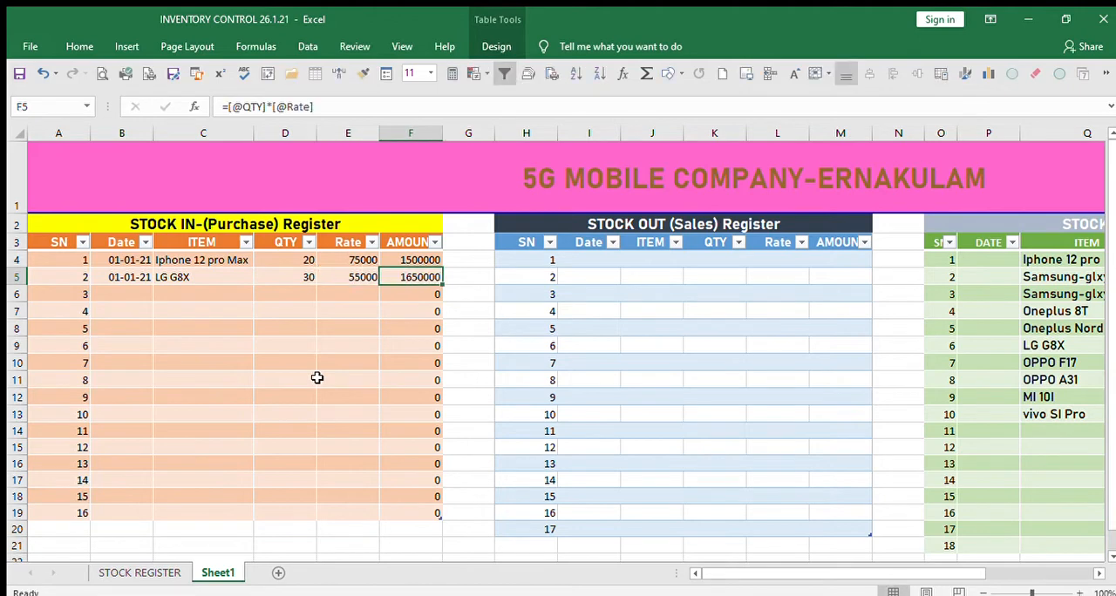
Start the third purchase entry in row 6 with the date 02-01-21 and the item OPPO F17.
{"action": "left_click", "coordinate": [127, 291]}
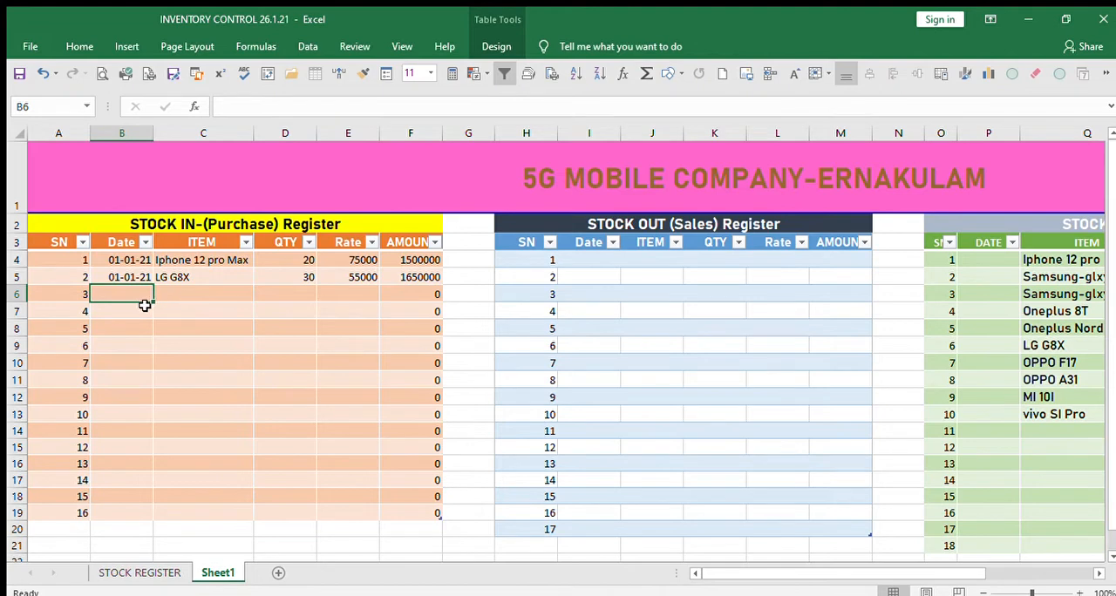
{"action": "type", "text": "2/1/21"}
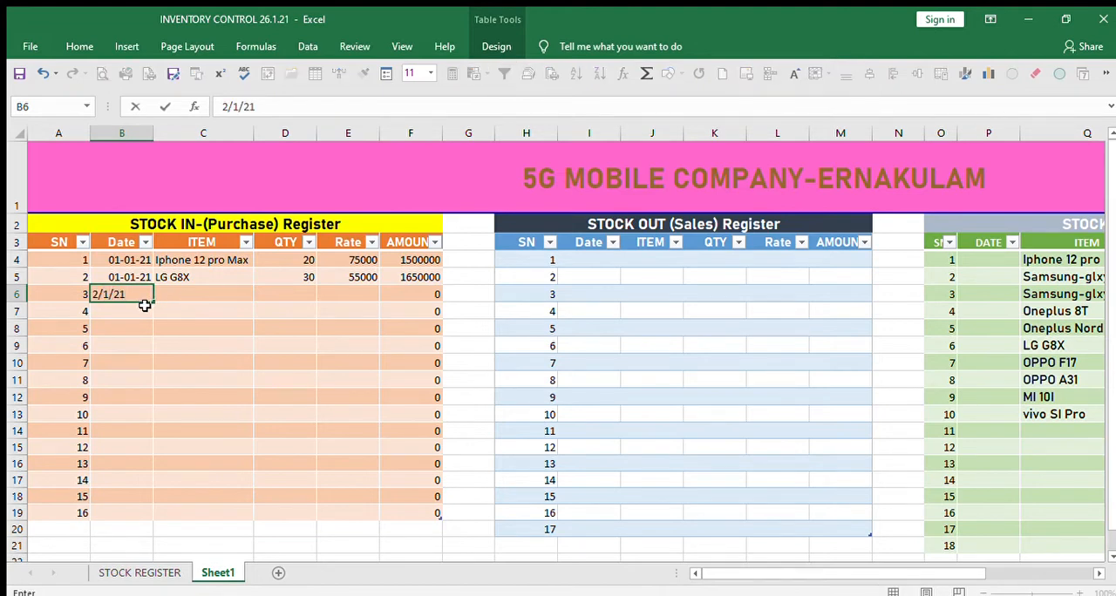
{"action": "key", "text": "Return"}
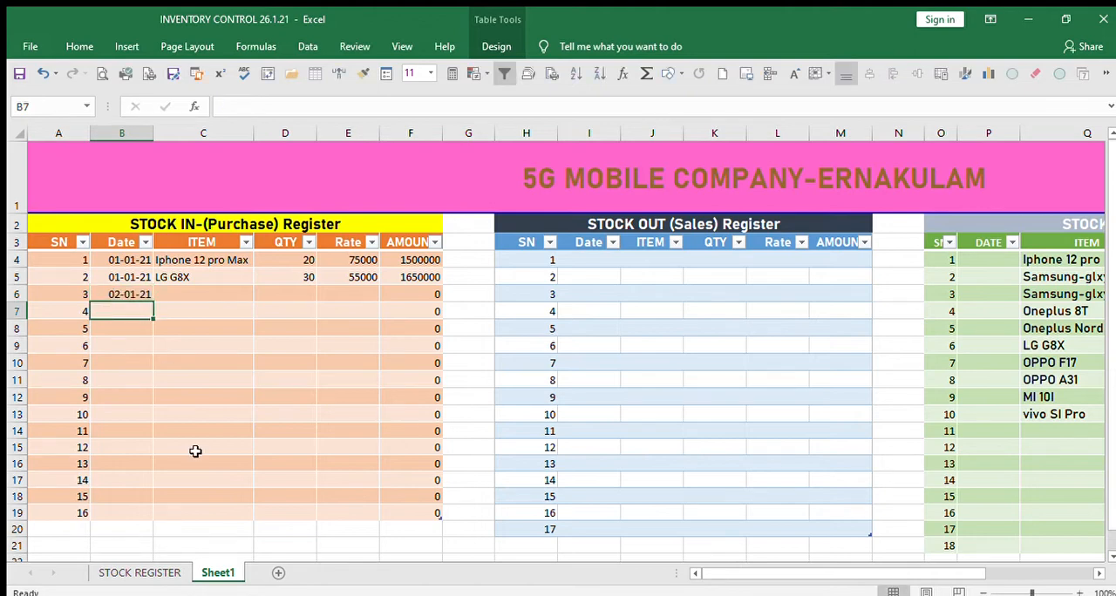
{"action": "left_click", "coordinate": [185, 293]}
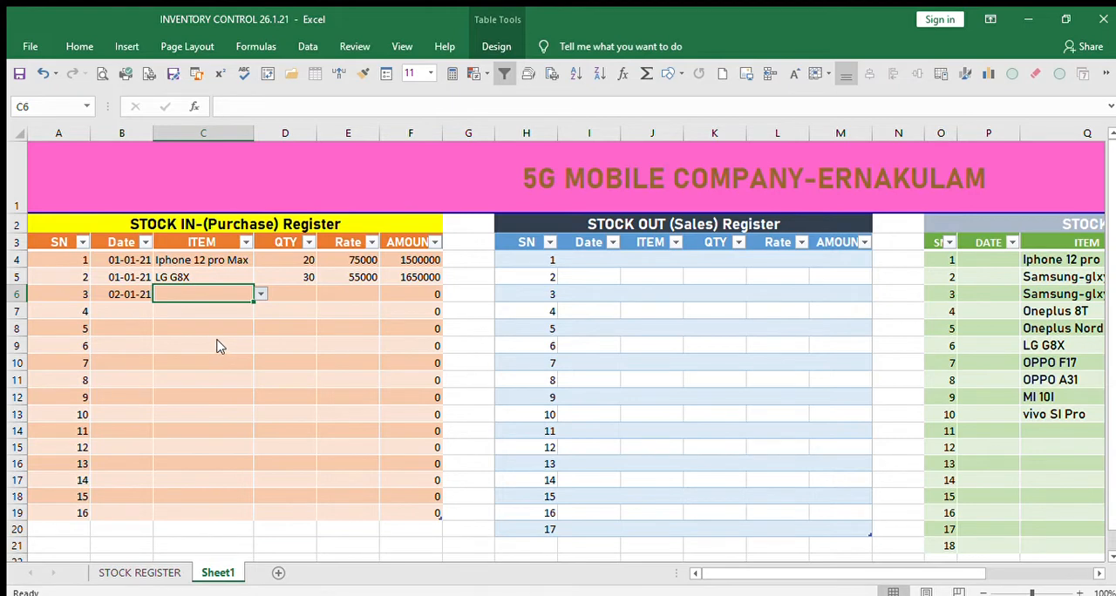
{"action": "left_click", "coordinate": [219, 371]}
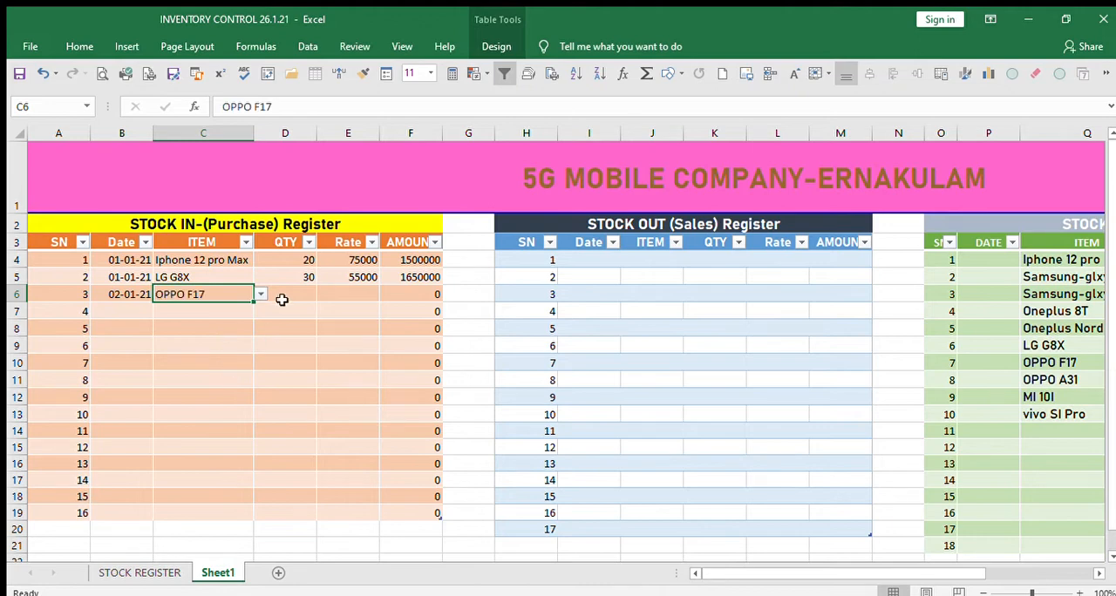
Enter a quantity of 35 and a rate of 19000 for the OPPO F17 purchase in row 6.
{"action": "left_click", "coordinate": [284, 298]}
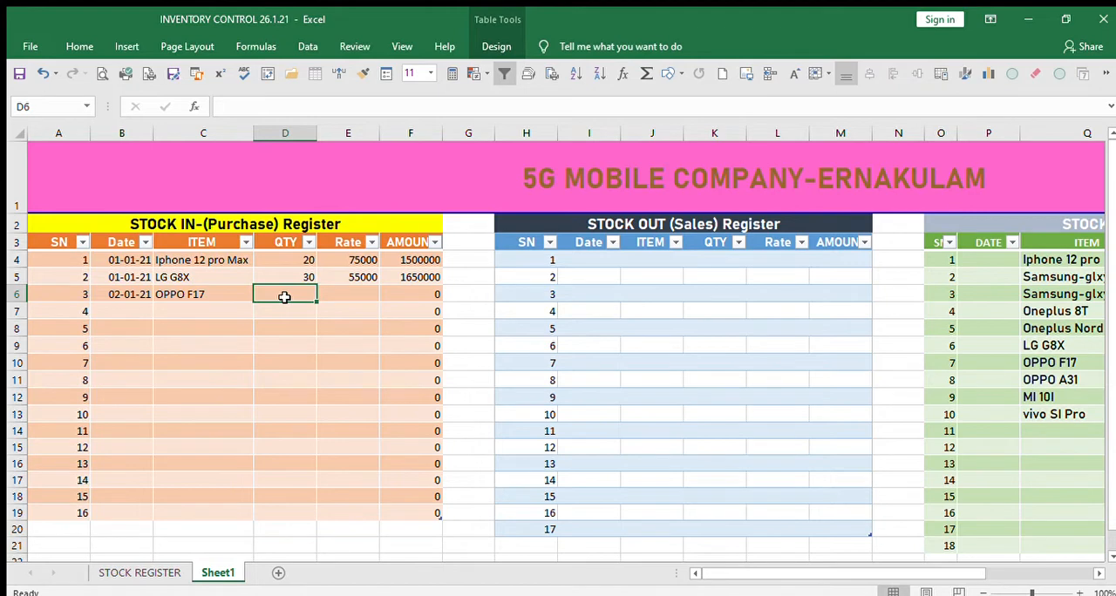
{"action": "type", "text": "35"}
{"action": "key", "text": "Tab"}
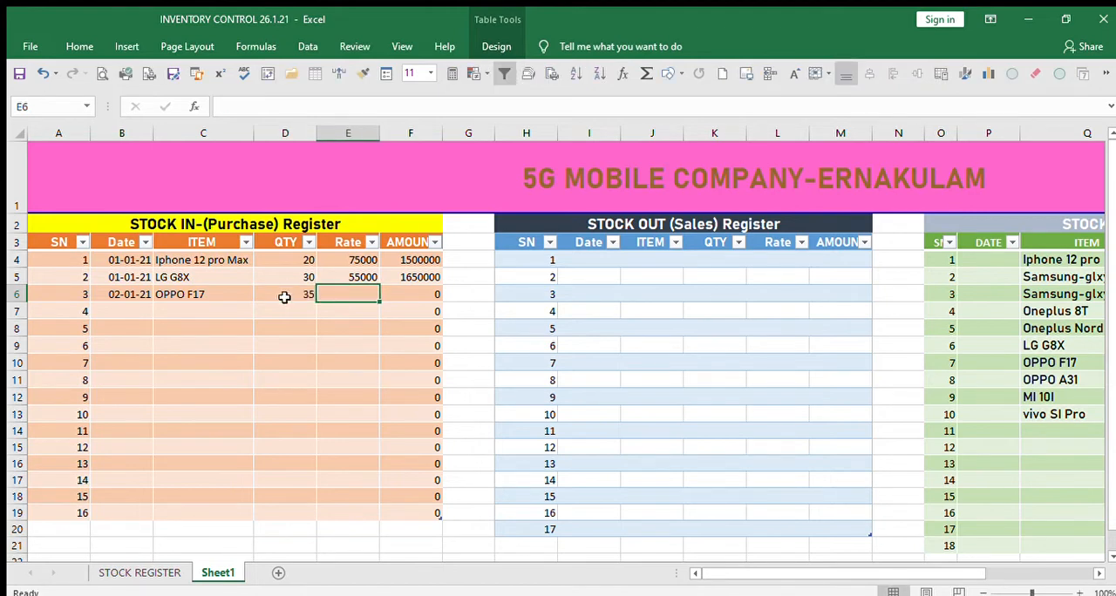
{"action": "type", "text": "1"}
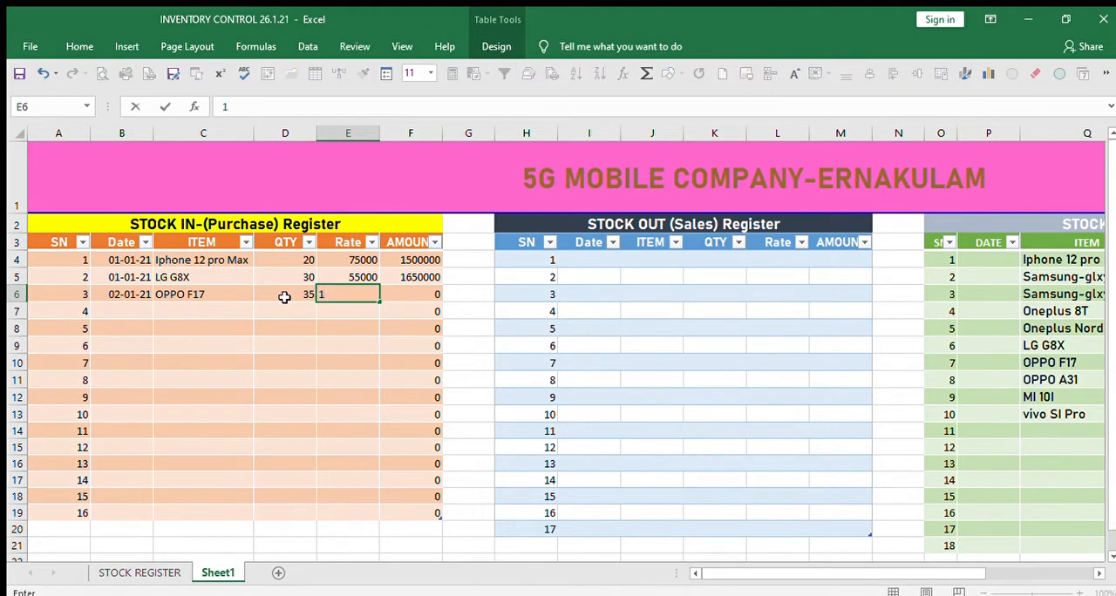
{"action": "type", "text": "9000"}
{"action": "key", "text": "Tab"}
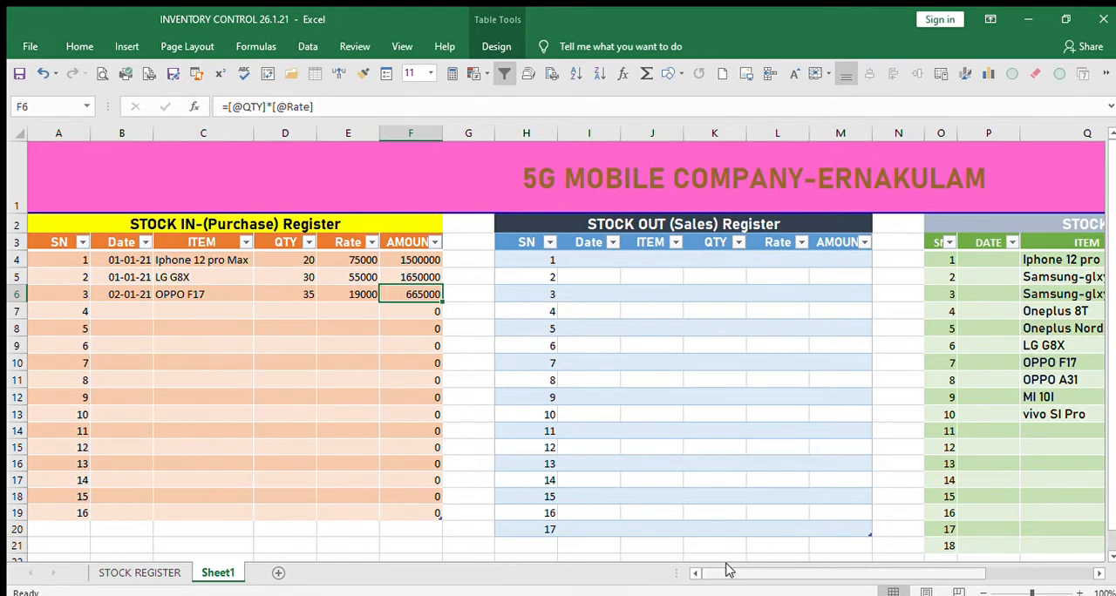
Begin a SUMIF formula in R4 of the closing stock register's P-QTY column, using the purchase register's ITEM column as the range.
{"action": "mouse_move", "coordinate": [720, 574]}
{"action": "left_mouse_down"}
{"action": "mouse_move", "coordinate": [802, 573]}
{"action": "mouse_move", "coordinate": [716, 574]}
{"action": "left_mouse_up"}
{"action": "left_click_drag", "start_coordinate": [708, 573], "coordinate": [815, 573]}
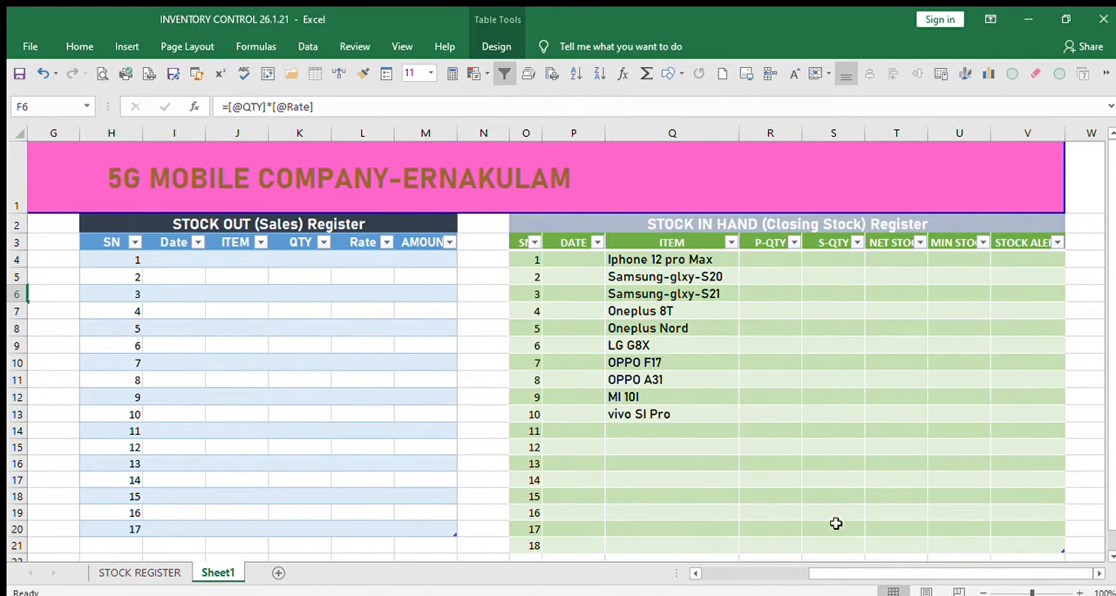
{"action": "mouse_move", "coordinate": [839, 575]}
{"action": "left_mouse_down"}
{"action": "mouse_move", "coordinate": [732, 576]}
{"action": "mouse_move", "coordinate": [832, 577]}
{"action": "left_mouse_up"}
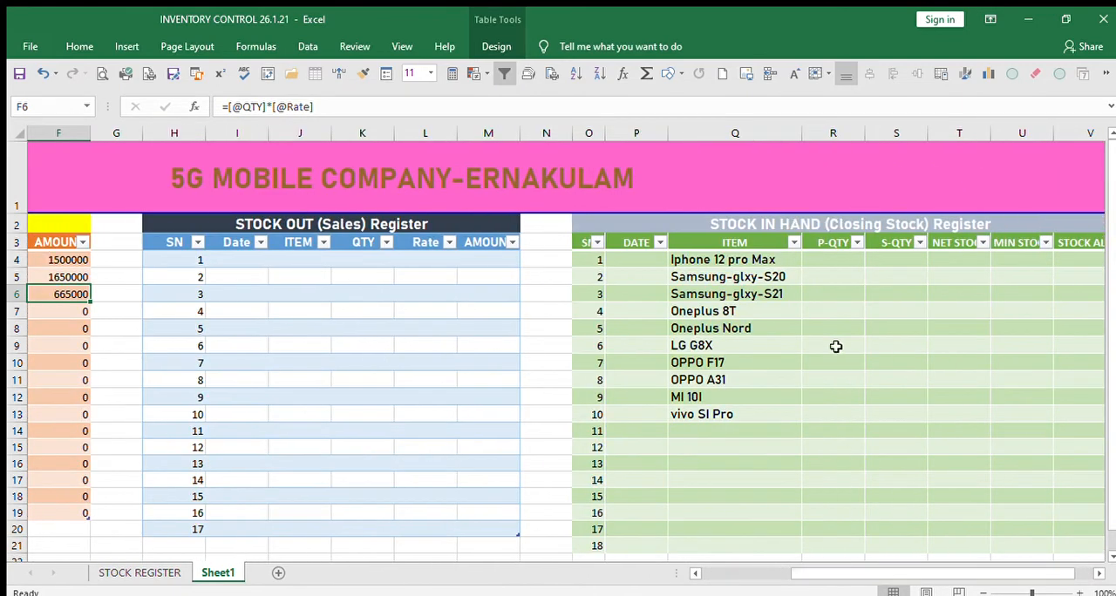
{"action": "left_click", "coordinate": [834, 261]}
{"action": "type", "text": "="}
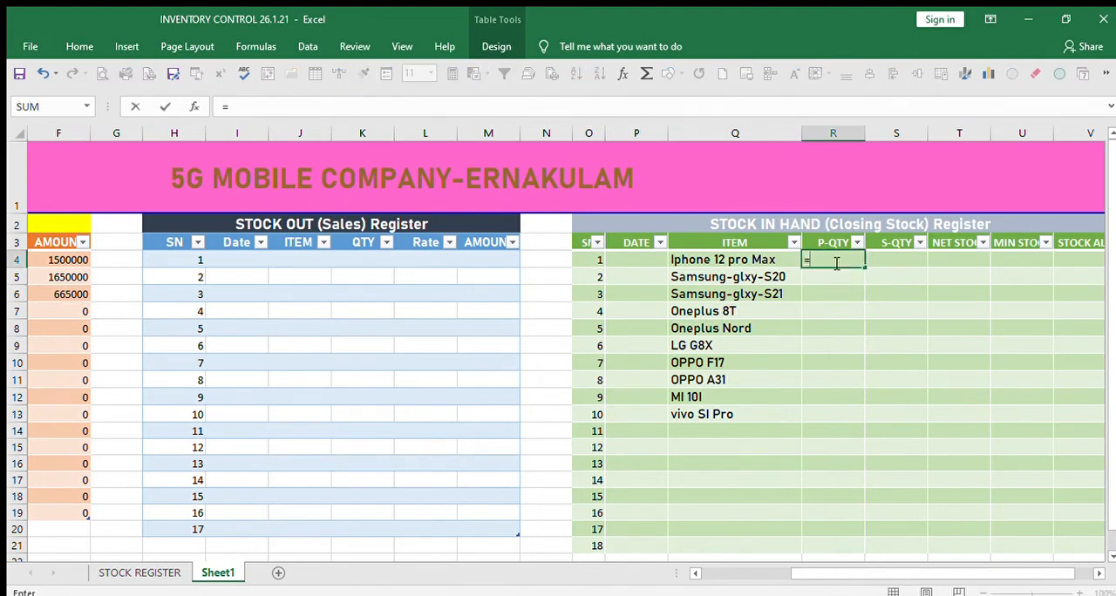
{"action": "type", "text": "SUMIF("}
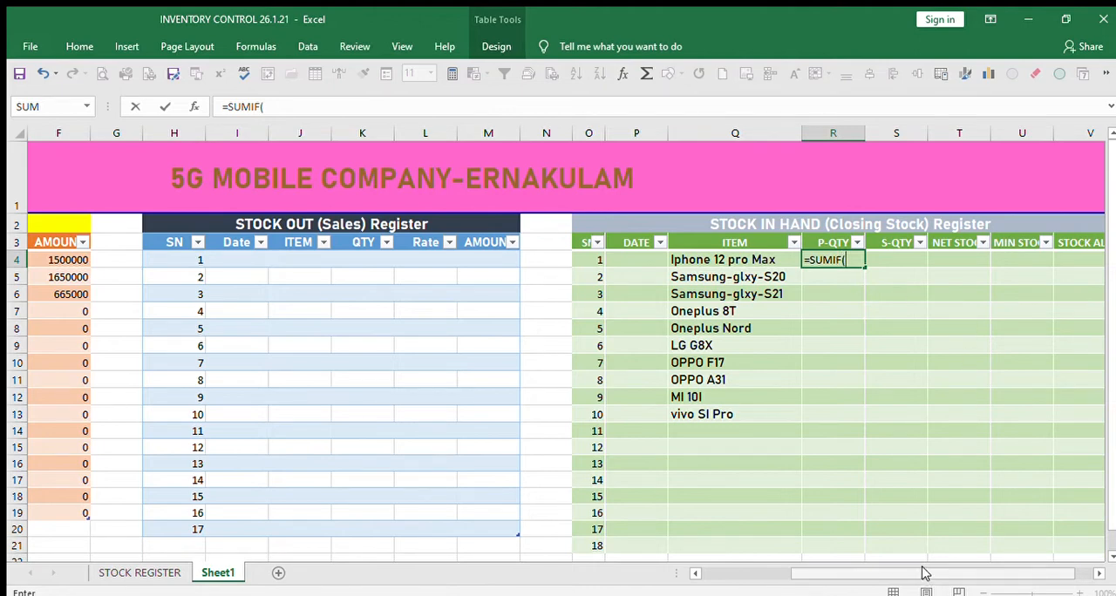
{"action": "left_click_drag", "start_coordinate": [925, 572], "coordinate": [765, 553]}
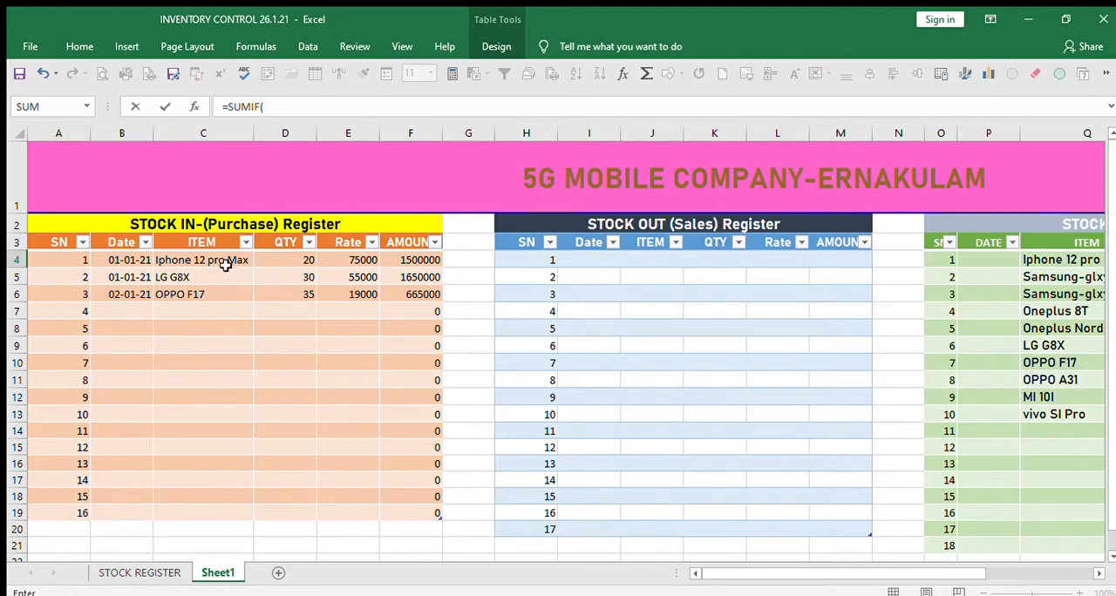
{"action": "left_click_drag", "start_coordinate": [220, 258], "coordinate": [218, 505]}
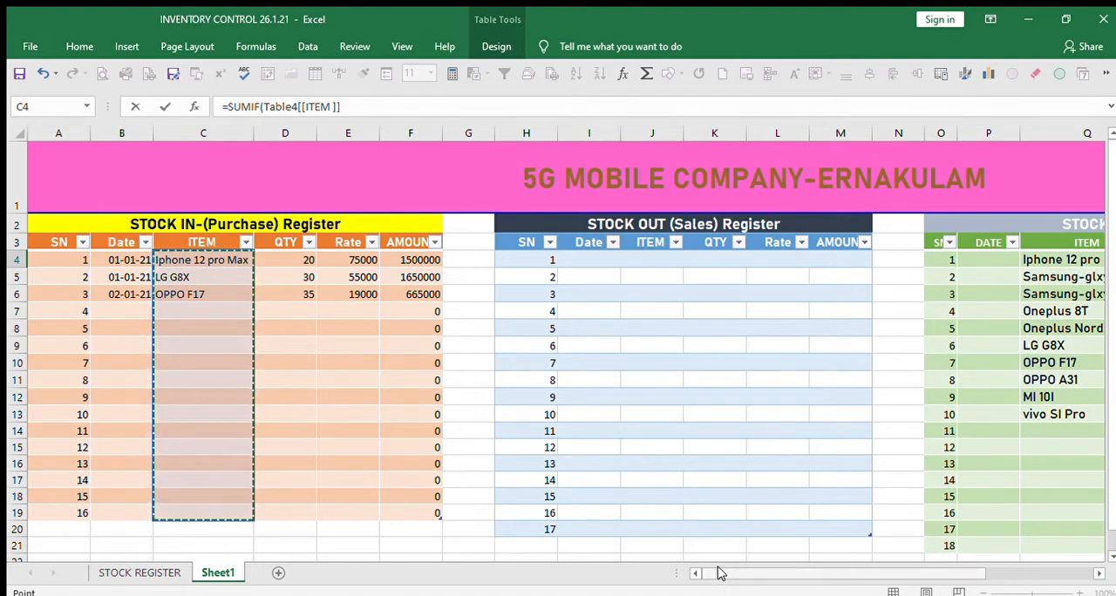
{"action": "left_click_drag", "start_coordinate": [718, 573], "coordinate": [825, 573]}
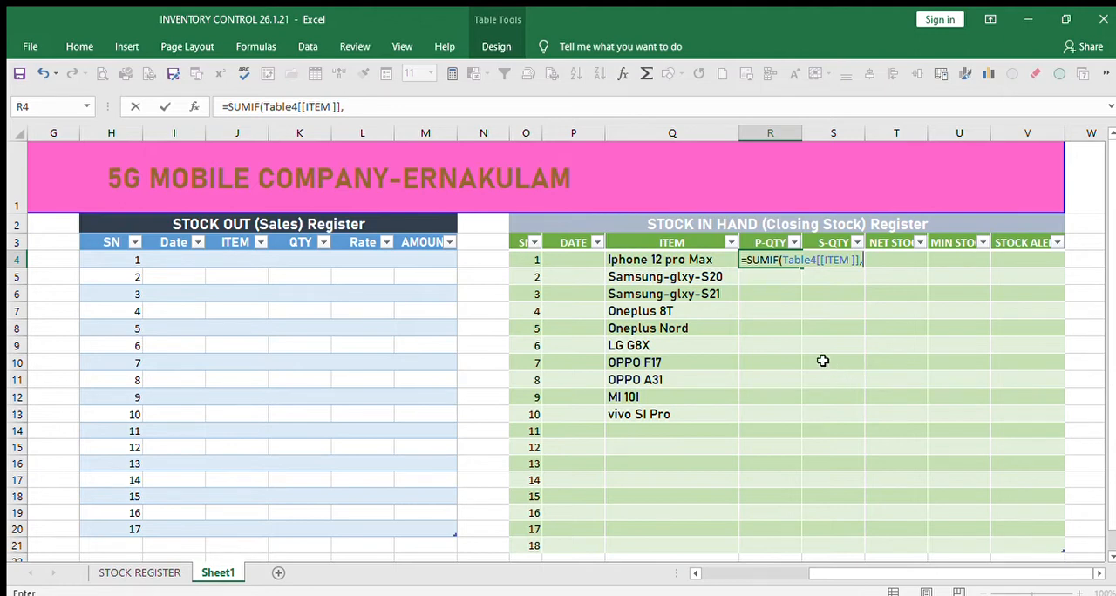
{"action": "left_click", "coordinate": [688, 262]}
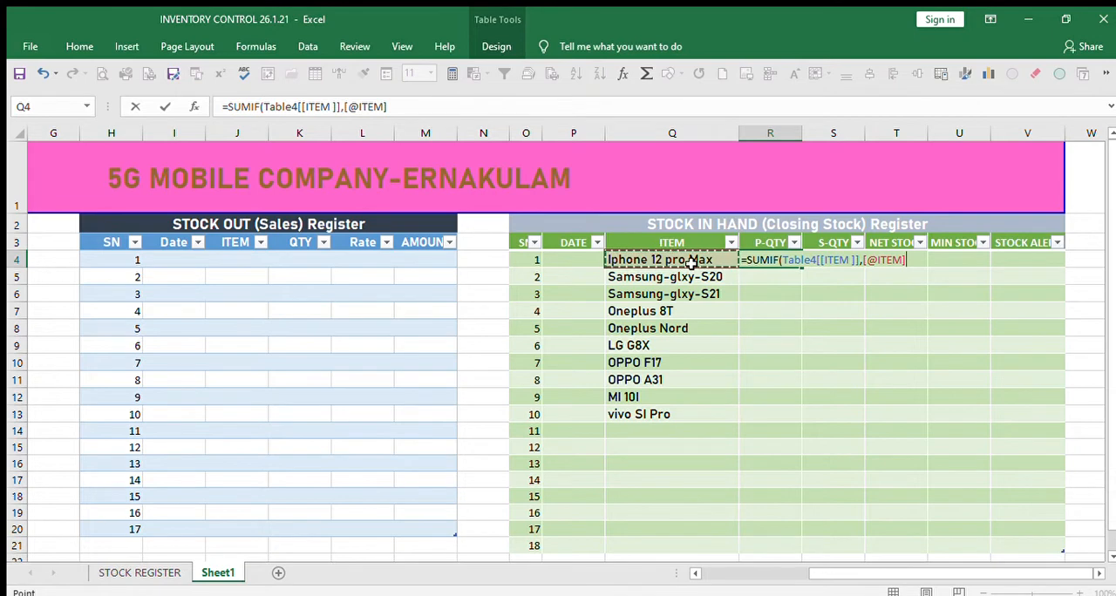
{"action": "type", "text": ","}
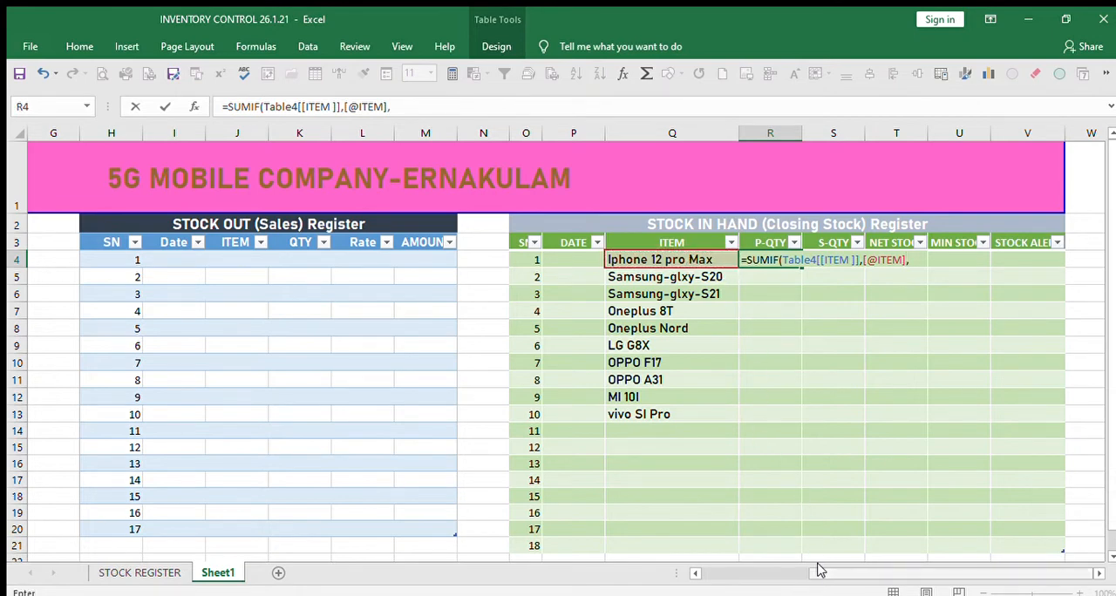
{"action": "left_click_drag", "start_coordinate": [818, 570], "coordinate": [709, 570]}
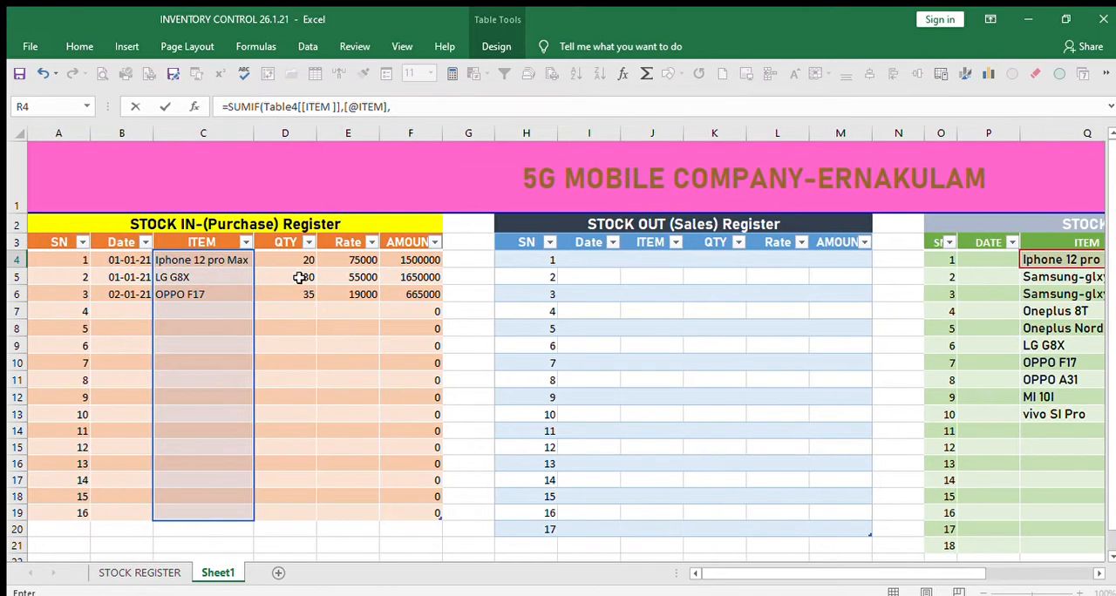
{"action": "left_click_drag", "start_coordinate": [285, 258], "coordinate": [292, 507]}
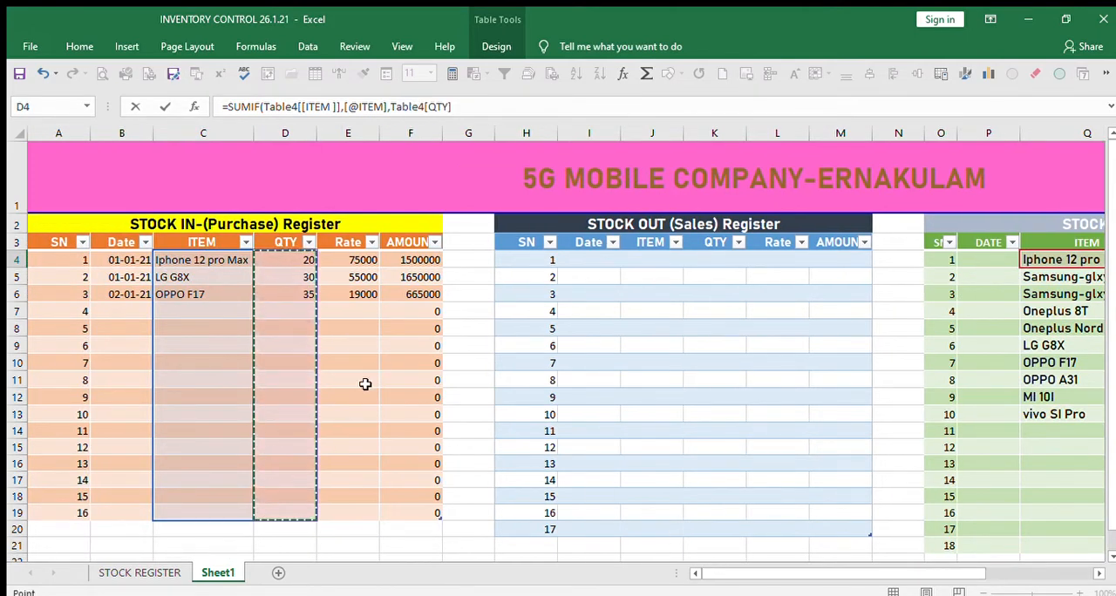
{"action": "left_click", "coordinate": [476, 106]}
{"action": "type", "text": ")"}
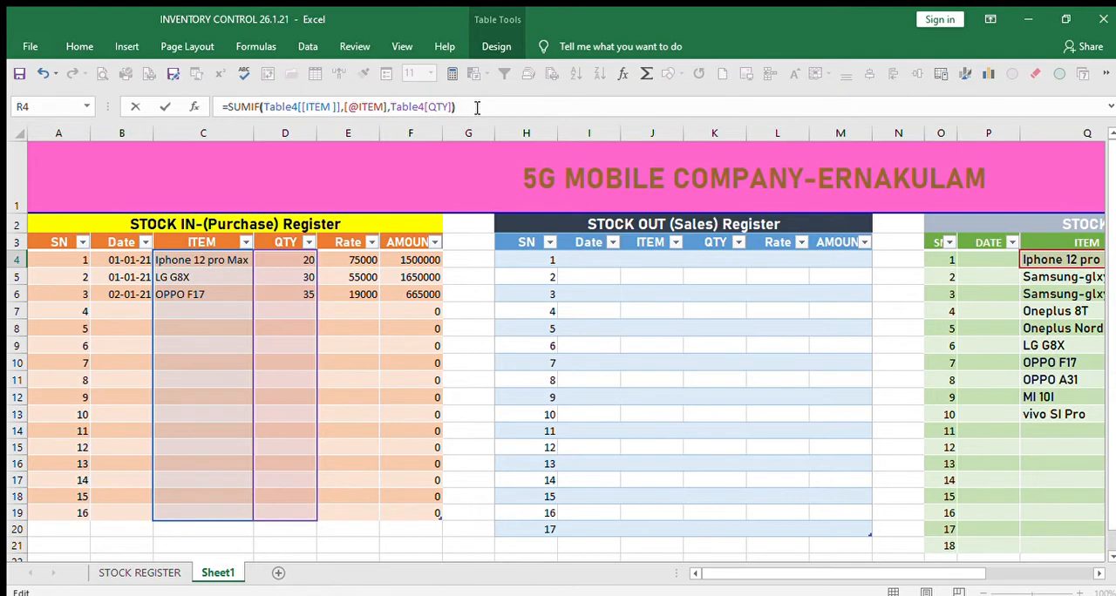
{"action": "key", "text": "Return"}
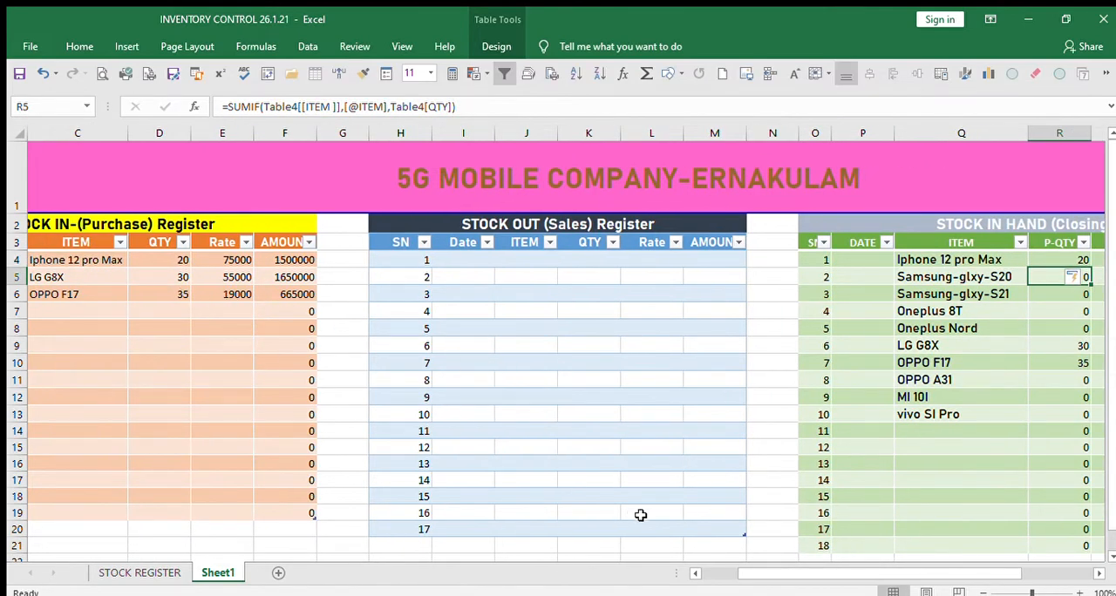
Compare the closing stock register's P-QTY values for LG G8X and OPPO F17 with their quantities in the purchase register.
{"action": "left_click_drag", "start_coordinate": [744, 569], "coordinate": [844, 576]}
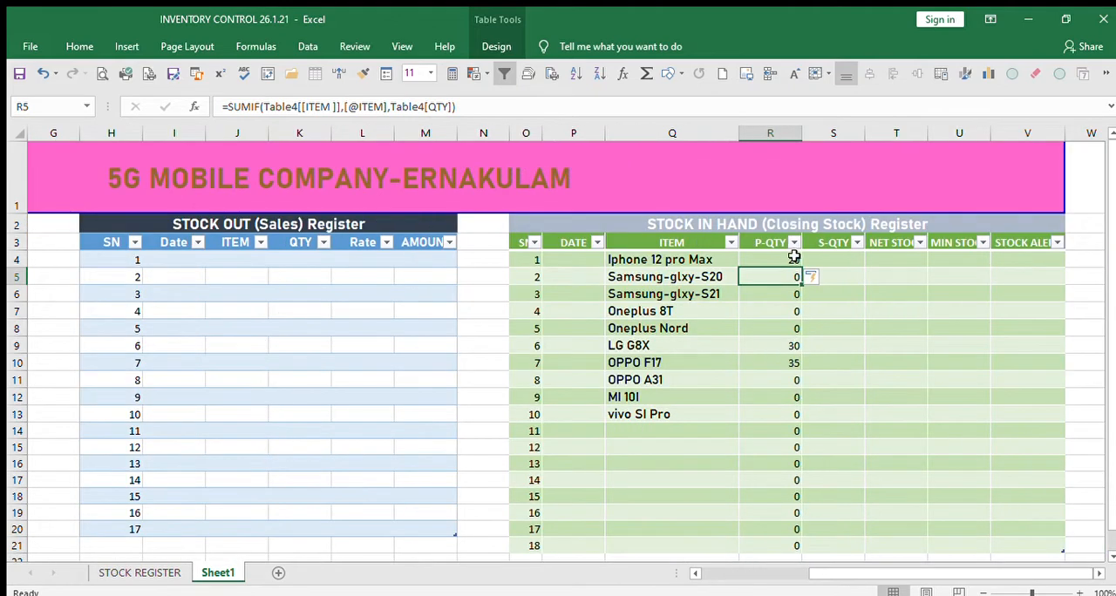
{"action": "left_click_drag", "start_coordinate": [822, 574], "coordinate": [170, 296]}
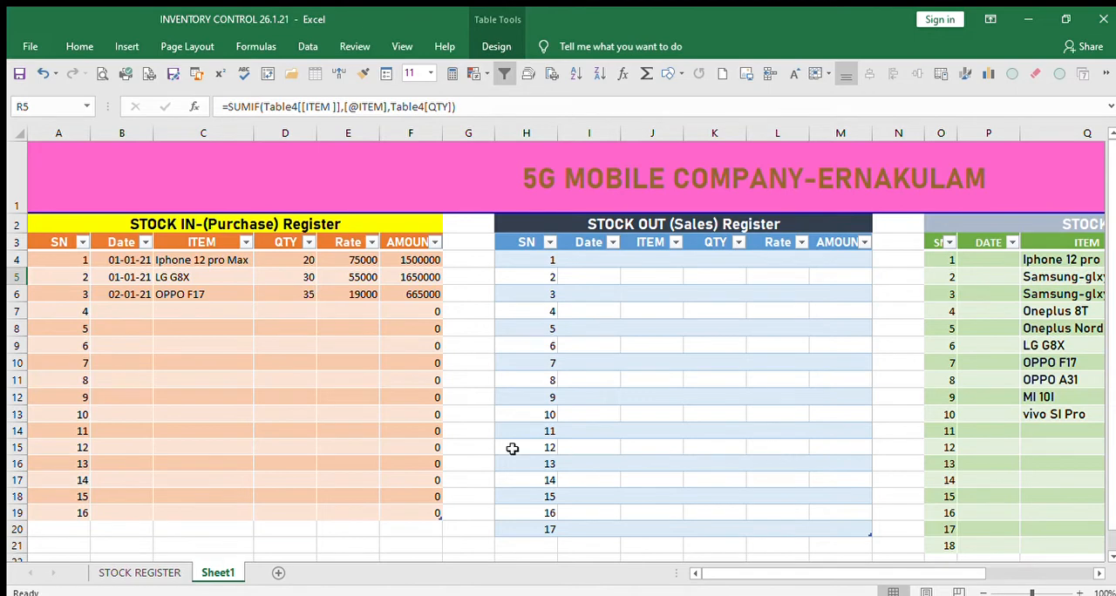
{"action": "left_click", "coordinate": [305, 276]}
{"action": "key", "text": "Right"}
{"action": "key", "text": "Right"}
{"action": "key", "text": "Right"}
{"action": "key", "text": "Right"}
{"action": "key", "text": "Right"}
{"action": "key", "text": "Right"}
{"action": "key", "text": "Right"}
{"action": "key", "text": "Right"}
{"action": "key", "text": "Right"}
{"action": "key", "text": "Right"}
{"action": "key", "text": "Right"}
{"action": "key", "text": "Right"}
{"action": "key", "text": "Right"}
{"action": "key", "text": "Right"}
{"action": "key", "text": "Right"}
{"action": "key", "text": "Right"}
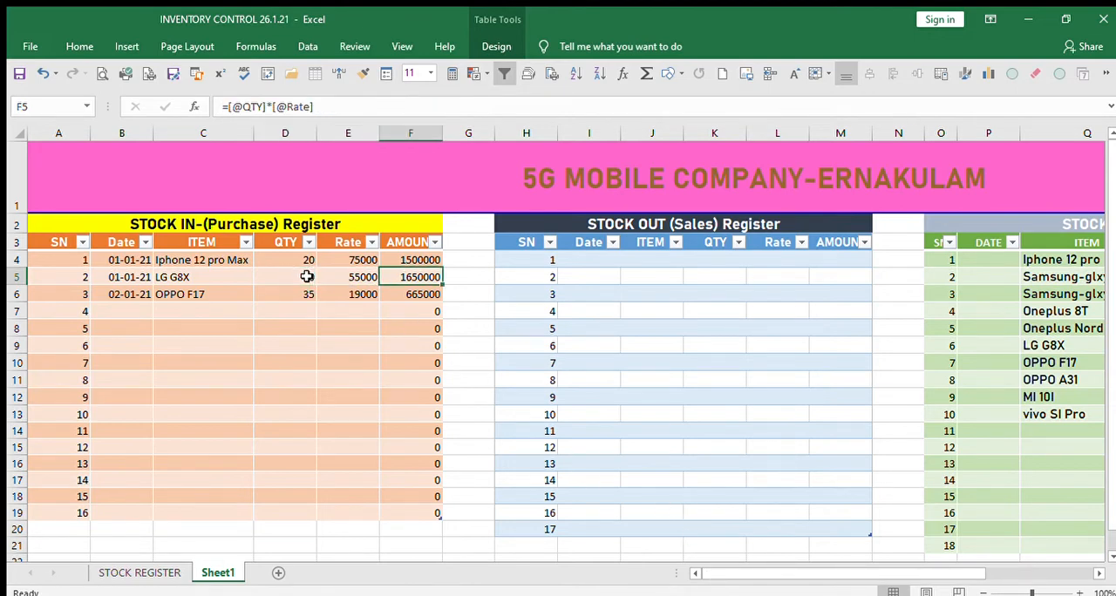
{"action": "key", "text": "Right"}
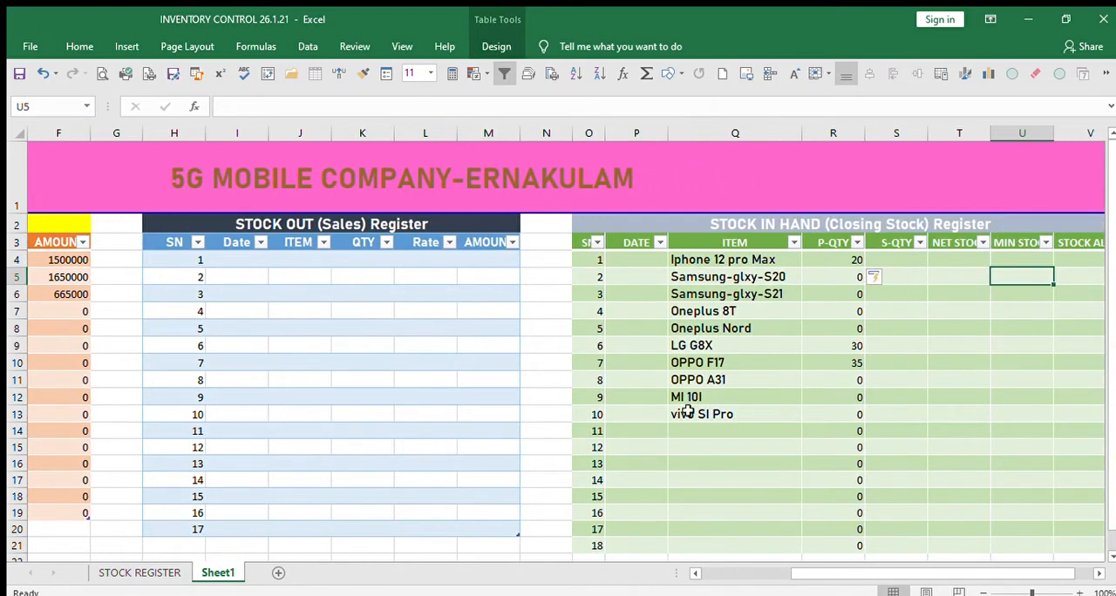
{"action": "left_click", "coordinate": [834, 350]}
{"action": "left_click", "coordinate": [838, 368]}
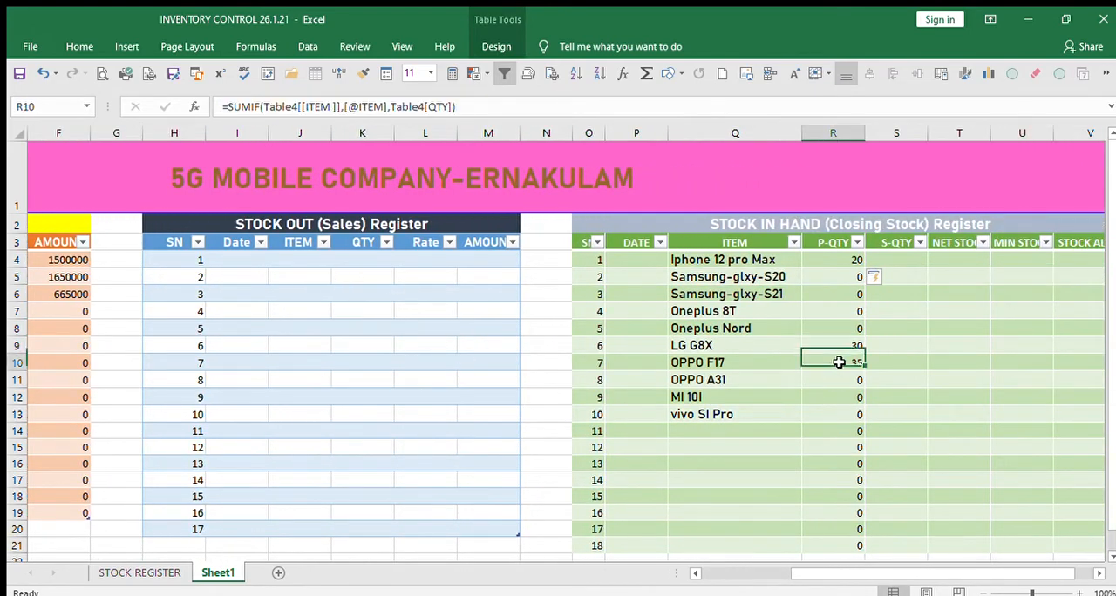
{"action": "left_click_drag", "start_coordinate": [852, 573], "coordinate": [618, 523]}
{"action": "left_click", "coordinate": [295, 298]}
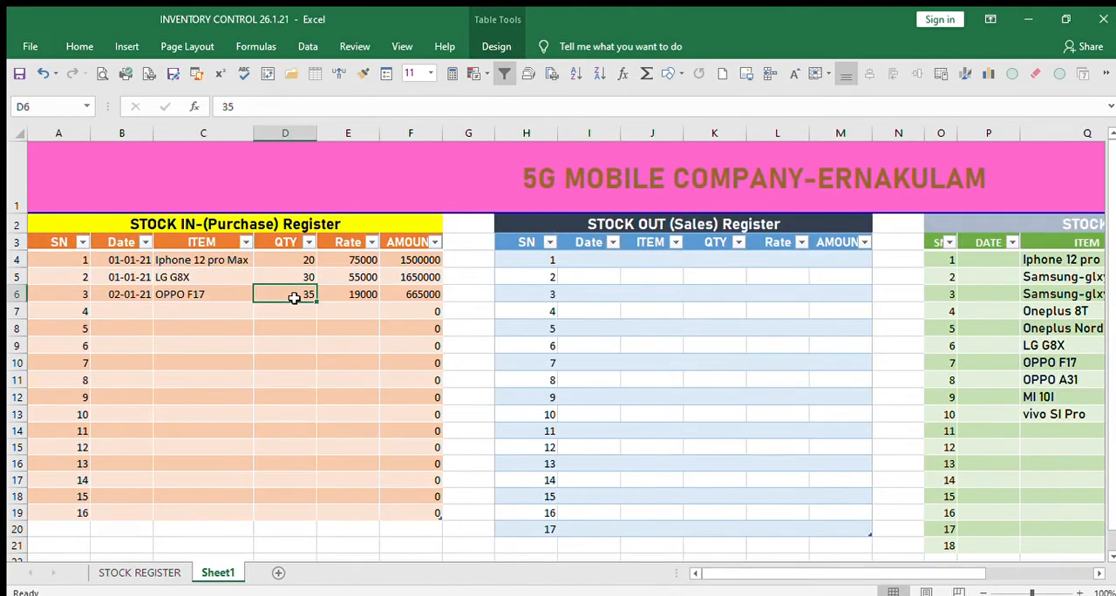
{"action": "left_click_drag", "start_coordinate": [771, 579], "coordinate": [956, 569]}
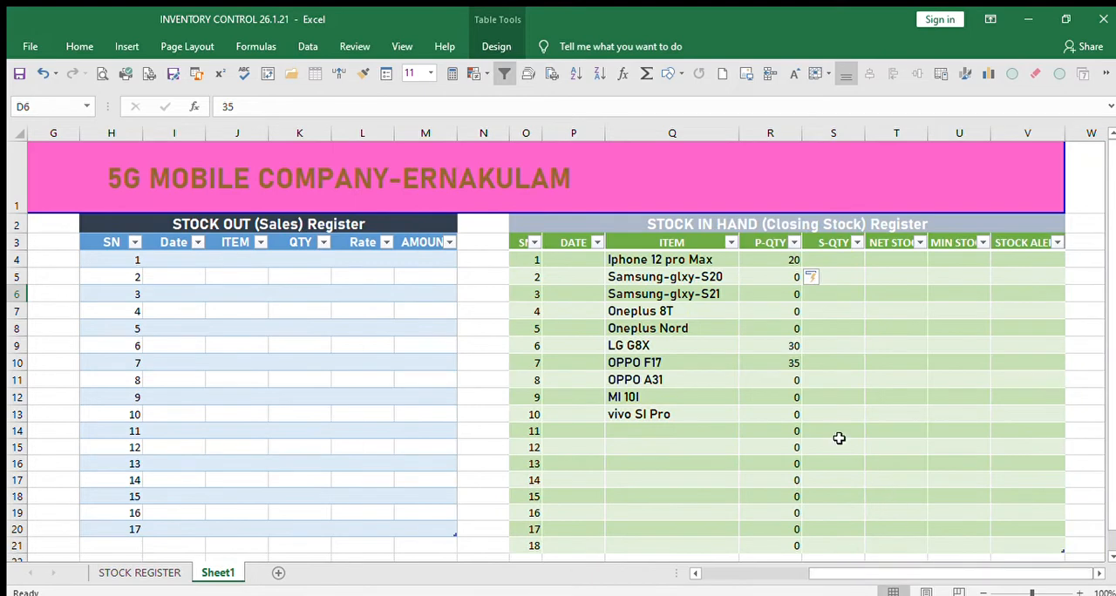
Start the first sales register entry in row 4 with the date 01-01-21 and the item OPPO F17.
{"action": "left_click_drag", "start_coordinate": [851, 574], "coordinate": [678, 546]}
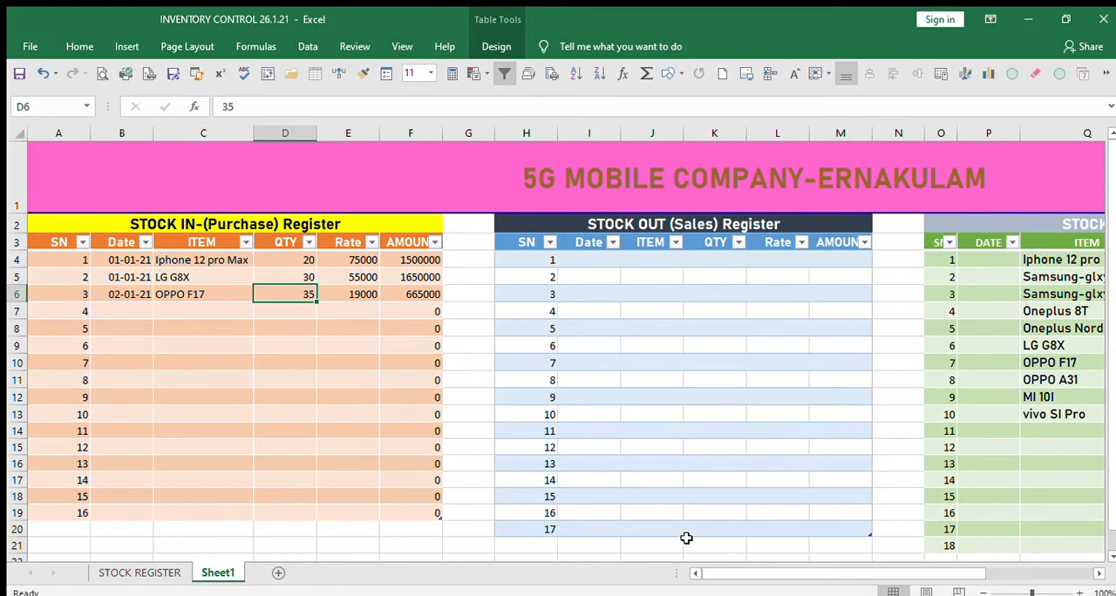
{"action": "left_click", "coordinate": [591, 262]}
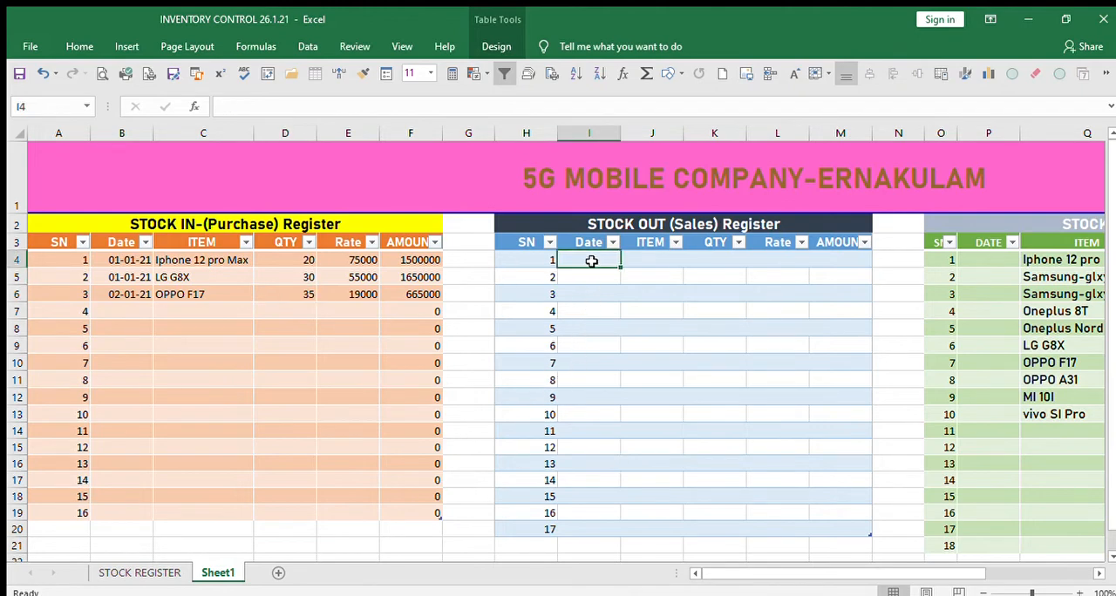
{"action": "type", "text": "1/"}
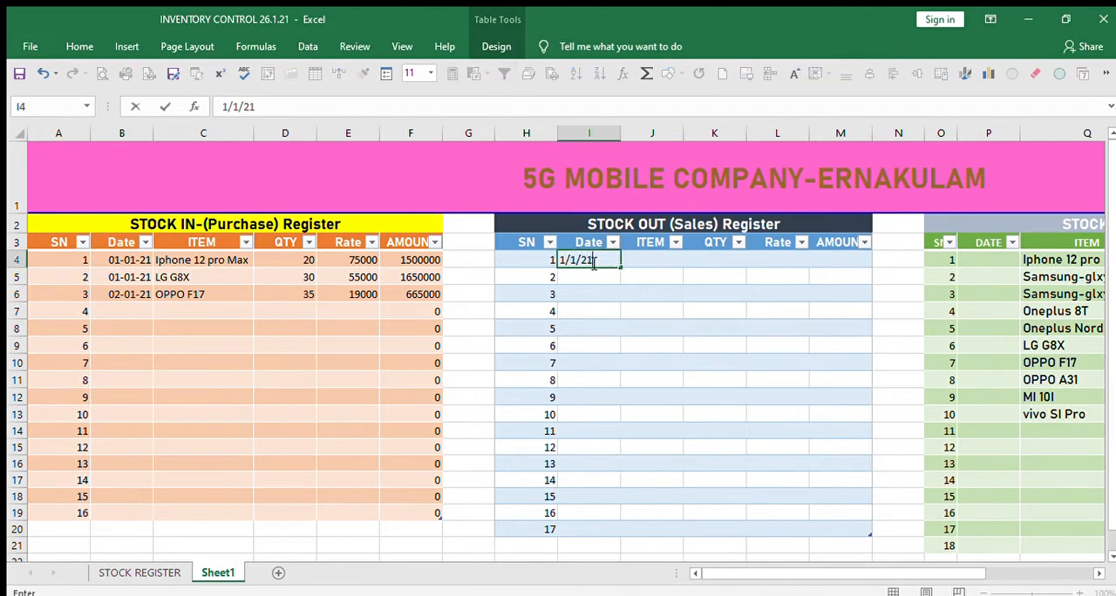
{"action": "type", "text": "1/21"}
{"action": "key", "text": "Tab"}
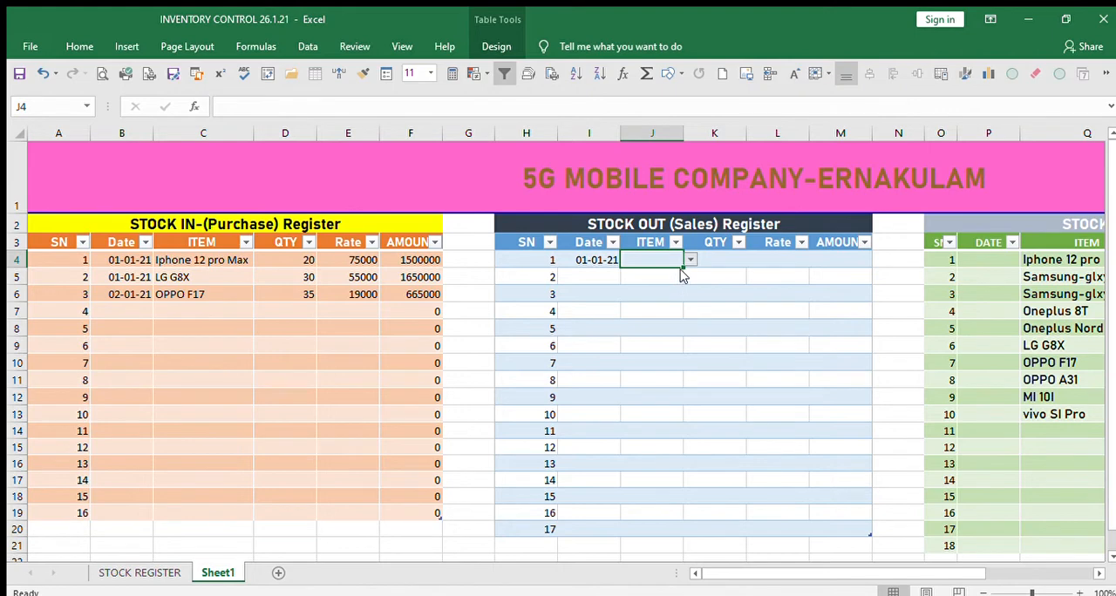
{"action": "left_click", "coordinate": [651, 271]}
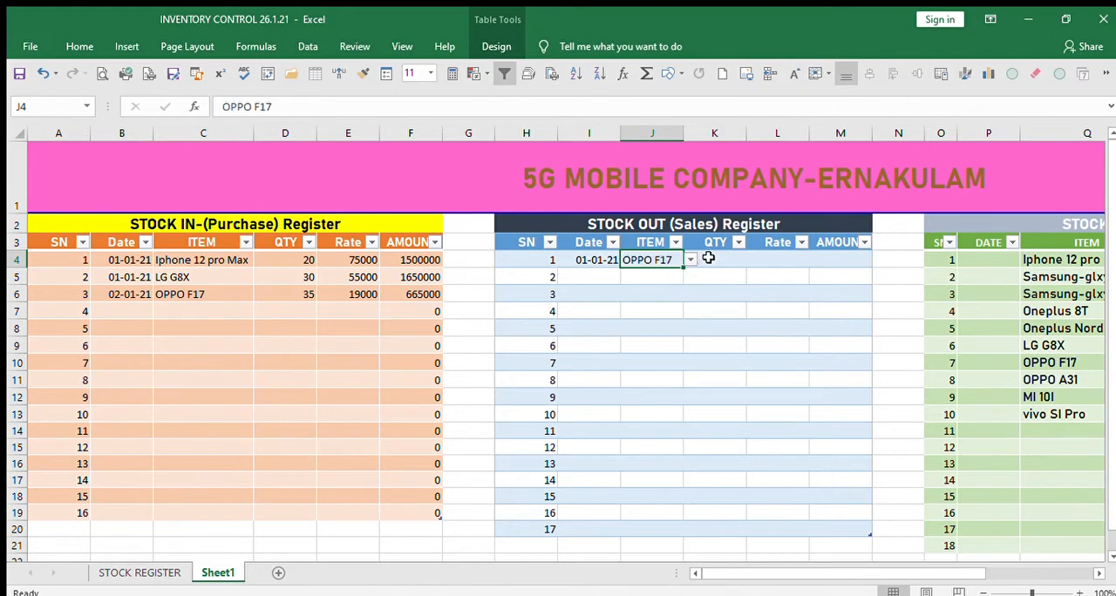
{"action": "left_click", "coordinate": [709, 256]}
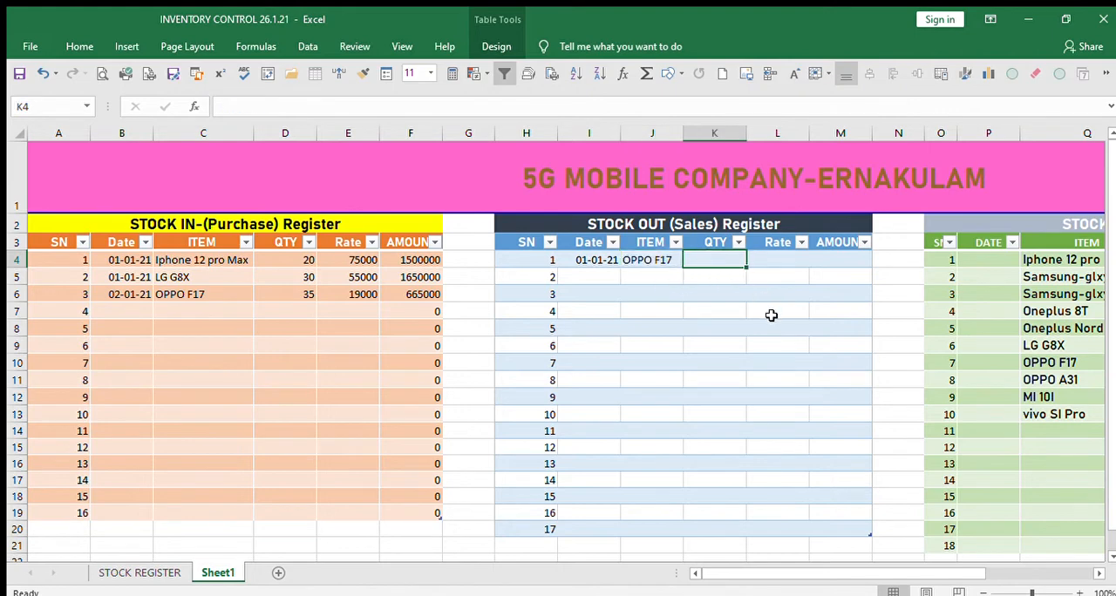
Complete the OPPO F17 sales entry in row 4 with a quantity of 5 and a rate of 21000.
{"action": "type", "text": "5"}
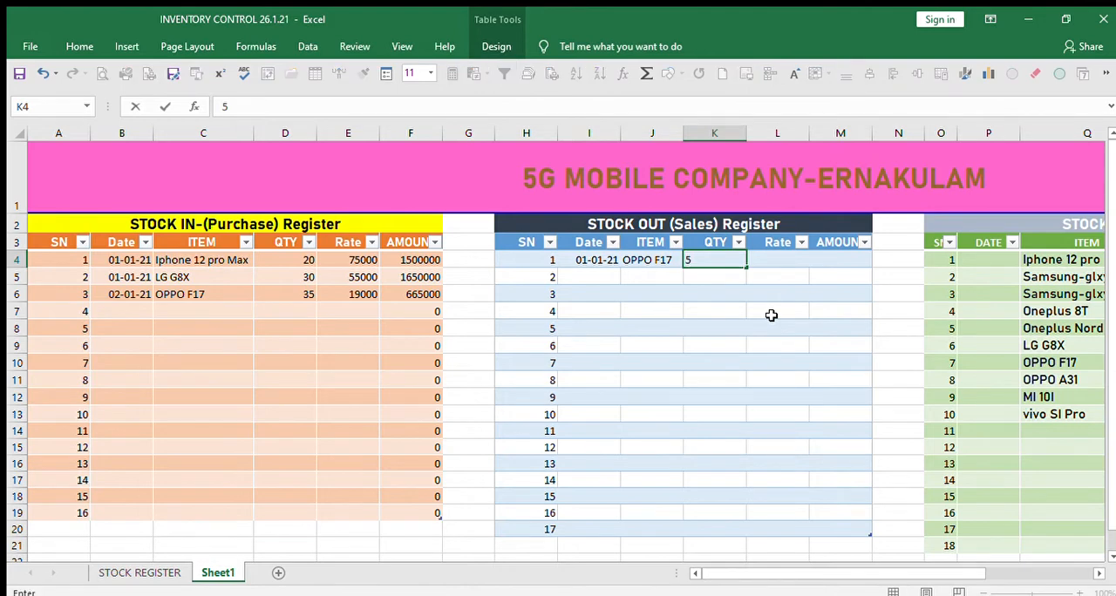
{"action": "key", "text": "Tab"}
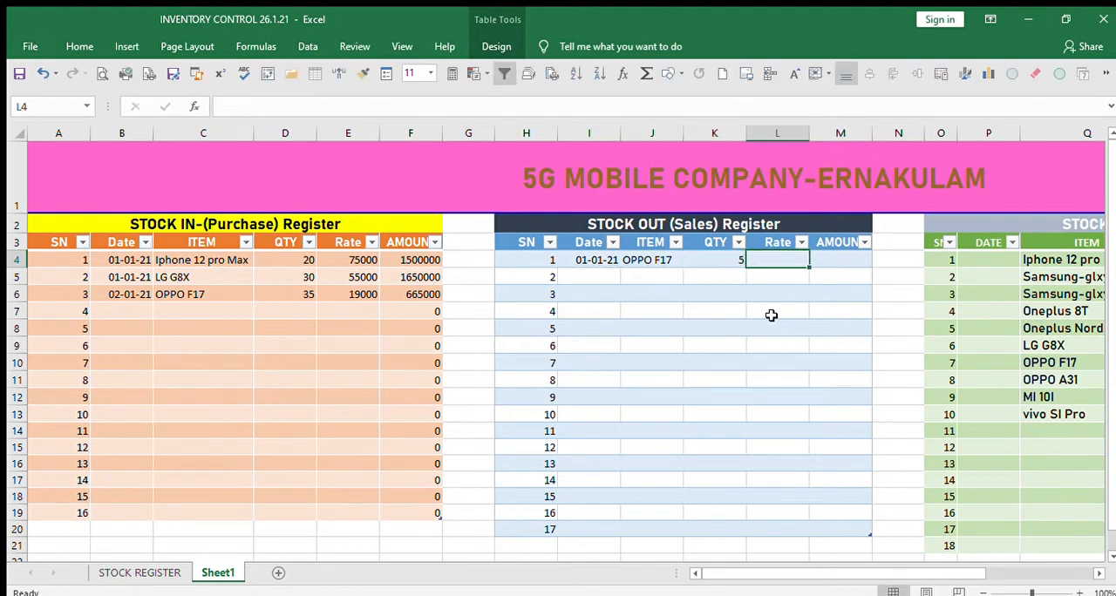
{"action": "type", "text": "21000"}
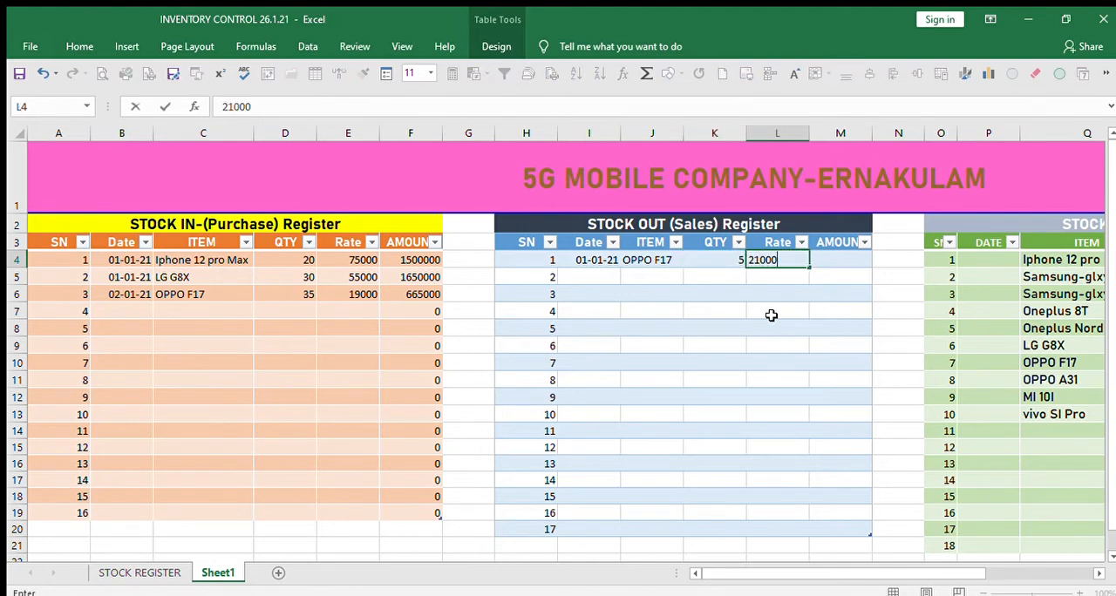
{"action": "key", "text": "Tab"}
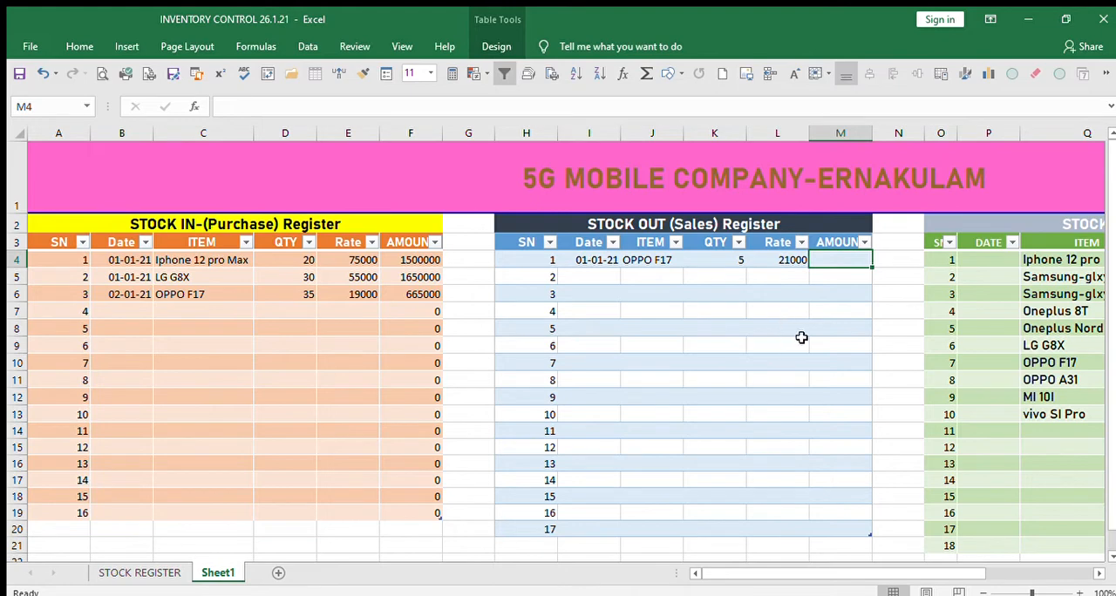
{"action": "left_click", "coordinate": [799, 342]}
{"action": "left_click", "coordinate": [837, 261]}
{"action": "type", "text": "="}
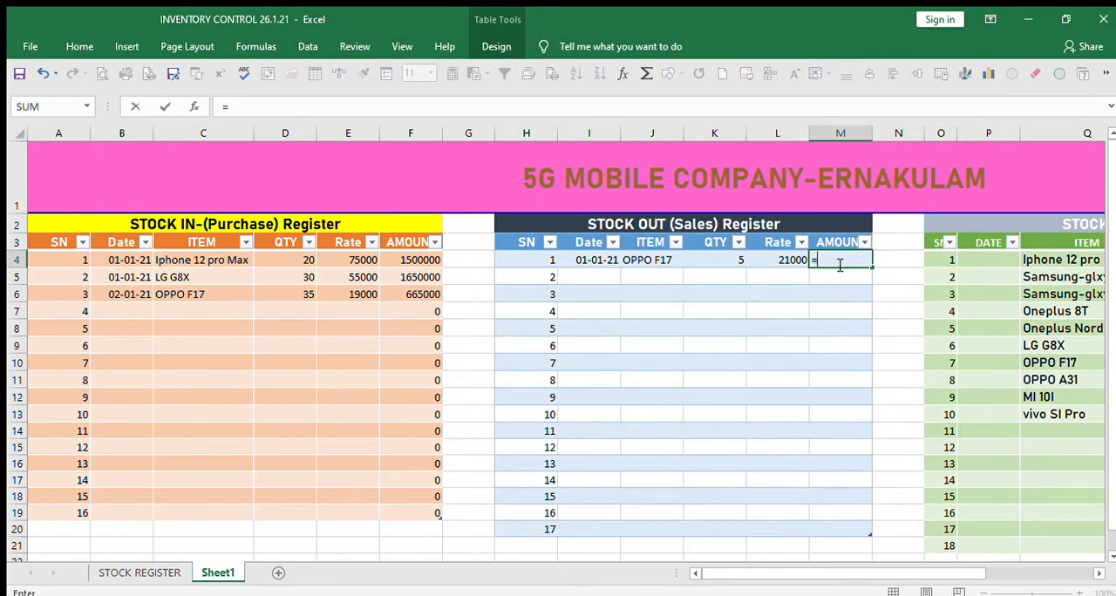
{"action": "left_click", "coordinate": [734, 255]}
{"action": "type", "text": "*"}
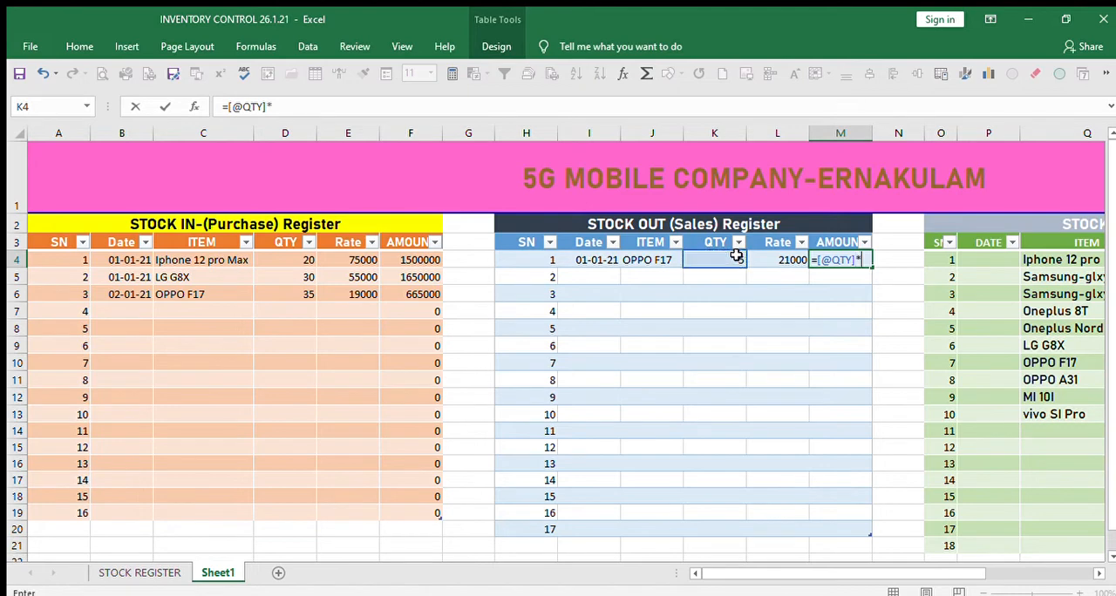
{"action": "left_click", "coordinate": [770, 260]}
{"action": "key", "text": "Return"}
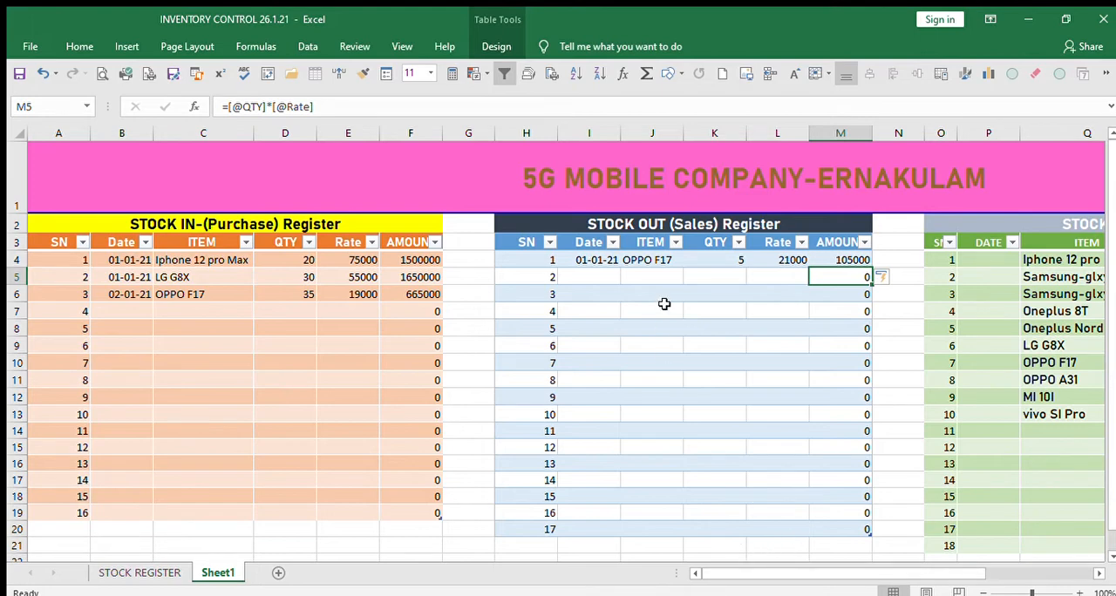
Begin a SUMIF formula in S4 of the closing stock register's S-QTY column, using the sales register's ITEM column as the range.
{"action": "left_click_drag", "start_coordinate": [725, 573], "coordinate": [816, 579]}
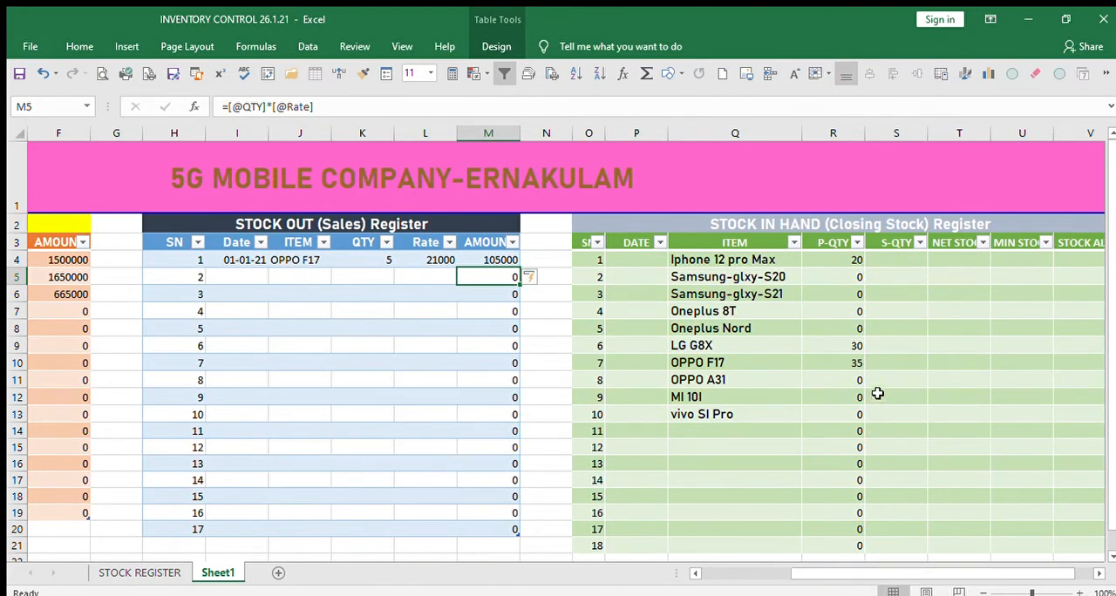
{"action": "left_click", "coordinate": [901, 258]}
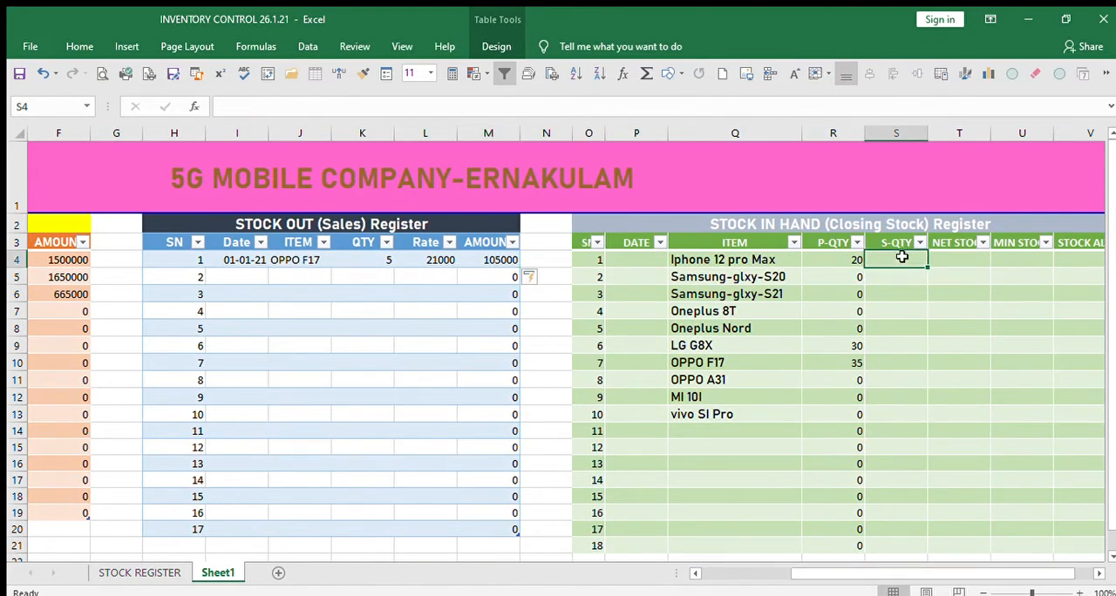
{"action": "type", "text": "="}
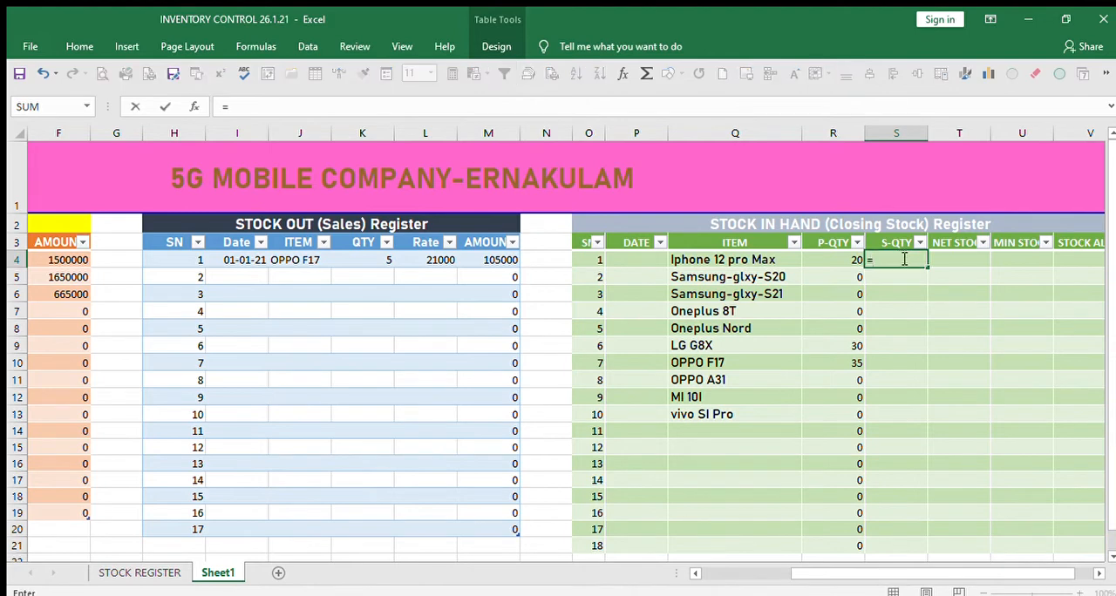
{"action": "type", "text": "SUMIF("}
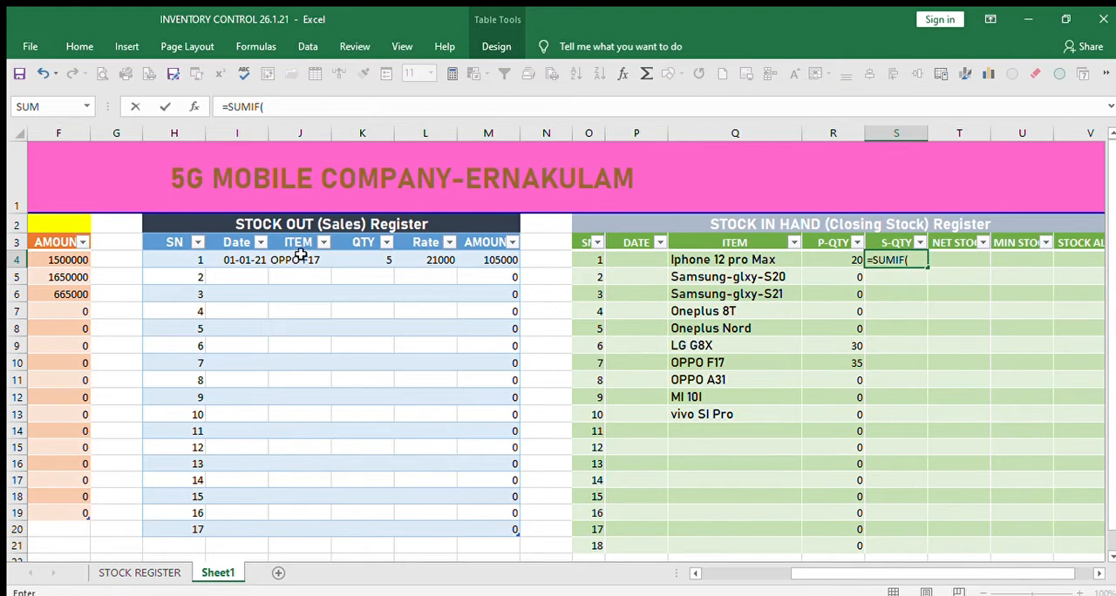
{"action": "left_click_drag", "start_coordinate": [300, 261], "coordinate": [302, 519]}
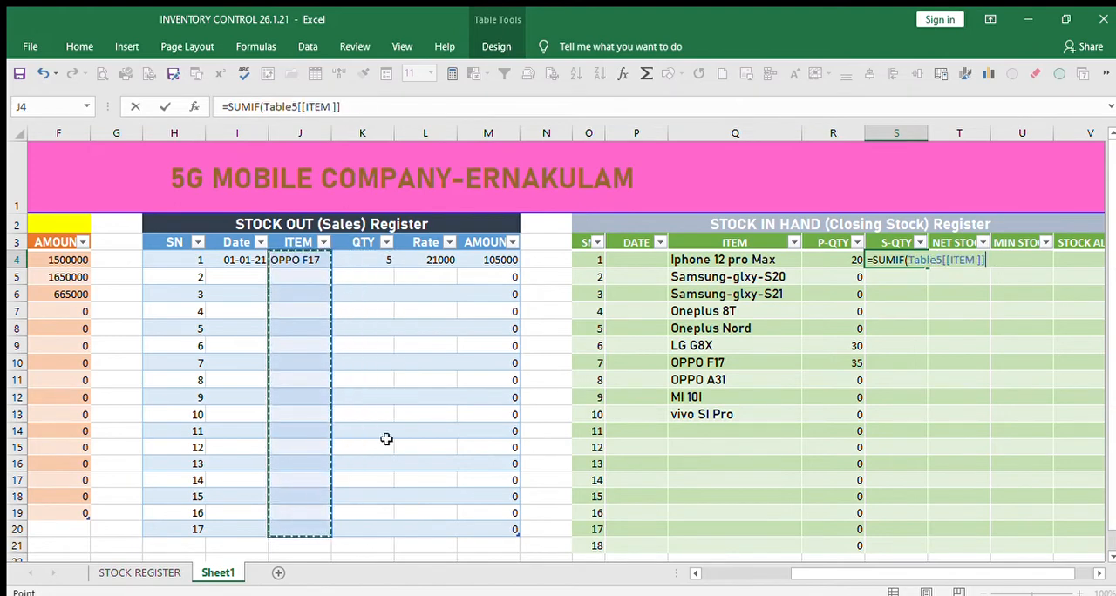
{"action": "type", "text": ","}
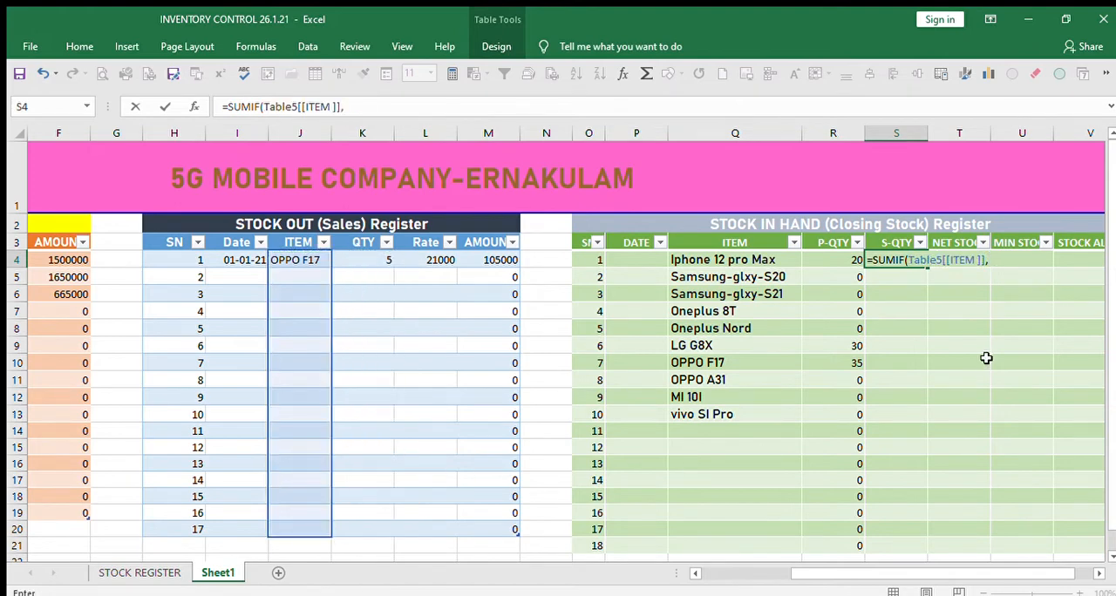
{"action": "left_click", "coordinate": [755, 259]}
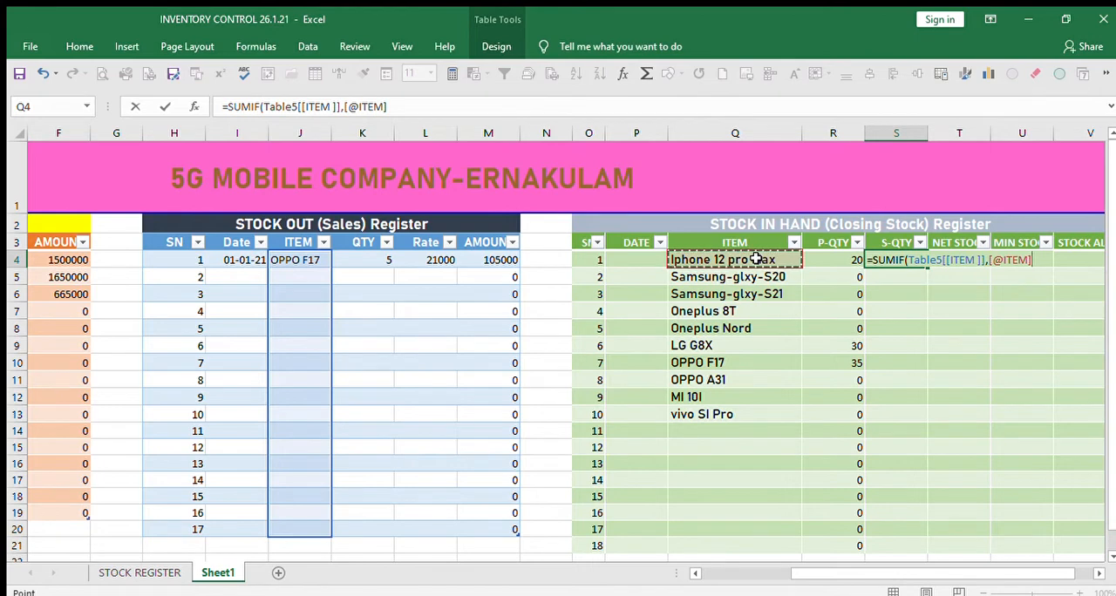
{"action": "type", "text": ","}
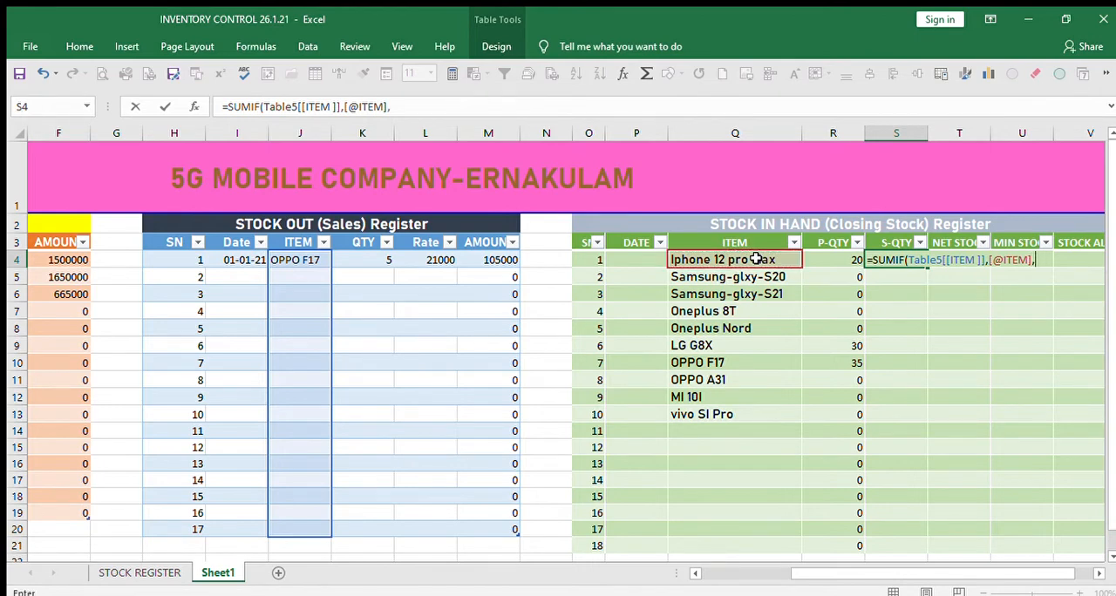
{"action": "left_click", "coordinate": [371, 254]}
{"action": "left_click_drag", "start_coordinate": [370, 255], "coordinate": [361, 527]}
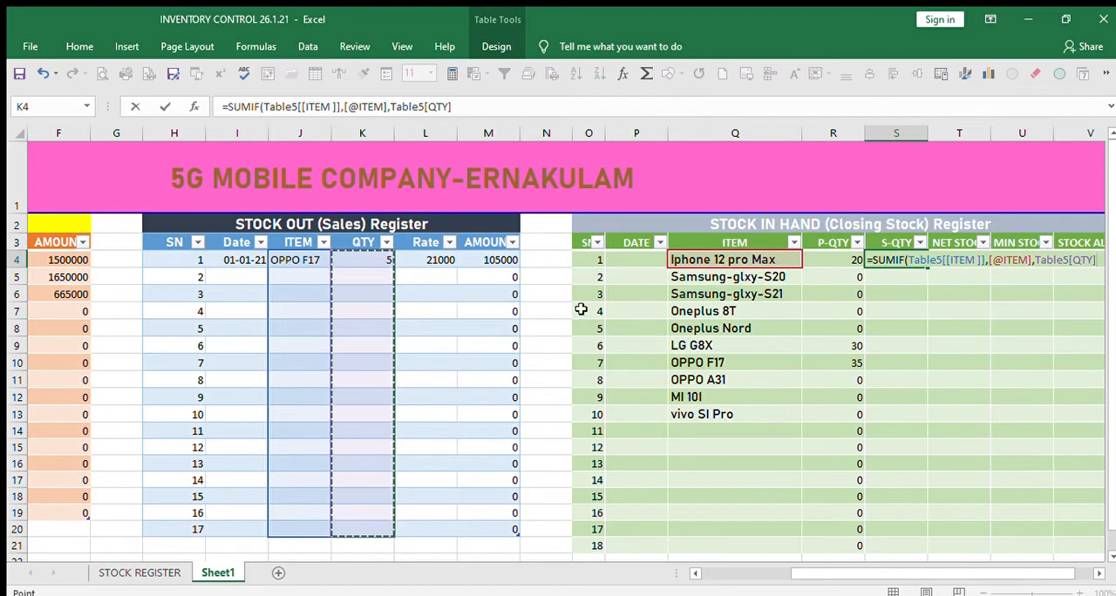
{"action": "type", "text": ")"}
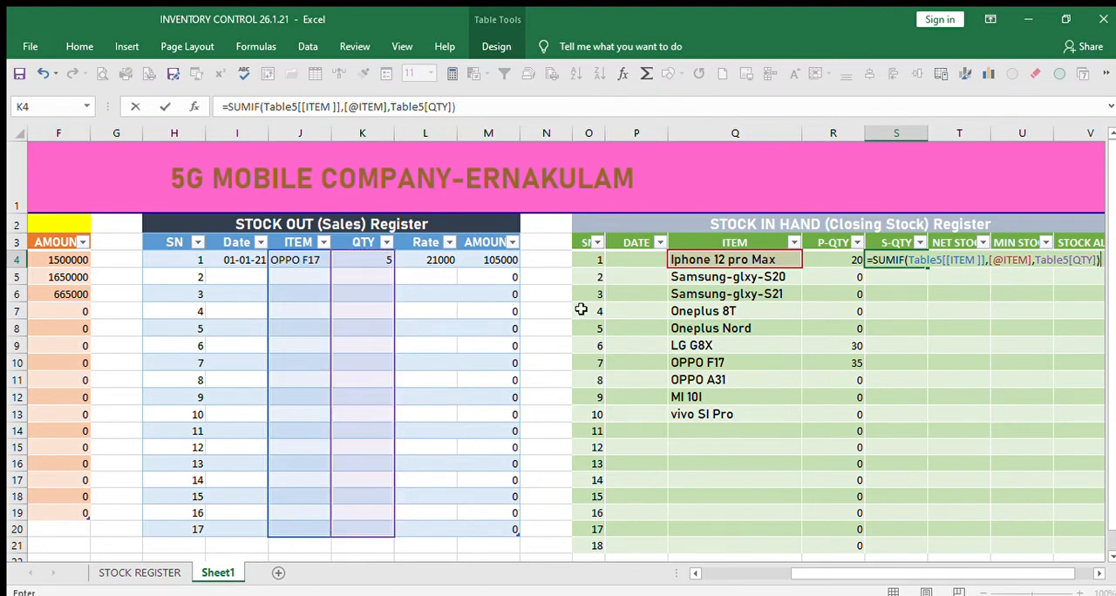
{"action": "key", "text": "Return"}
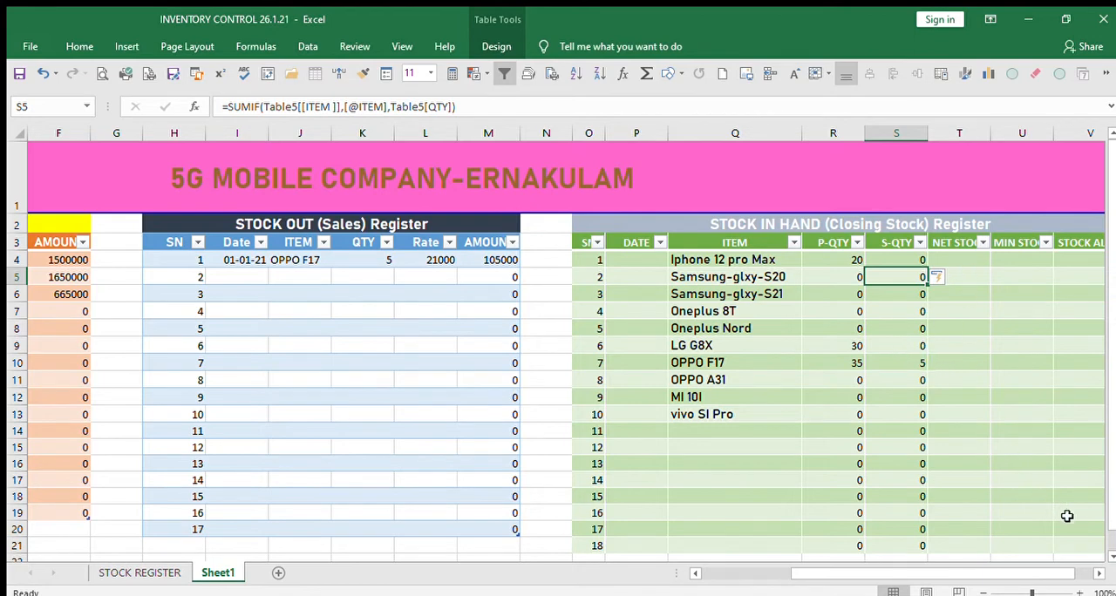
Calculate the closing stock register's NET STOCK column from T4 with the formula =[@[P-QTY]]-[@[S-QTY]].
{"action": "left_click", "coordinate": [1094, 573]}
{"action": "left_click", "coordinate": [1094, 572]}
{"action": "left_click", "coordinate": [850, 264]}
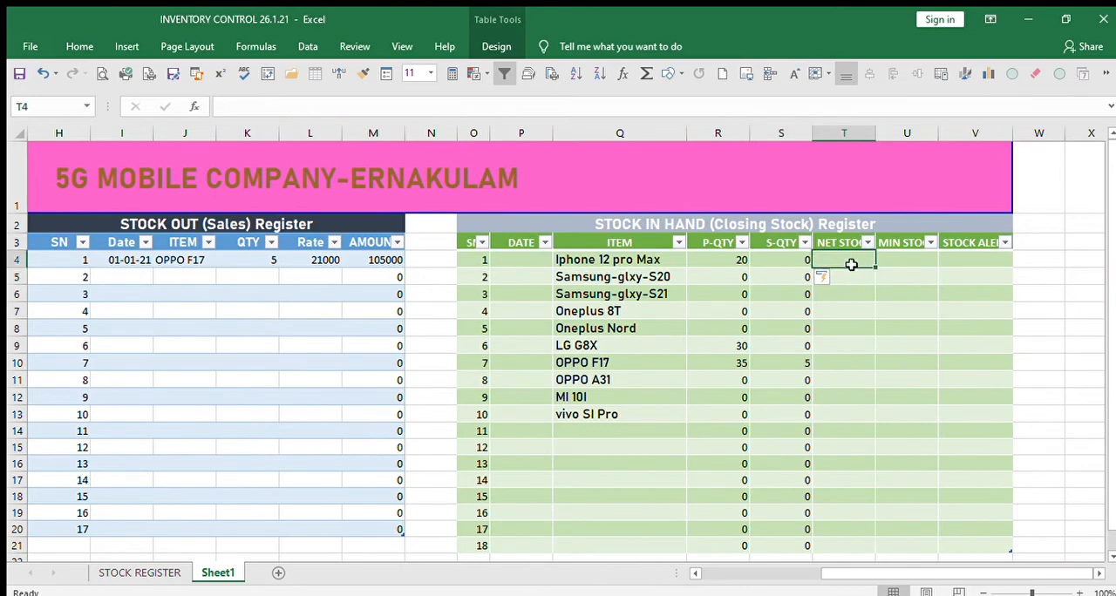
{"action": "type", "text": "="}
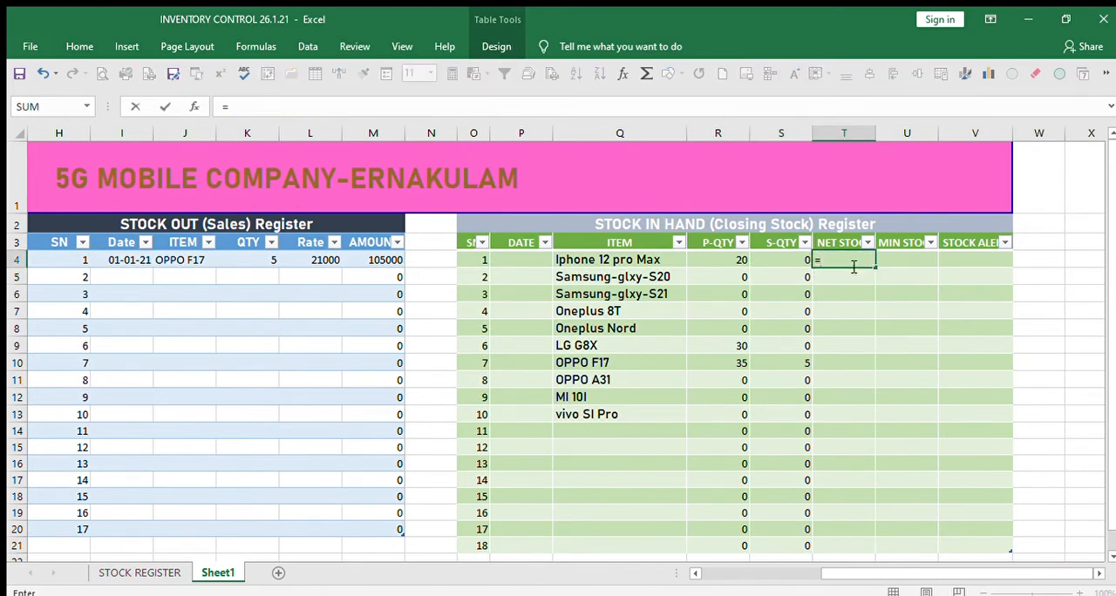
{"action": "left_click", "coordinate": [724, 262]}
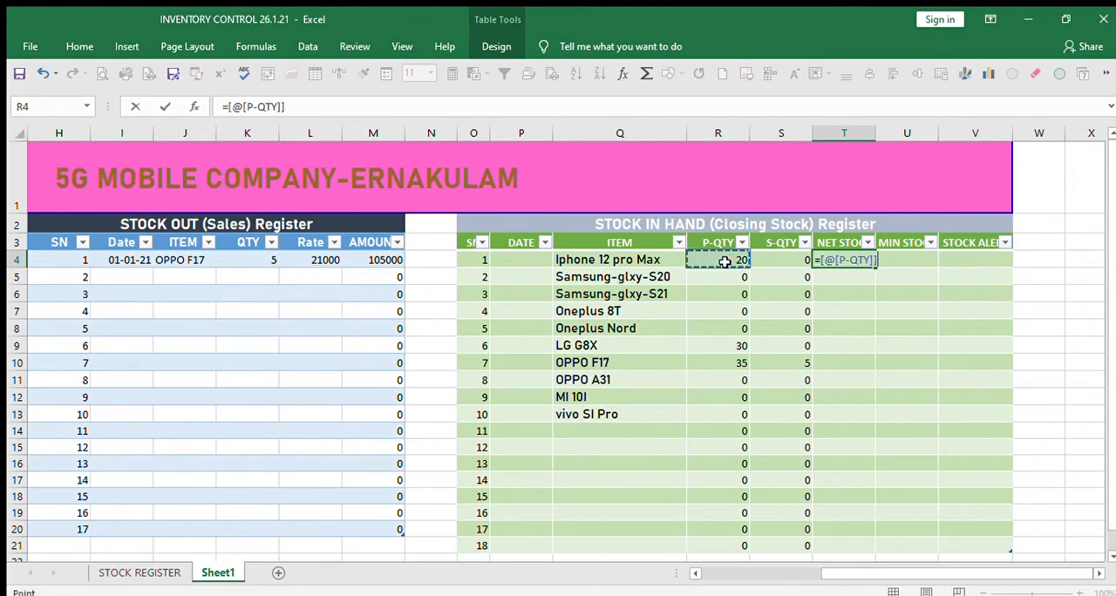
{"action": "type", "text": "-"}
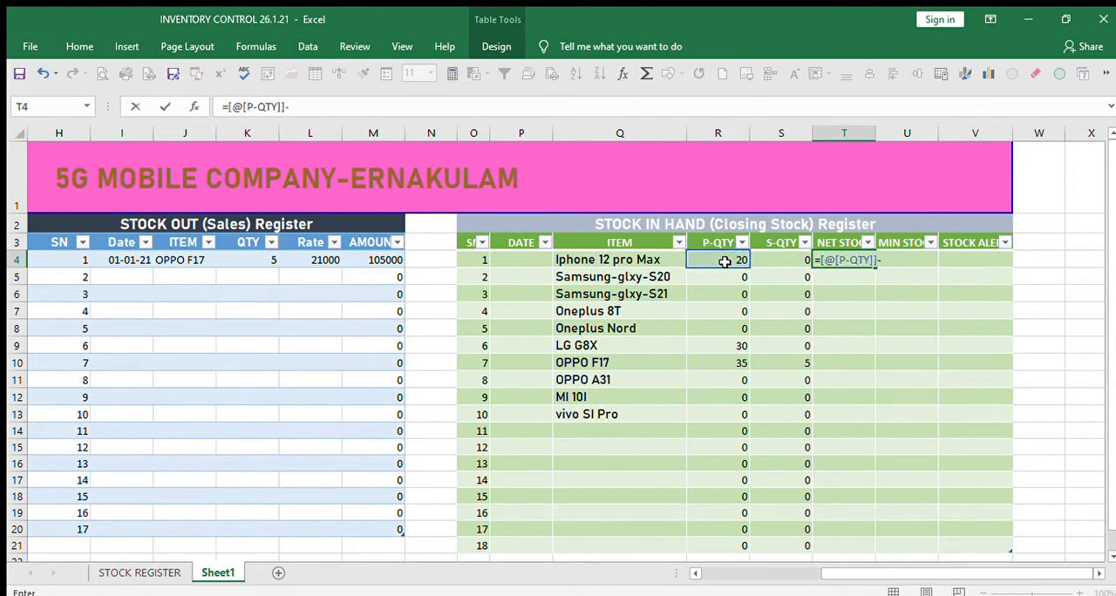
{"action": "left_click", "coordinate": [781, 262]}
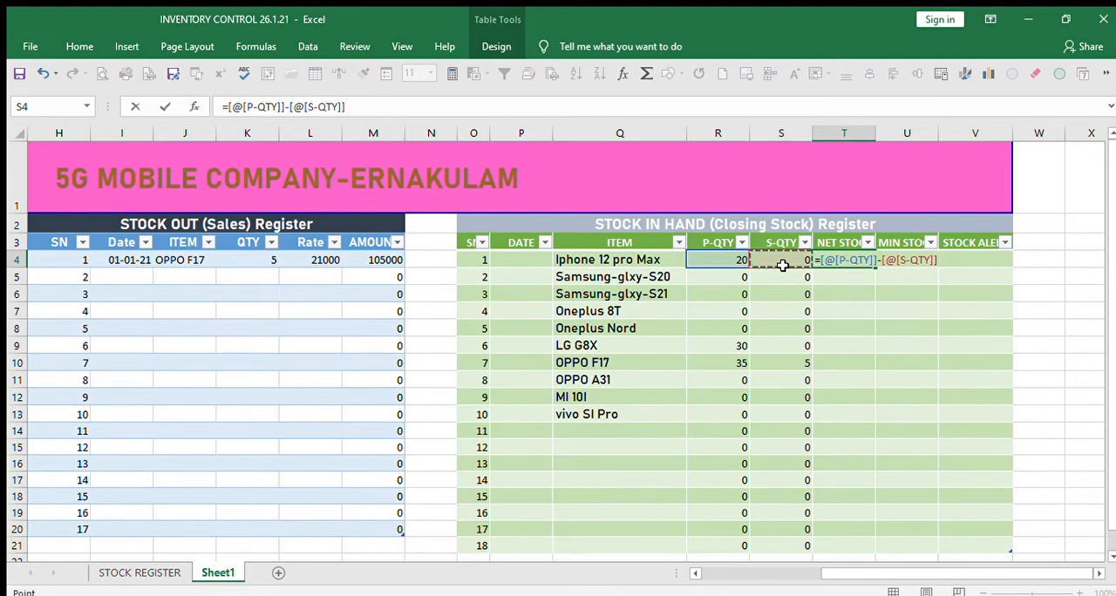
{"action": "key", "text": "Return"}
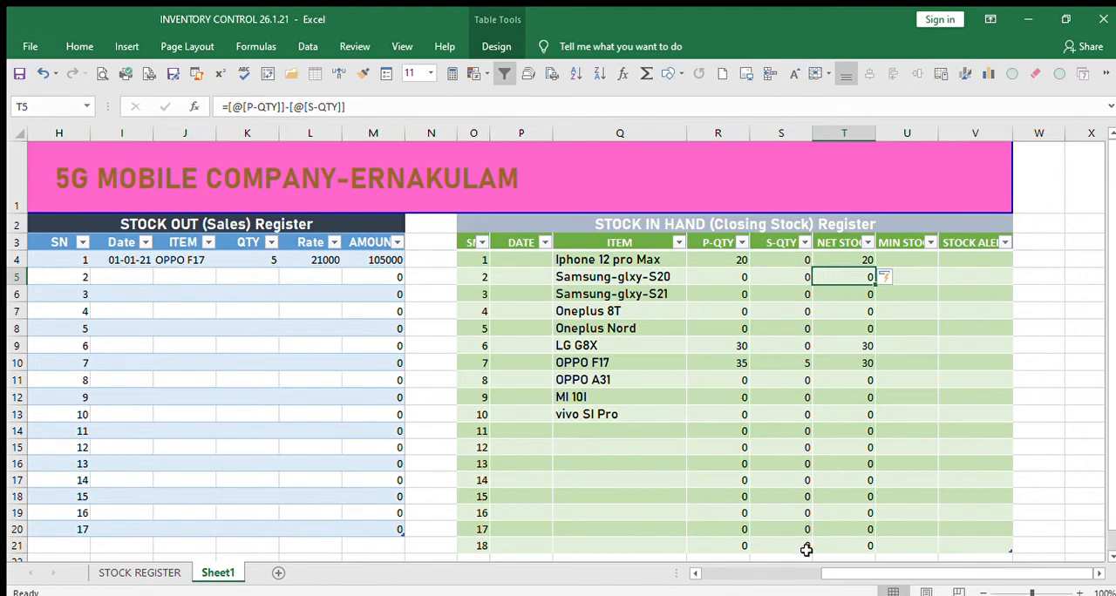
Enter the date 2/1/21 in I5, the second row of the sales register.
{"action": "left_click_drag", "start_coordinate": [828, 573], "coordinate": [701, 573]}
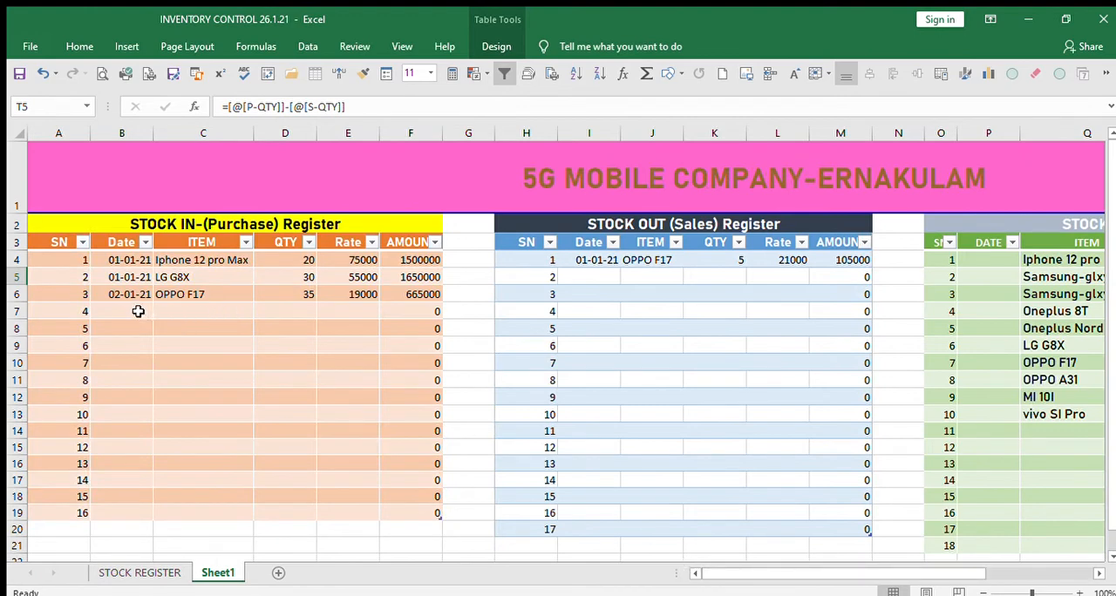
{"action": "left_click", "coordinate": [588, 277]}
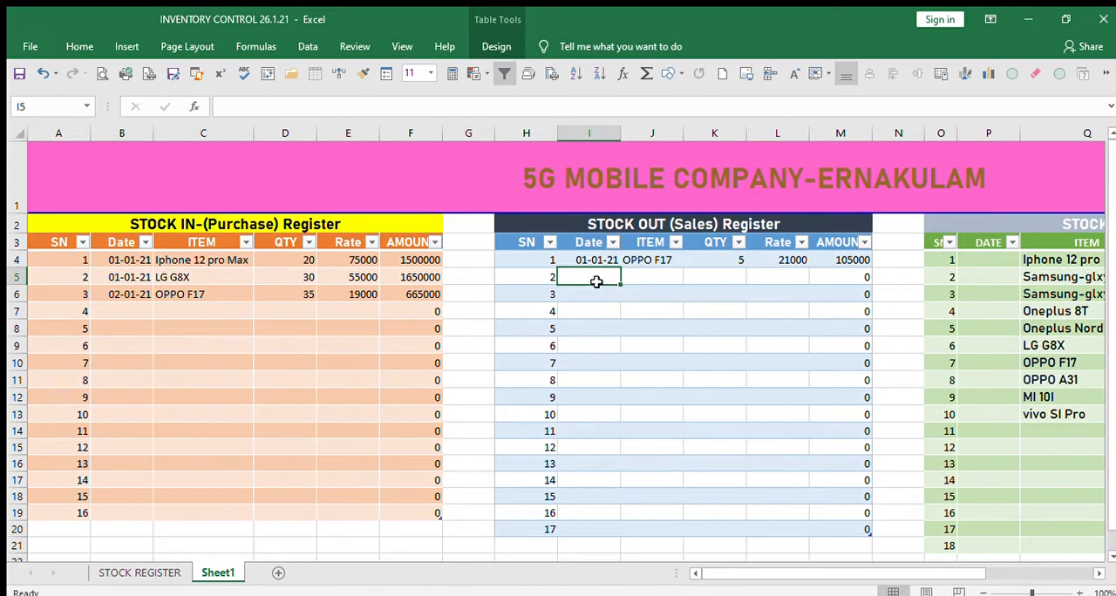
{"action": "type", "text": "2/"}
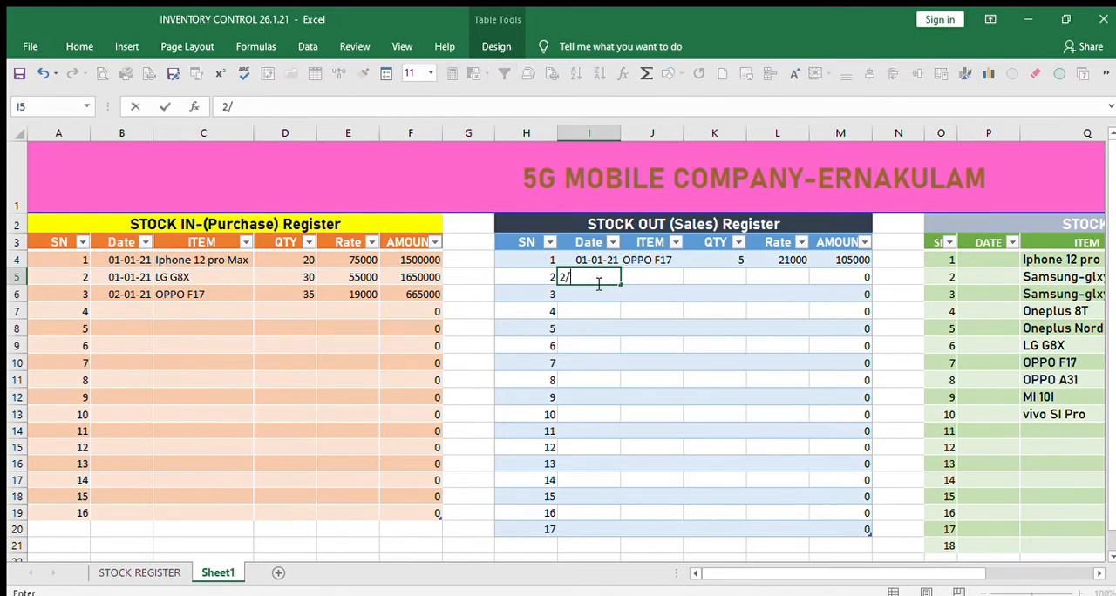
{"action": "type", "text": "1/21"}
{"action": "key", "text": "Tab"}
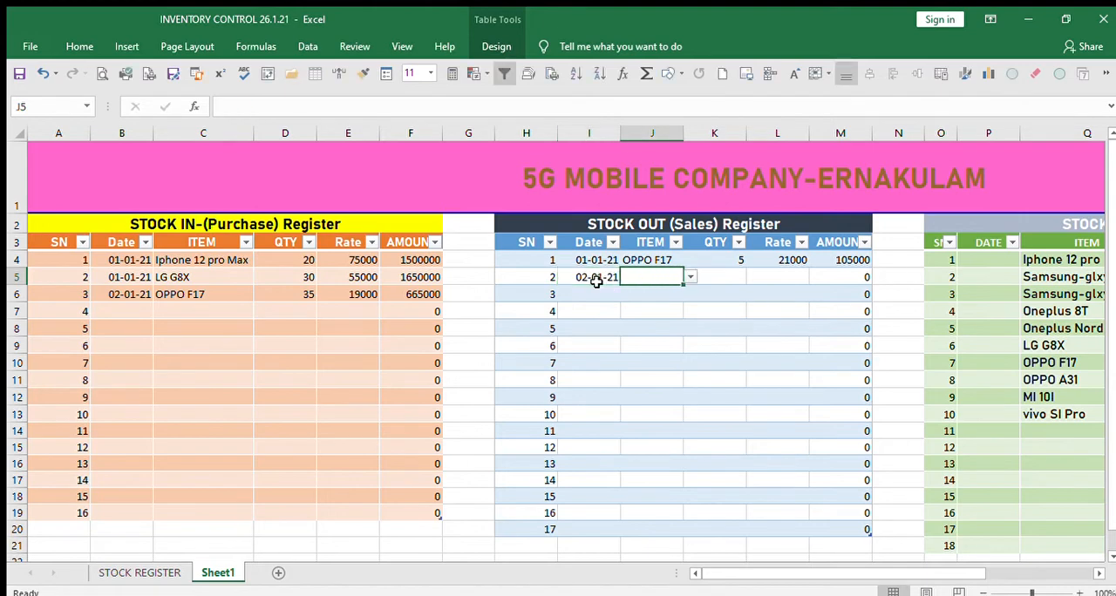
Choose Iphone 12 pro Max as the item in J5 and fit column J's width to its contents.
{"action": "left_click", "coordinate": [598, 380]}
{"action": "left_click", "coordinate": [647, 276]}
{"action": "left_click", "coordinate": [658, 289]}
{"action": "left_click", "coordinate": [720, 274]}
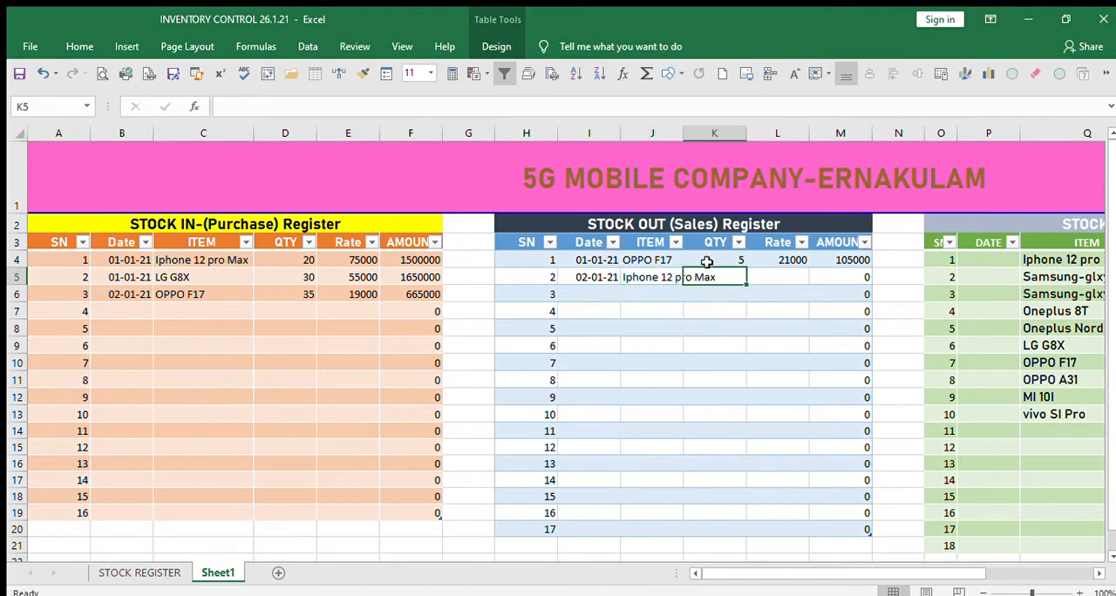
{"action": "double_click", "coordinate": [684, 133]}
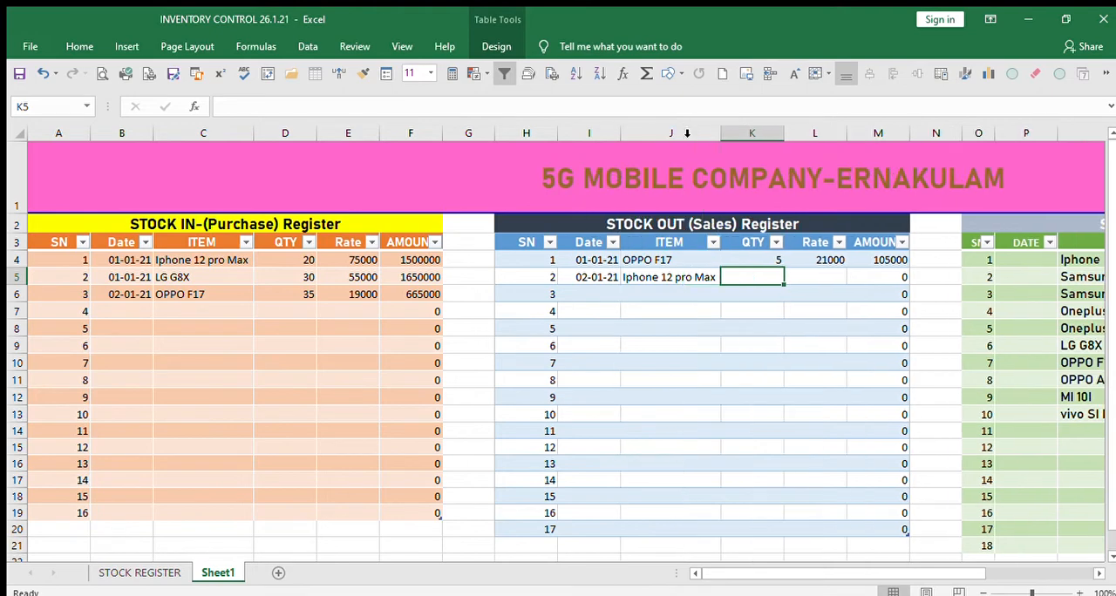
Enter a quantity of 16 and a rate of 77000 for the Iphone 12 pro Max sale in row 5.
{"action": "left_click", "coordinate": [767, 399]}
{"action": "left_click", "coordinate": [750, 273]}
{"action": "type", "text": "16"}
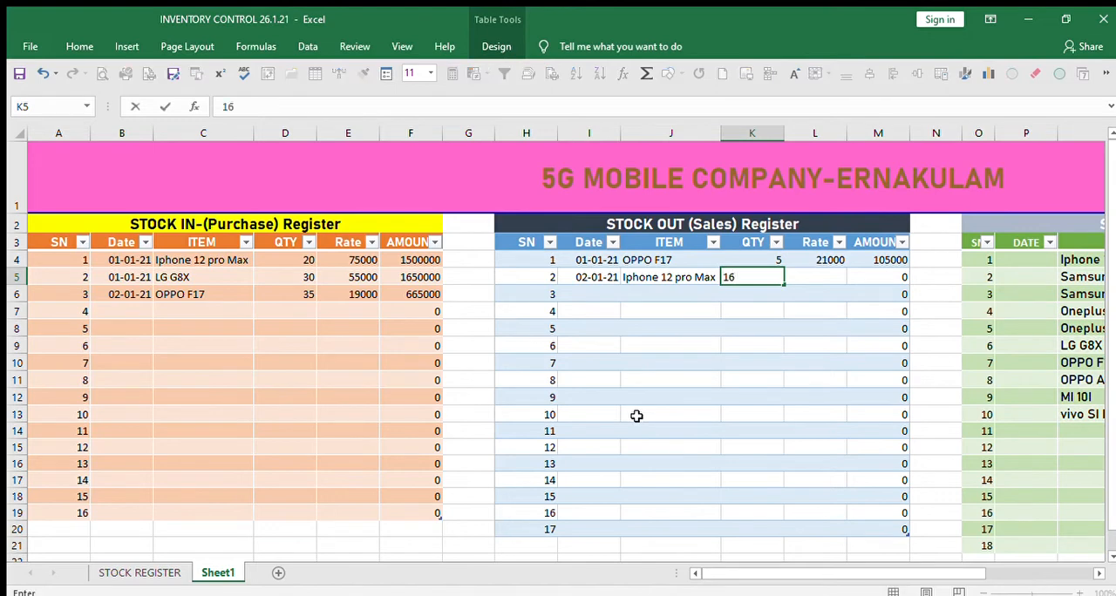
{"action": "key", "text": "Tab"}
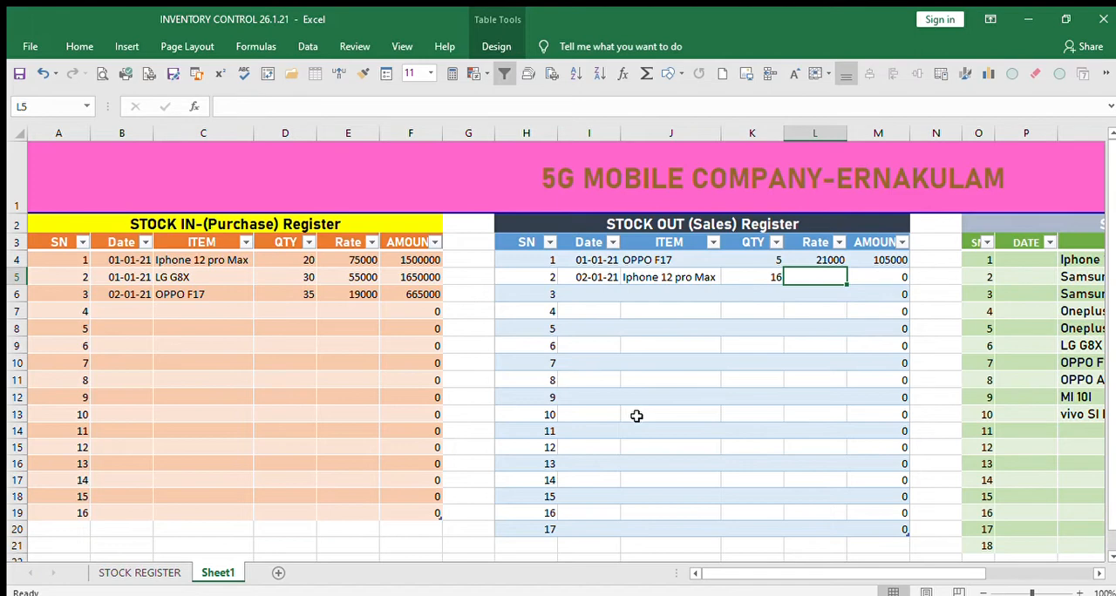
{"action": "key", "text": "Tab"}
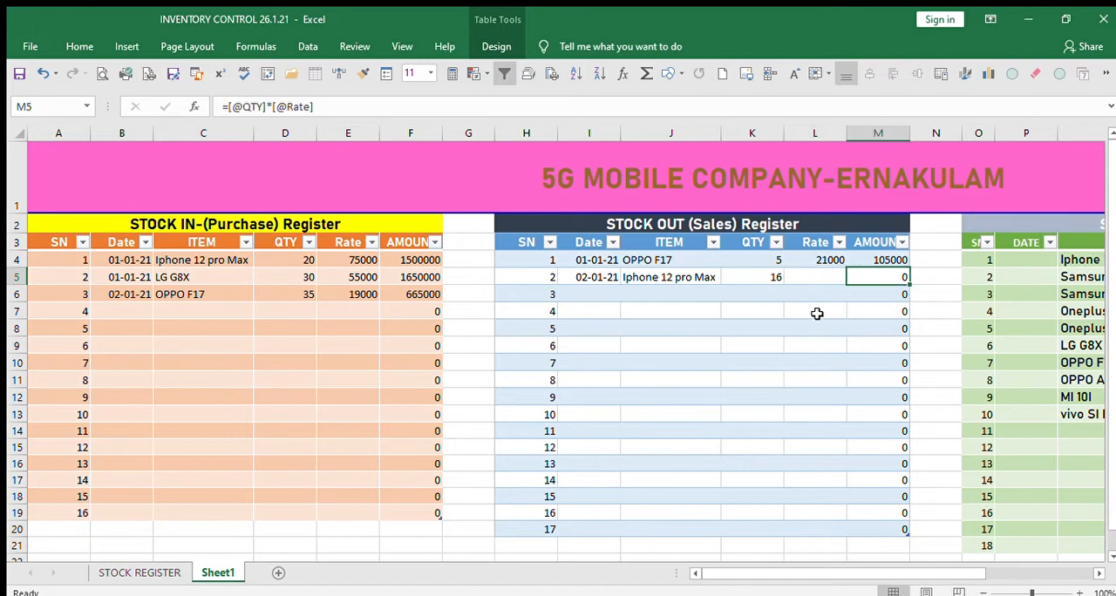
{"action": "left_click", "coordinate": [812, 272]}
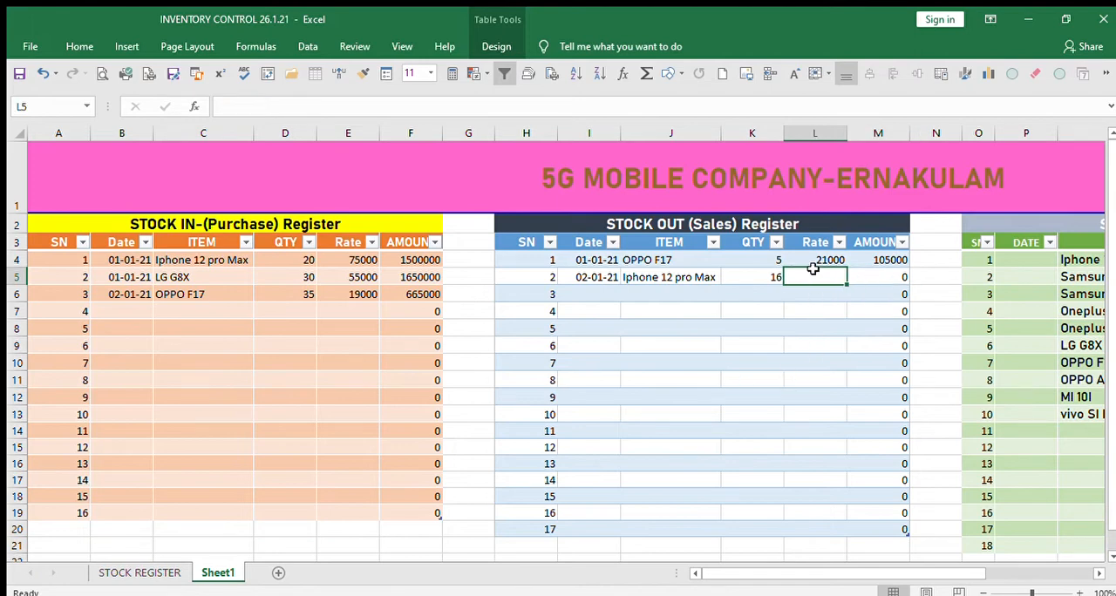
{"action": "type", "text": "77000"}
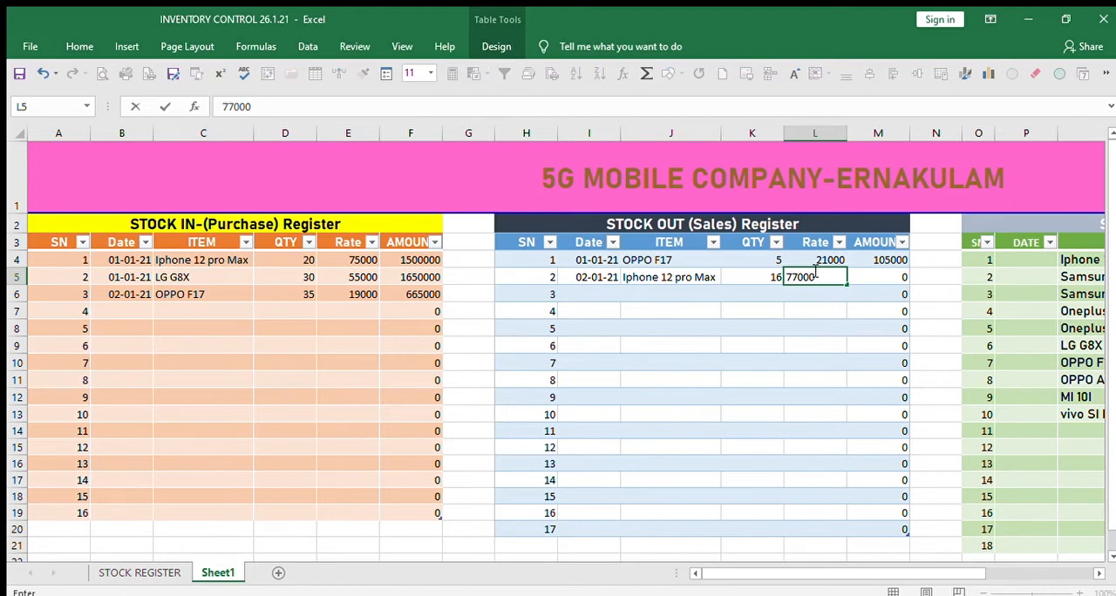
{"action": "key", "text": "Tab"}
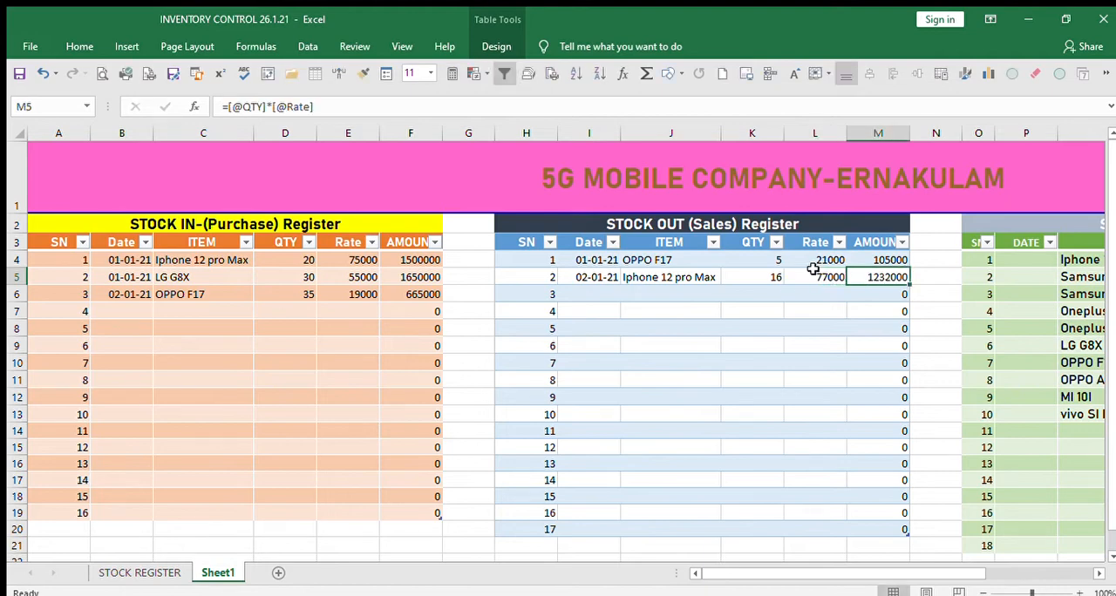
Check the S-QTY and NET STOCK values for Iphone 12 pro Max in the closing stock register.
{"action": "key", "text": "Tab"}
{"action": "key", "text": "Tab"}
{"action": "key", "text": "Tab"}
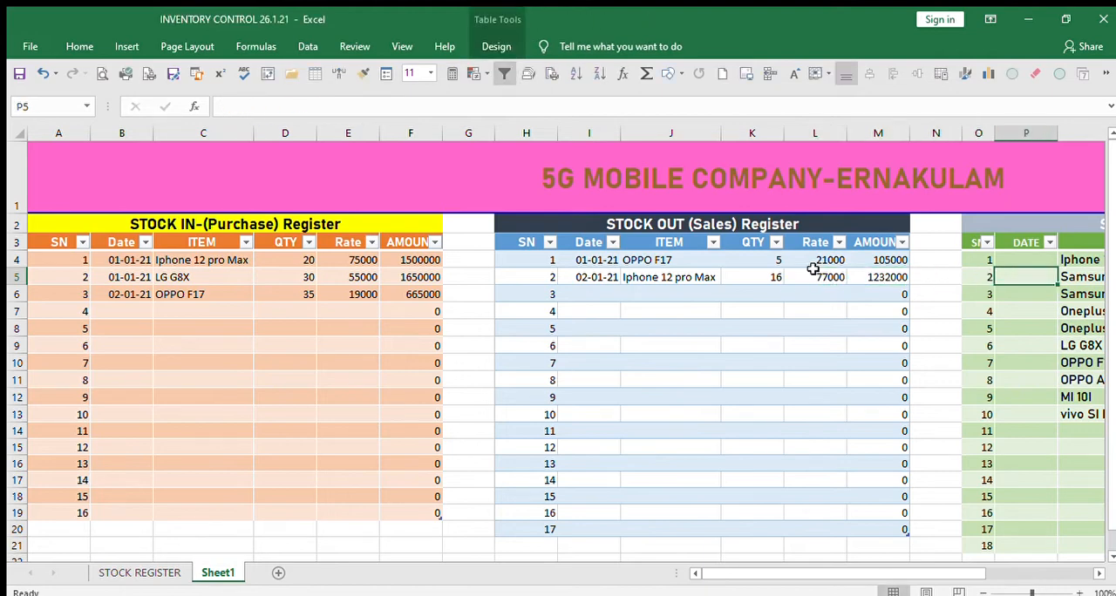
{"action": "key", "text": "Tab"}
{"action": "key", "text": "Tab"}
{"action": "key", "text": "Tab"}
{"action": "key", "text": "Tab"}
{"action": "key", "text": "Tab"}
{"action": "key", "text": "Tab"}
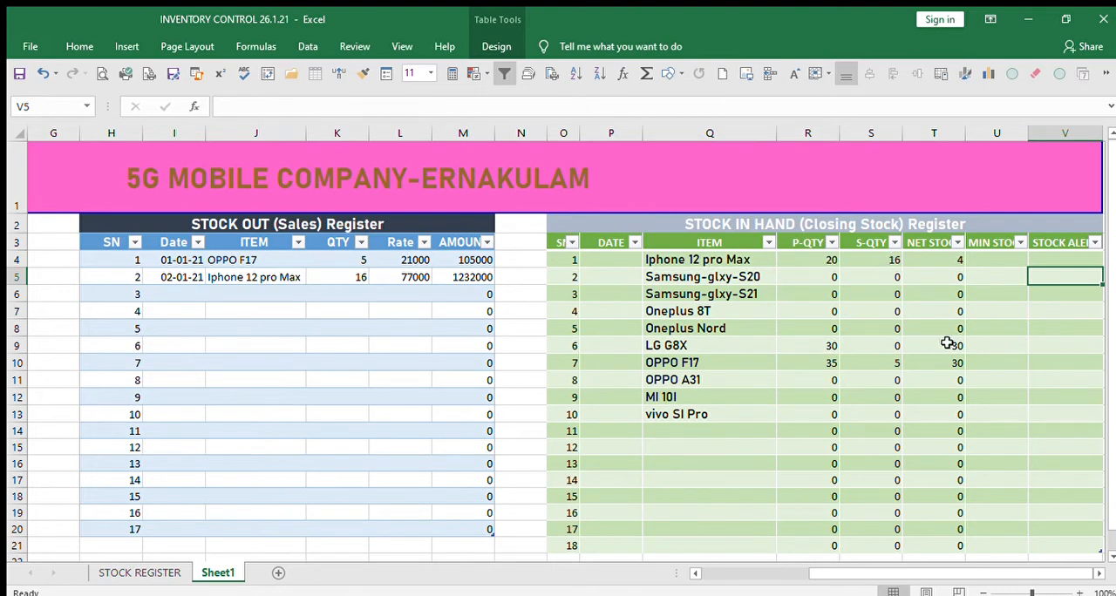
{"action": "left_click", "coordinate": [1096, 574]}
{"action": "left_click", "coordinate": [990, 410]}
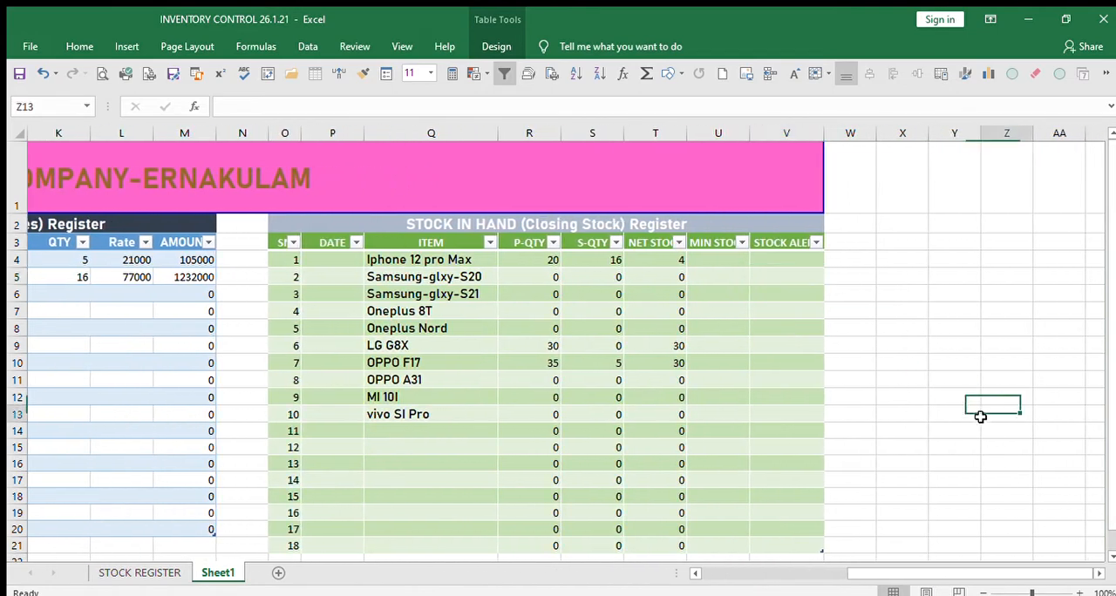
Fill the closing stock register's MIN STOCK cells U4 to U20 with 5 and save the workbook.
{"action": "left_click", "coordinate": [717, 259]}
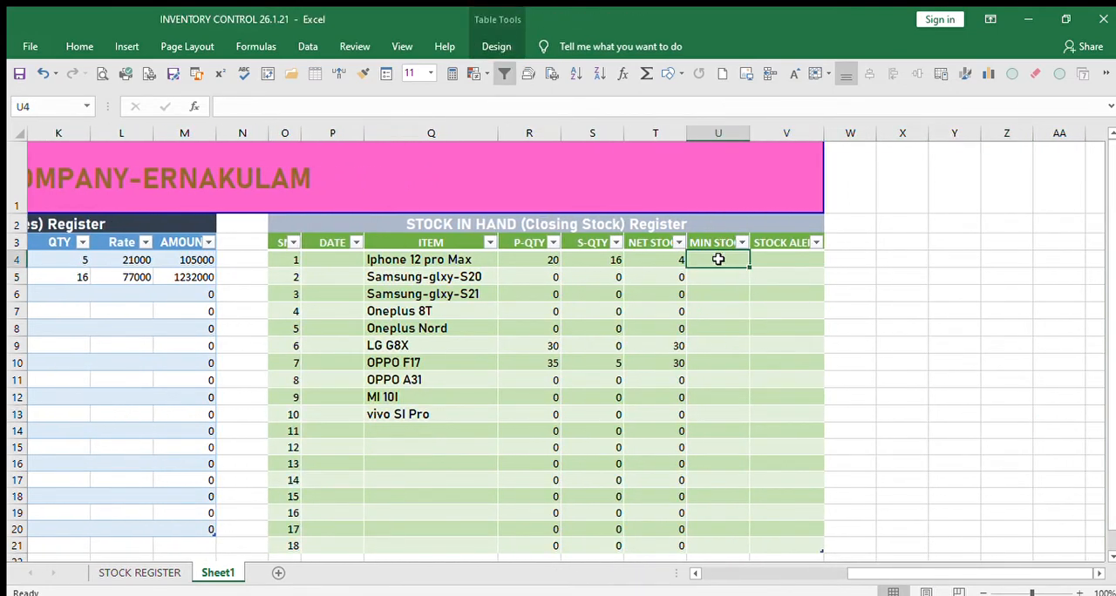
{"action": "type", "text": "5"}
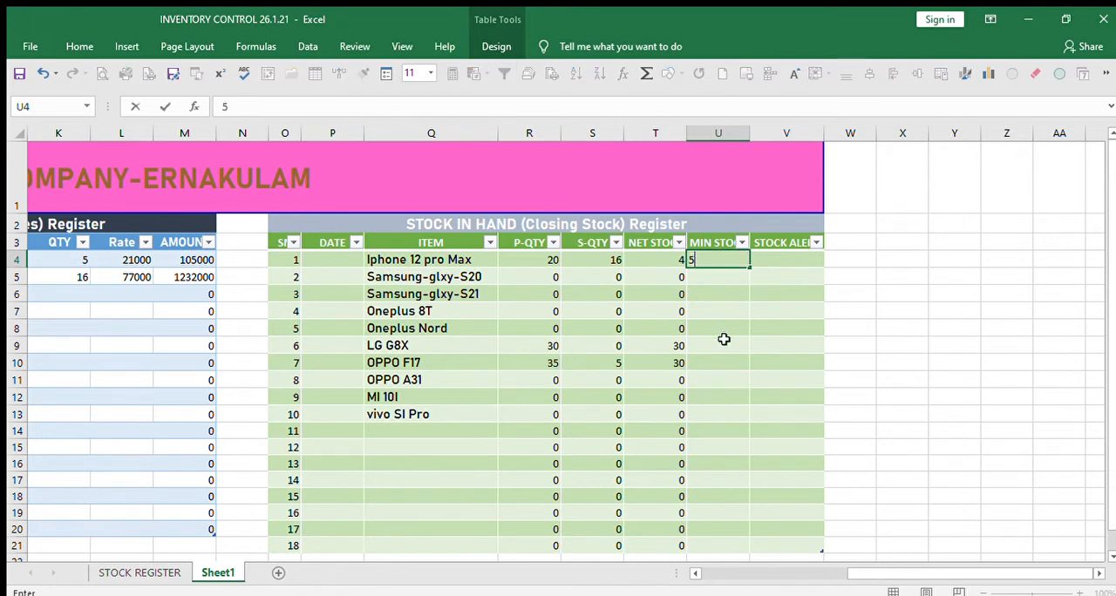
{"action": "left_click", "coordinate": [723, 343]}
{"action": "left_click", "coordinate": [723, 260]}
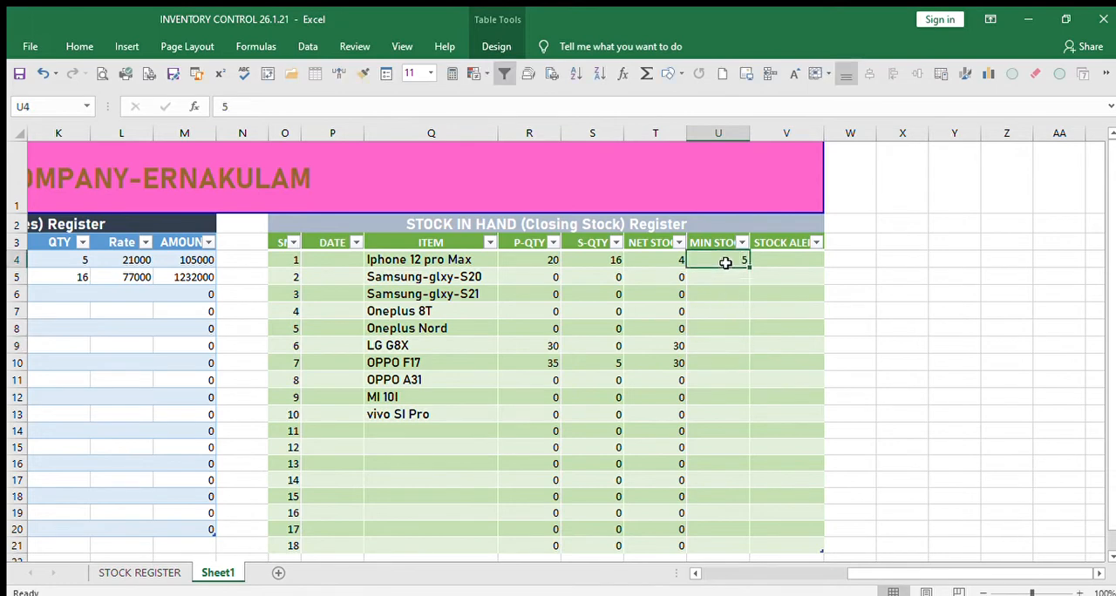
{"action": "key", "text": "ctrl+c"}
{"action": "left_click_drag", "start_coordinate": [726, 276], "coordinate": [727, 426]}
{"action": "key", "text": "ctrl+v"}
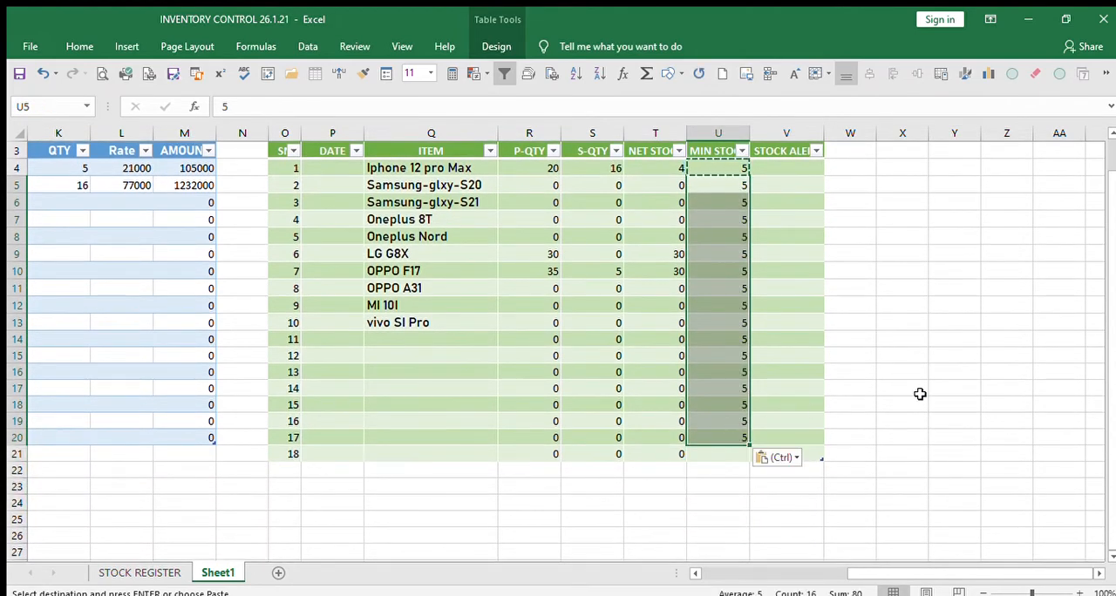
{"action": "left_click", "coordinate": [894, 383]}
{"action": "scroll", "coordinate": [893, 383], "scroll_direction": "up", "scroll_amount": 1}
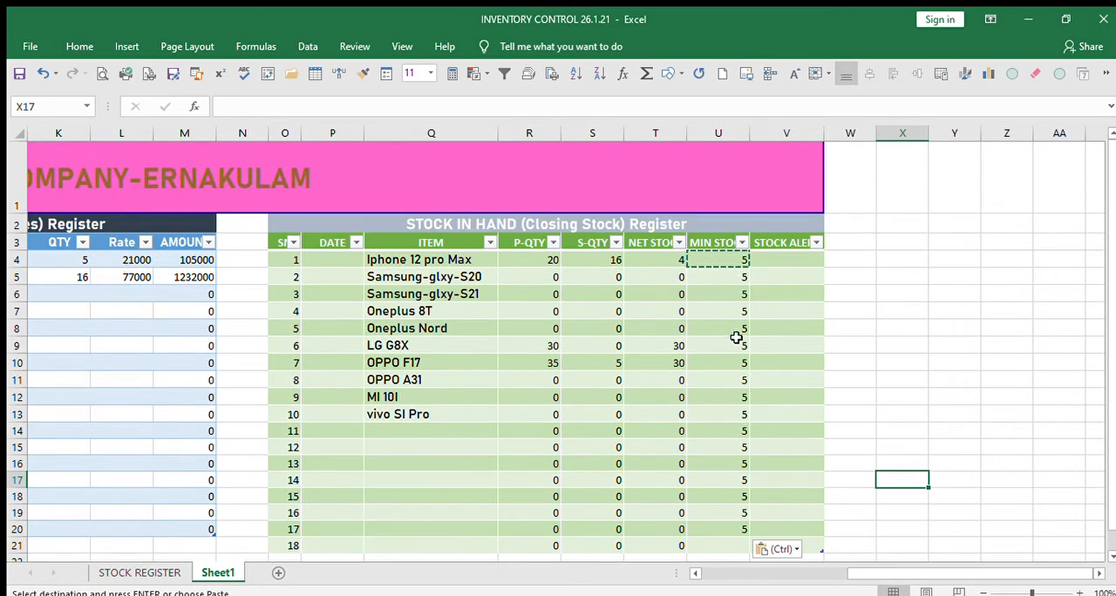
{"action": "left_click", "coordinate": [16, 74]}
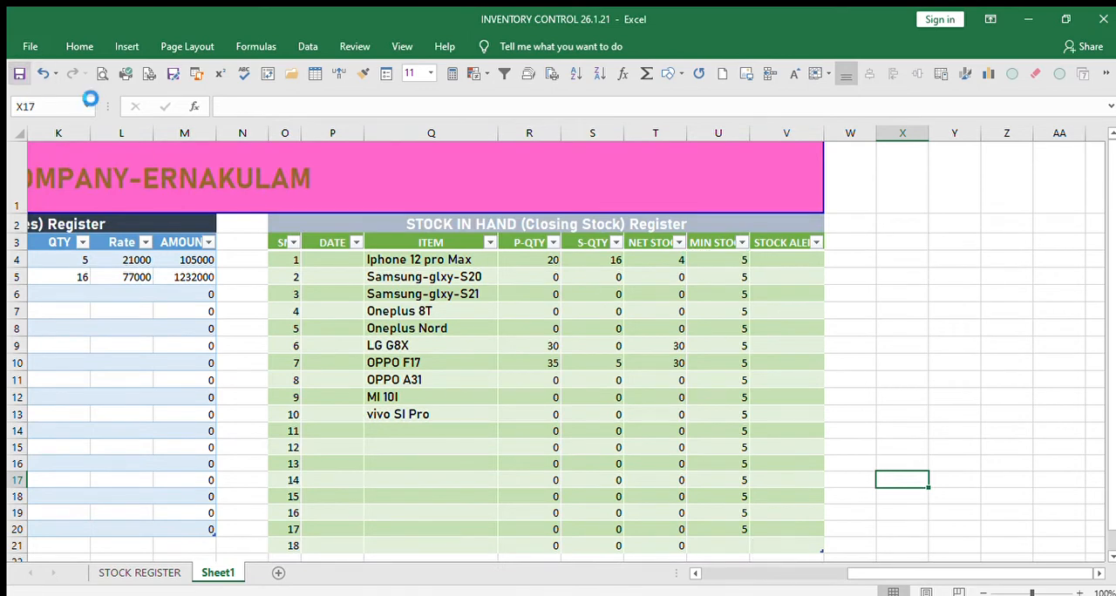
{"action": "left_click", "coordinate": [787, 259]}
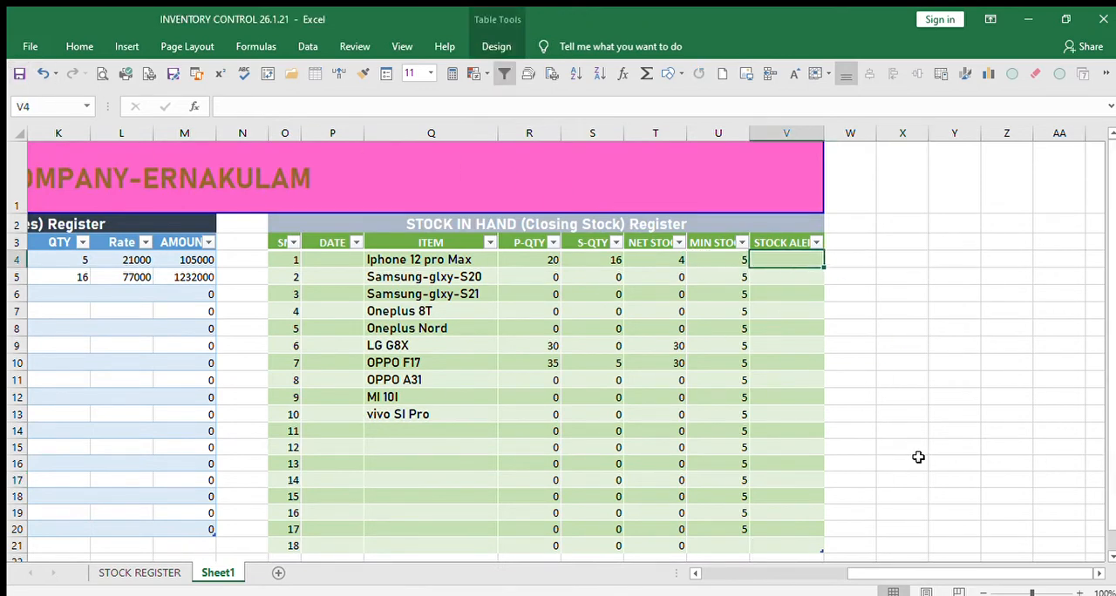
{"action": "type", "text": "="}
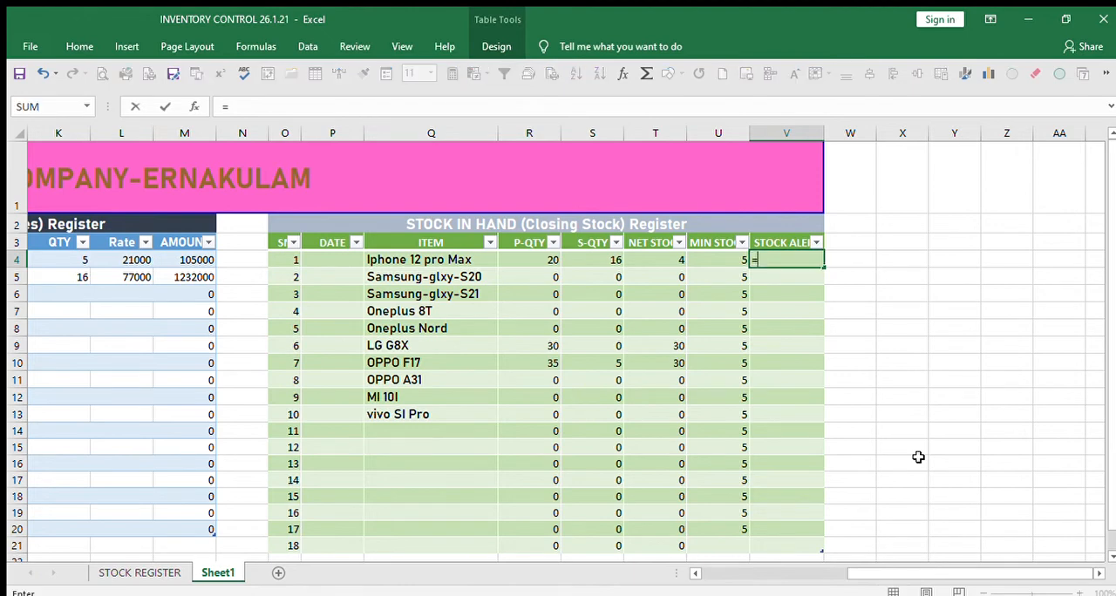
{"action": "type", "text": "IF"}
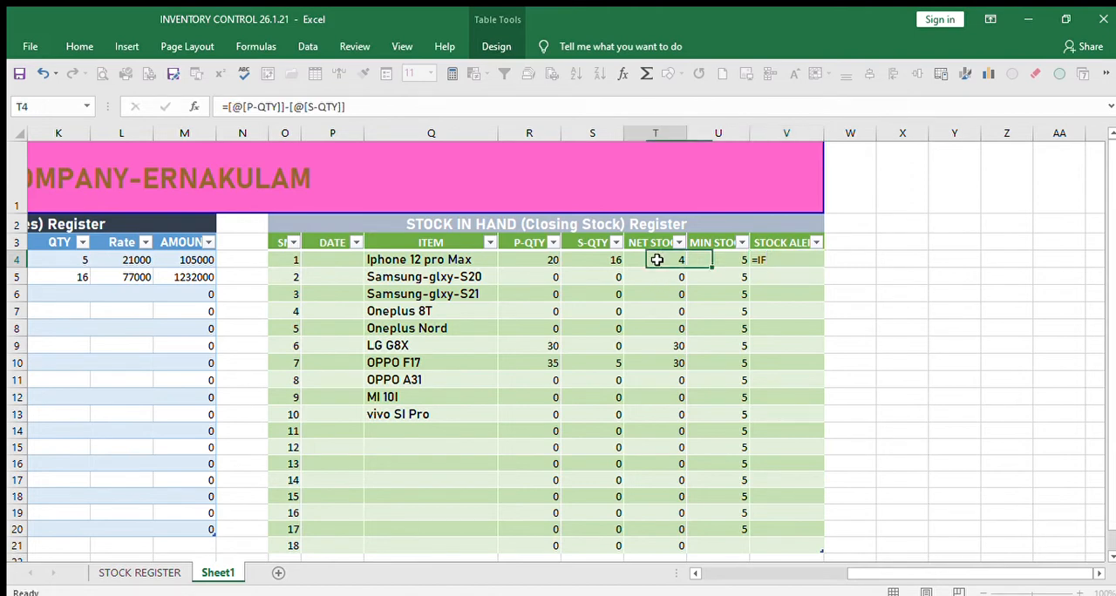
{"action": "key", "text": "Return"}
{"action": "left_click", "coordinate": [902, 345]}
Begin an IF formula in V4 of the STOCK ALERT column with the test [@[NET STOCK]]<[@[MIN STOCK]].
{"action": "left_click", "coordinate": [794, 263]}
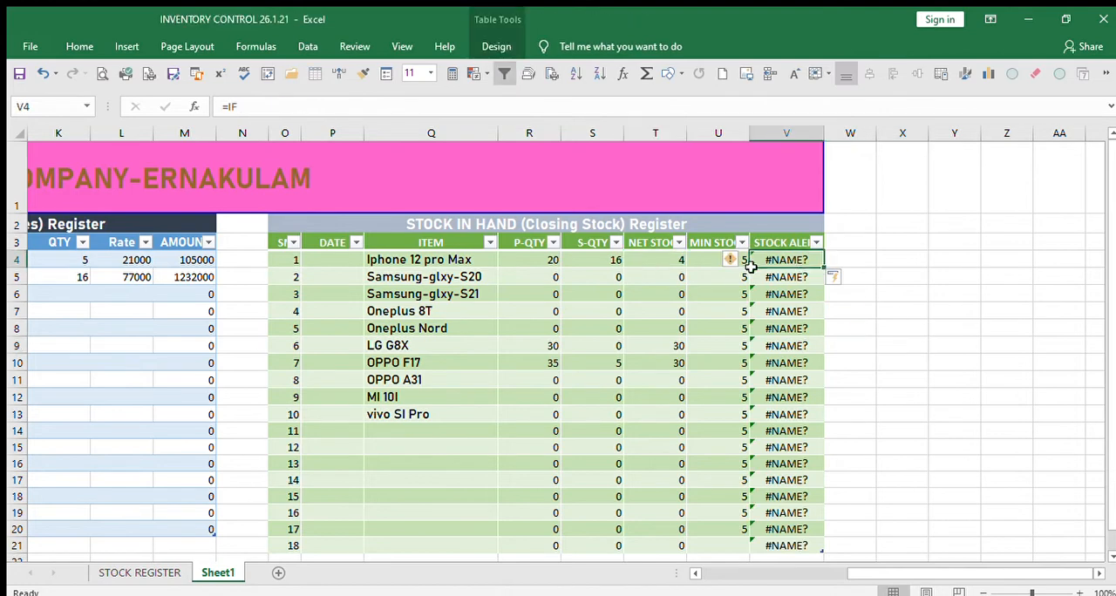
{"action": "type", "text": "=IF"}
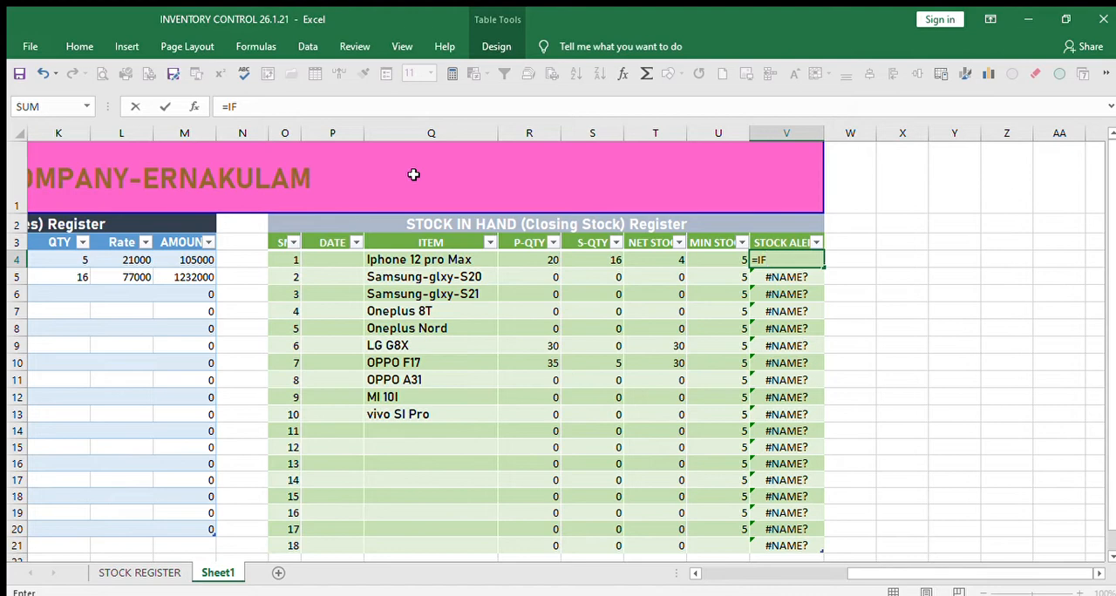
{"action": "type", "text": "("}
{"action": "left_click", "coordinate": [660, 262]}
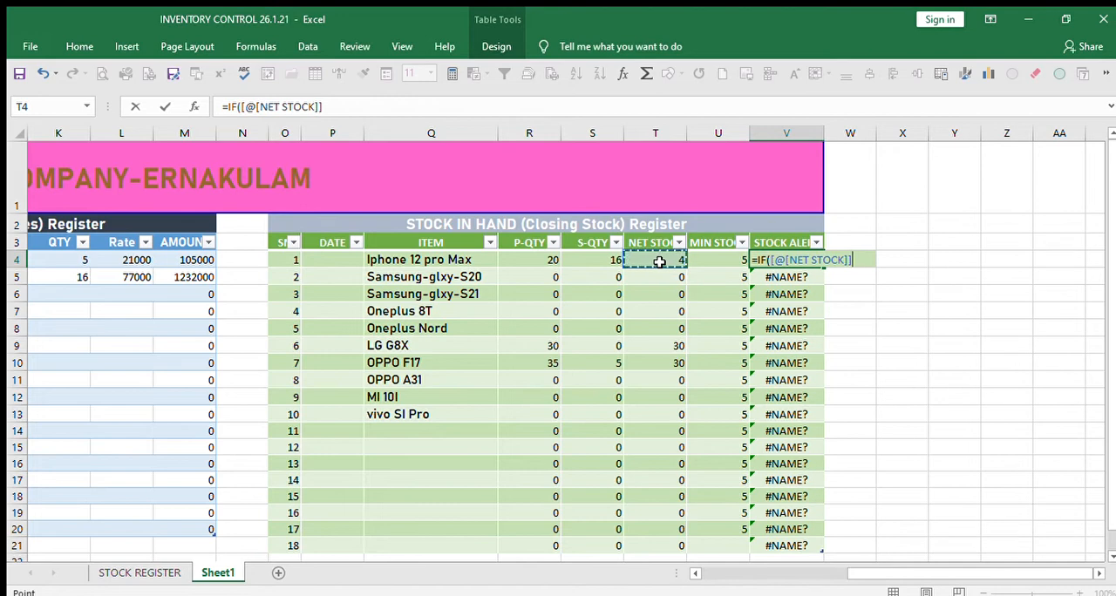
{"action": "type", "text": "<"}
{"action": "left_click", "coordinate": [711, 262]}
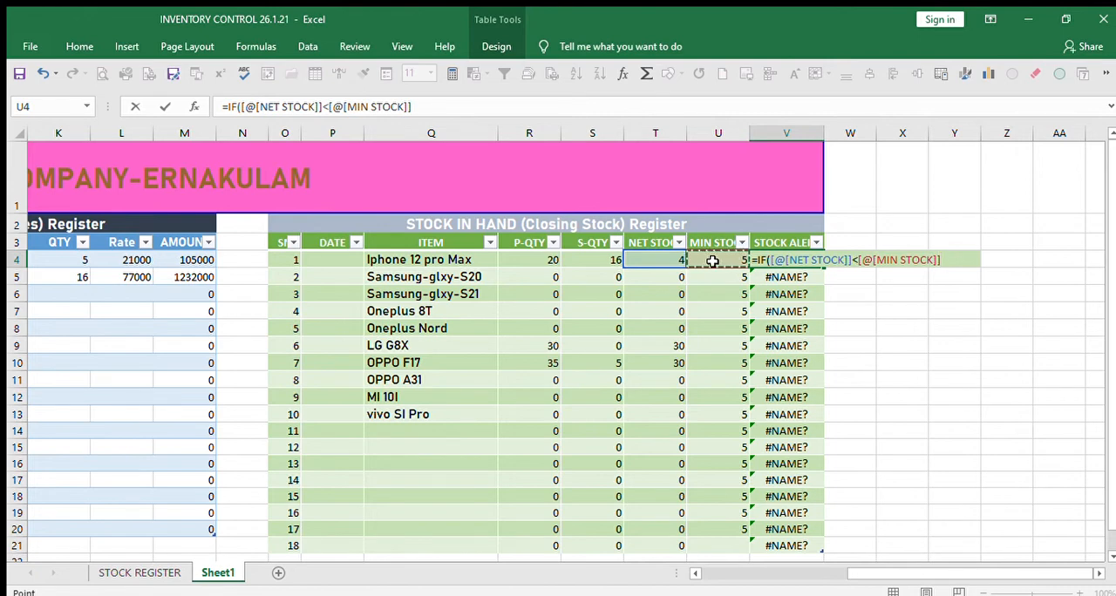
{"action": "type", "text": ","}
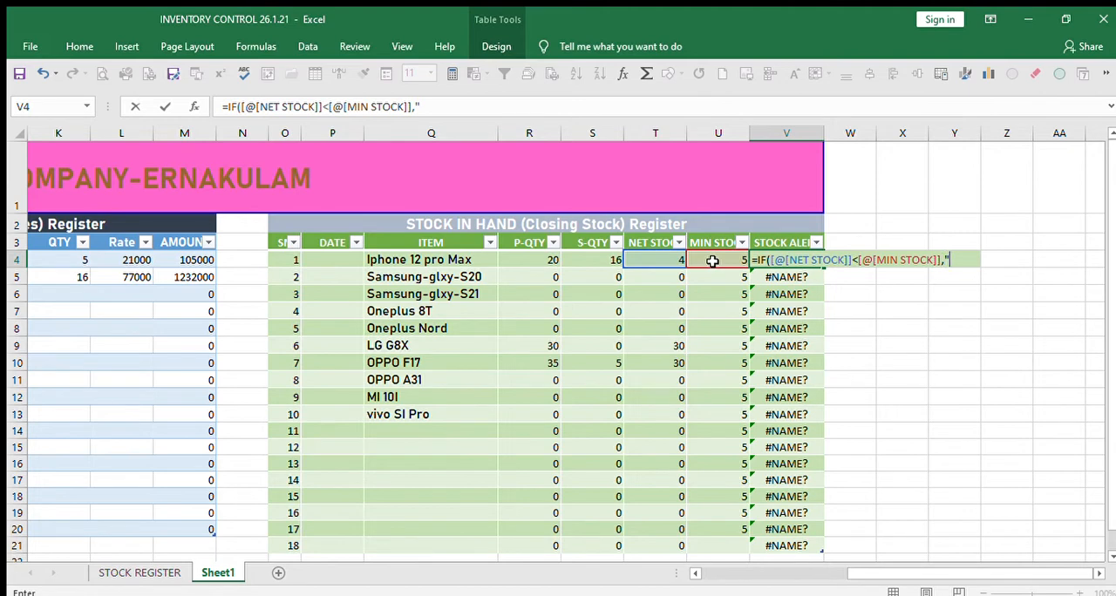
{"action": "type", "text": "\"OK"}
Add "OK" as the IF formula's true result and "REORDER" as its false result.
{"action": "type", "text": "\" RE"}
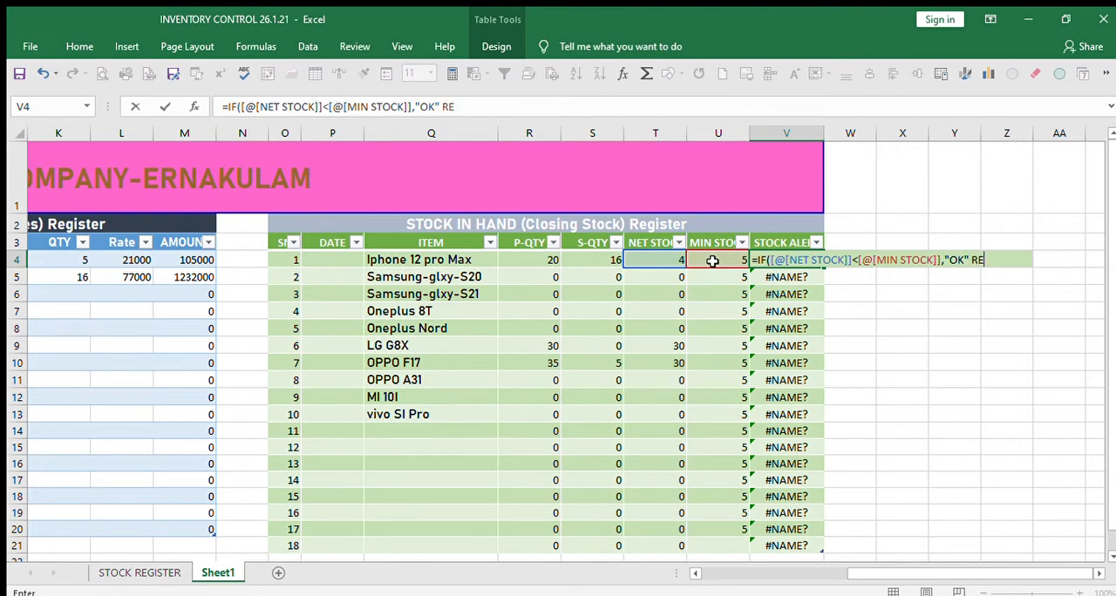
{"action": "key", "text": "BackSpace"}
{"action": "key", "text": "BackSpace"}
{"action": "type", "text": ",\"REORDER"}
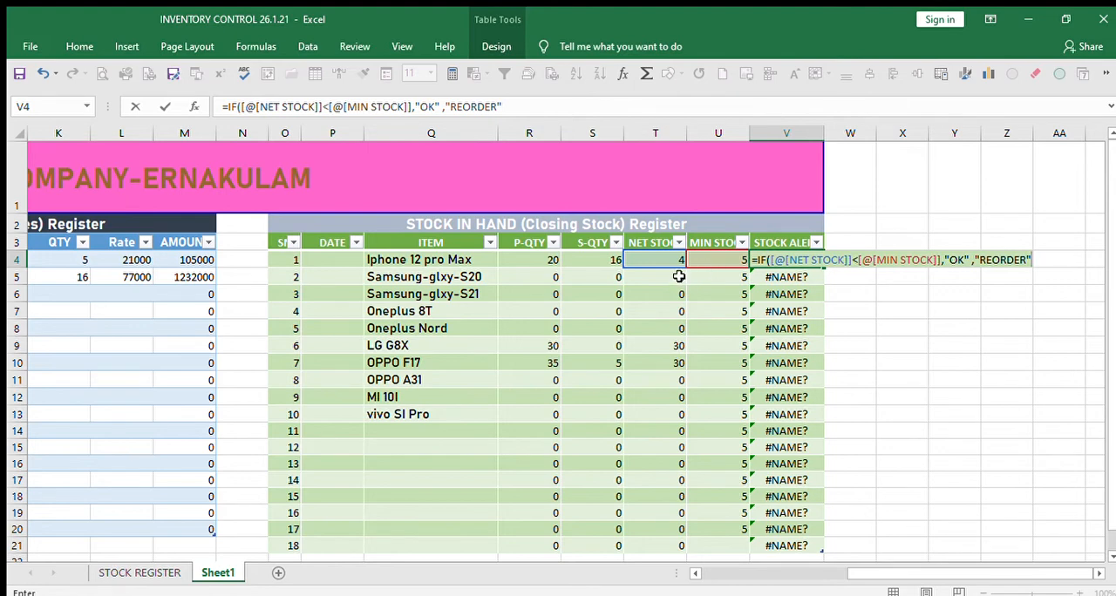
Change the formula's comparison to > and complete it as =IF([@[NET STOCK]]>[@[MIN STOCK]],"OK","REORDER").
{"action": "left_click", "coordinate": [857, 260]}
{"action": "key", "text": "BackSpace"}
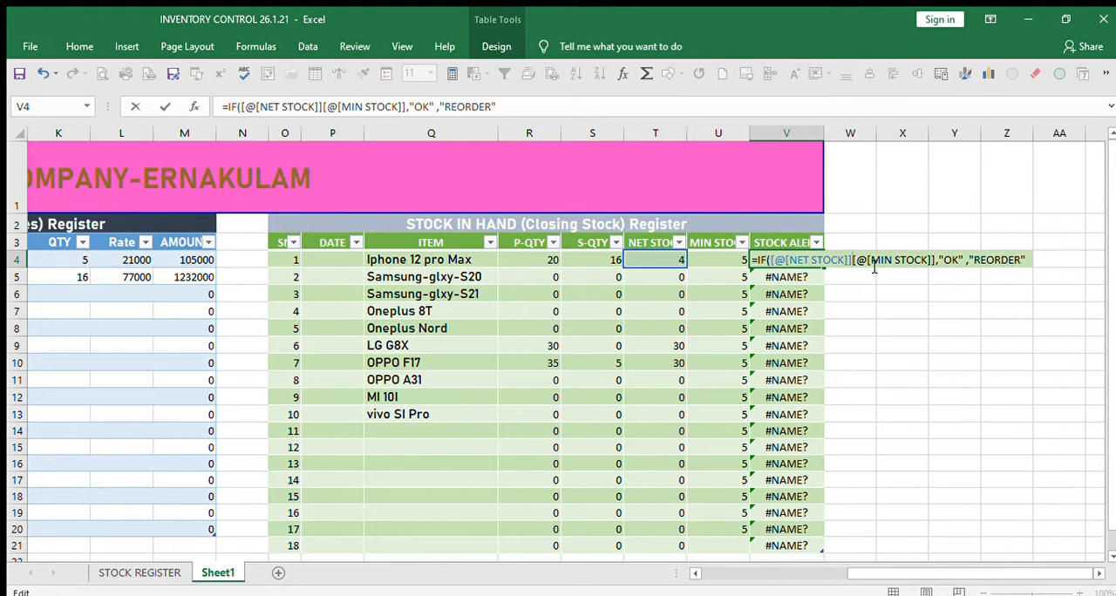
{"action": "type", "text": ">"}
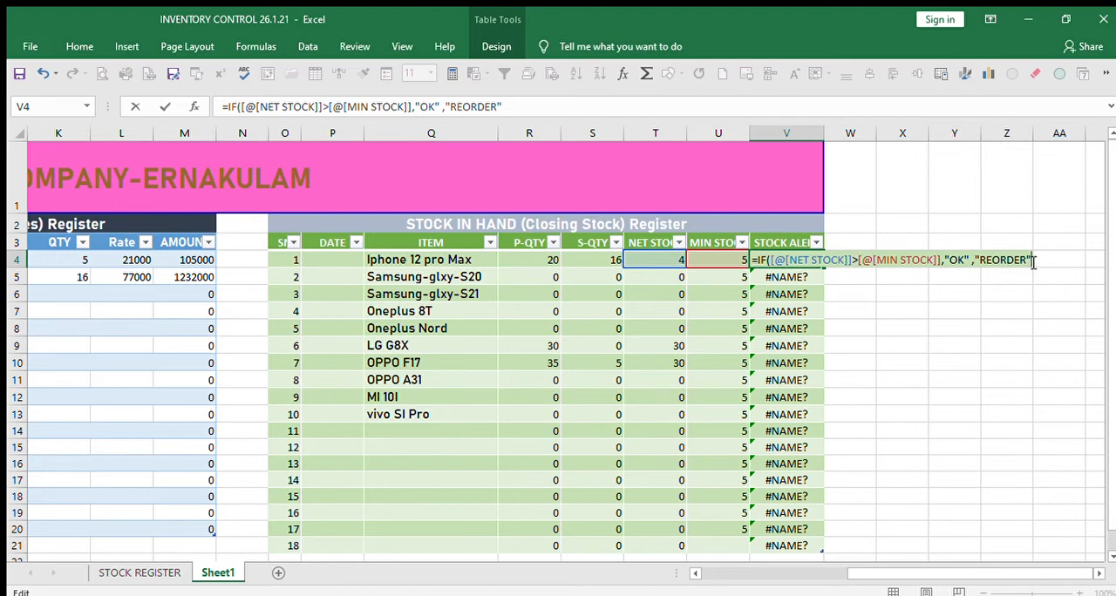
{"action": "type", "text": ")"}
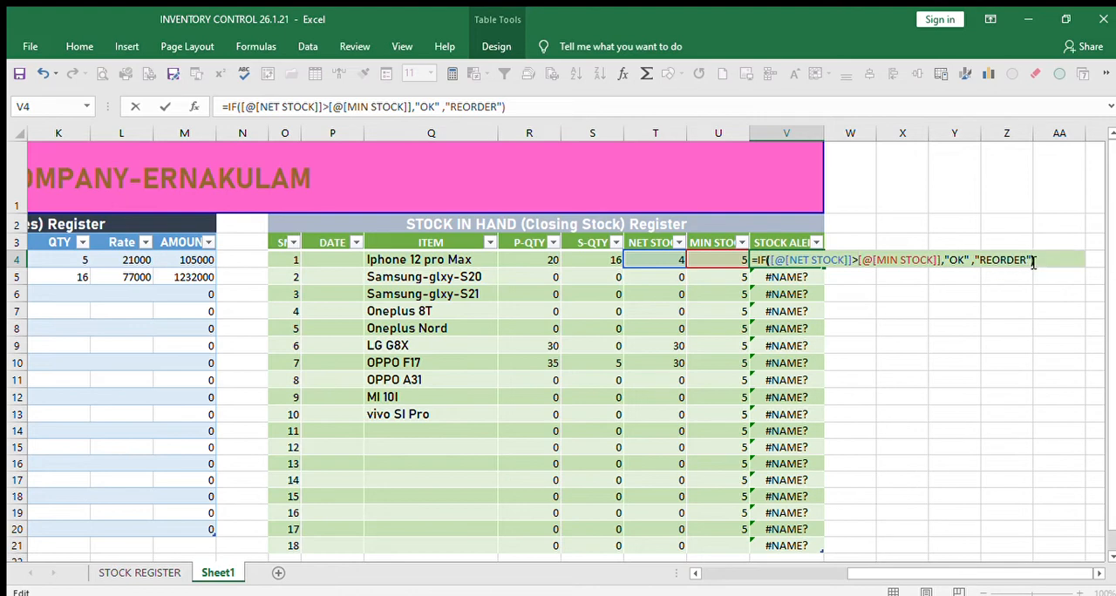
{"action": "key", "text": "Return"}
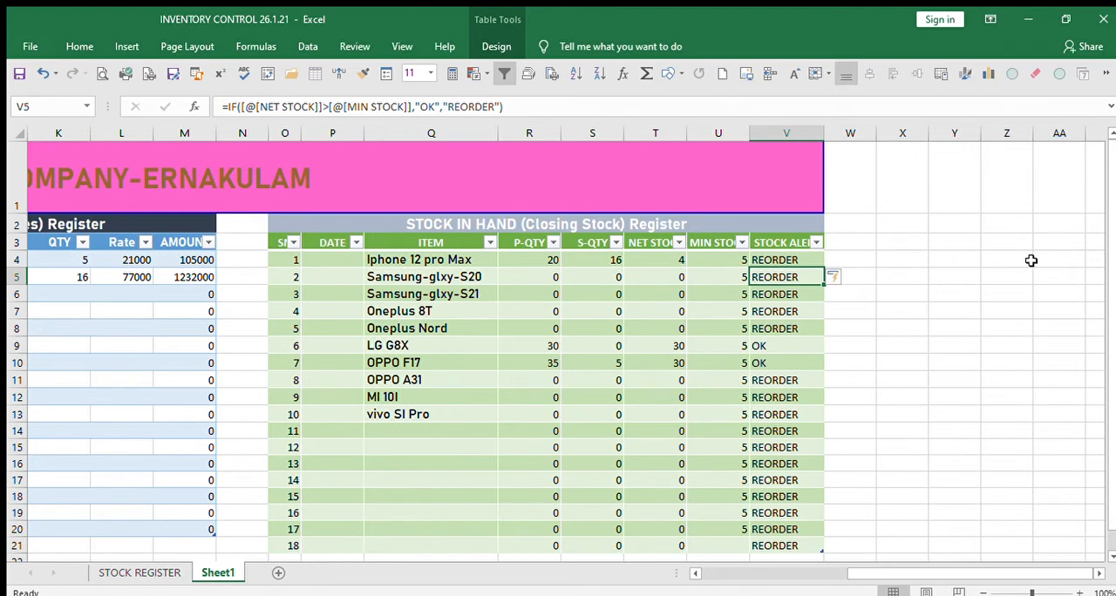
Examine the quantities, net stock, minimum stock and stock alerts for Iphone 12 pro Max, OPPO F17 and LG G8X in the closing stock register.
{"action": "left_click", "coordinate": [952, 379]}
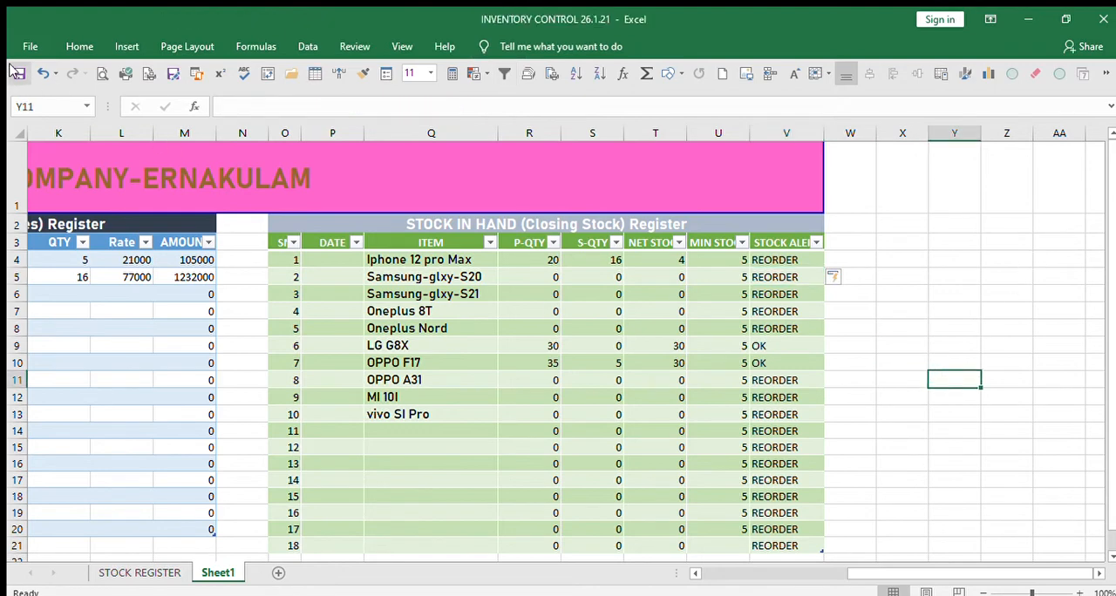
{"action": "left_click", "coordinate": [609, 262]}
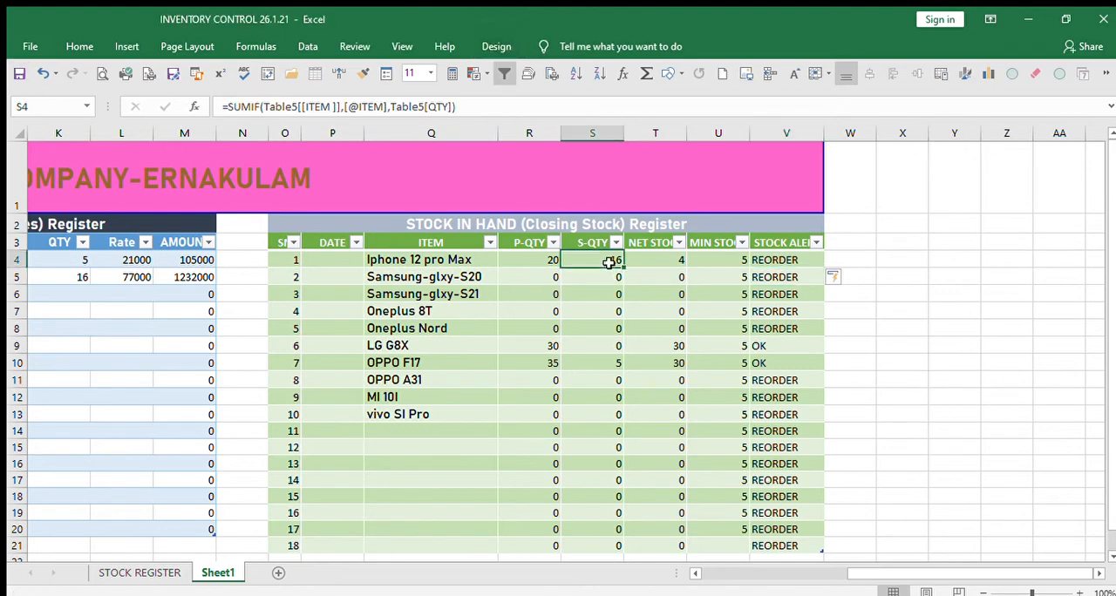
{"action": "key", "text": "Right"}
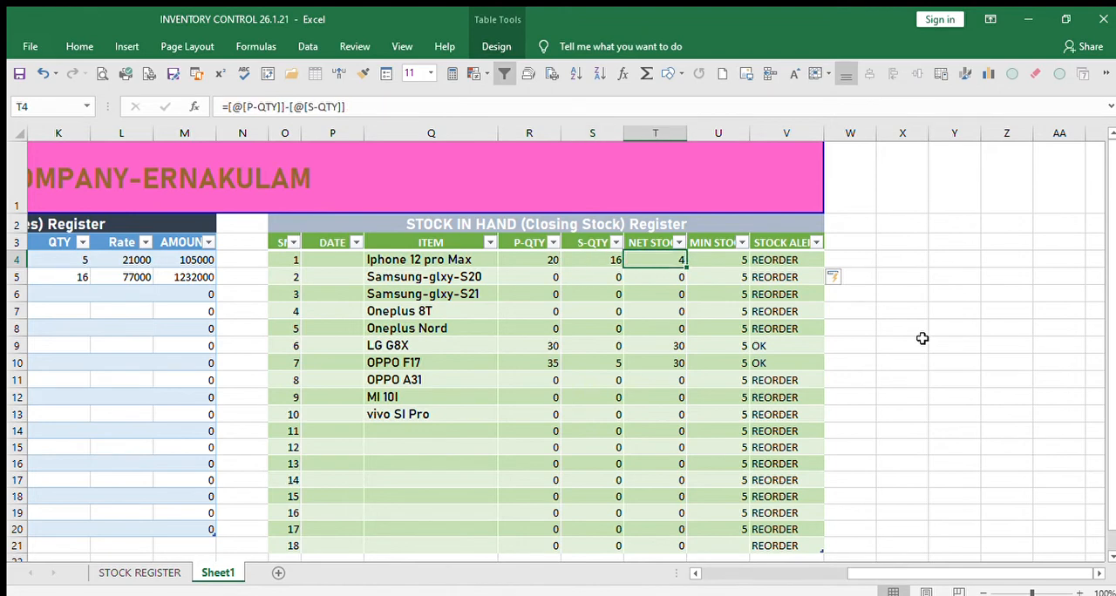
{"action": "key", "text": "Right"}
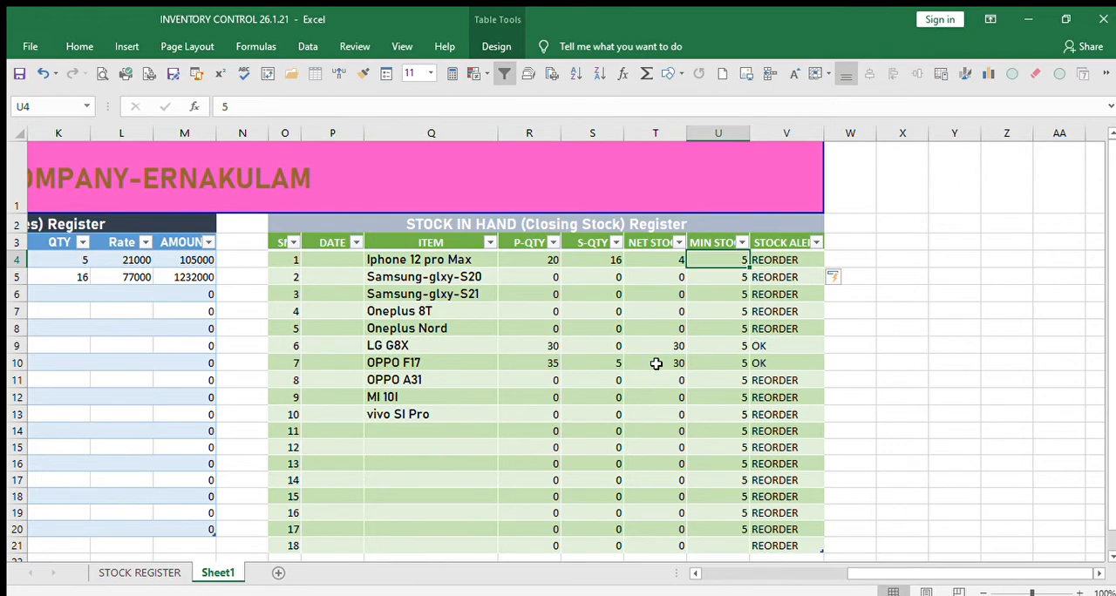
{"action": "left_click", "coordinate": [542, 362]}
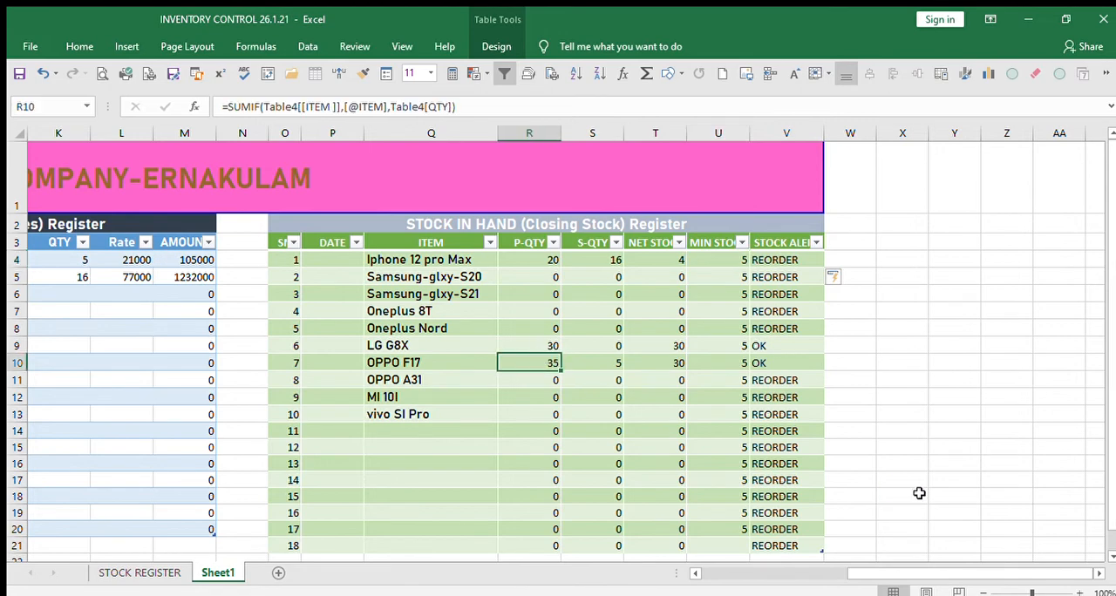
{"action": "key", "text": "Right"}
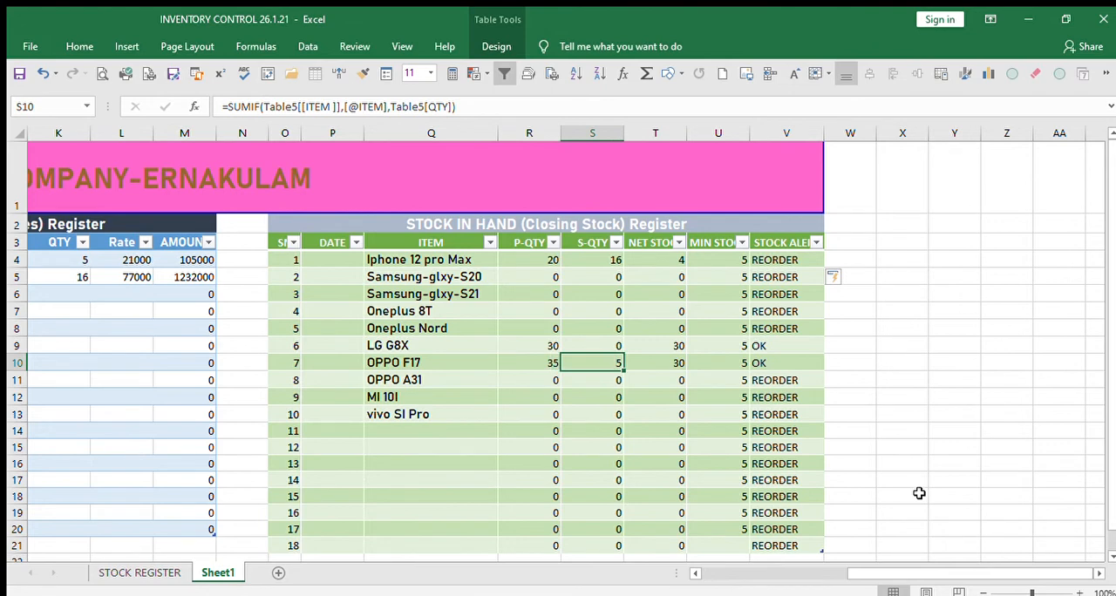
{"action": "key", "text": "Right"}
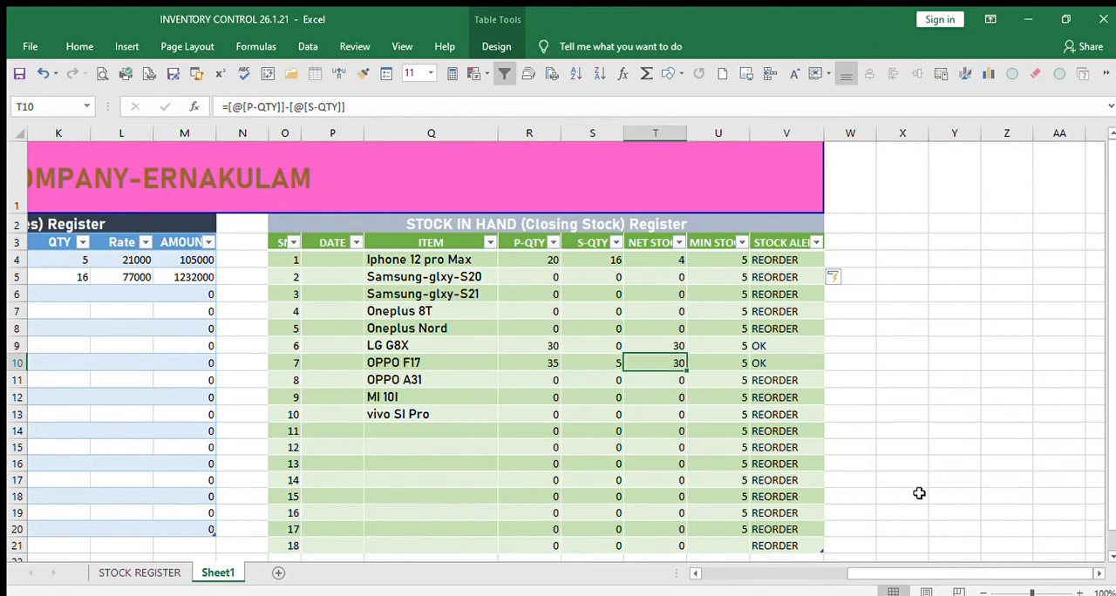
{"action": "key", "text": "Right"}
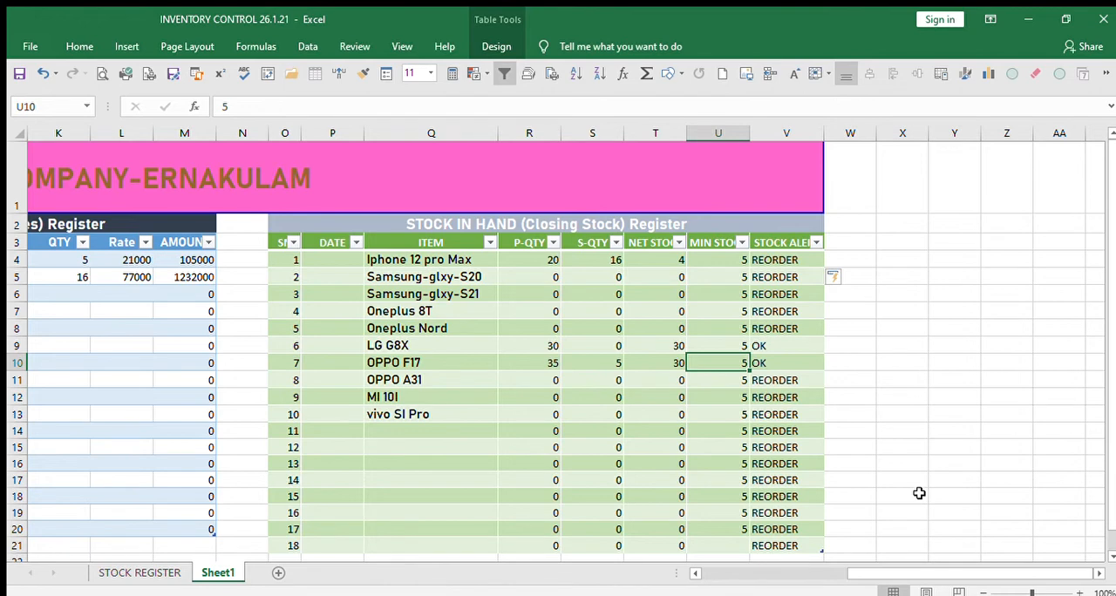
{"action": "key", "text": "Left"}
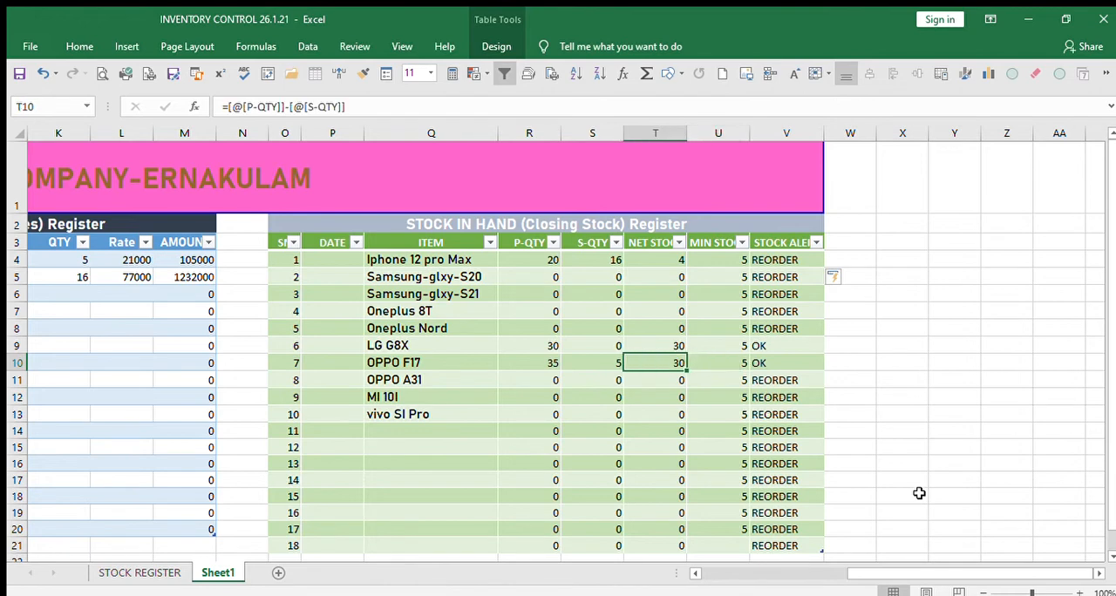
{"action": "key", "text": "Right"}
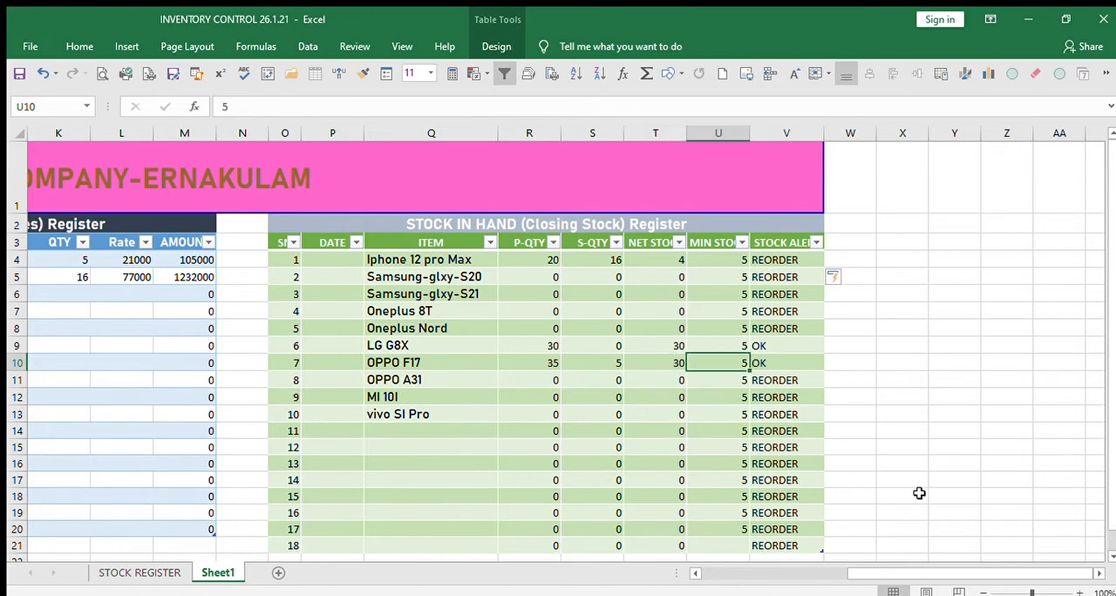
{"action": "key", "text": "Right"}
{"action": "key", "text": "Up"}
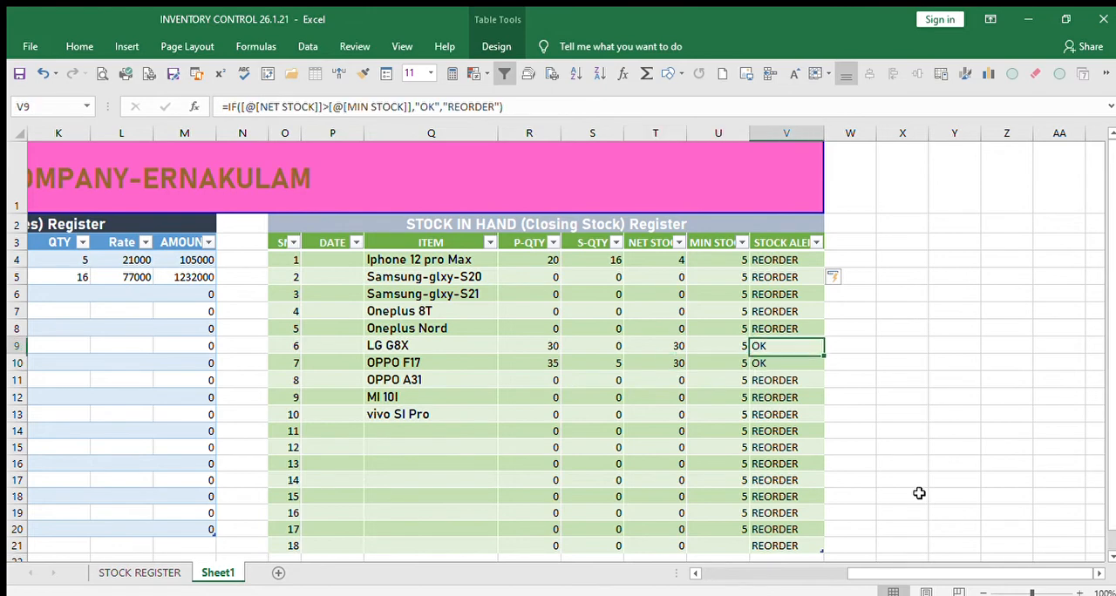
{"action": "key", "text": "Left"}
{"action": "key", "text": "Left"}
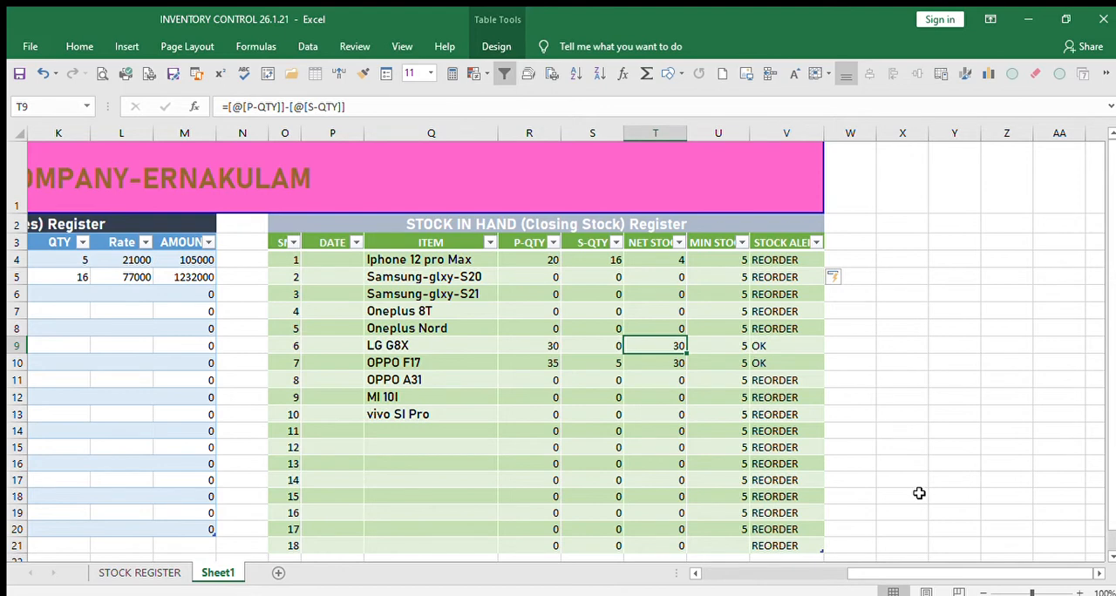
{"action": "key", "text": "Right"}
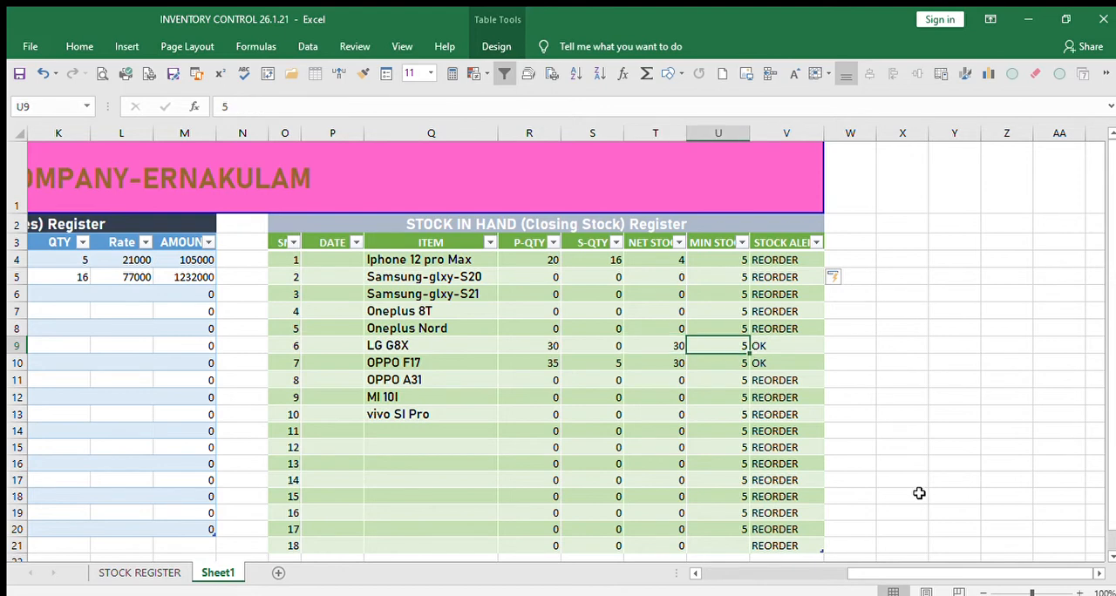
{"action": "key", "text": "Right"}
Review the date, item and quantity columns at the next blank rows of the purchase and sales registers.
{"action": "key", "text": "Left"}
{"action": "key", "text": "Left"}
{"action": "key", "text": "Left"}
{"action": "key", "text": "Left"}
{"action": "key", "text": "Left"}
{"action": "key", "text": "Left"}
{"action": "key", "text": "Left"}
{"action": "key", "text": "Left"}
{"action": "key", "text": "Left"}
{"action": "key", "text": "Left"}
{"action": "key", "text": "Left"}
{"action": "key", "text": "Left"}
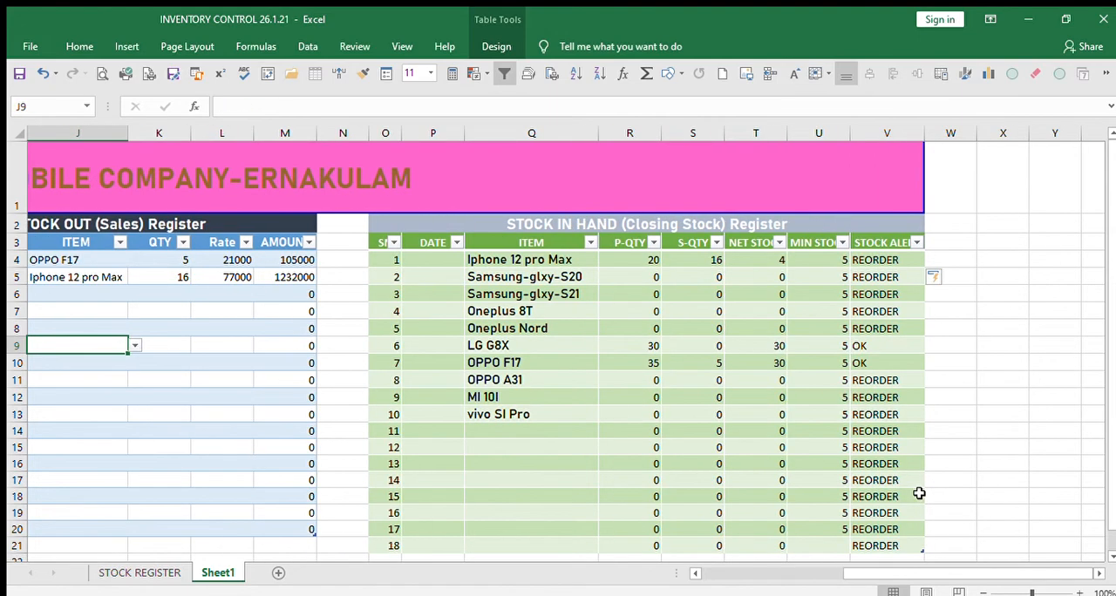
{"action": "key", "text": "Left"}
{"action": "key", "text": "Left"}
{"action": "key", "text": "Left"}
{"action": "key", "text": "Left"}
{"action": "key", "text": "Left"}
{"action": "key", "text": "Left"}
{"action": "key", "text": "Left"}
{"action": "key", "text": "Left"}
{"action": "key", "text": "Left"}
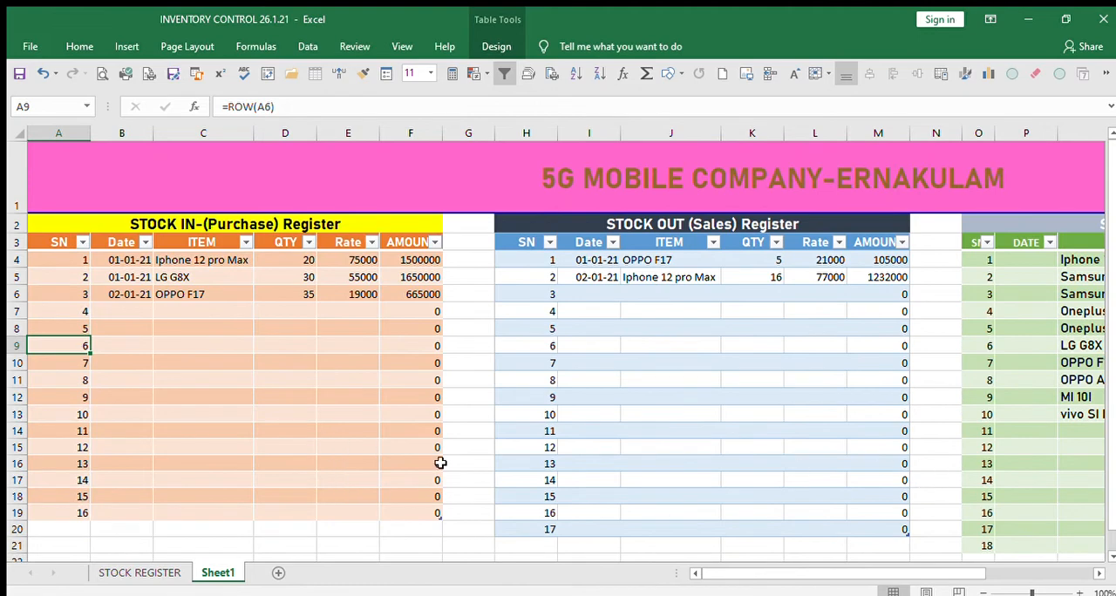
{"action": "left_click", "coordinate": [125, 308]}
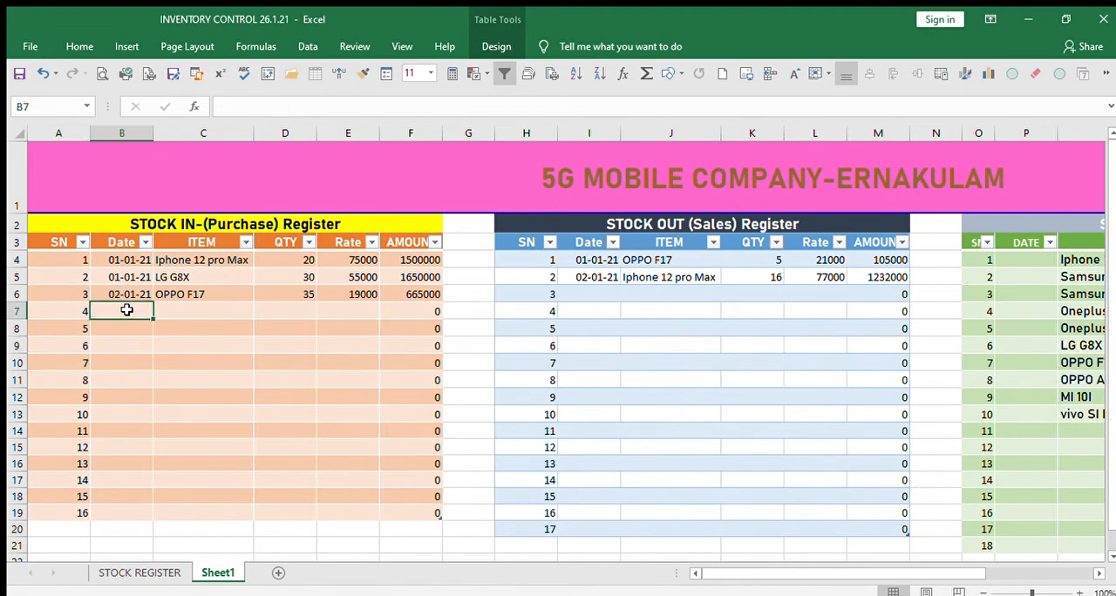
{"action": "left_click", "coordinate": [182, 312]}
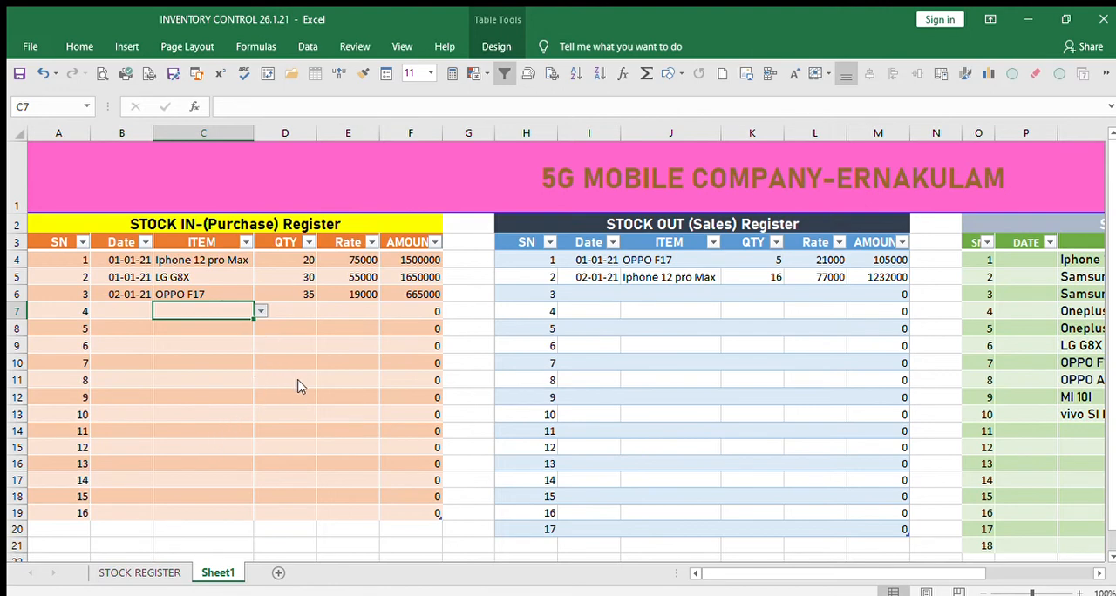
{"action": "left_click", "coordinate": [301, 316]}
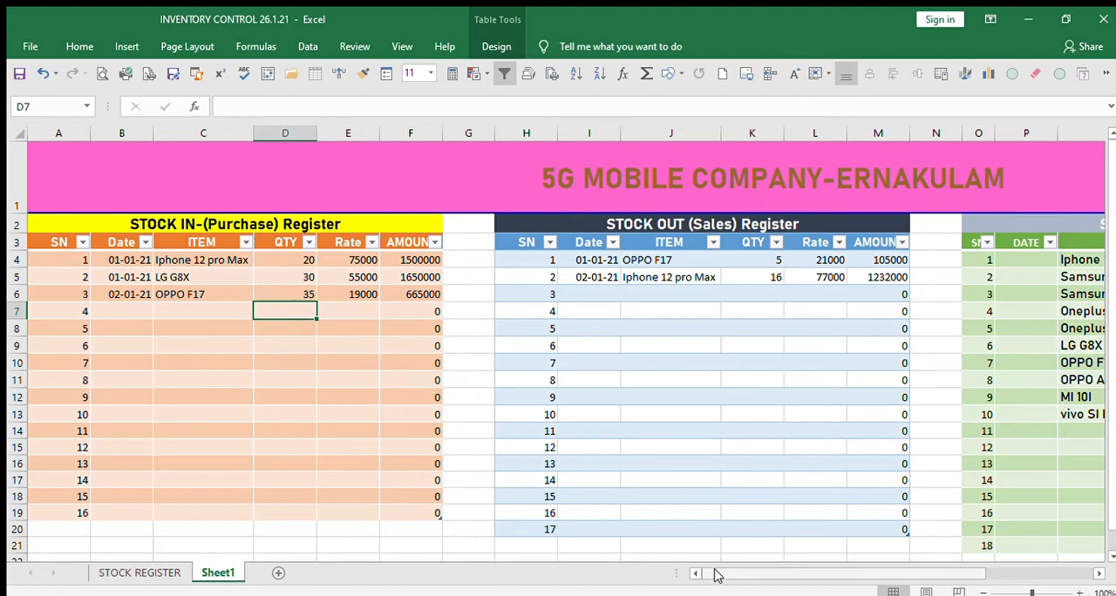
{"action": "left_click_drag", "start_coordinate": [715, 575], "coordinate": [772, 575]}
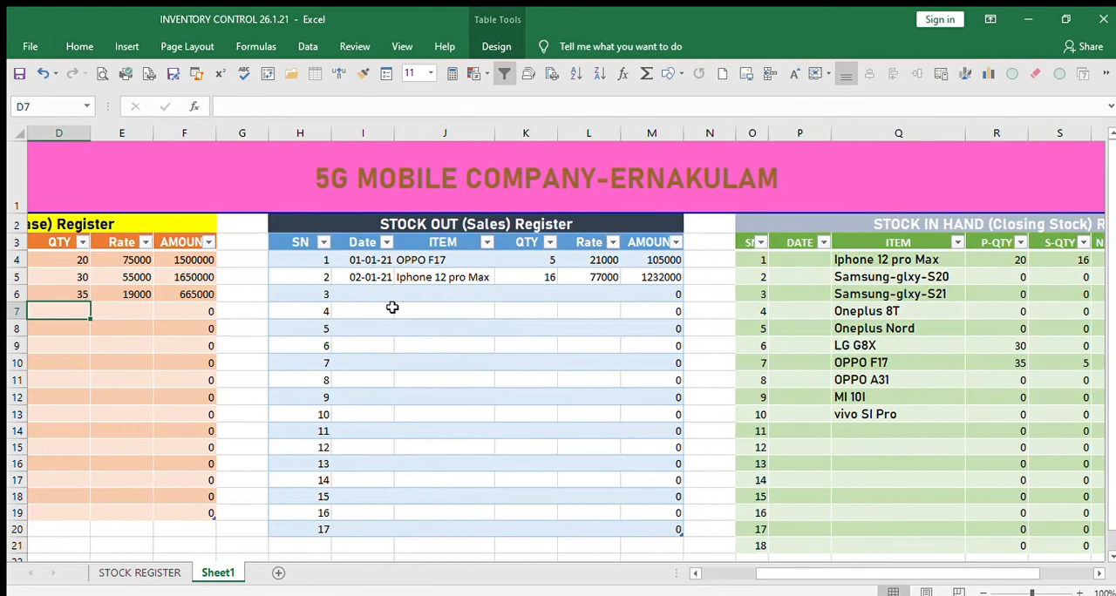
{"action": "left_click", "coordinate": [374, 296]}
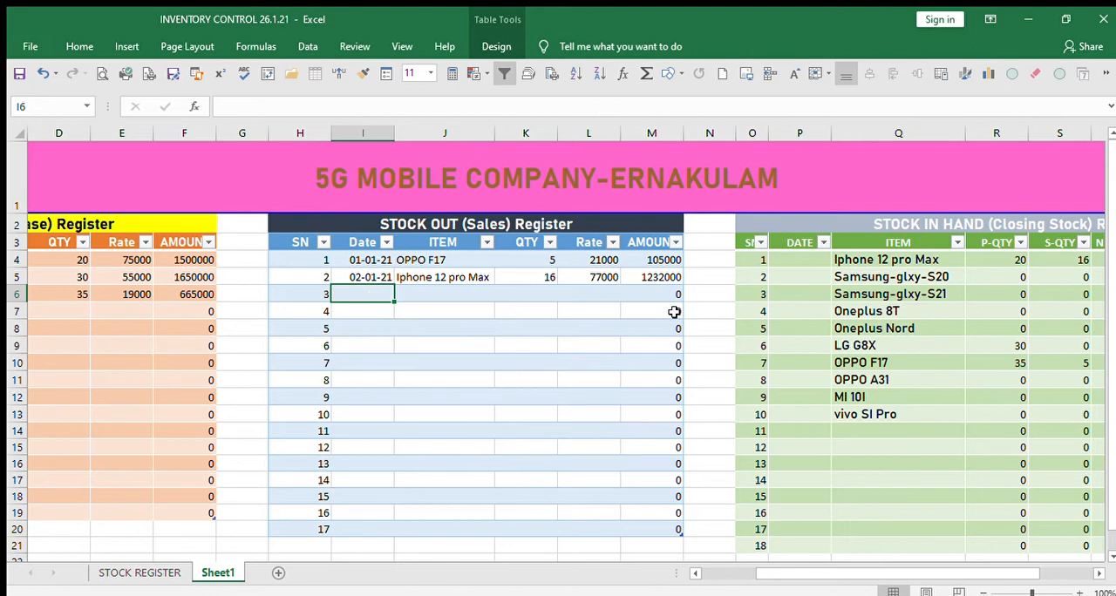
Look over the closing stock register alongside the purchase and sales registers, including its stock alert column.
{"action": "left_click_drag", "start_coordinate": [781, 574], "coordinate": [895, 574]}
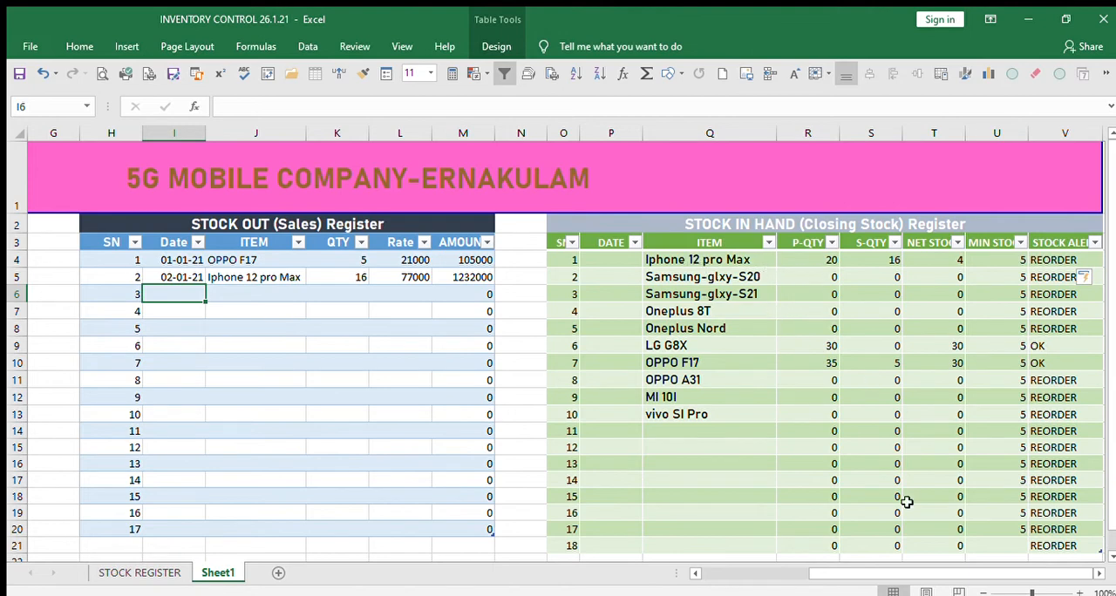
{"action": "left_click_drag", "start_coordinate": [856, 568], "coordinate": [916, 568]}
{"action": "left_click_drag", "start_coordinate": [896, 577], "coordinate": [707, 562]}
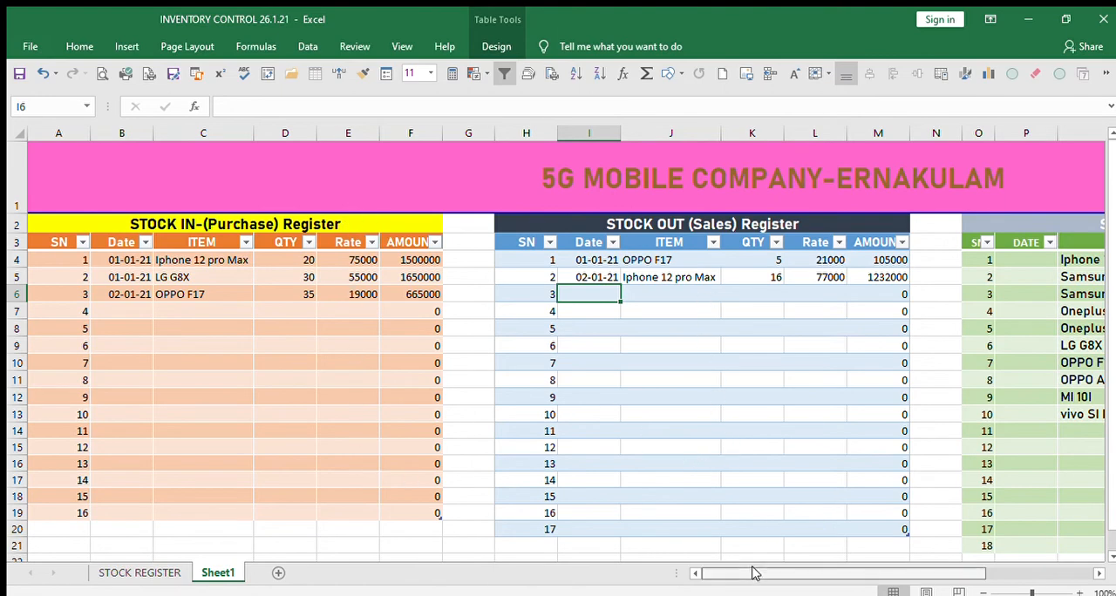
{"action": "left_click_drag", "start_coordinate": [757, 573], "coordinate": [909, 587]}
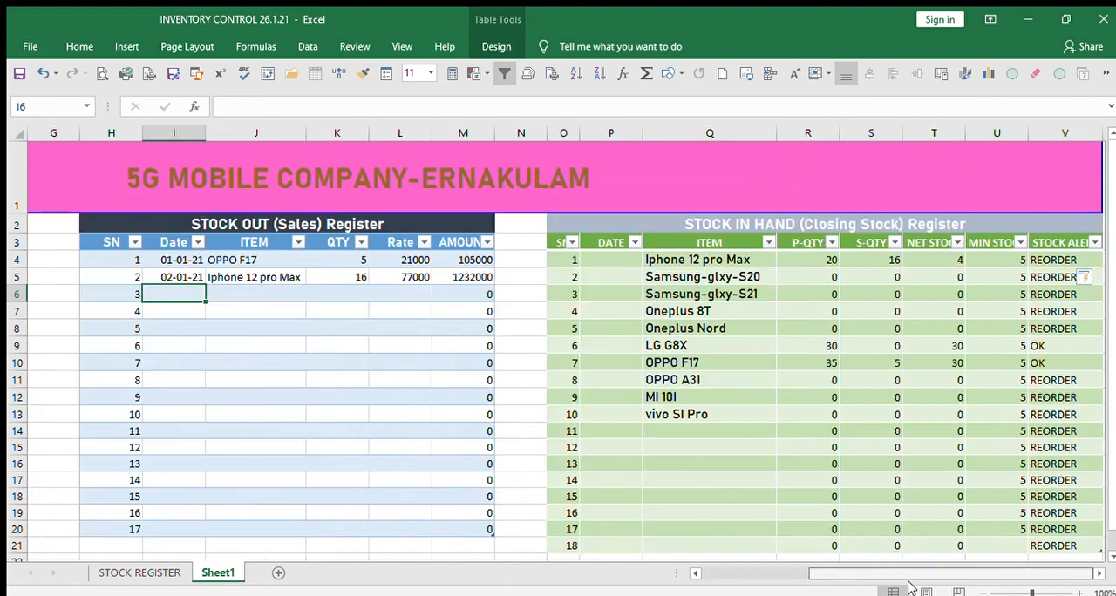
{"action": "left_click", "coordinate": [1096, 574]}
{"action": "left_click", "coordinate": [1097, 574]}
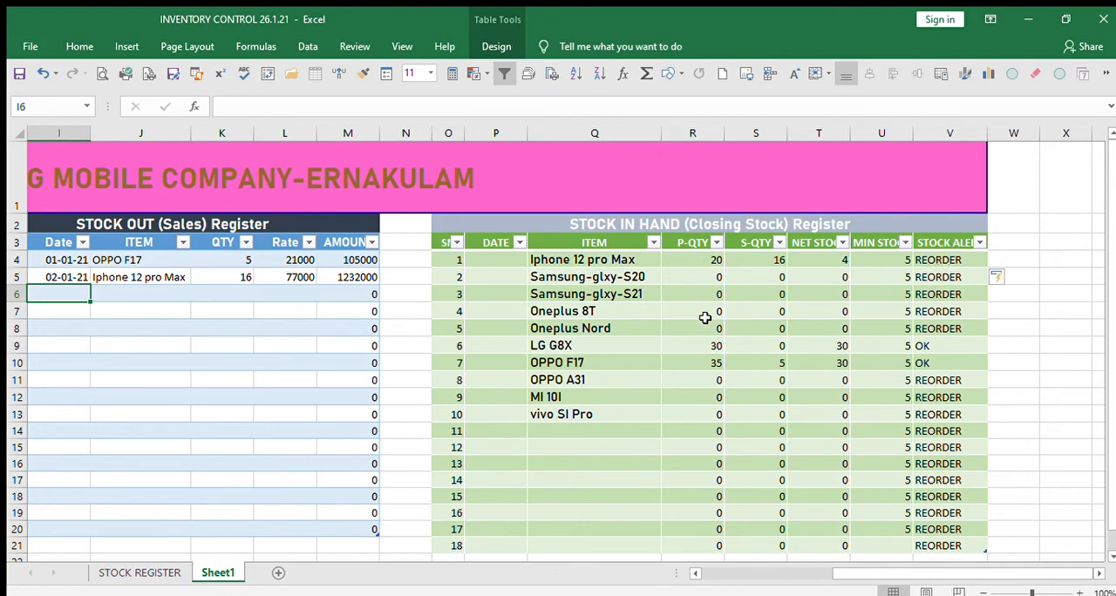
{"action": "scroll", "coordinate": [710, 318], "scroll_direction": "down", "scroll_amount": 1}
{"action": "scroll", "coordinate": [897, 333], "scroll_direction": "up", "scroll_amount": 1}
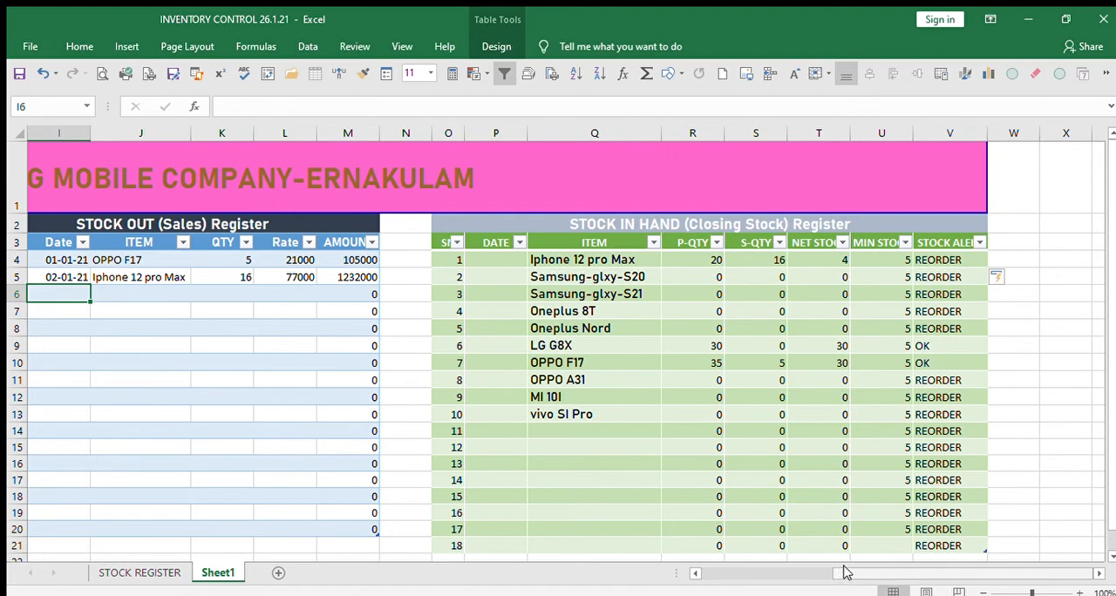
Add a purchase entry in row 7 of the purchase register with date 3/1/21 and item Samsung-glxy-S21.
{"action": "left_click", "coordinate": [784, 573]}
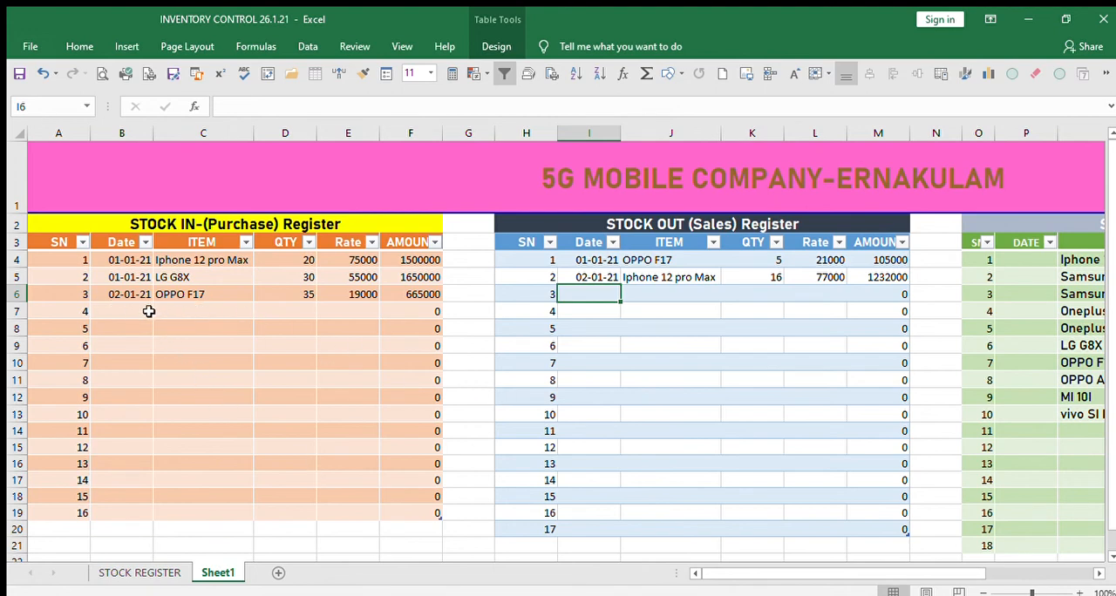
{"action": "left_click", "coordinate": [122, 306]}
{"action": "type", "text": "3"}
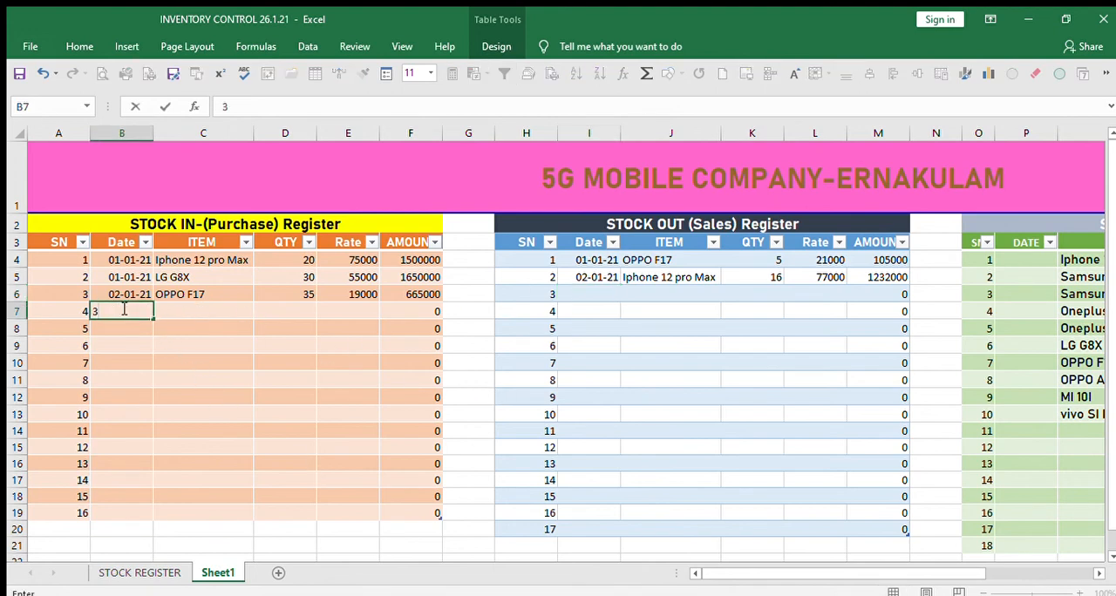
{"action": "type", "text": "/1/21"}
{"action": "left_click", "coordinate": [213, 408]}
{"action": "left_click", "coordinate": [222, 314]}
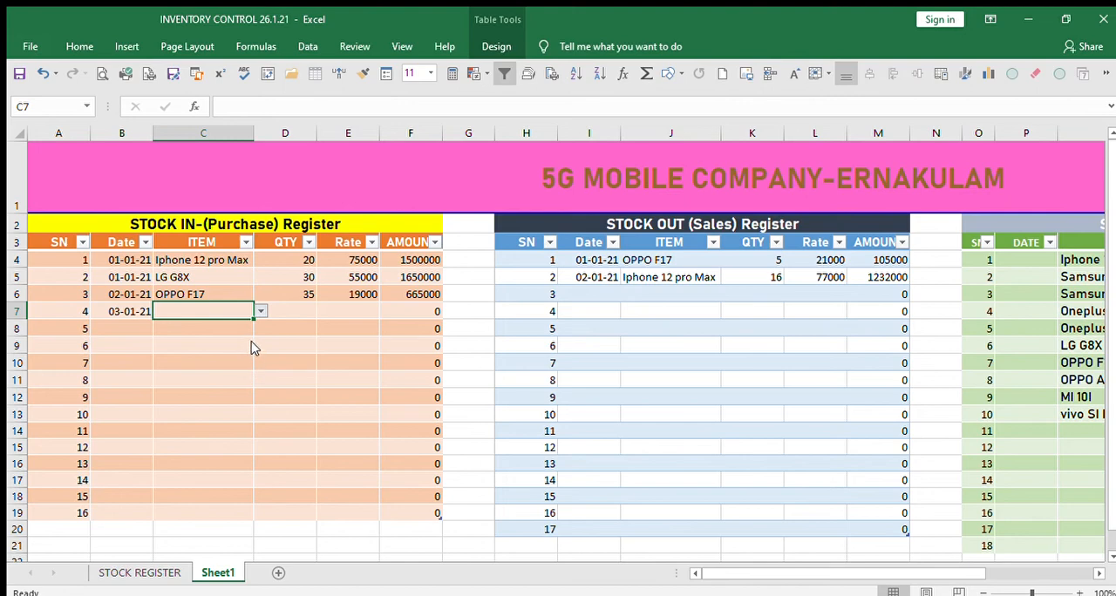
{"action": "type", "text": "Samsung-glxy-S21"}
Set the Samsung-glxy-S21 purchase entry's QTY to 10 and Rate to 65000.
{"action": "left_click", "coordinate": [297, 317]}
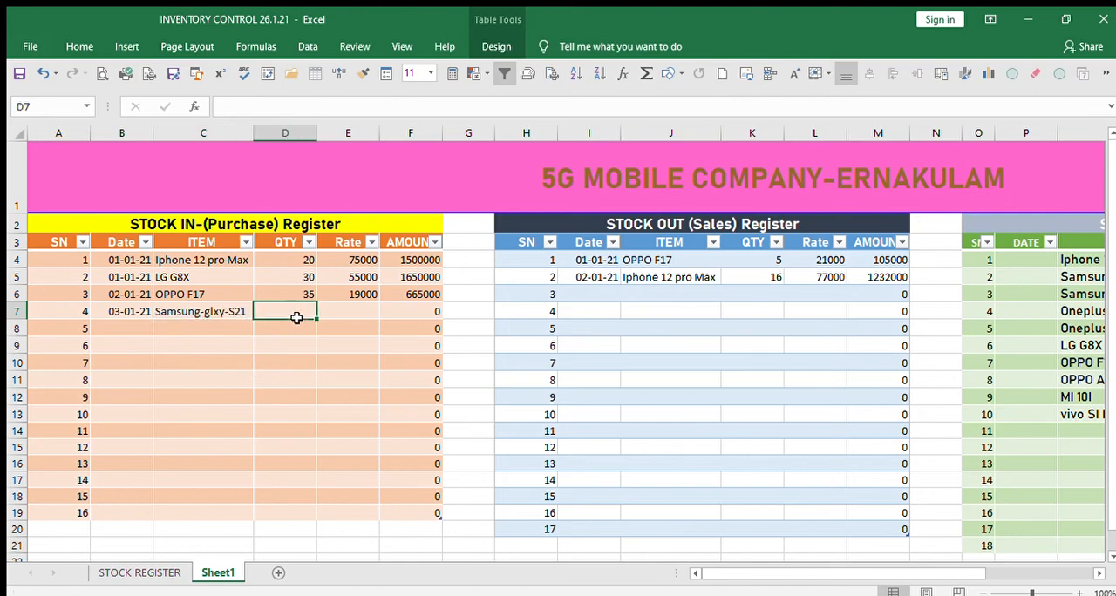
{"action": "type", "text": "10"}
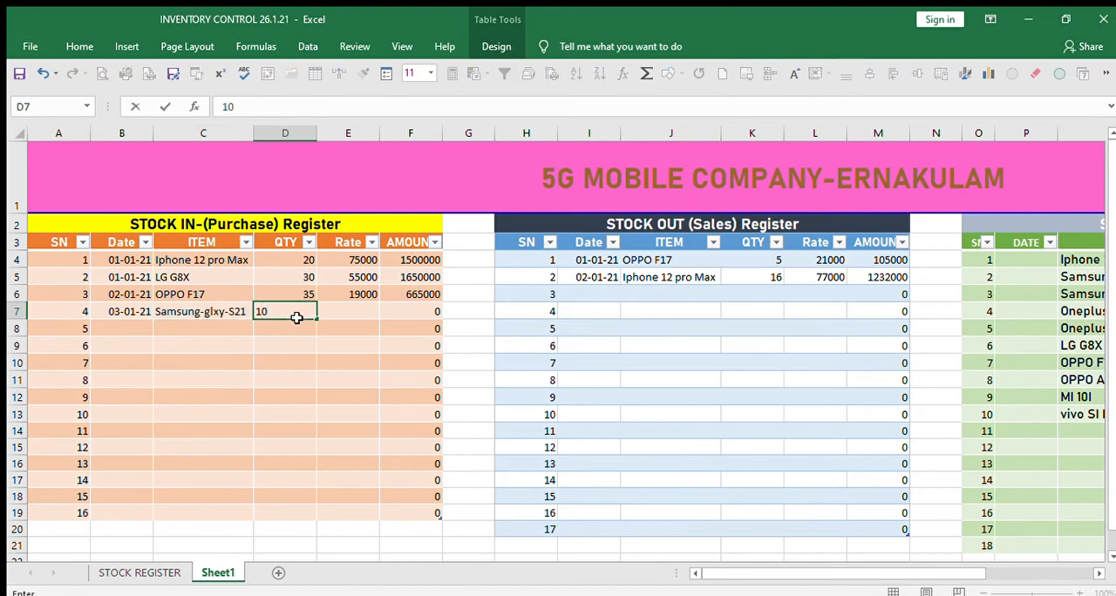
{"action": "key", "text": "Tab"}
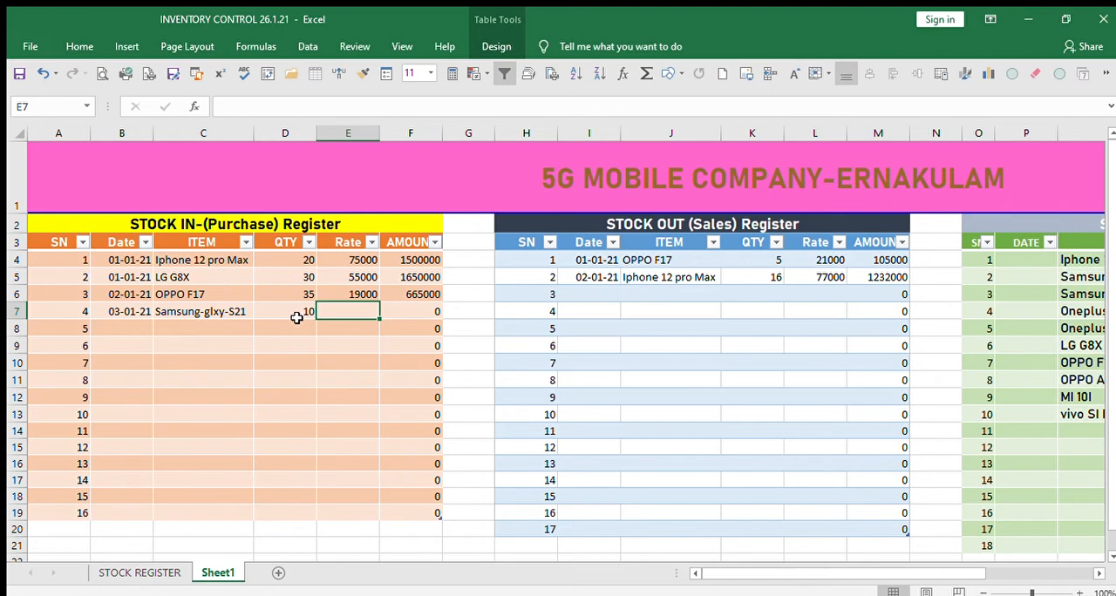
{"action": "type", "text": "6500"}
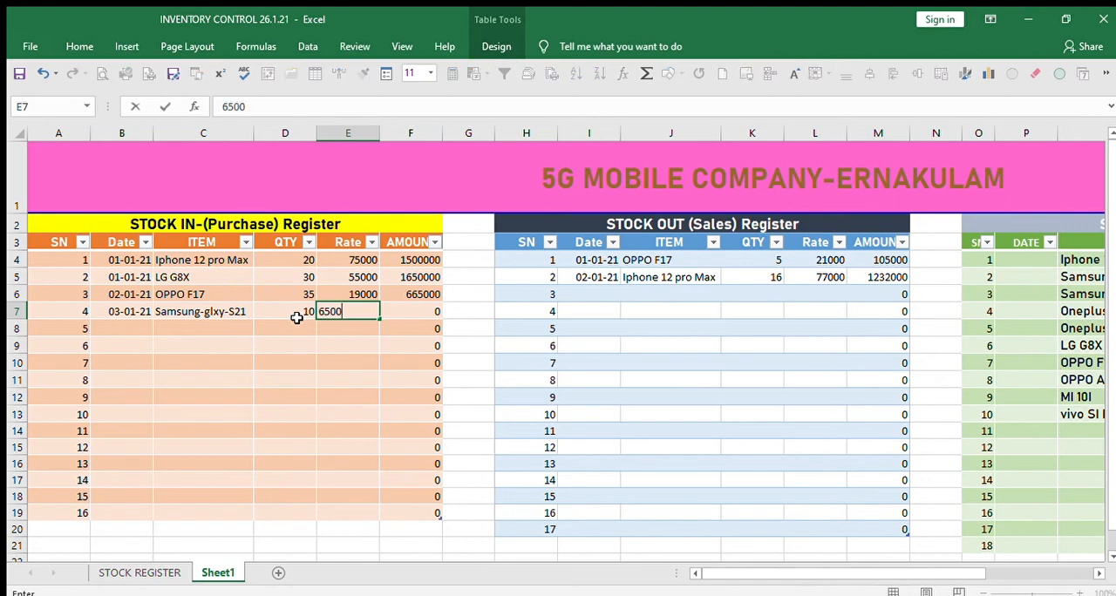
{"action": "type", "text": "0"}
{"action": "key", "text": "Tab"}
{"action": "key", "text": "Tab"}
{"action": "key", "text": "Tab"}
{"action": "key", "text": "Tab"}
{"action": "key", "text": "Tab"}
{"action": "key", "text": "Tab"}
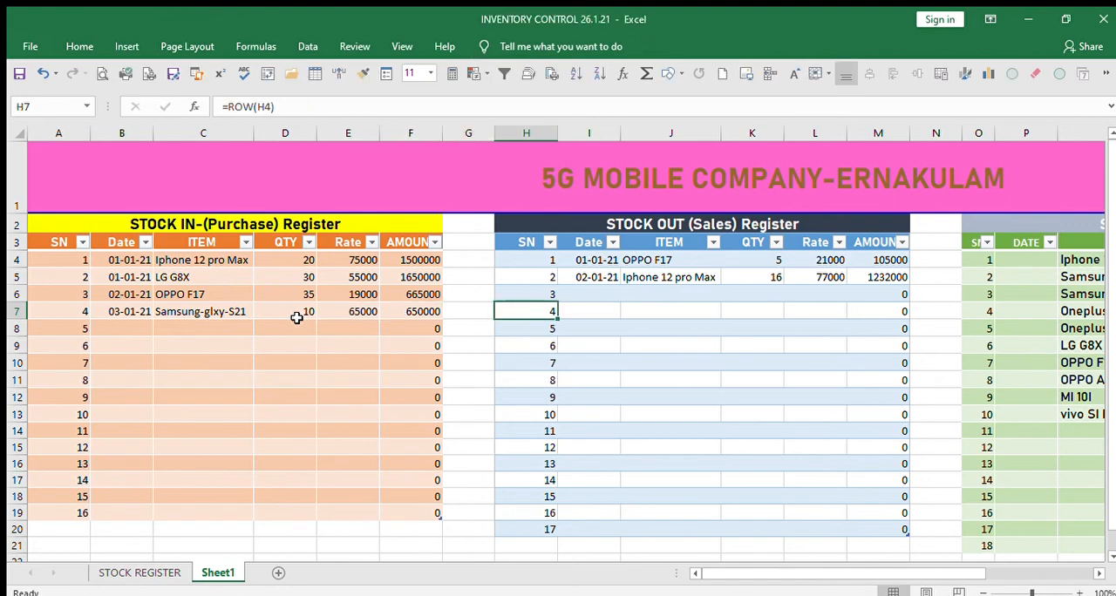
Check the net stock and stock alert for Samsung-glxy-S21 in the closing stock register.
{"action": "key", "text": "Right"}
{"action": "key", "text": "Right"}
{"action": "key", "text": "Right"}
{"action": "key", "text": "Right"}
{"action": "key", "text": "Right"}
{"action": "key", "text": "Right"}
{"action": "key", "text": "Right"}
{"action": "key", "text": "Right"}
{"action": "key", "text": "Right"}
{"action": "key", "text": "Right"}
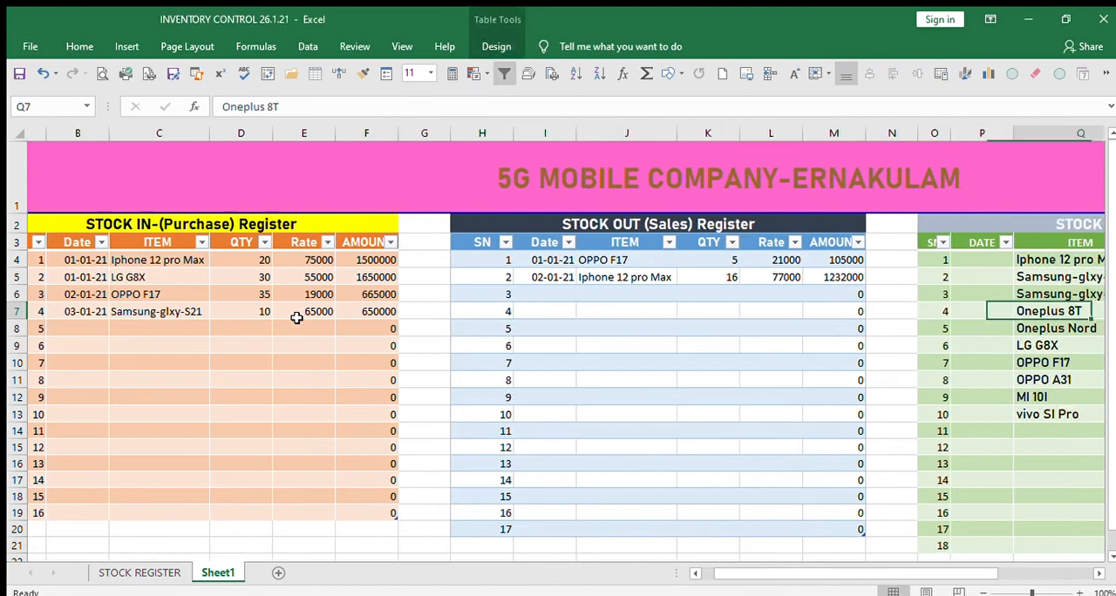
{"action": "key", "text": "Right"}
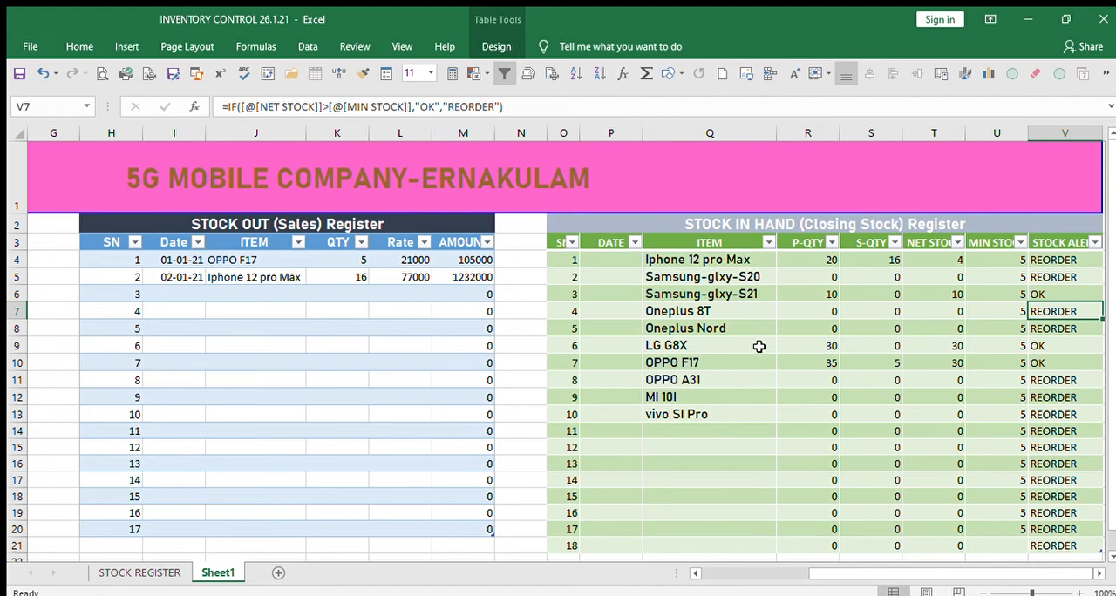
Go through the Samsung-glxy-S21 row of the closing stock register, from its P-QTY to its stock alert.
{"action": "left_click", "coordinate": [812, 296]}
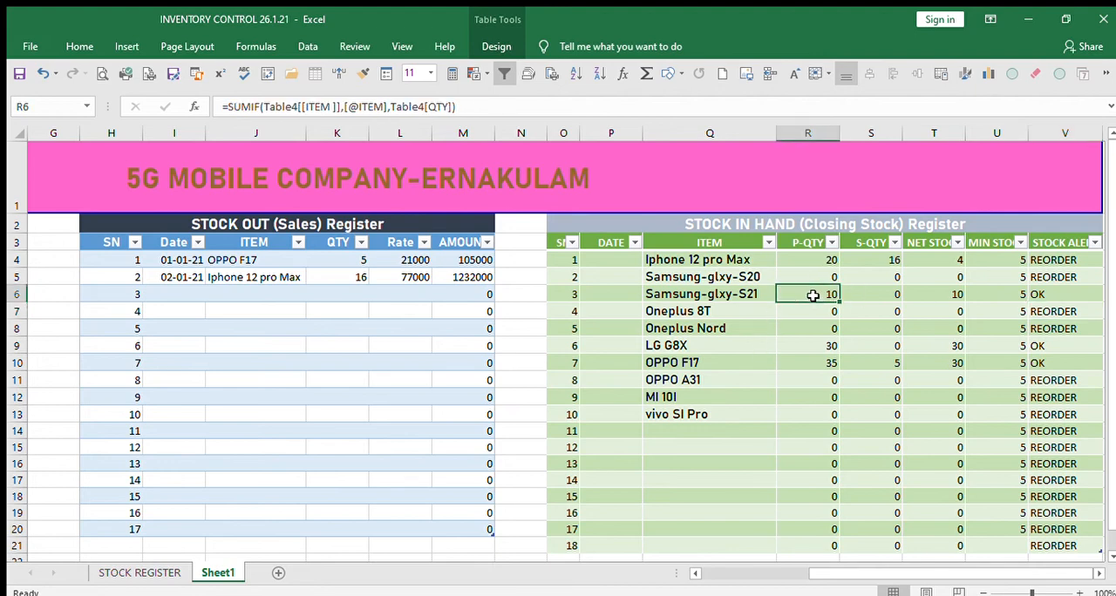
{"action": "key", "text": "Right"}
{"action": "key", "text": "Right"}
{"action": "key", "text": "Right"}
{"action": "key", "text": "Right"}
{"action": "key", "text": "Right"}
{"action": "key", "text": "Right"}
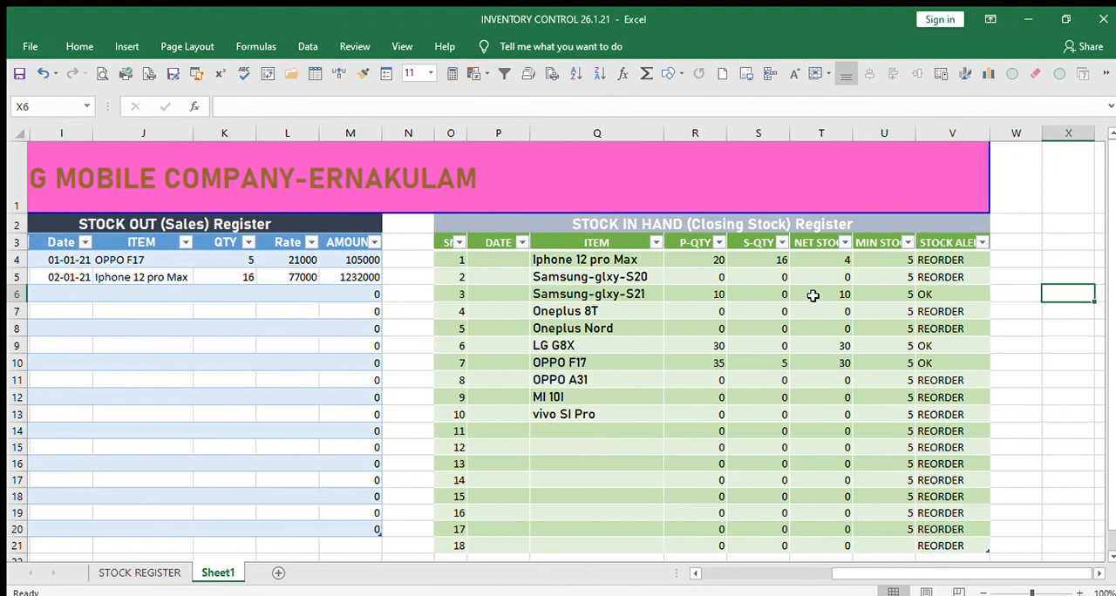
{"action": "key", "text": "Left"}
{"action": "key", "text": "Left"}
{"action": "key", "text": "Left"}
{"action": "key", "text": "Left"}
{"action": "key", "text": "Left"}
{"action": "key", "text": "Left"}
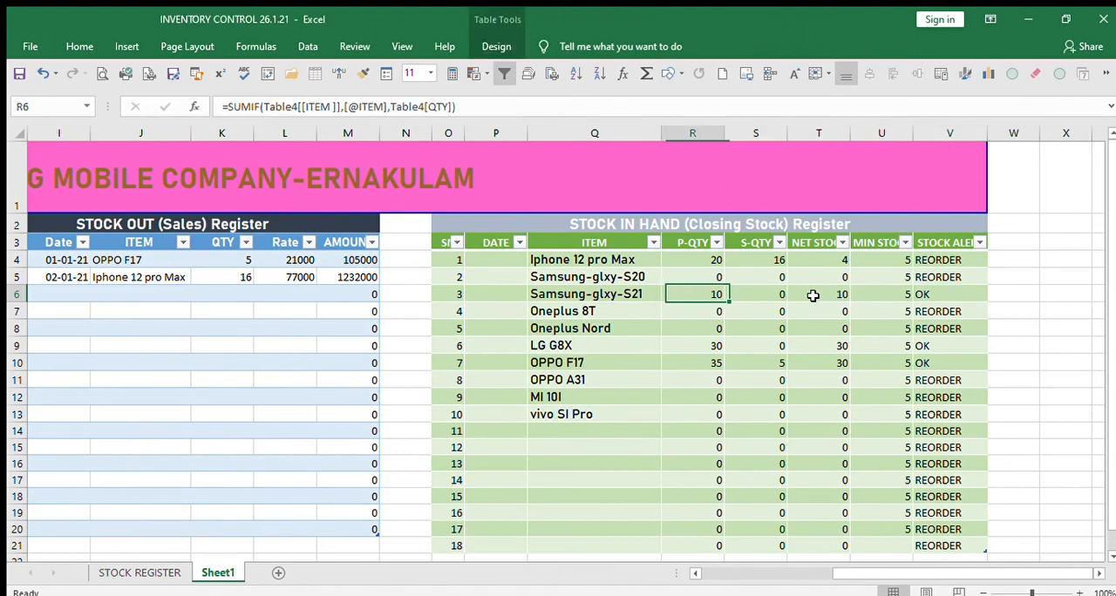
Add a sales entry in row 6 of the sales register with date 3/1/21 and item vivo SI Pro.
{"action": "key", "text": "Left"}
{"action": "key", "text": "Left"}
{"action": "key", "text": "Left"}
{"action": "key", "text": "Left"}
{"action": "key", "text": "Left"}
{"action": "key", "text": "Left"}
{"action": "key", "text": "Left"}
{"action": "key", "text": "Left"}
{"action": "key", "text": "Left"}
{"action": "key", "text": "Left"}
{"action": "key", "text": "Left"}
{"action": "key", "text": "Left"}
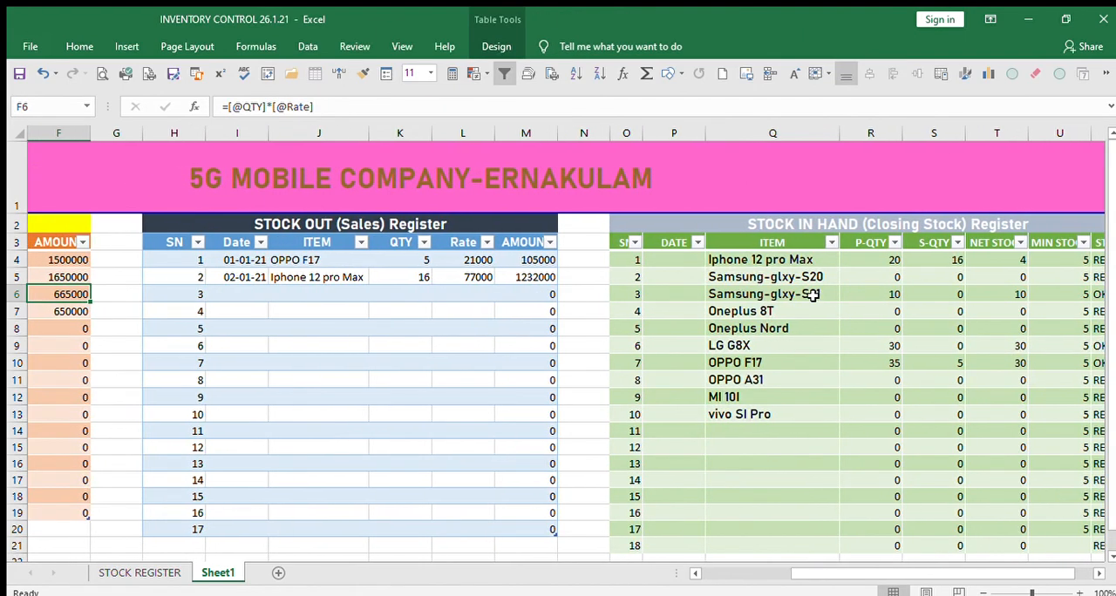
{"action": "left_click", "coordinate": [694, 572]}
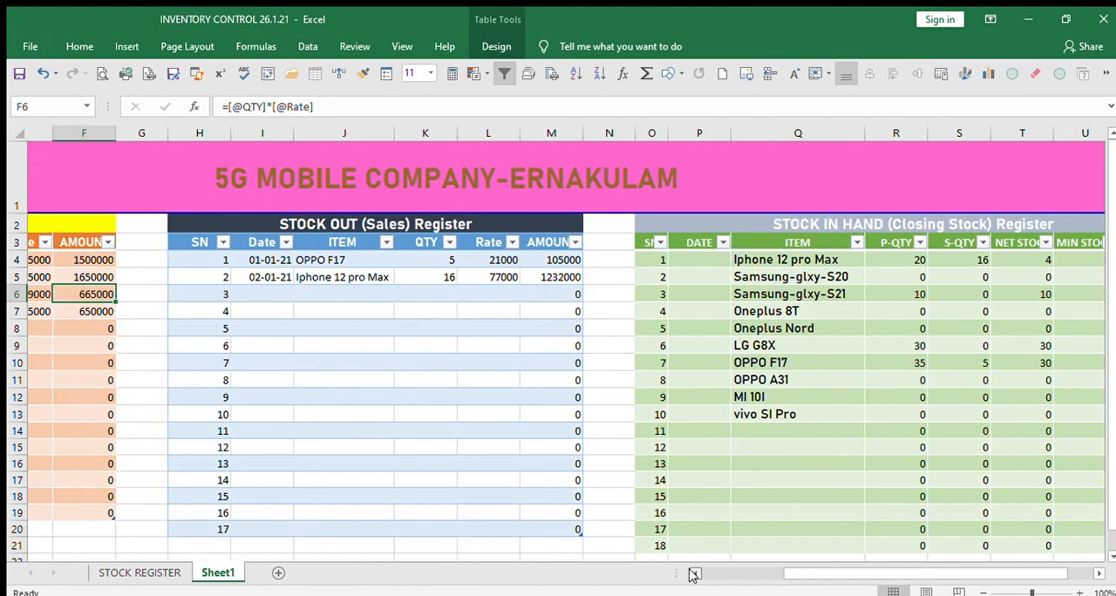
{"action": "left_click", "coordinate": [694, 573]}
{"action": "left_click", "coordinate": [383, 294]}
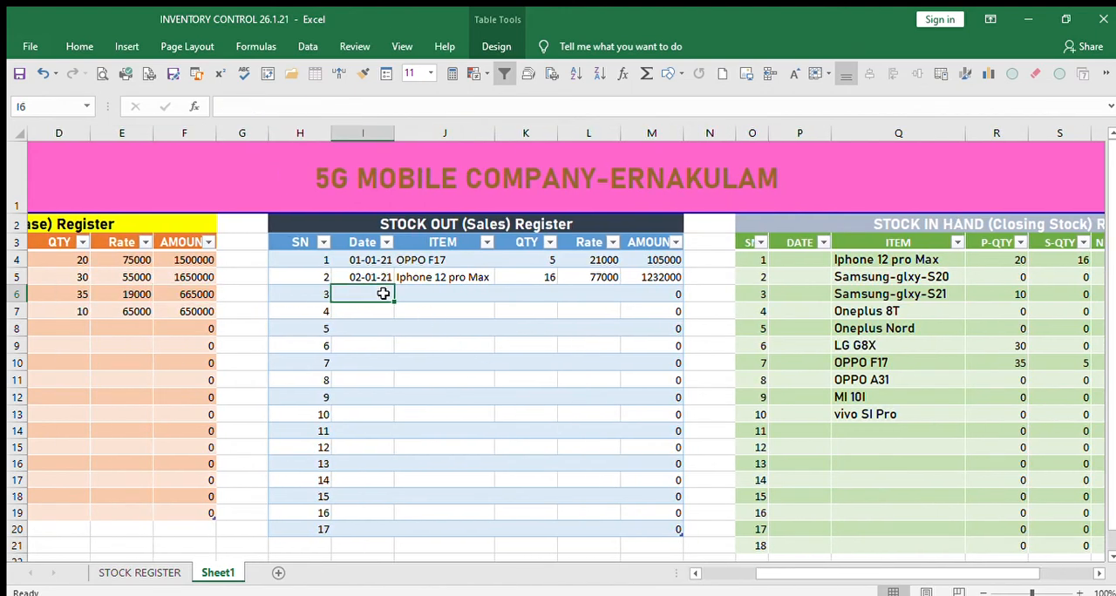
{"action": "type", "text": "3/"}
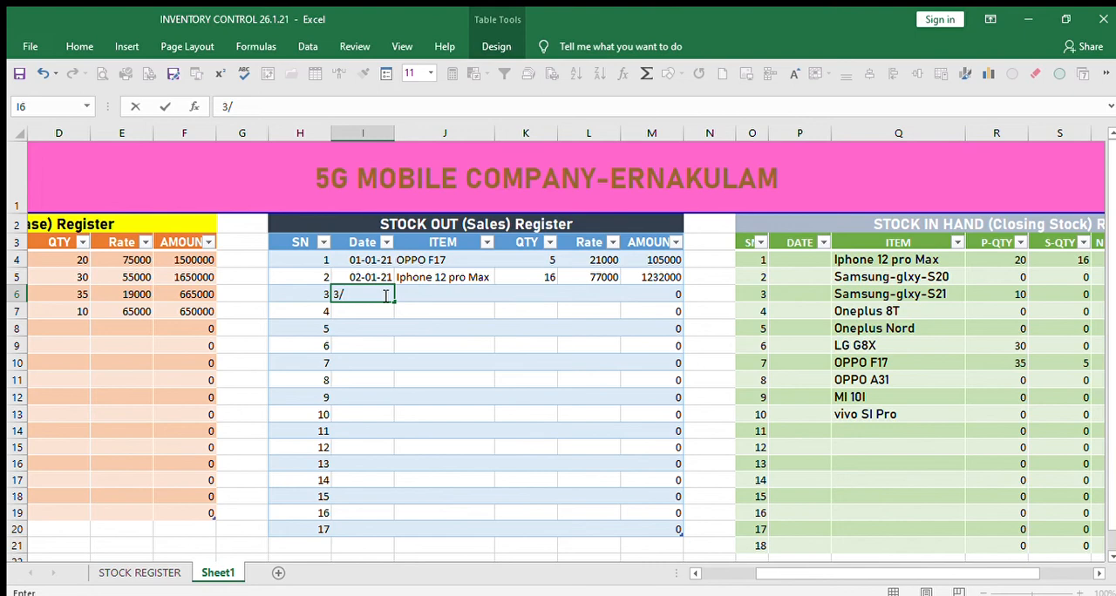
{"action": "type", "text": "1/21"}
{"action": "key", "text": "Tab"}
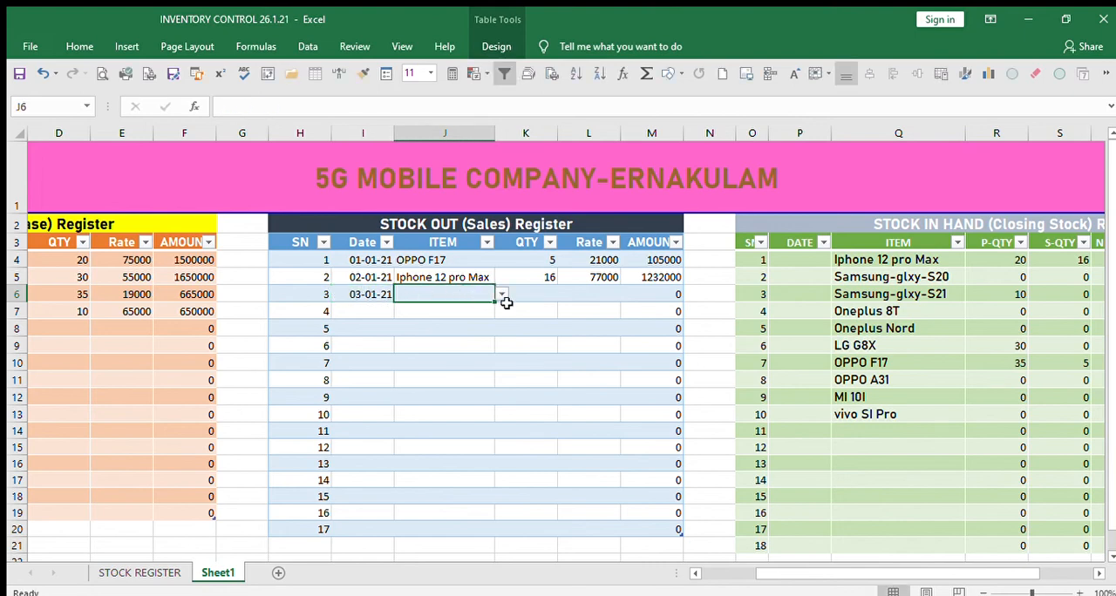
{"action": "left_click", "coordinate": [447, 313]}
{"action": "left_click", "coordinate": [539, 301]}
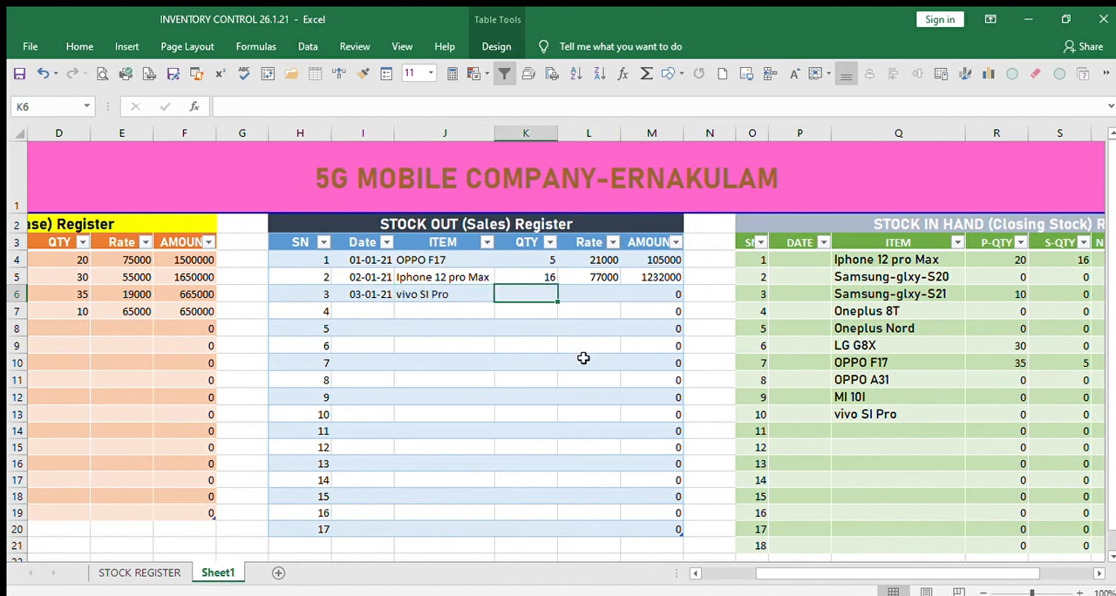
Set the vivo SI Pro sales entry's QTY to 2.
{"action": "type", "text": "2"}
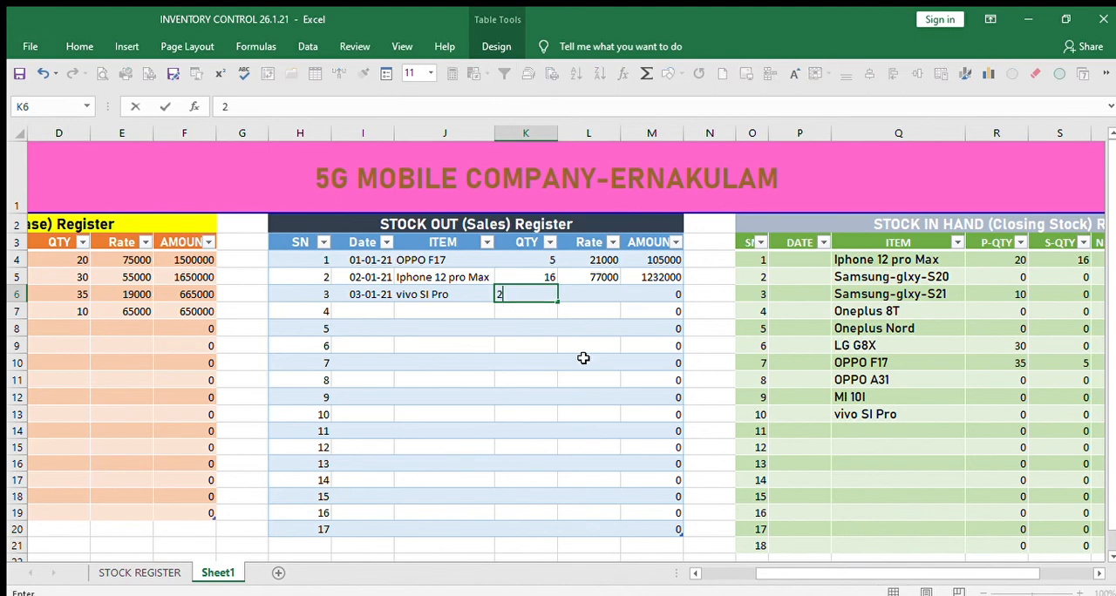
{"action": "key", "text": "Tab"}
{"action": "key", "text": "Tab"}
{"action": "key", "text": "Tab"}
{"action": "key", "text": "Tab"}
{"action": "key", "text": "Tab"}
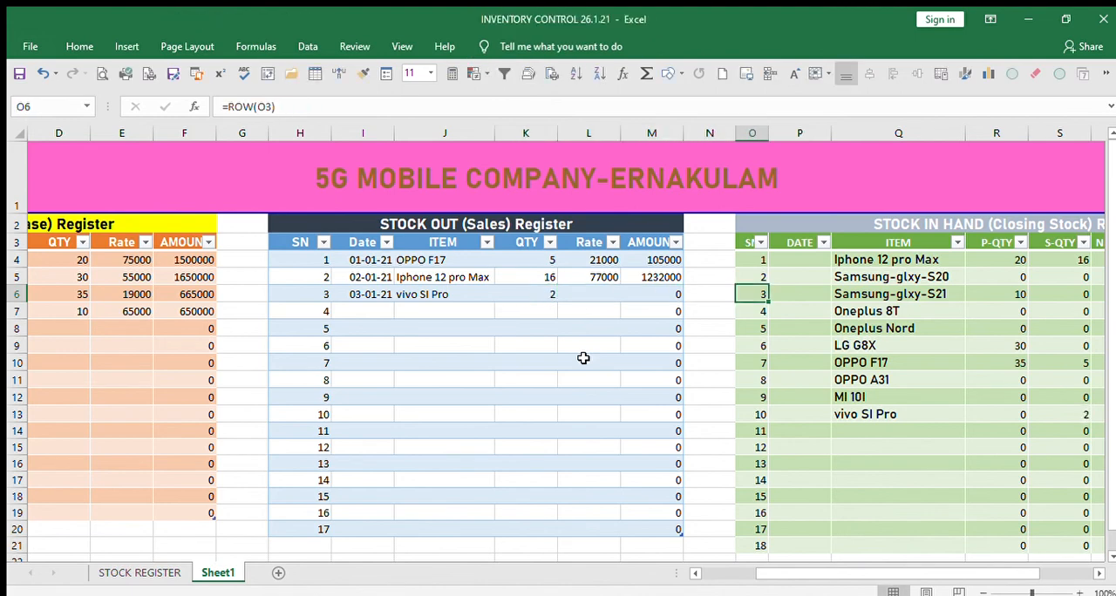
Check the P-QTY, S-QTY, net stock and stock alert for vivo SI Pro in the closing stock register.
{"action": "key", "text": "Tab"}
{"action": "key", "text": "Tab"}
{"action": "key", "text": "Tab"}
{"action": "key", "text": "Tab"}
{"action": "key", "text": "Tab"}
{"action": "key", "text": "Tab"}
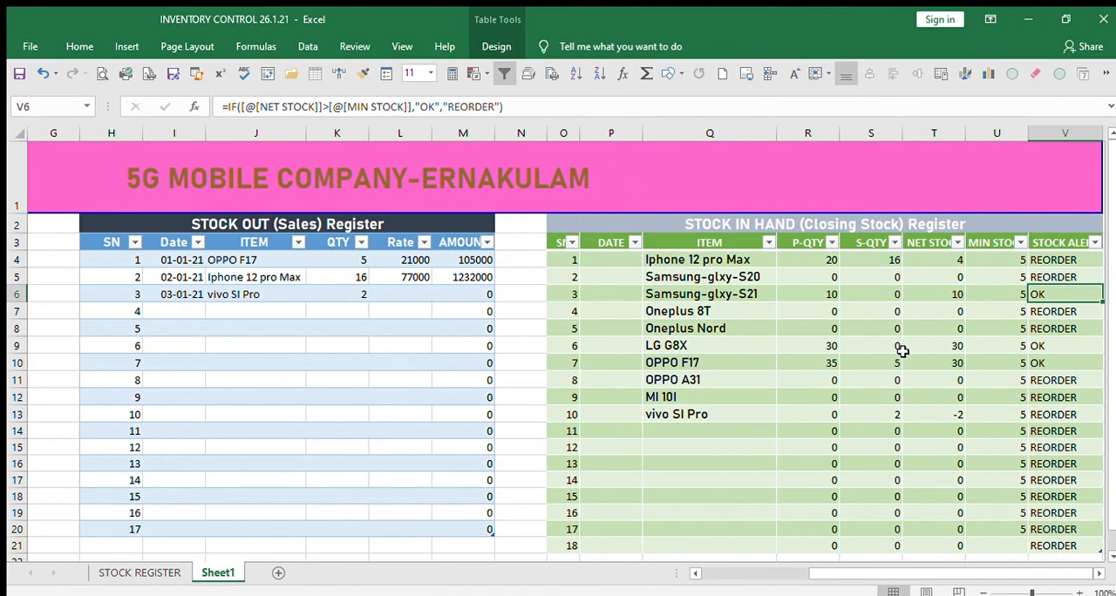
{"action": "left_click", "coordinate": [714, 414]}
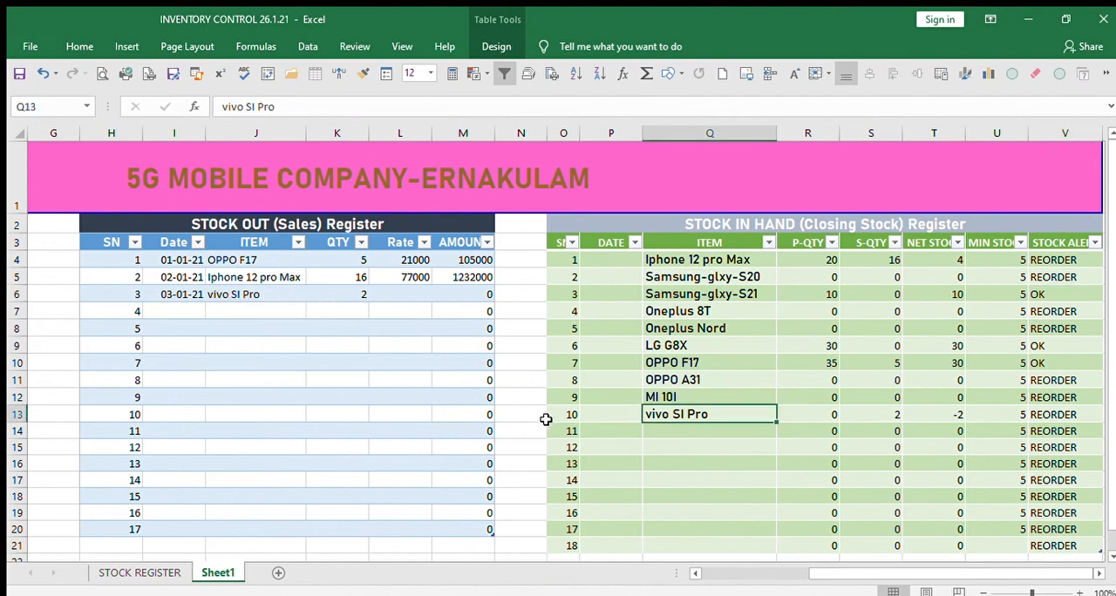
{"action": "key", "text": "Right"}
{"action": "key", "text": "Right"}
{"action": "key", "text": "Right"}
{"action": "key", "text": "Right"}
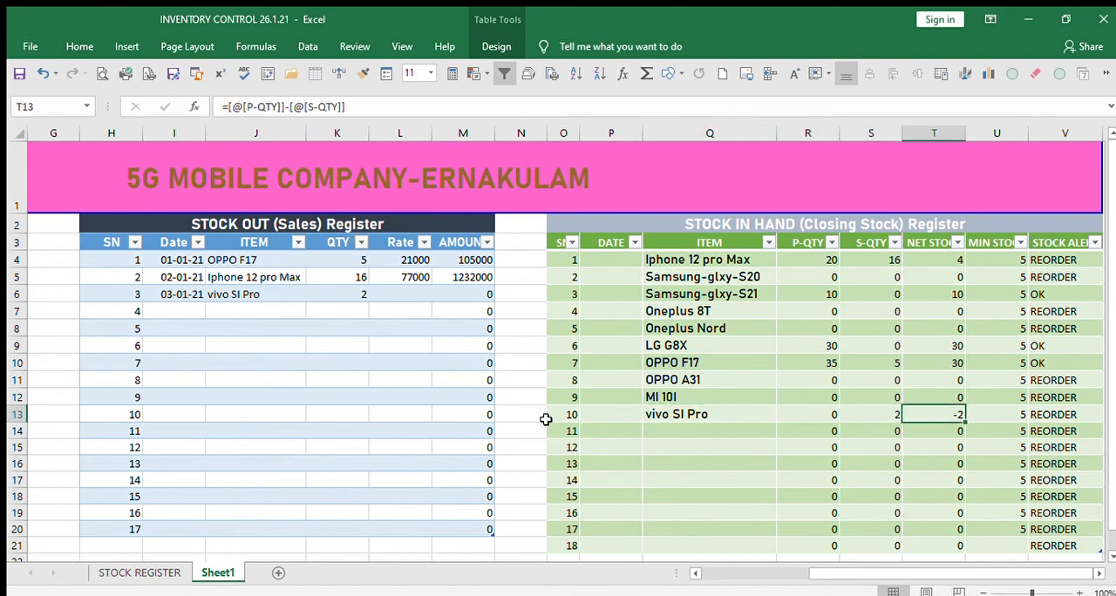
{"action": "key", "text": "Right"}
{"action": "key", "text": "Right"}
{"action": "key", "text": "Right"}
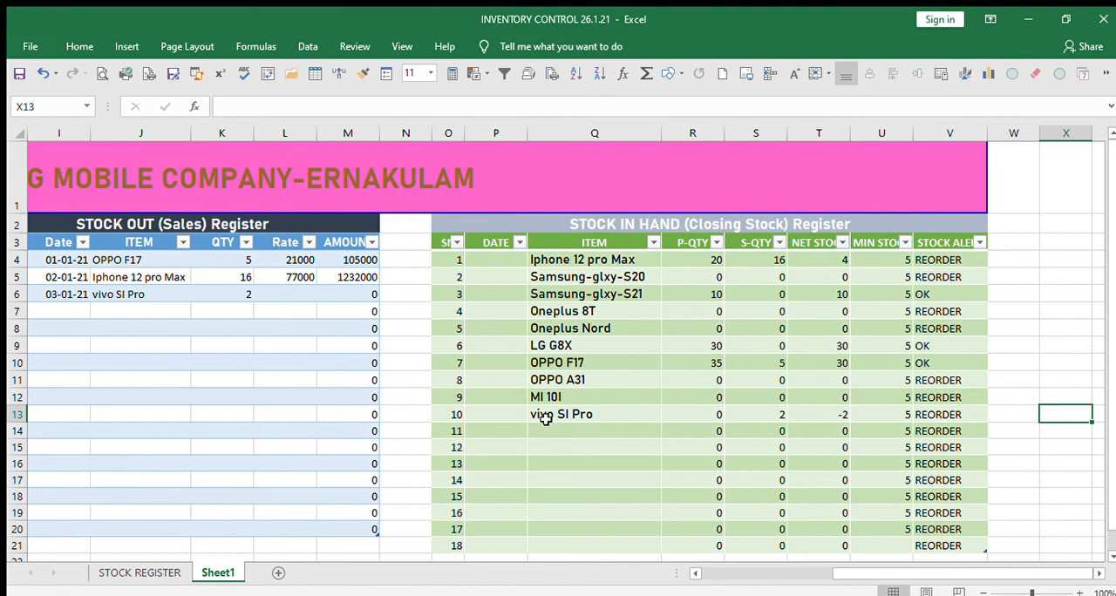
{"action": "key", "text": "Left"}
{"action": "key", "text": "Left"}
{"action": "key", "text": "Left"}
{"action": "key", "text": "Left"}
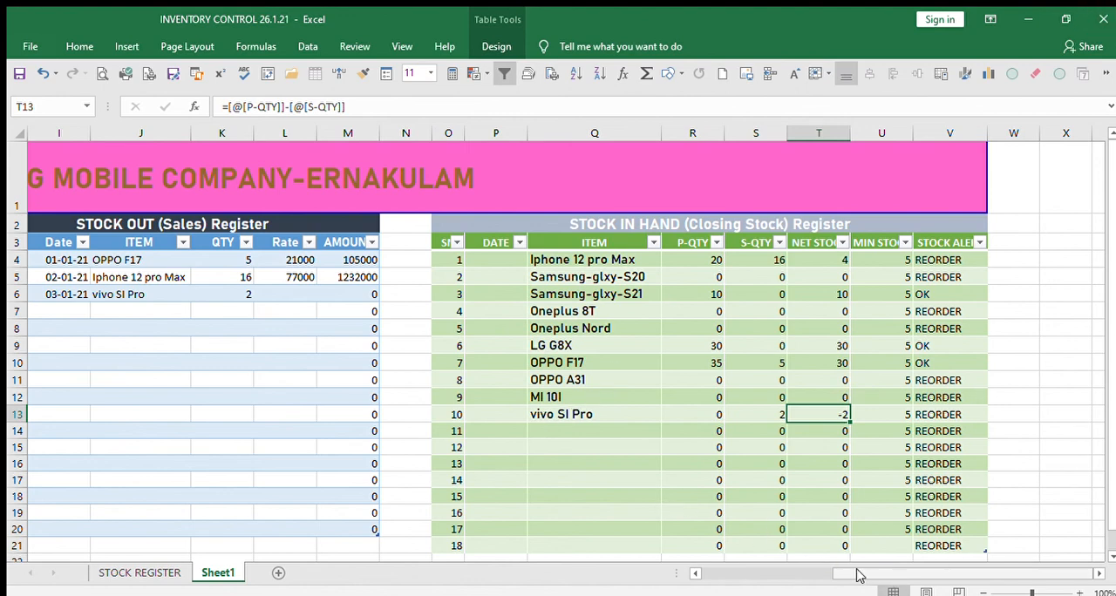
Review the purchase, sales and closing stock registers across the sheet to compare their entries.
{"action": "left_click_drag", "start_coordinate": [857, 571], "coordinate": [705, 563]}
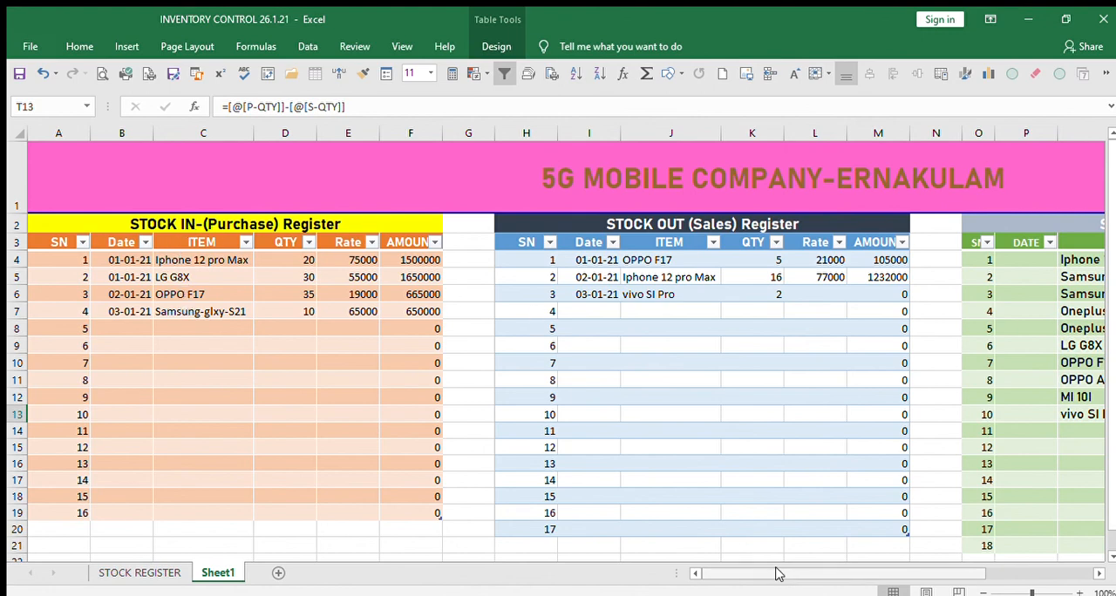
{"action": "left_click_drag", "start_coordinate": [784, 577], "coordinate": [896, 577]}
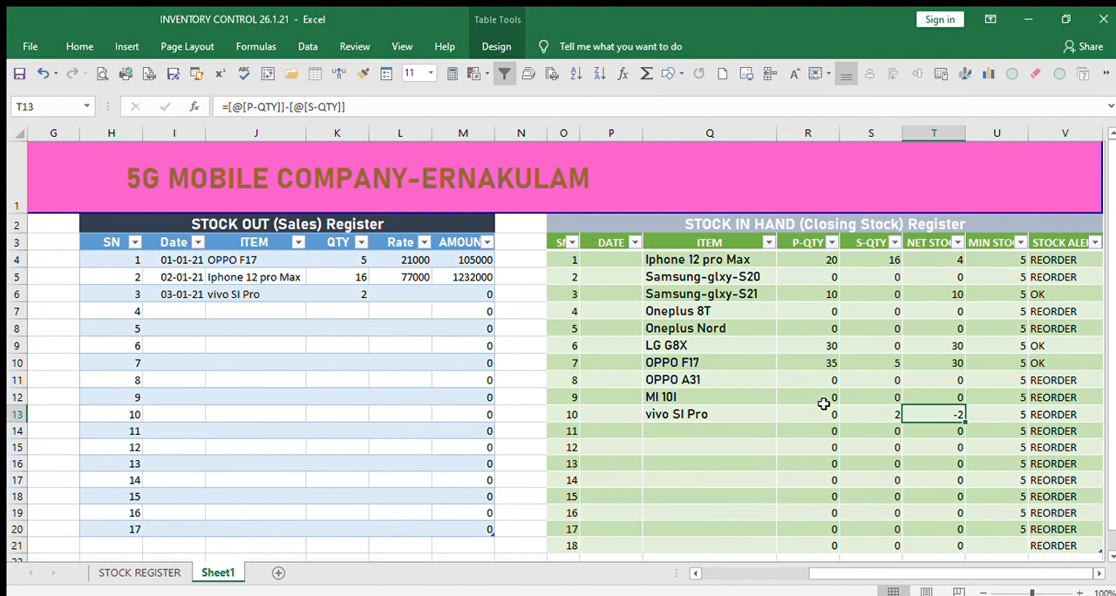
{"action": "scroll", "coordinate": [827, 409], "scroll_direction": "down", "scroll_amount": 1}
{"action": "scroll", "coordinate": [404, 344], "scroll_direction": "up", "scroll_amount": 1}
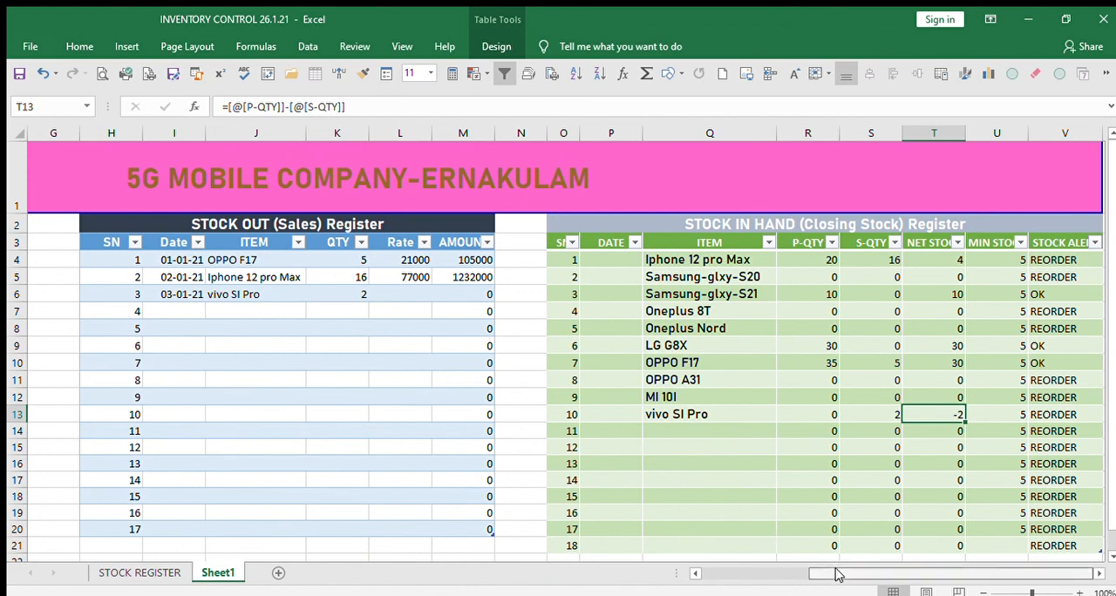
{"action": "left_click_drag", "start_coordinate": [835, 573], "coordinate": [834, 574]}
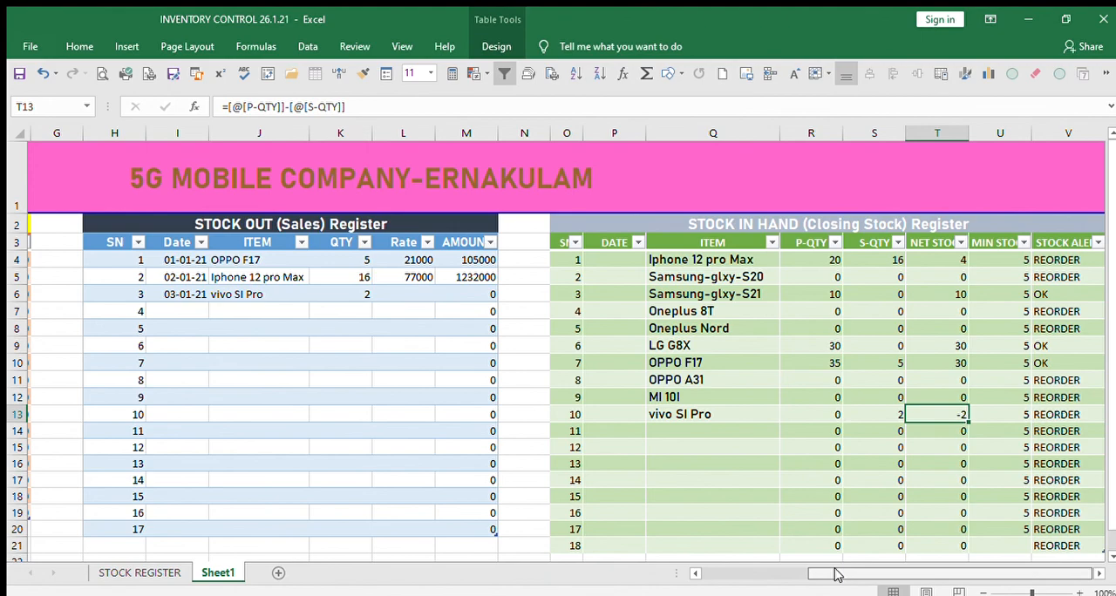
{"action": "mouse_move", "coordinate": [835, 574]}
{"action": "left_mouse_down"}
{"action": "mouse_move", "coordinate": [732, 556]}
{"action": "mouse_move", "coordinate": [741, 569]}
{"action": "mouse_move", "coordinate": [819, 571]}
{"action": "mouse_move", "coordinate": [824, 589]}
{"action": "left_mouse_up"}
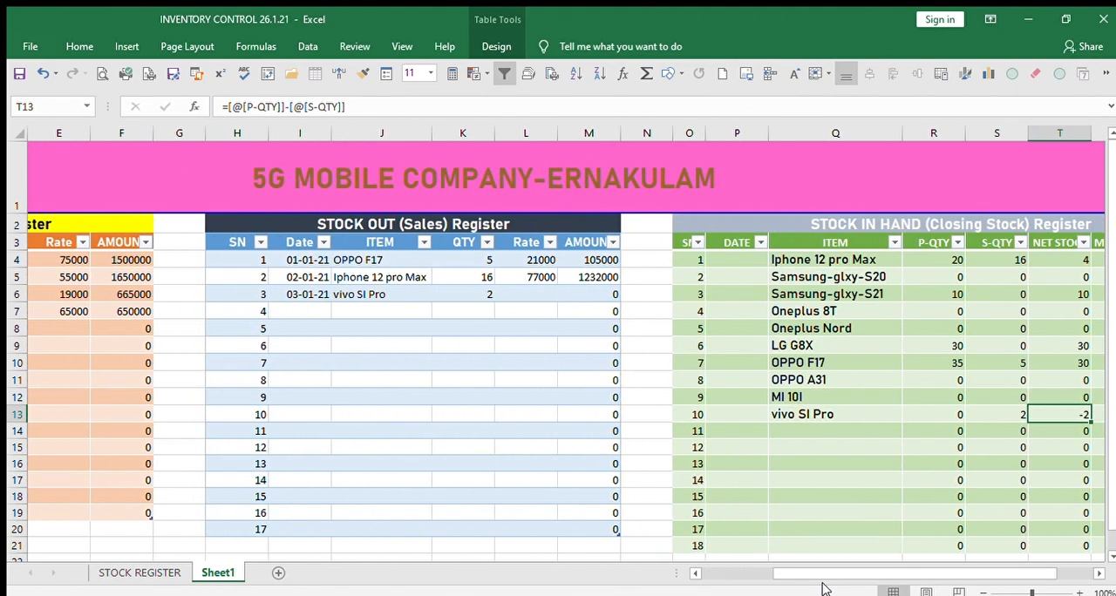